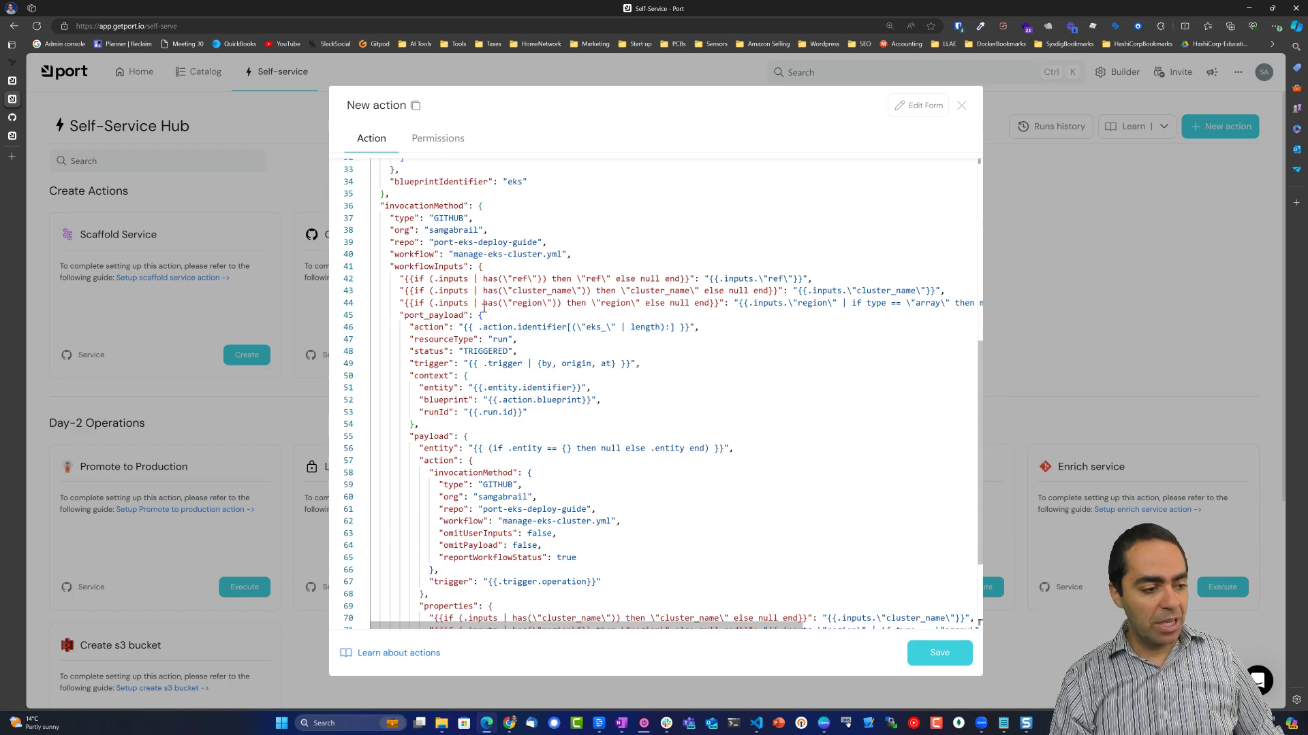
- Check the invocation type, organization and repository in the new action's JSON against the port-eks-deploy-guide repository on GitHub
double_click(455, 218)
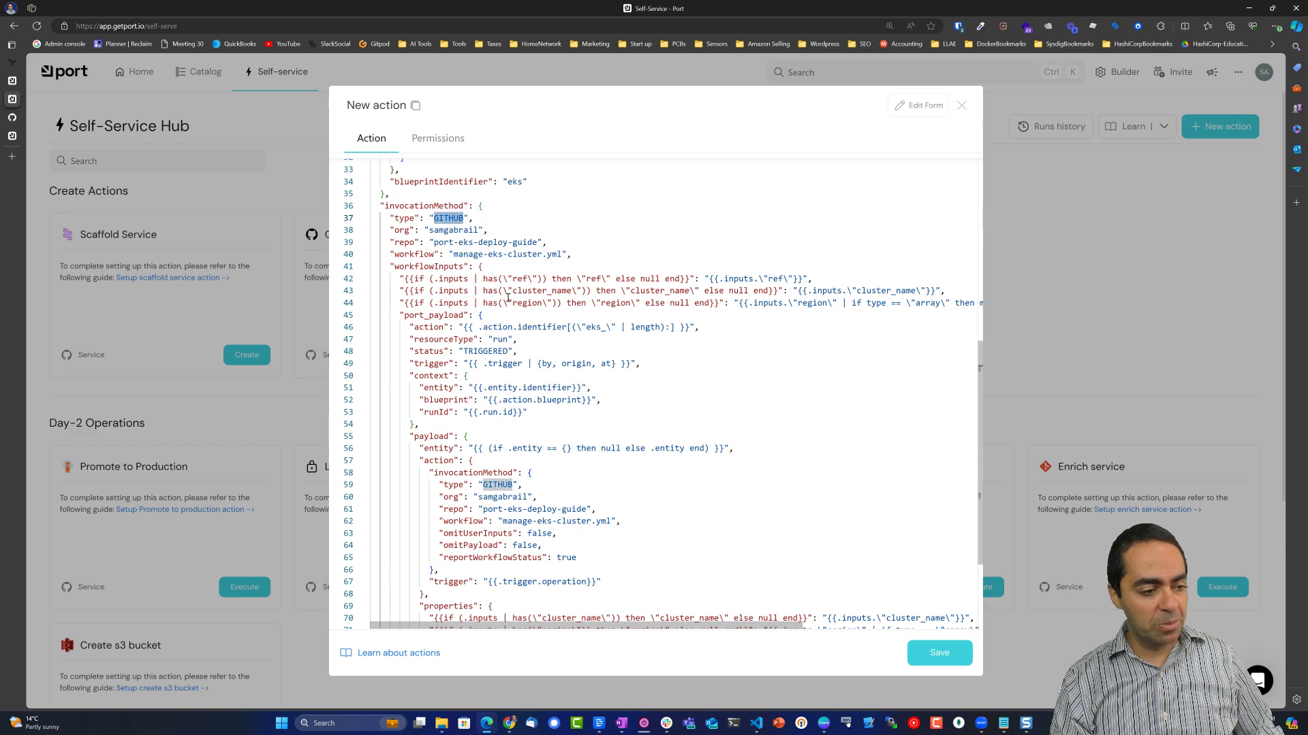
double_click(446, 230)
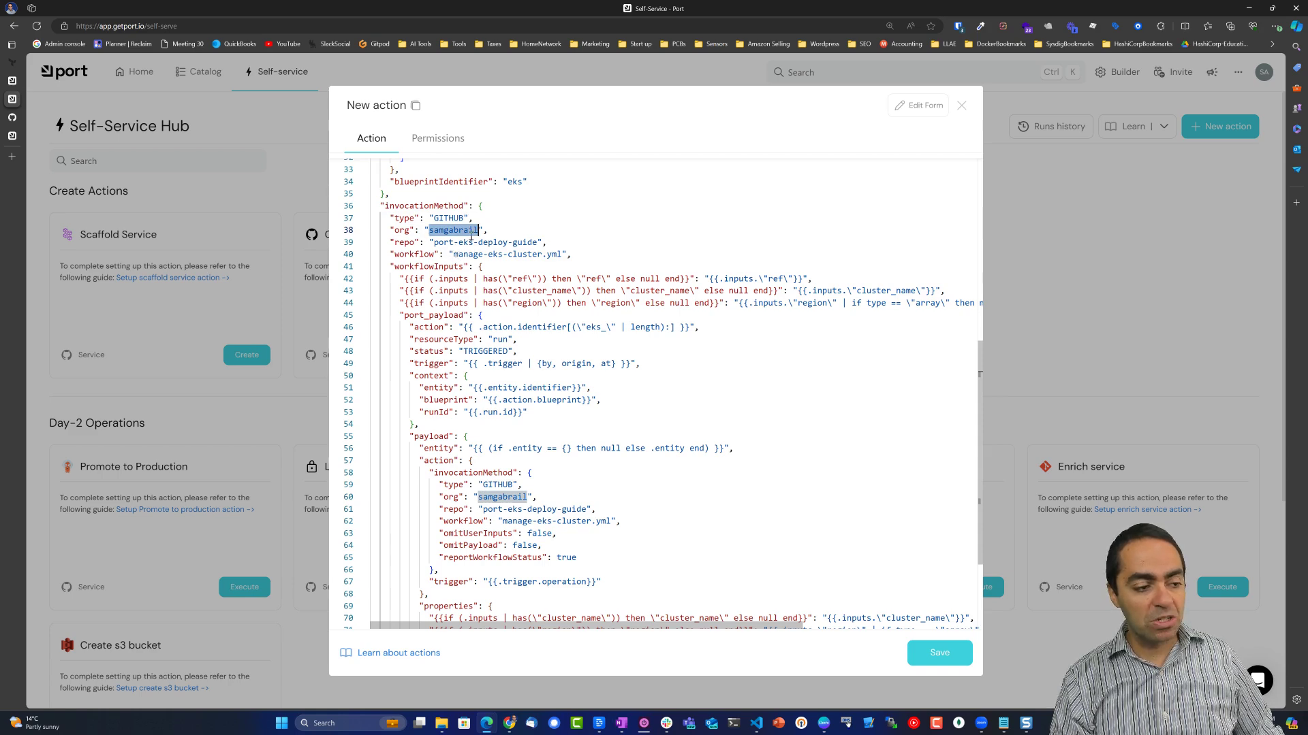
drag(434, 242, 537, 242)
mouse_move(15, 83)
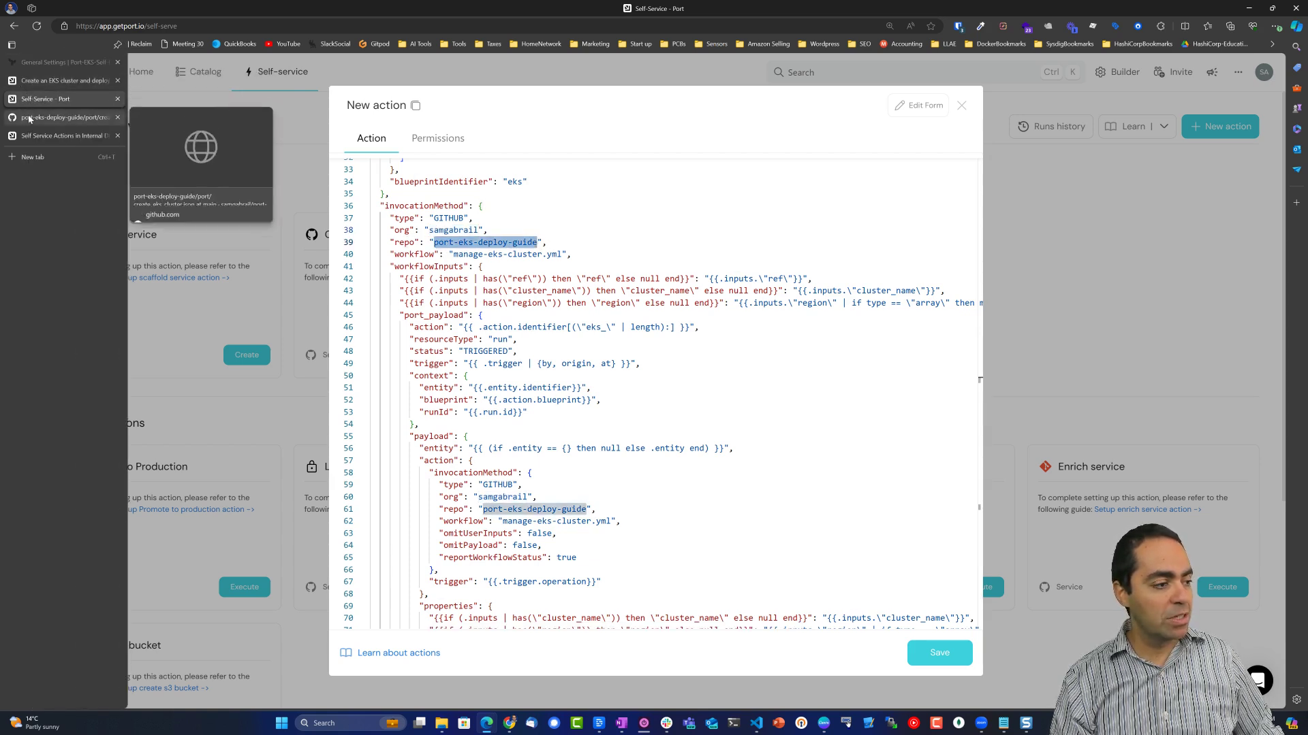
click(54, 117)
drag(175, 26, 247, 29)
click(412, 324)
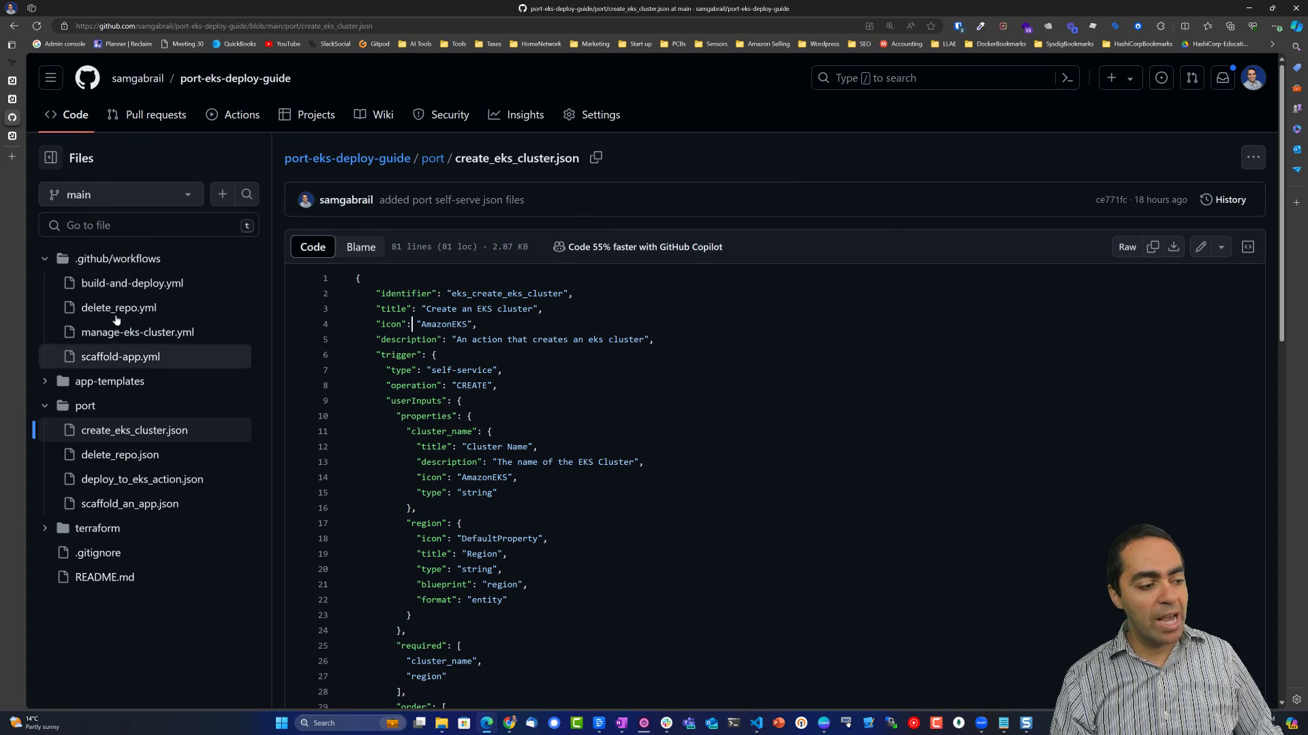
click(12, 100)
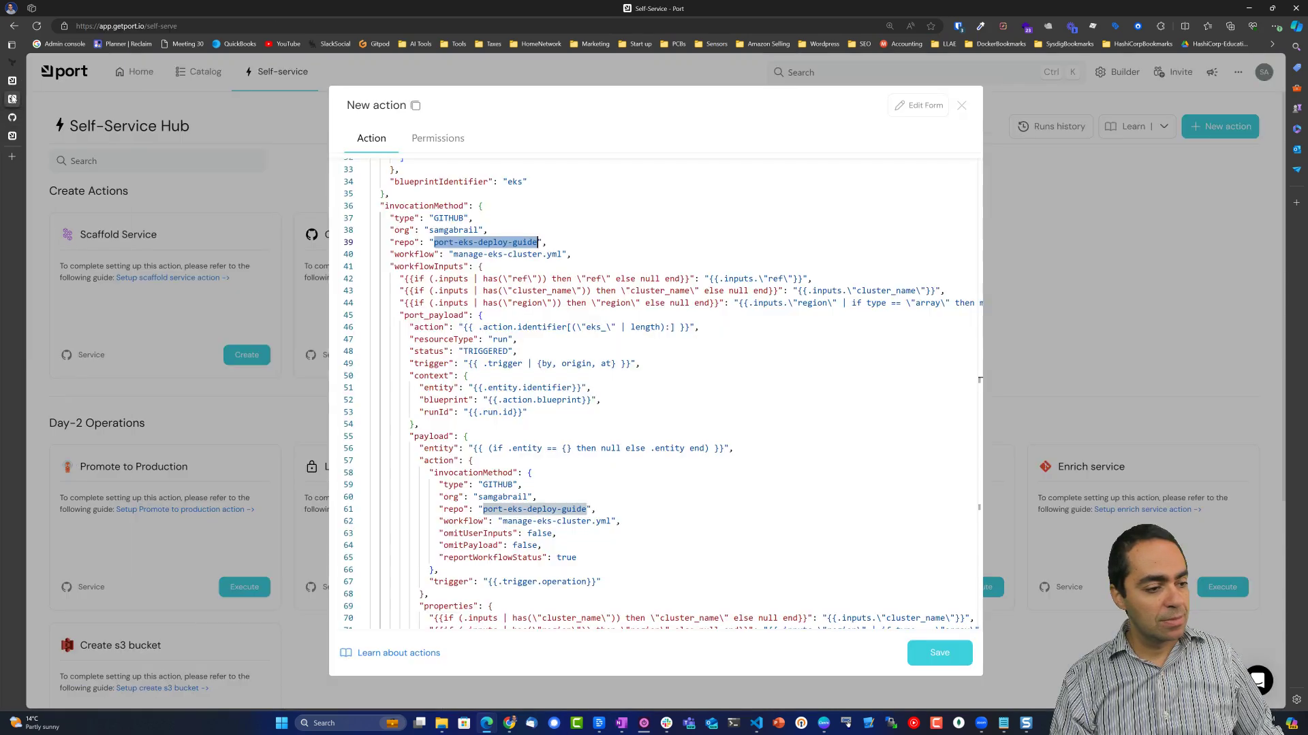
- Review the workflow inputs, port payload and nested invocation method in the JSON, and save the new action
scroll(457, 293, down, 1)
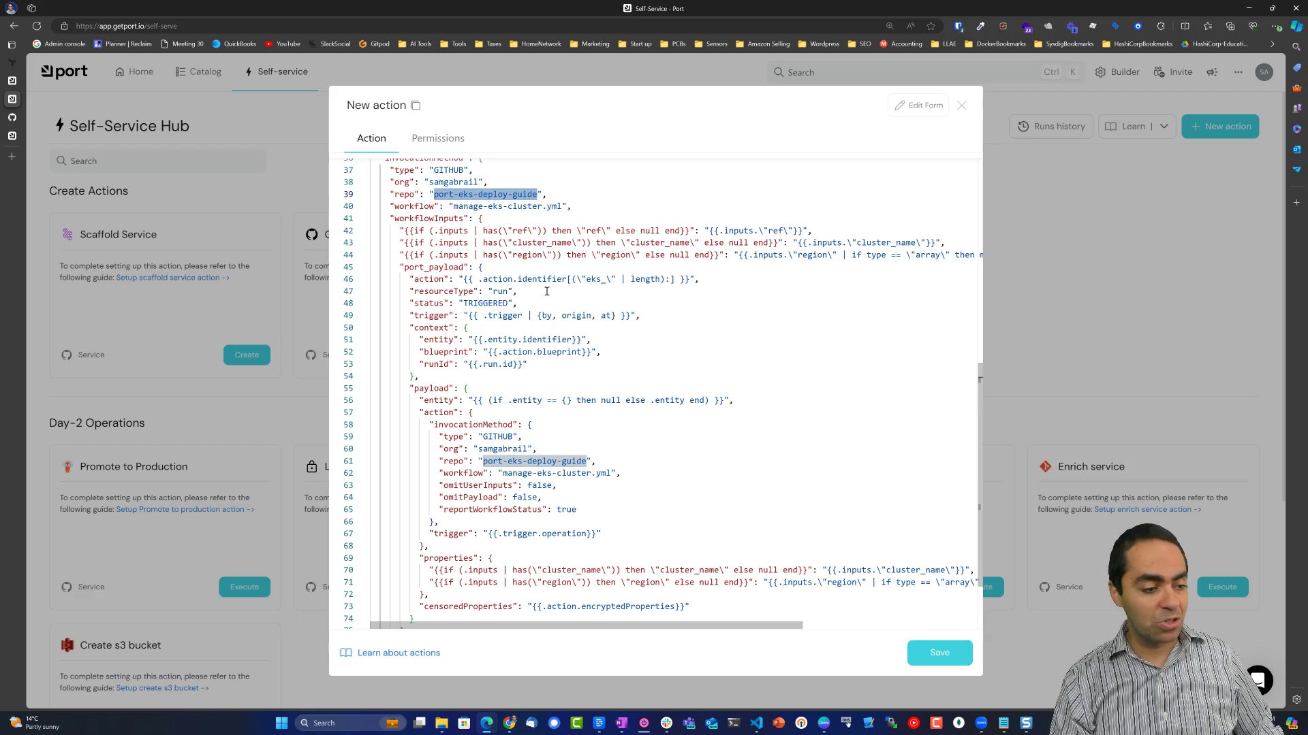
scroll(546, 291, down, 1)
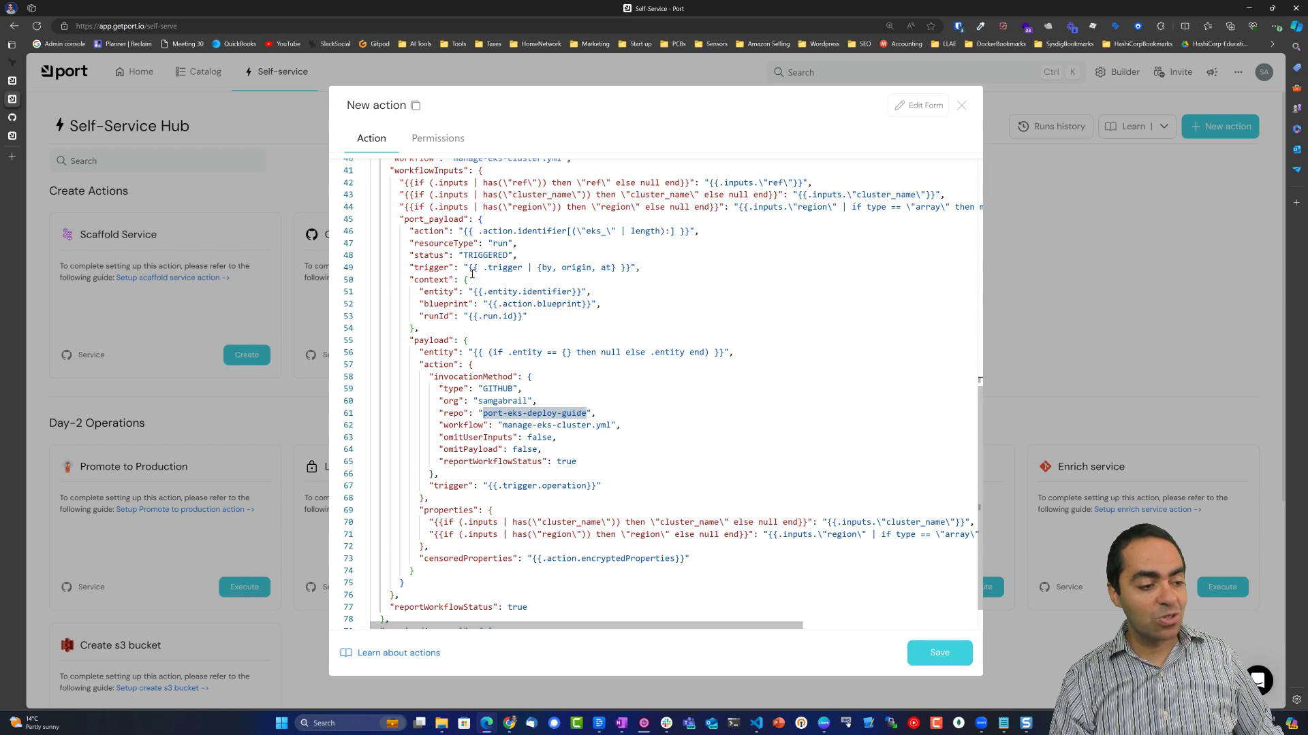
scroll(484, 266, down, 1)
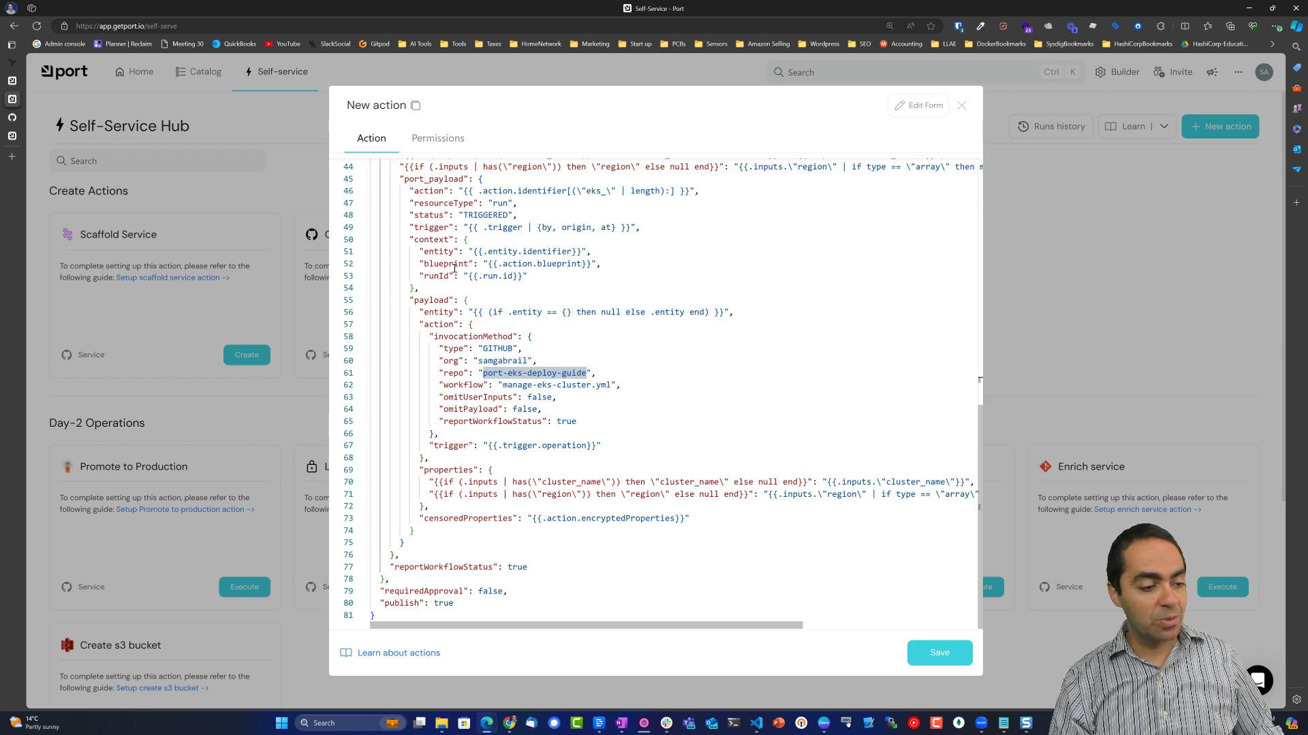
click(456, 320)
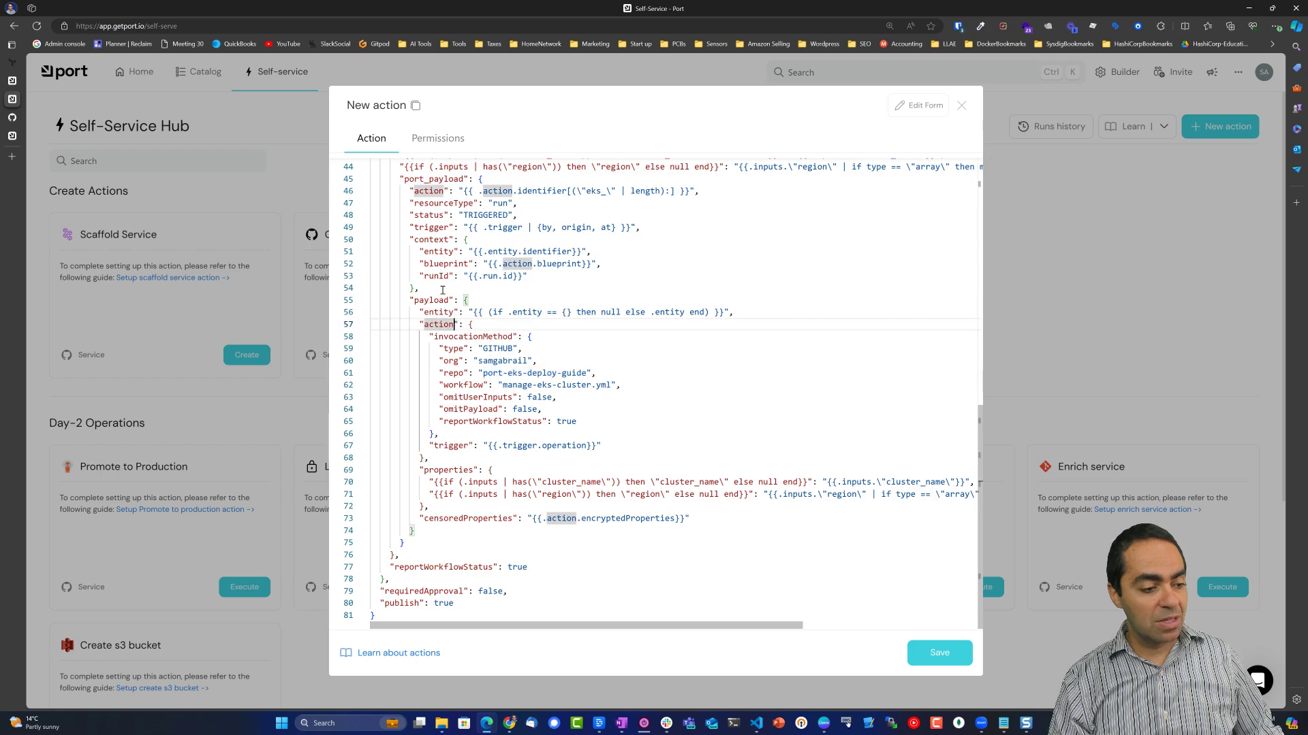
scroll(465, 243, up, 2)
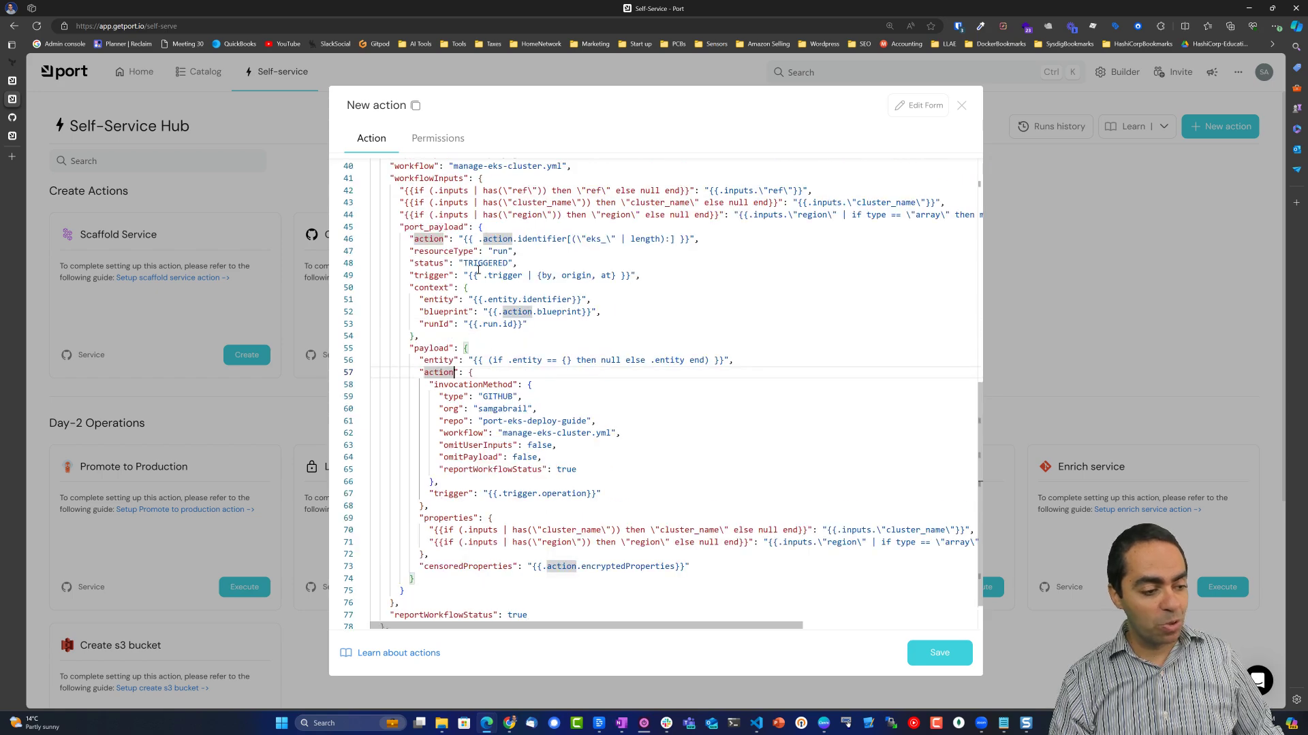
scroll(471, 245, down, 2)
double_click(502, 360)
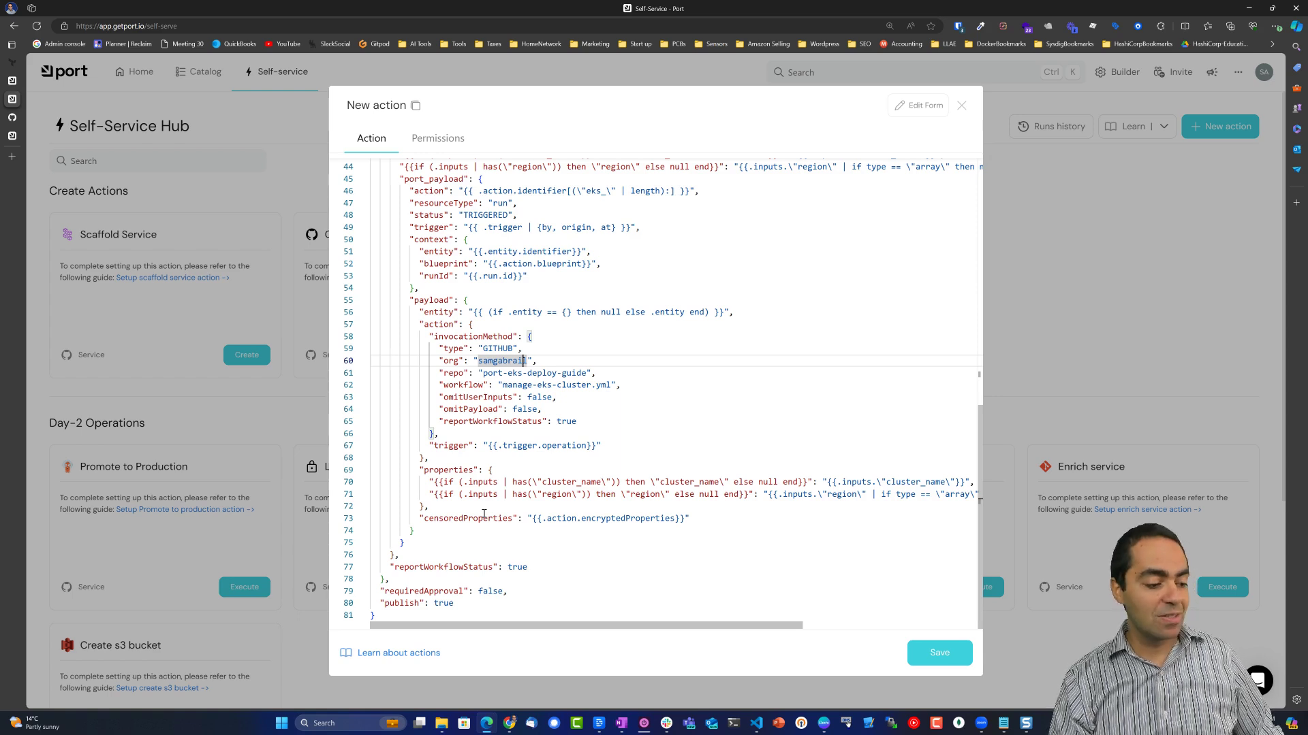
click(939, 653)
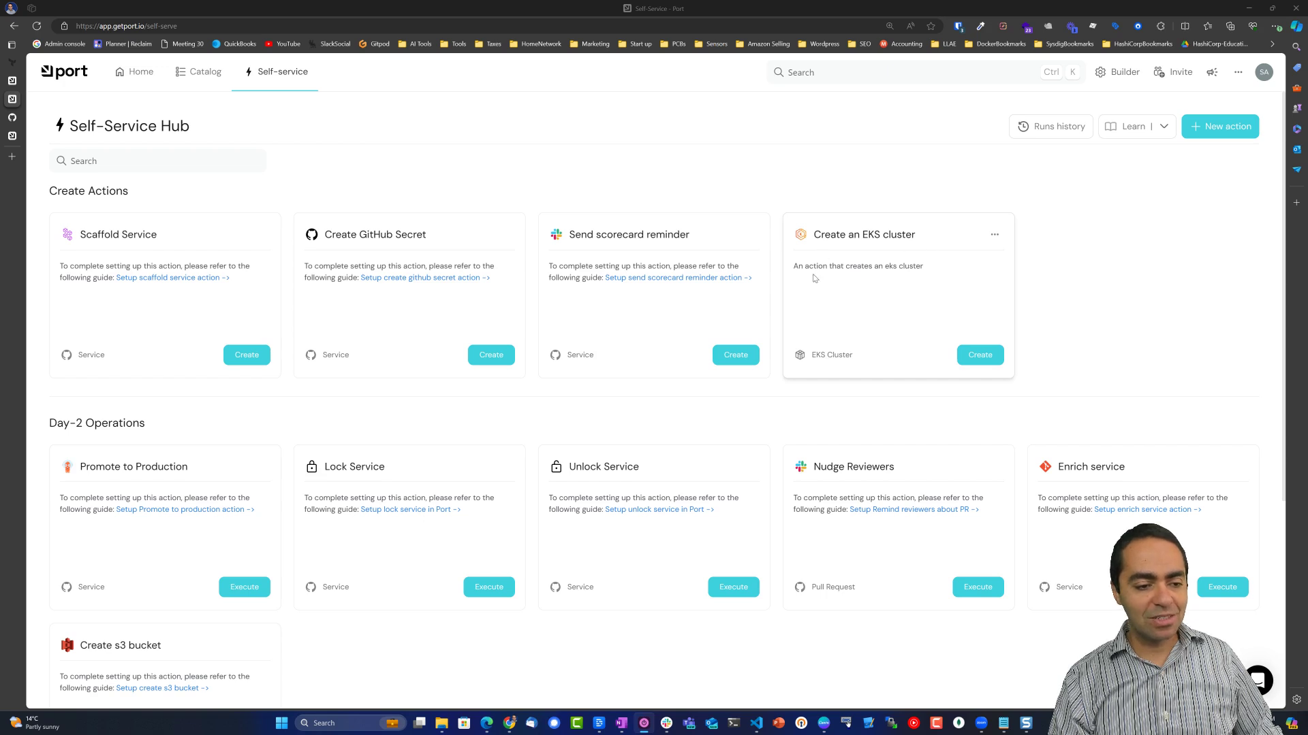
- Open the Create an EKS cluster action for editing in form view and look through its available blueprints
click(995, 234)
click(957, 261)
click(913, 108)
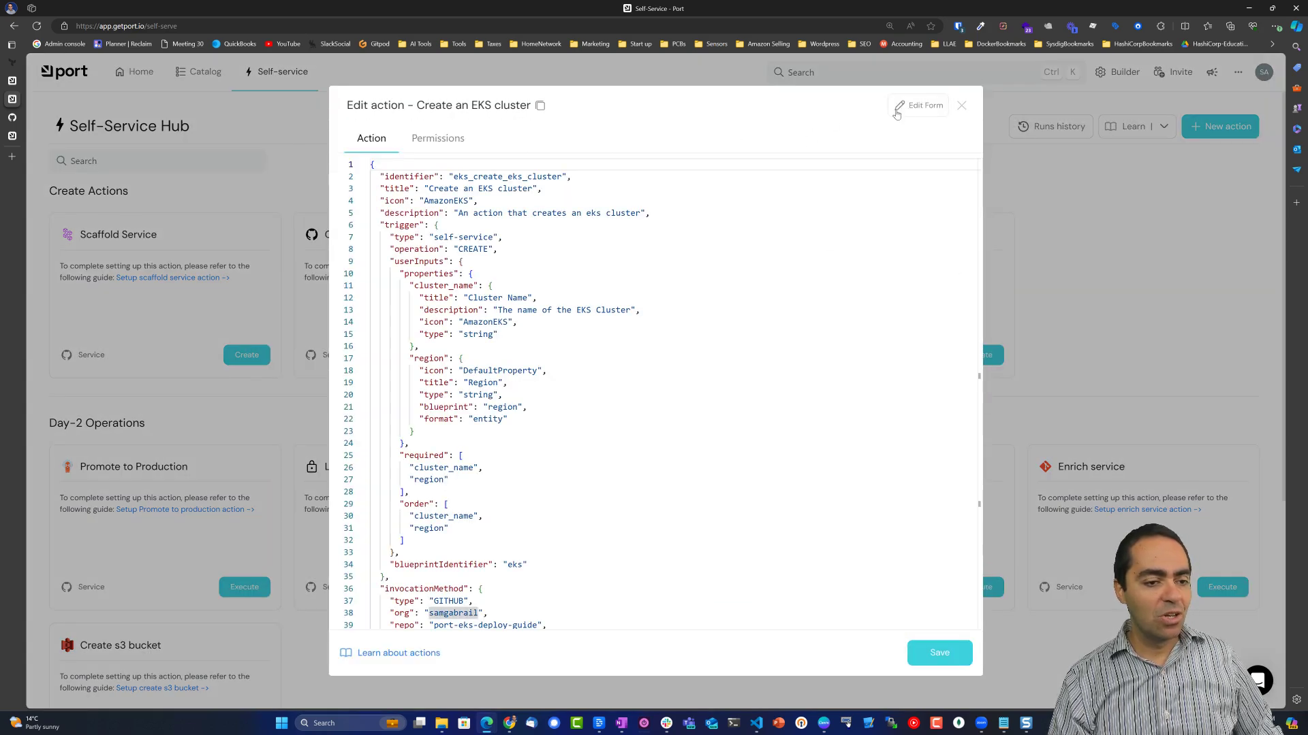
click(920, 106)
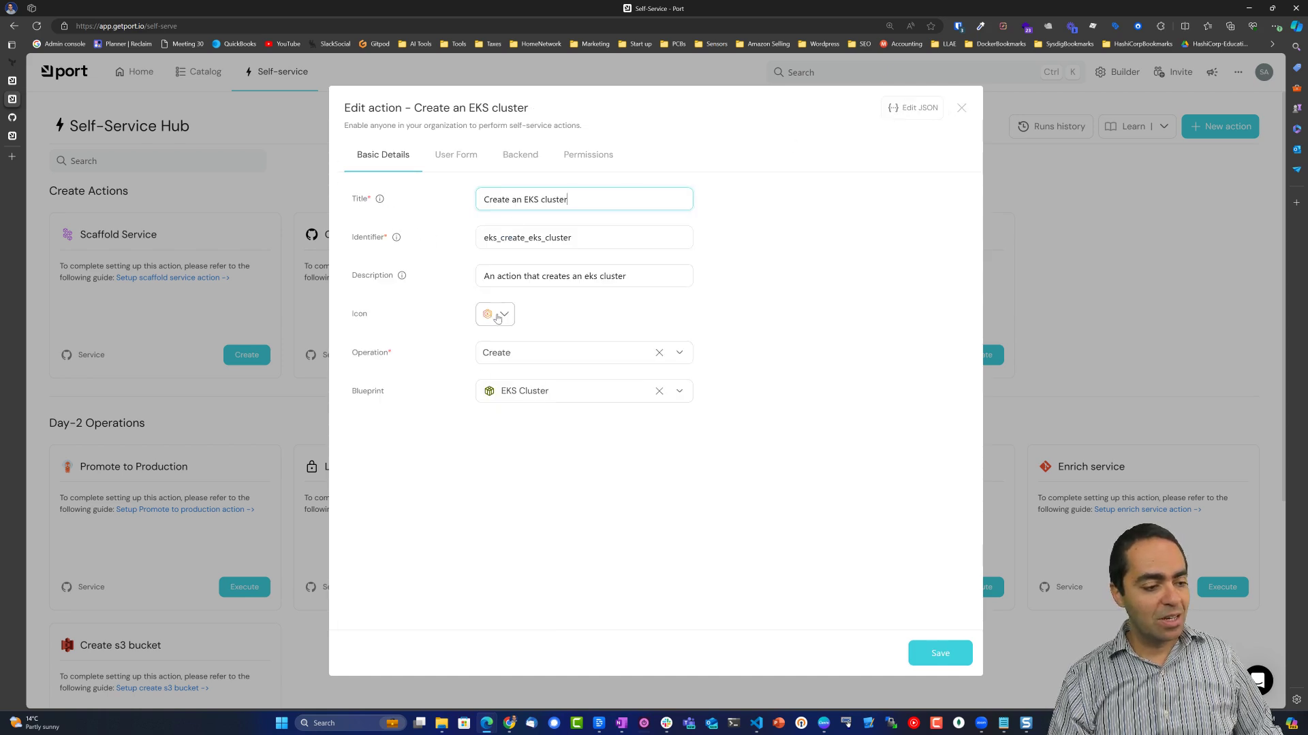
click(546, 398)
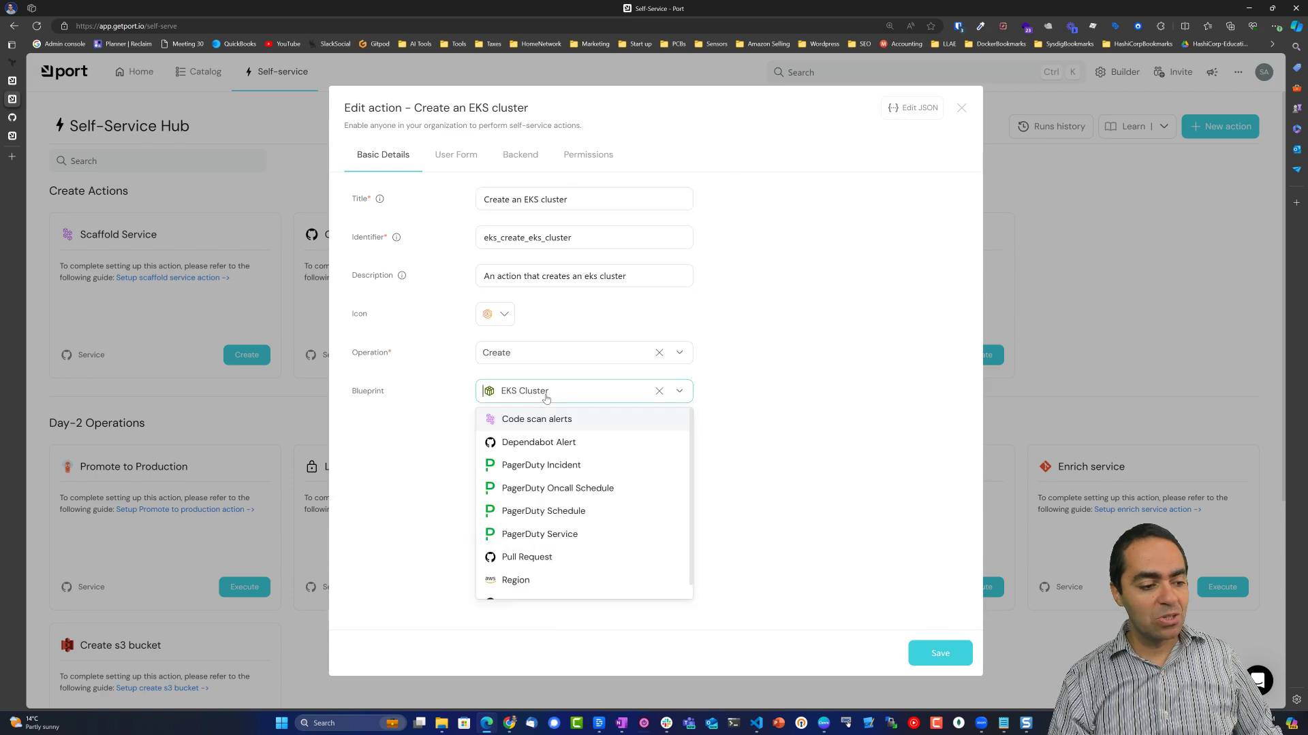
scroll(538, 538, down, 1)
scroll(525, 553, up, 1)
click(739, 214)
- Examine the Region input's settings in the action's user form, and close them without changes
click(451, 152)
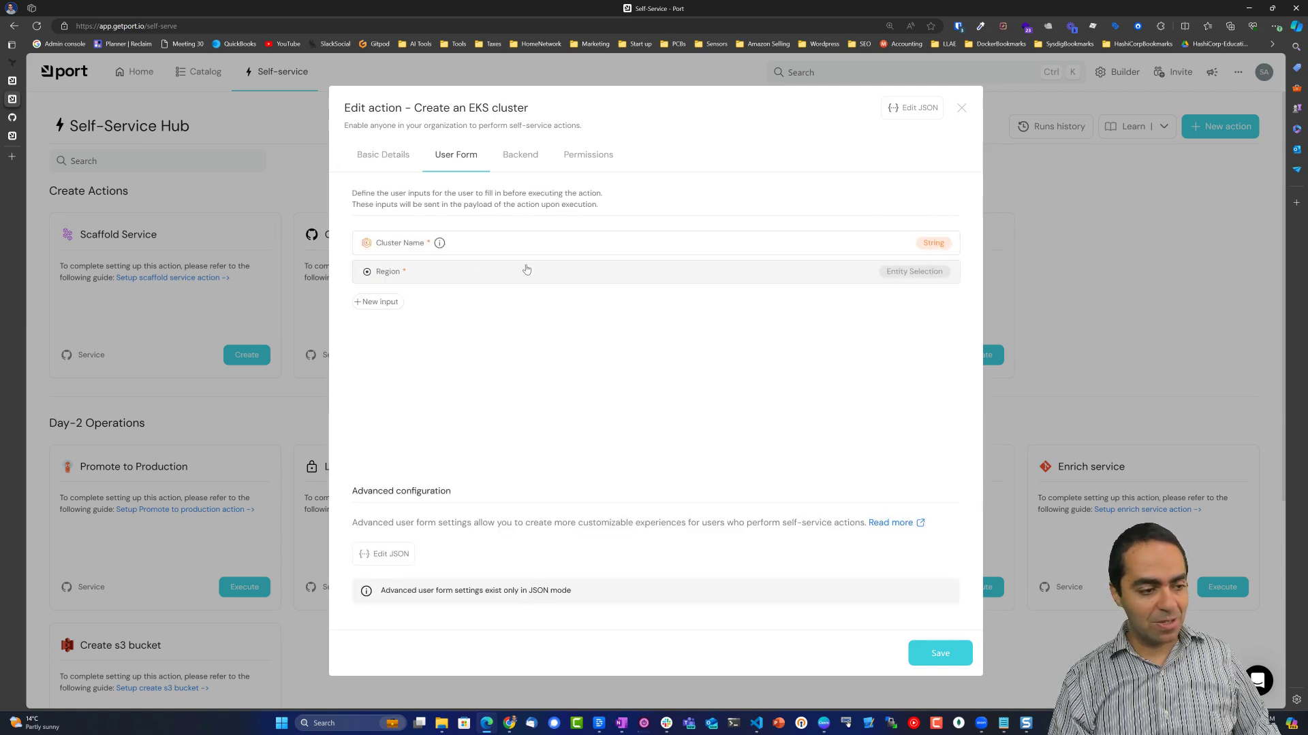
click(828, 277)
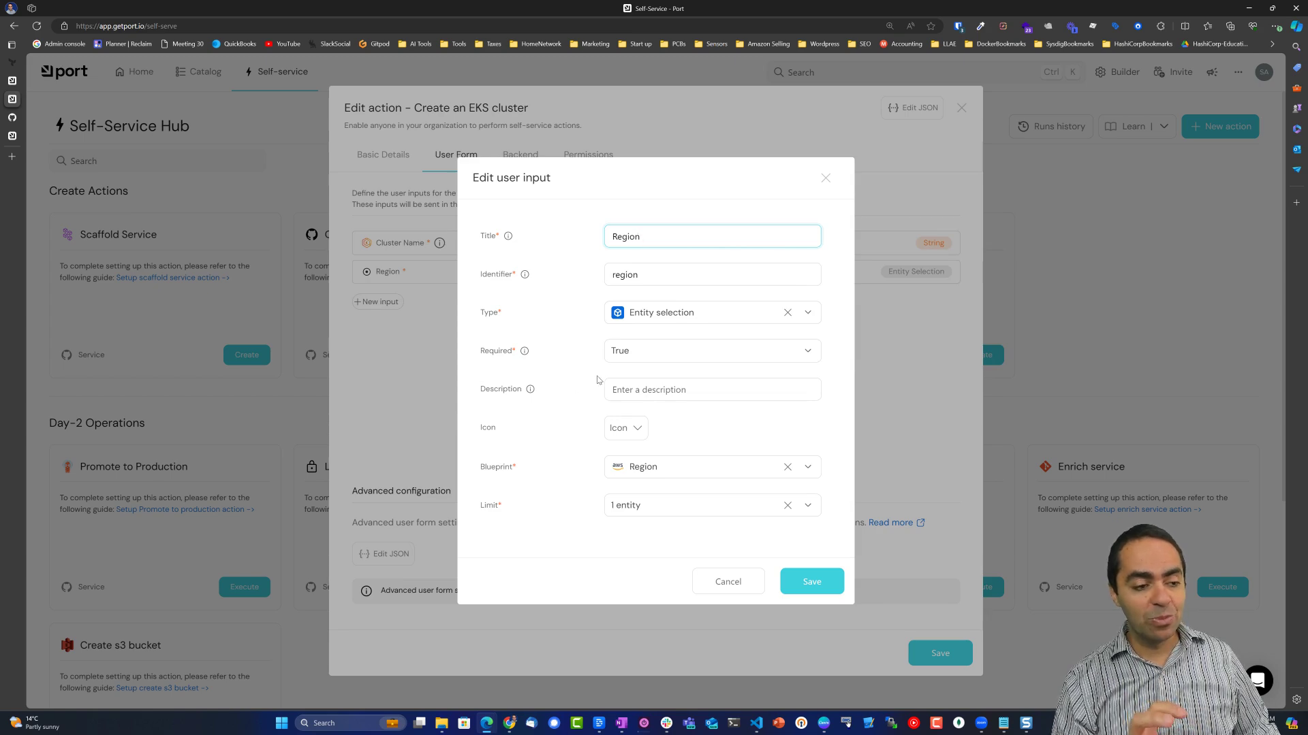
click(825, 178)
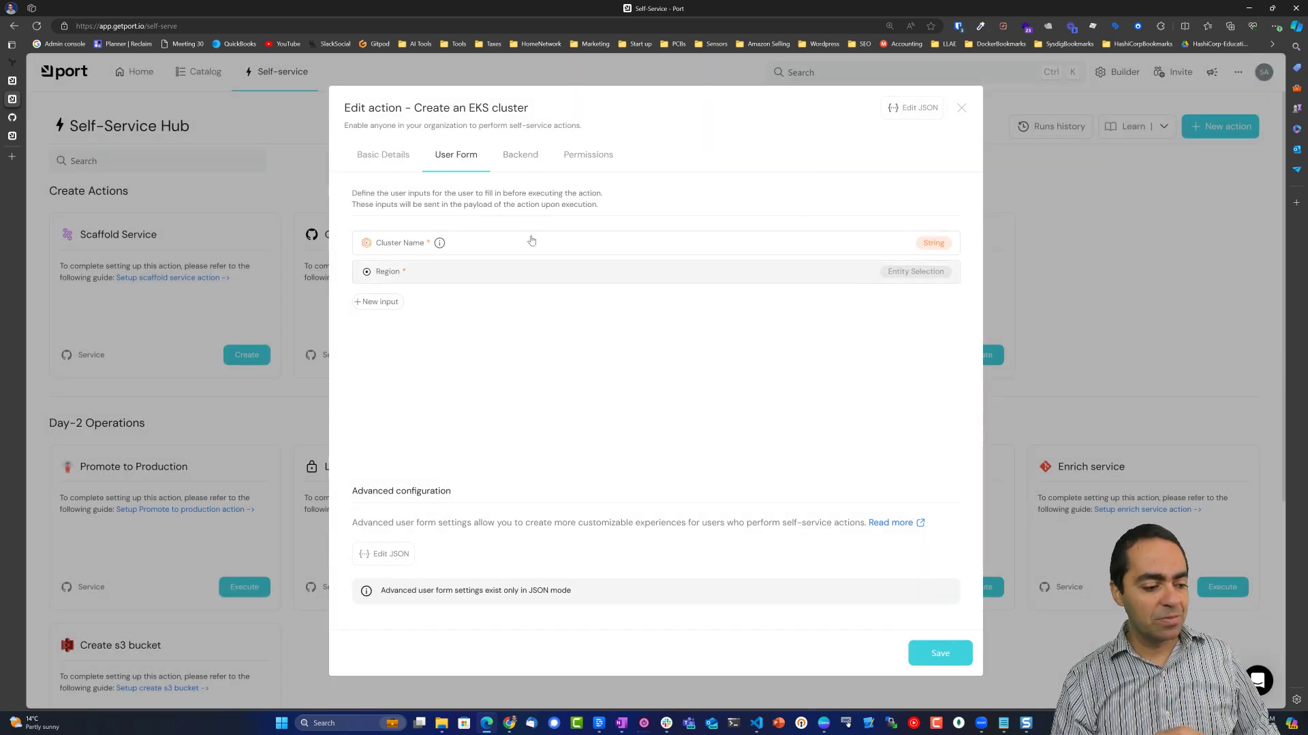
- Try Trigger Webhook URL as the action's backend invocation type and examine its method, headers and body settings
click(520, 154)
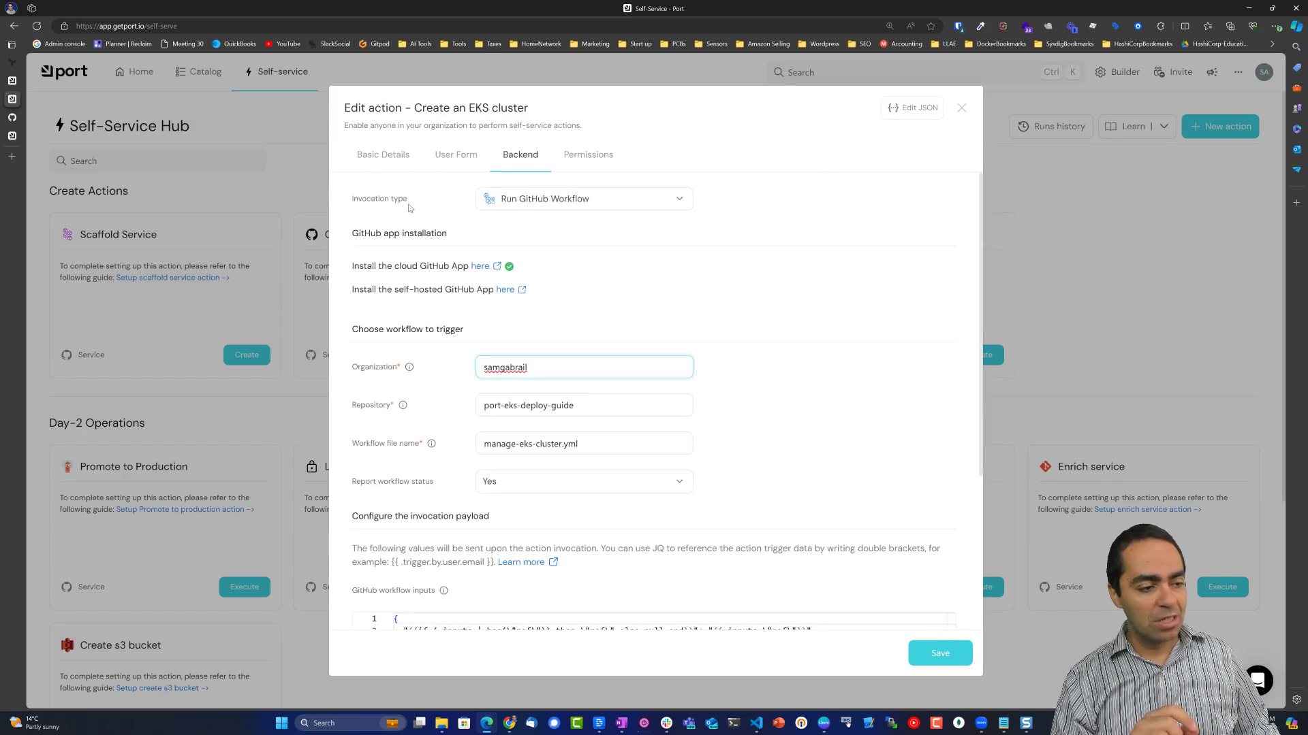
click(615, 205)
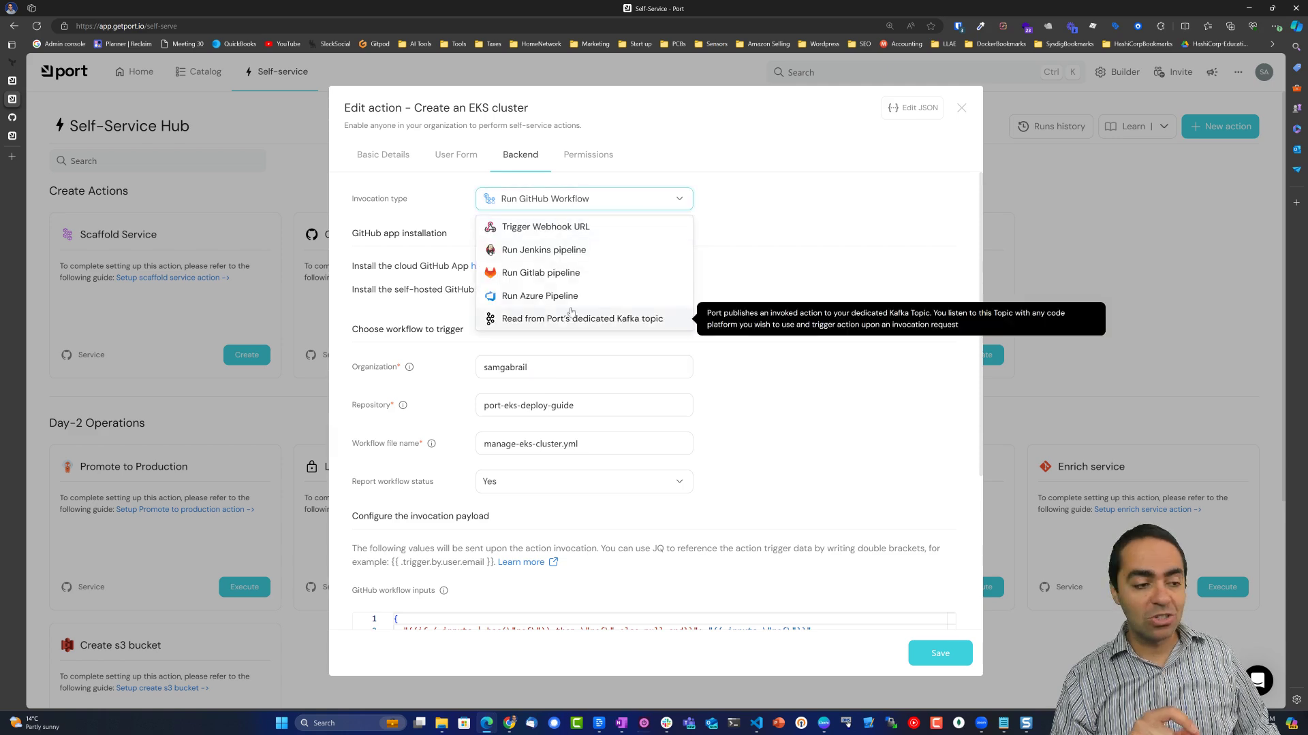
click(595, 238)
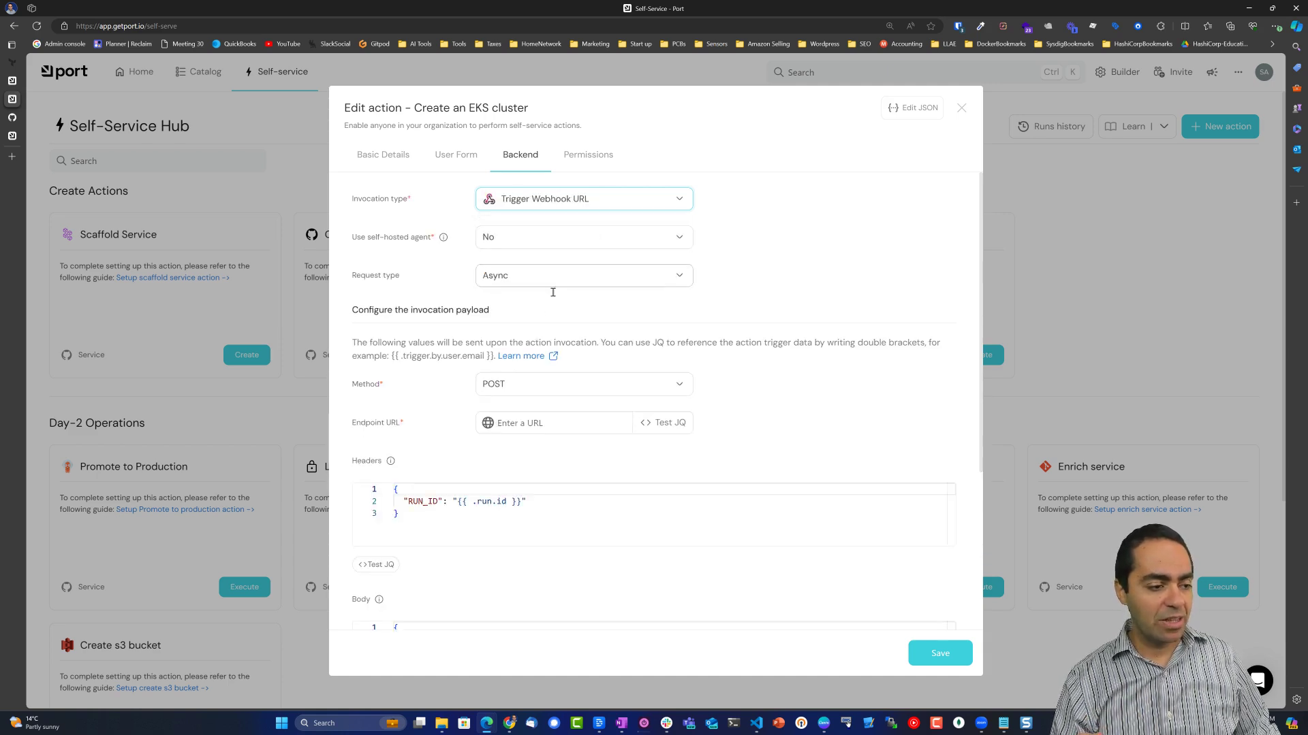
click(518, 384)
click(380, 404)
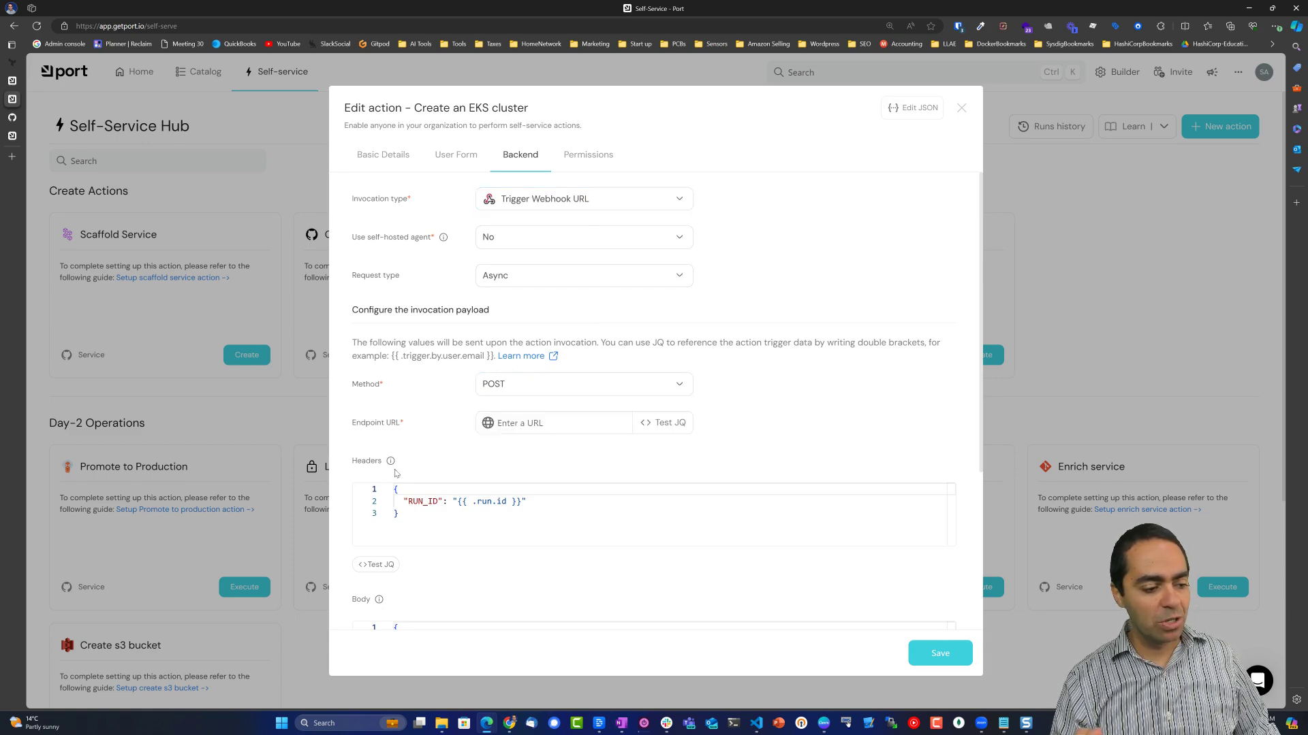
scroll(533, 488, down, 3)
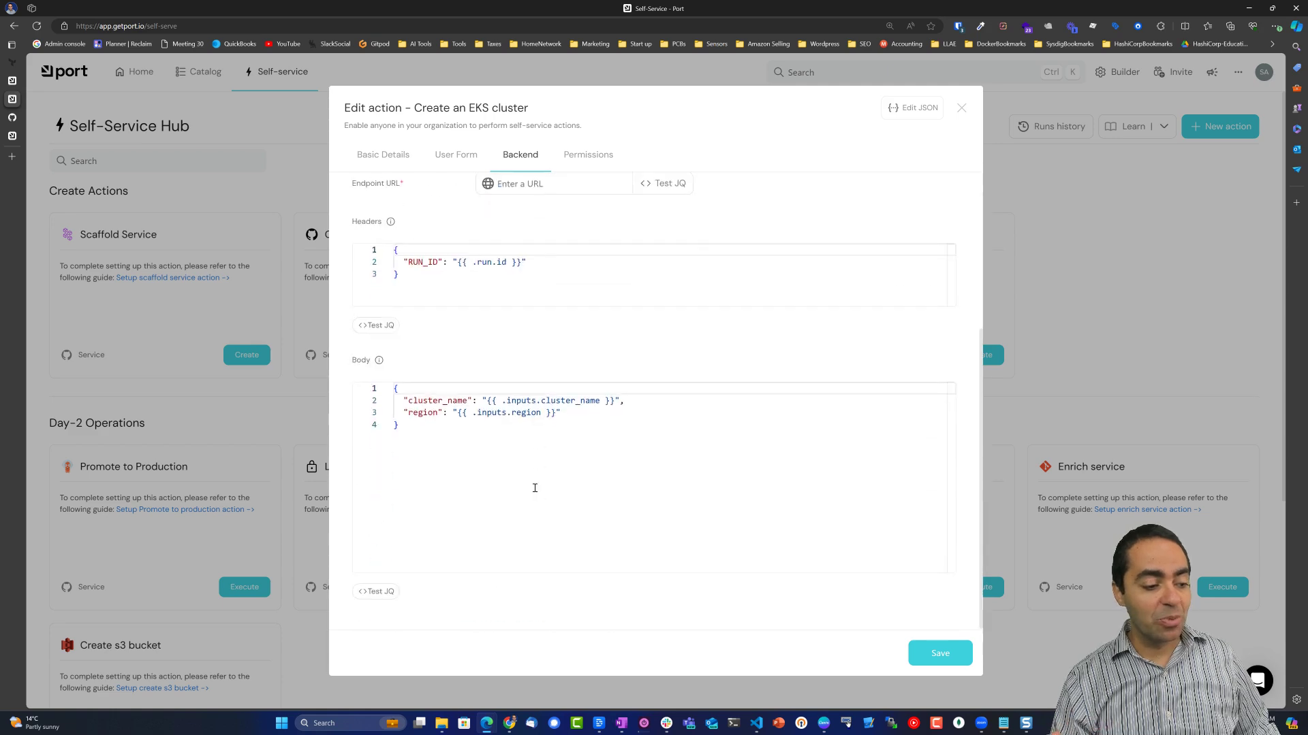
scroll(532, 484, up, 3)
- Set the invocation type back to Run GitHub Workflow and discard all changes to the action
click(599, 201)
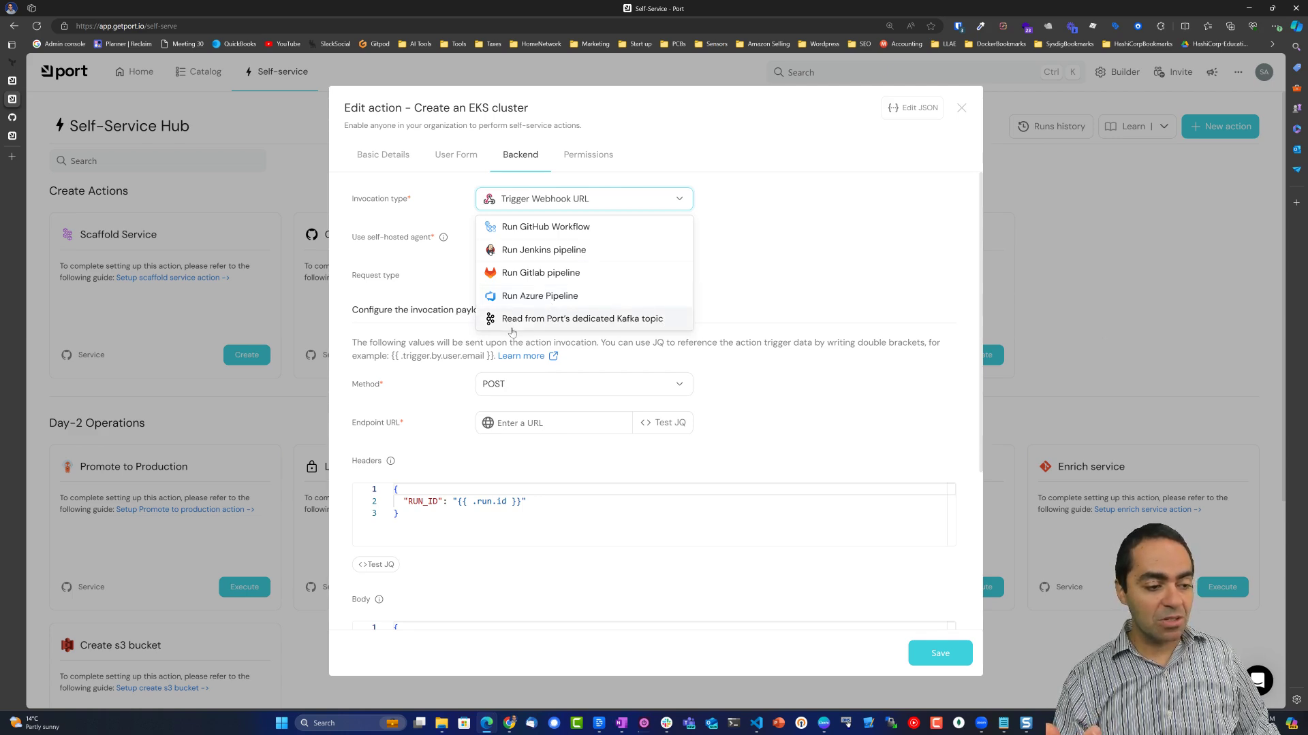
click(563, 228)
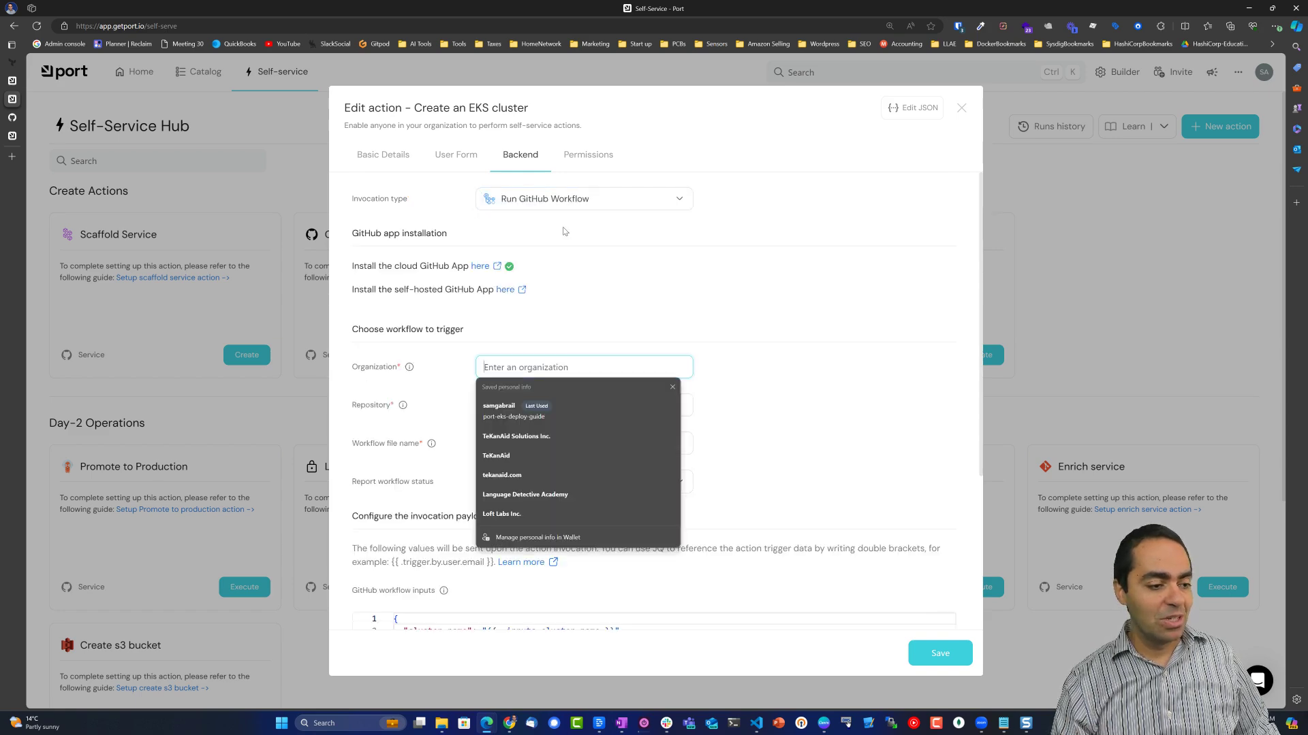
click(741, 287)
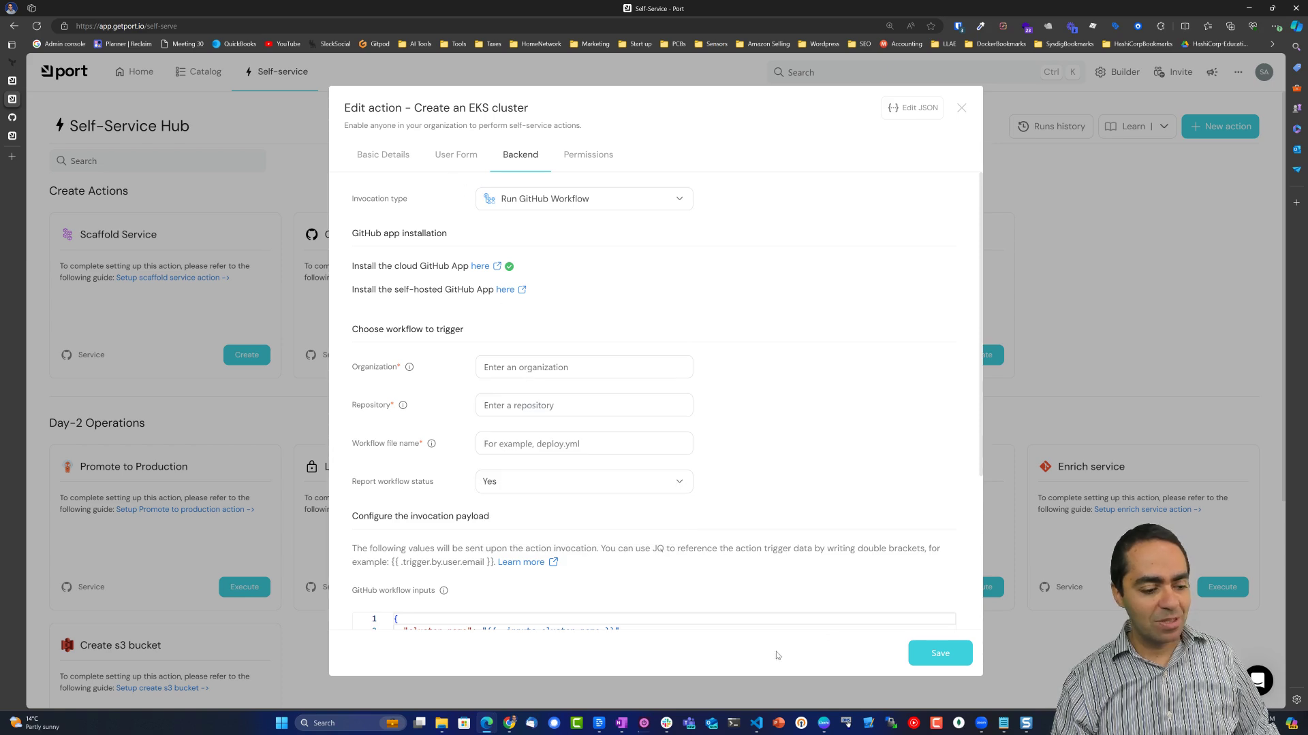
click(961, 108)
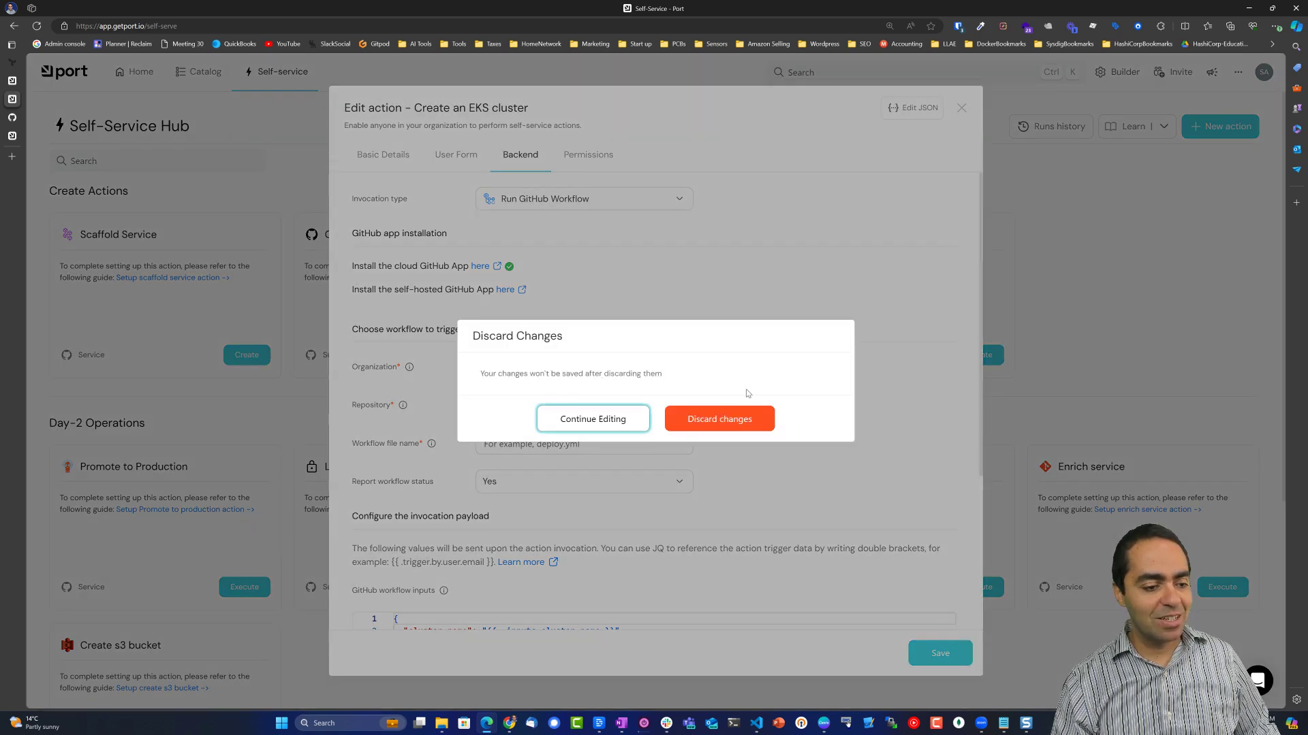
click(711, 419)
- Reopen the Create an EKS cluster action for editing and review its backend workflow settings and GitHub workflow inputs
click(980, 355)
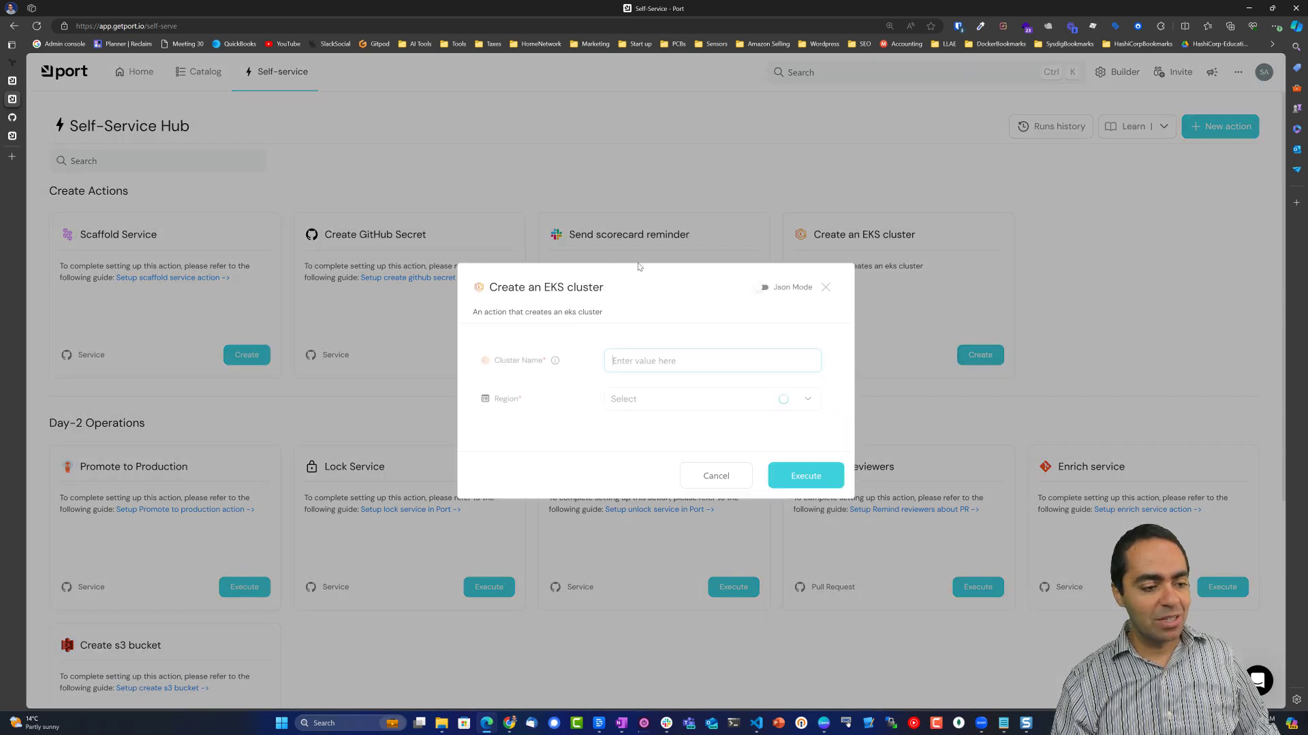
click(716, 475)
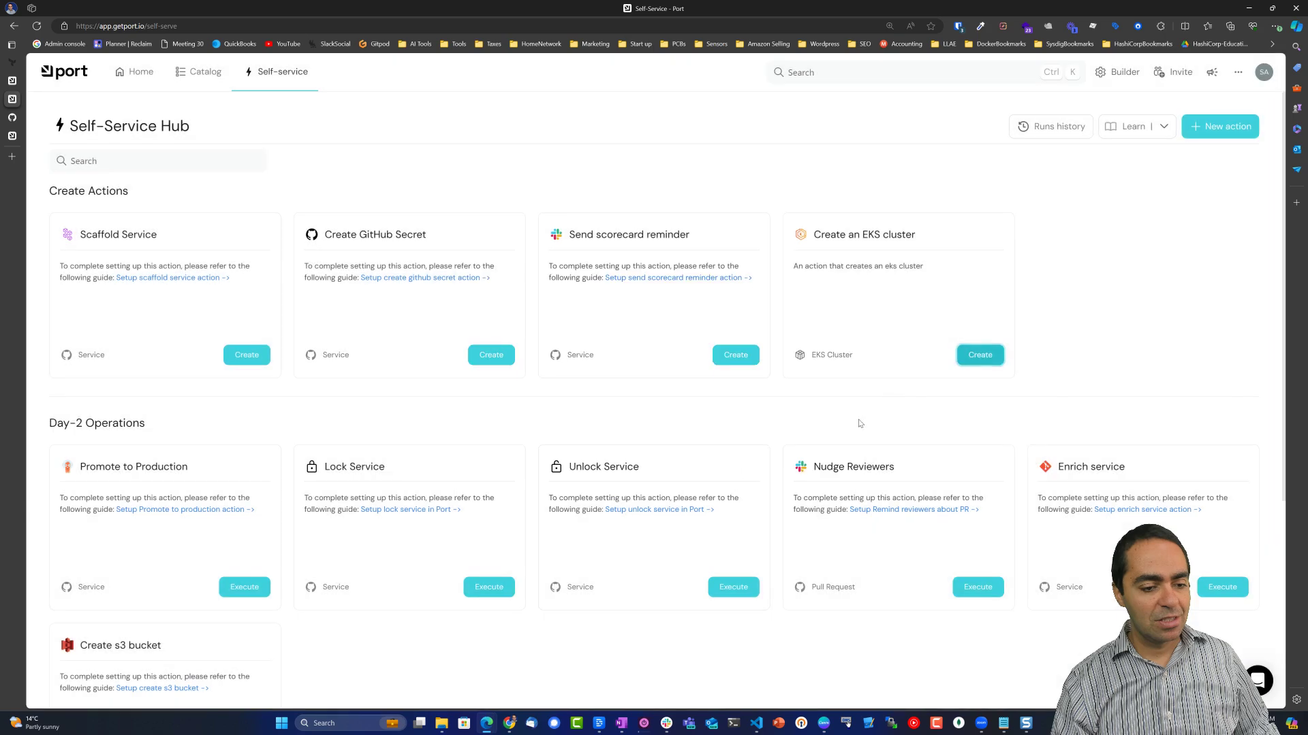
click(998, 243)
click(955, 265)
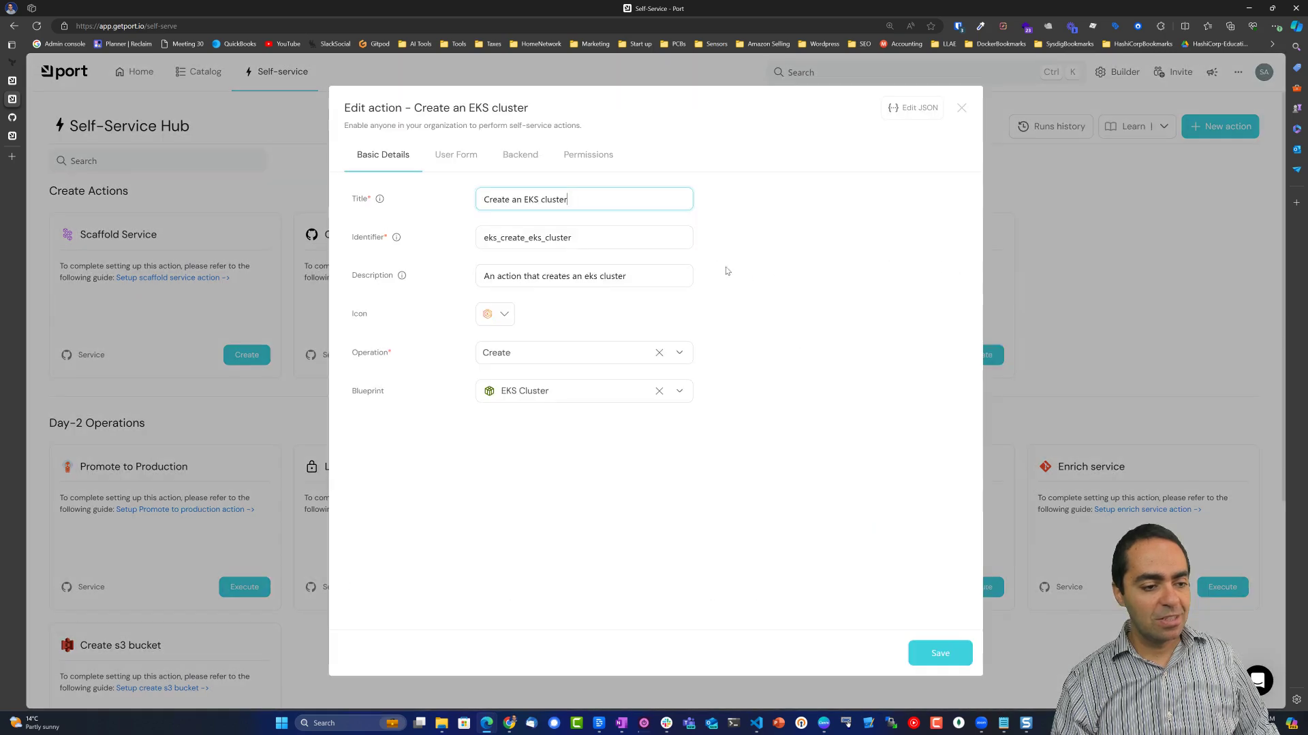
click(526, 167)
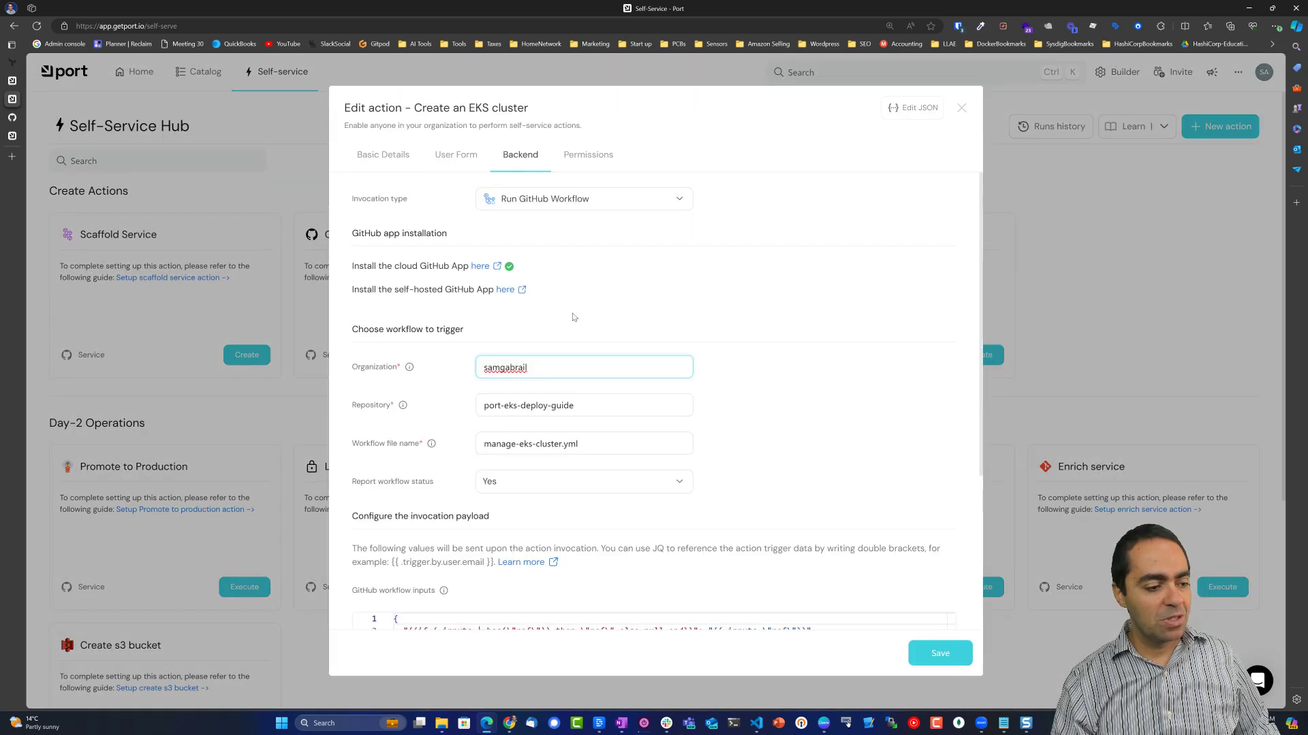
scroll(573, 317, down, 2)
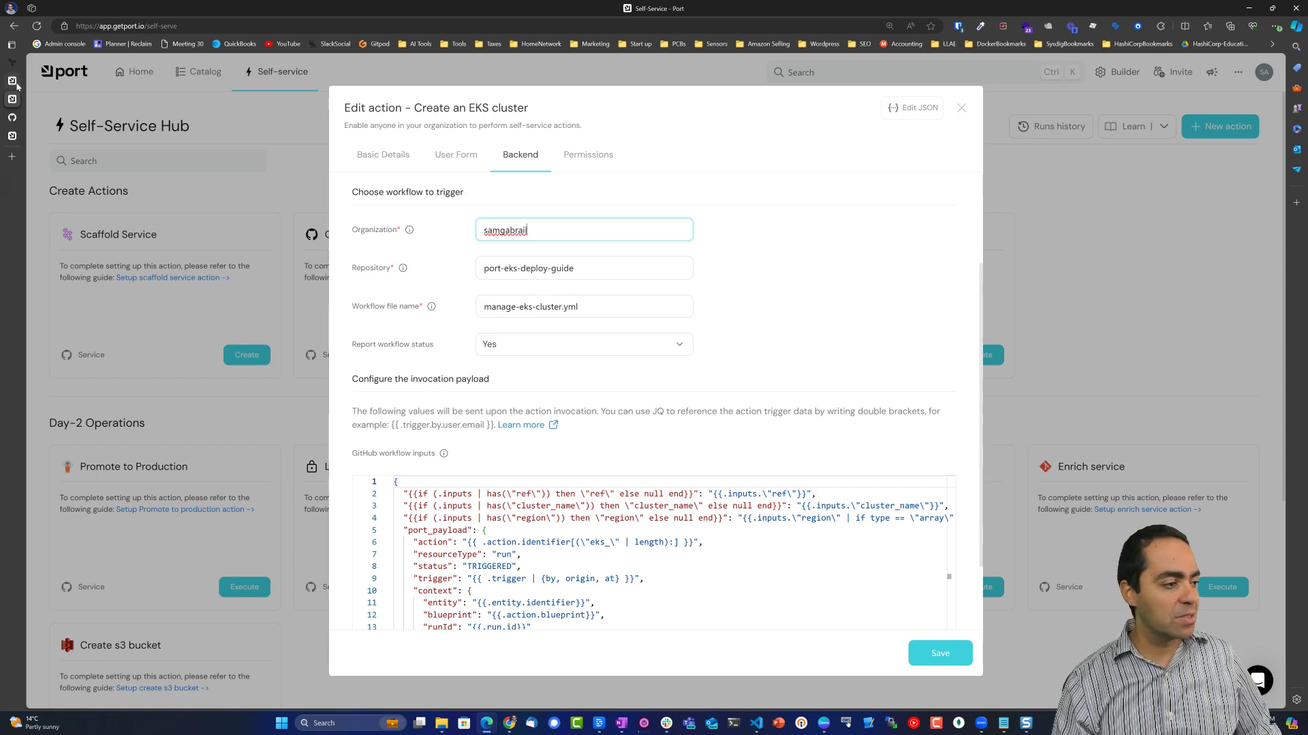
- Open manage-eks-cluster.yml in the GitHub repository's workflows folder and examine its dispatch inputs and job definition
mouse_move(18, 86)
click(61, 116)
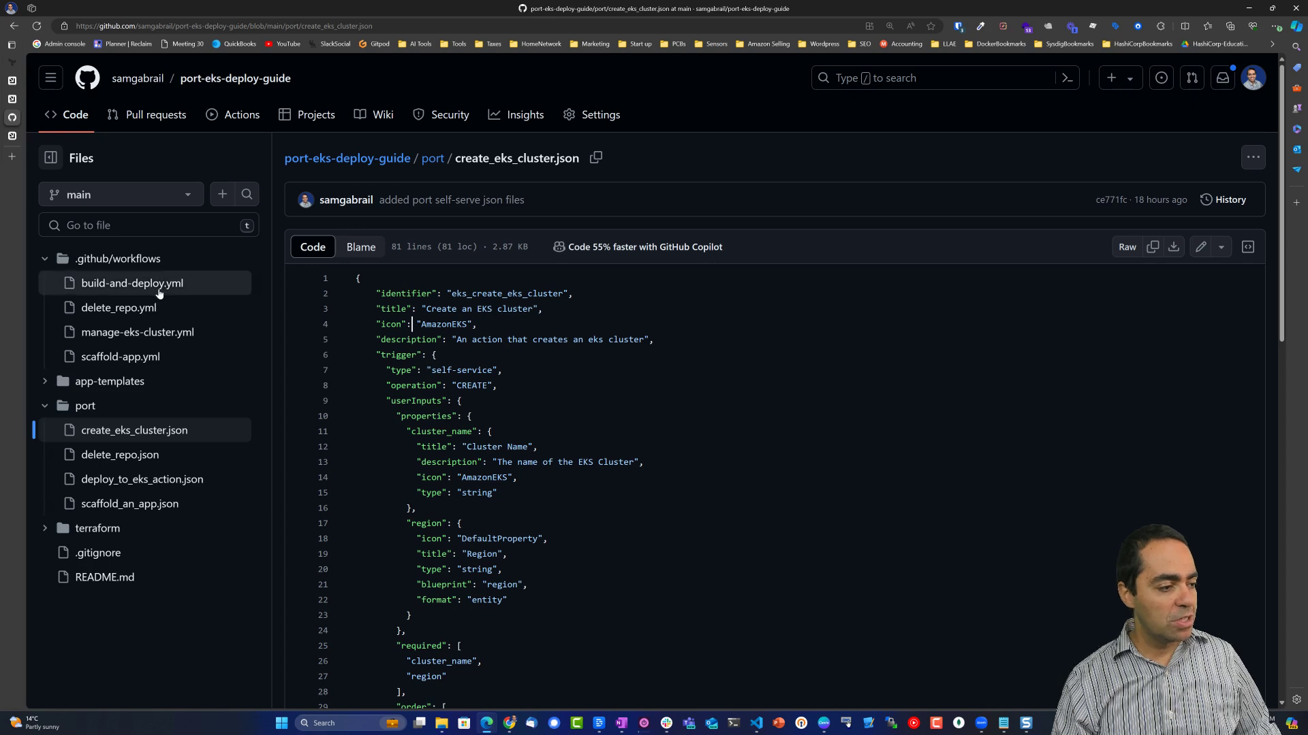
click(109, 335)
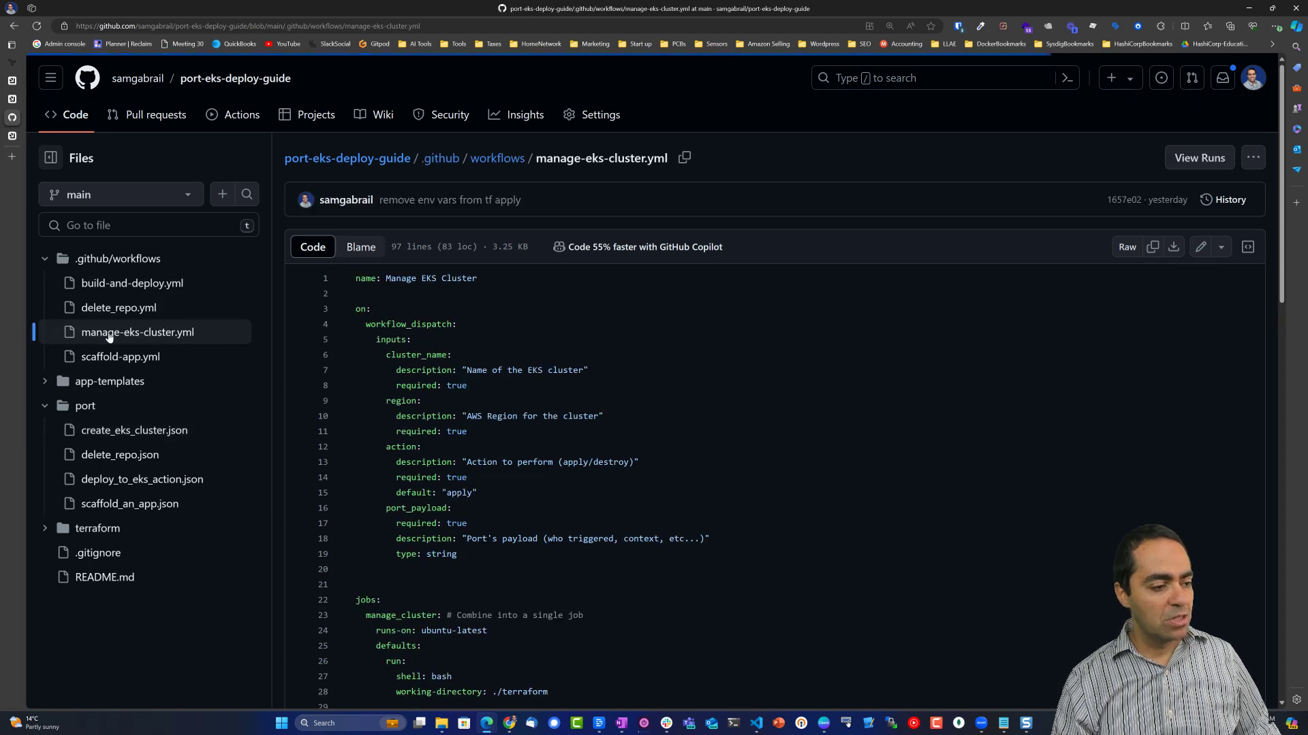
scroll(631, 343, down, 2)
scroll(631, 343, down, 1)
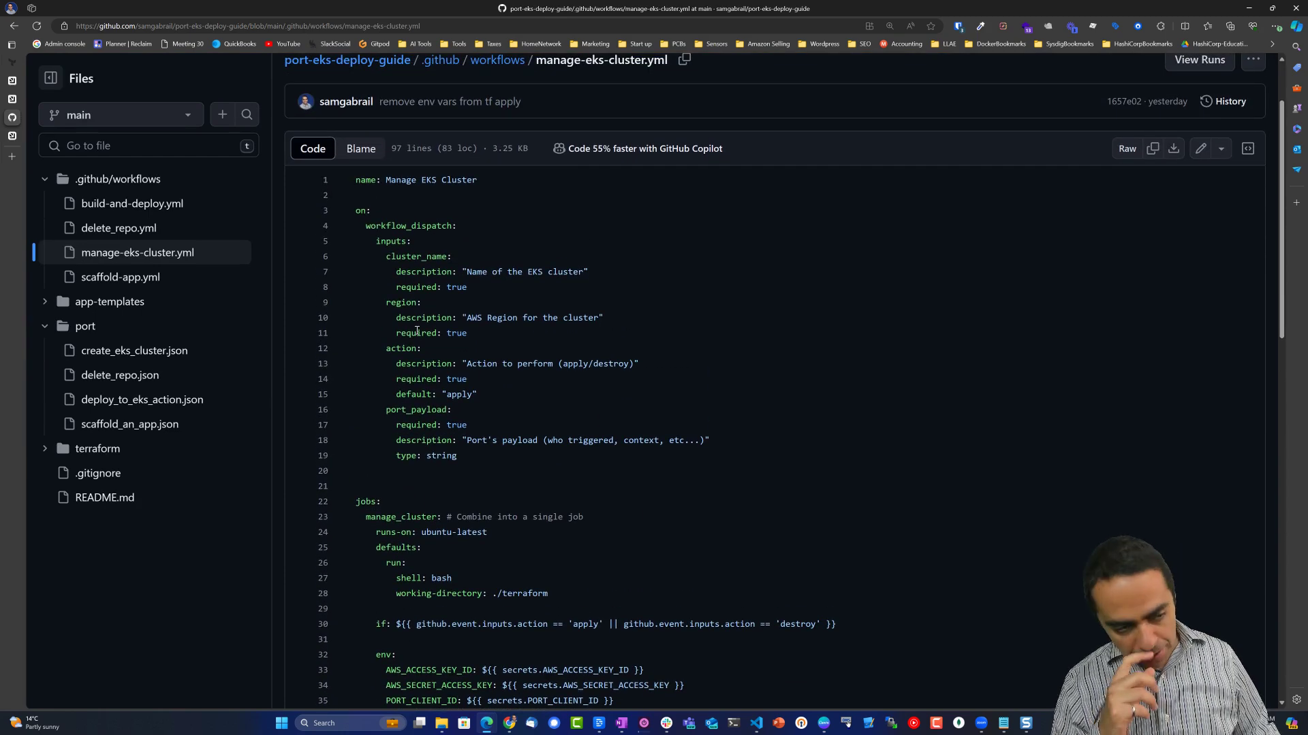
- Examine the environment variables and Terraform steps in manage-eks-cluster.yml, and return to Port's Self-Service Hub
scroll(412, 197, down, 12)
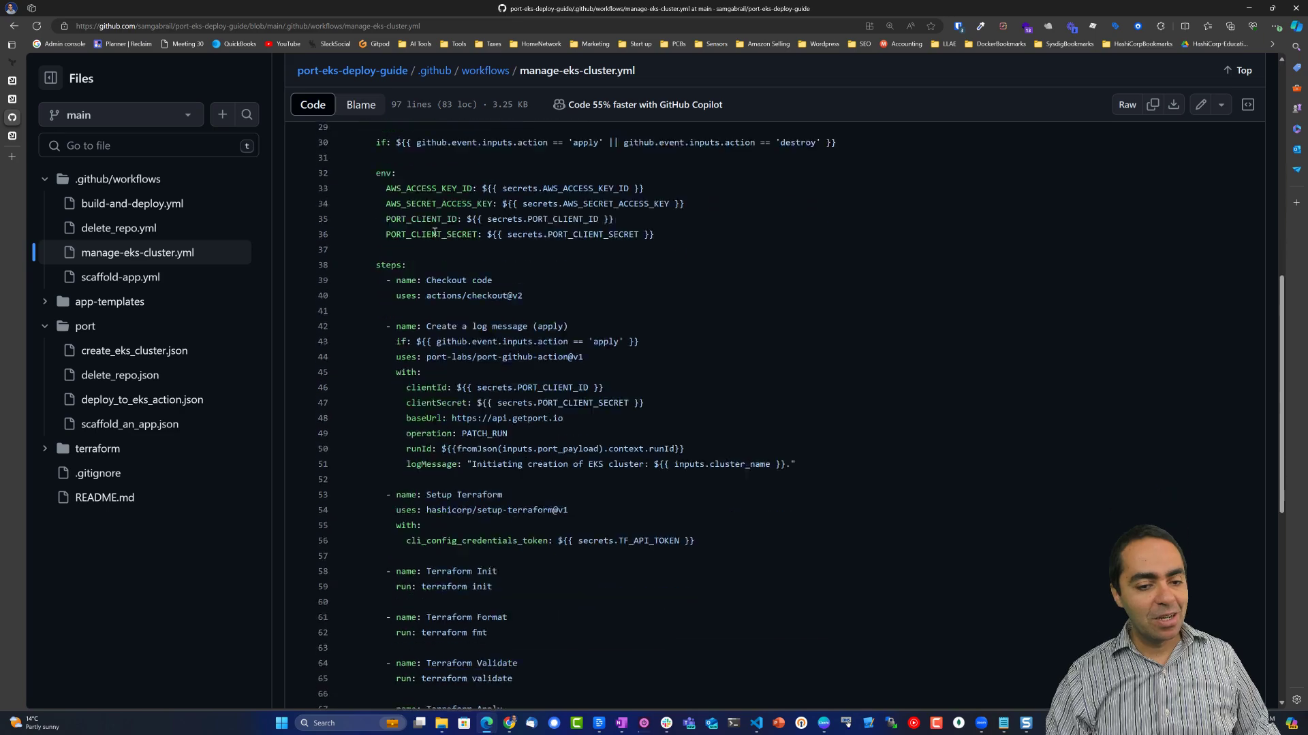
scroll(435, 232, up, 10)
key(ctrl+shift+Tab)
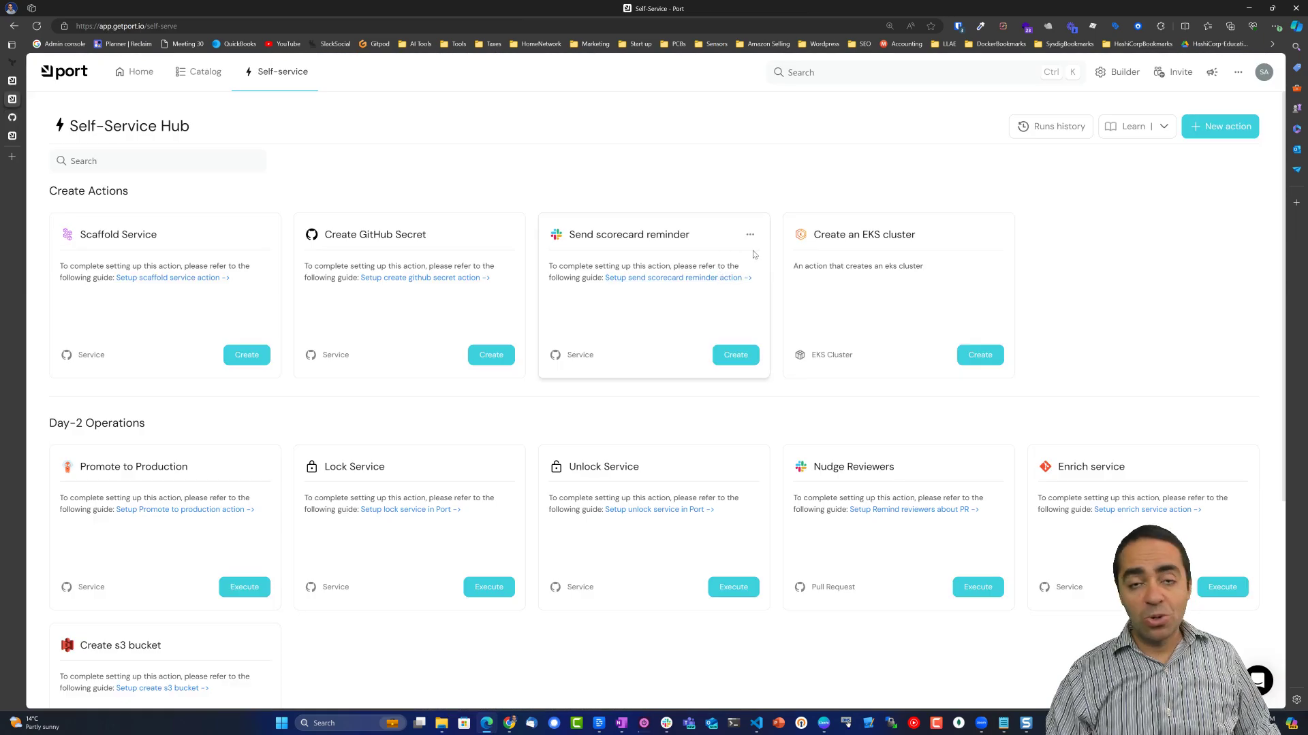
- Execute the Create an EKS cluster action with cluster name dev and region us-east-1
click(981, 355)
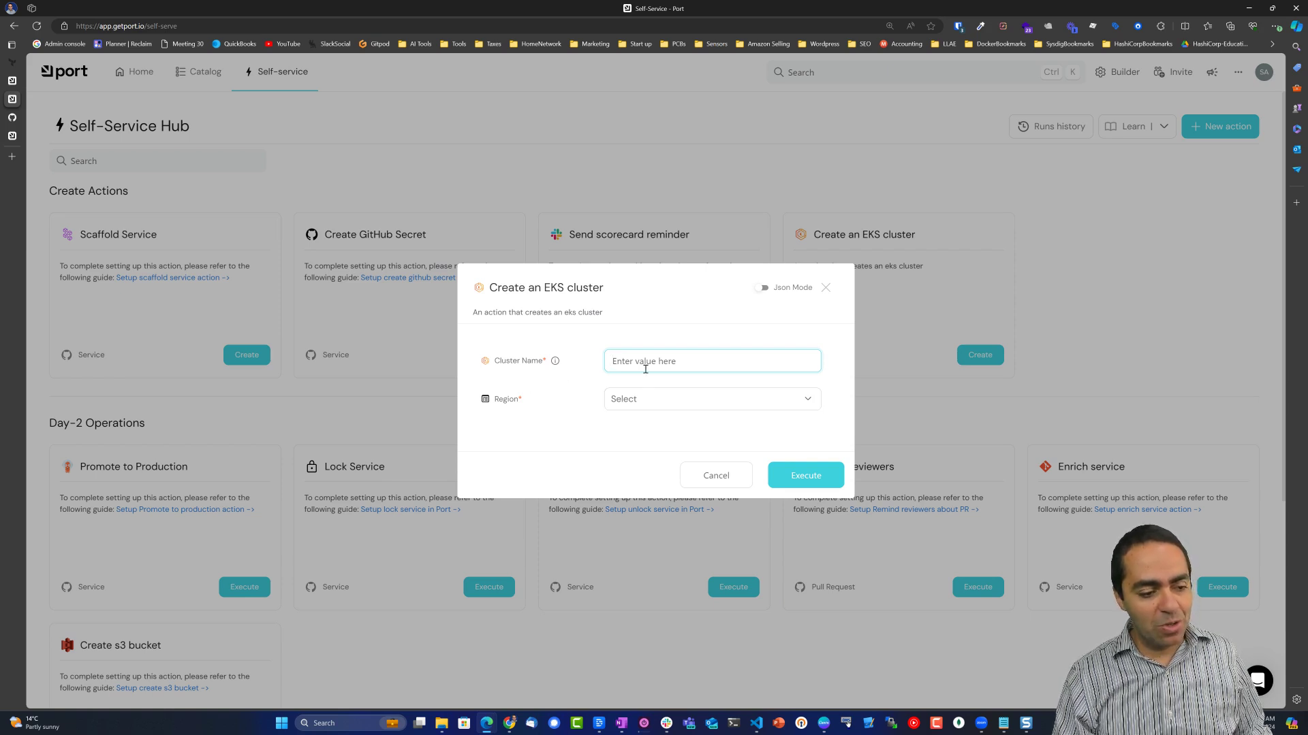
text(dev-eks)
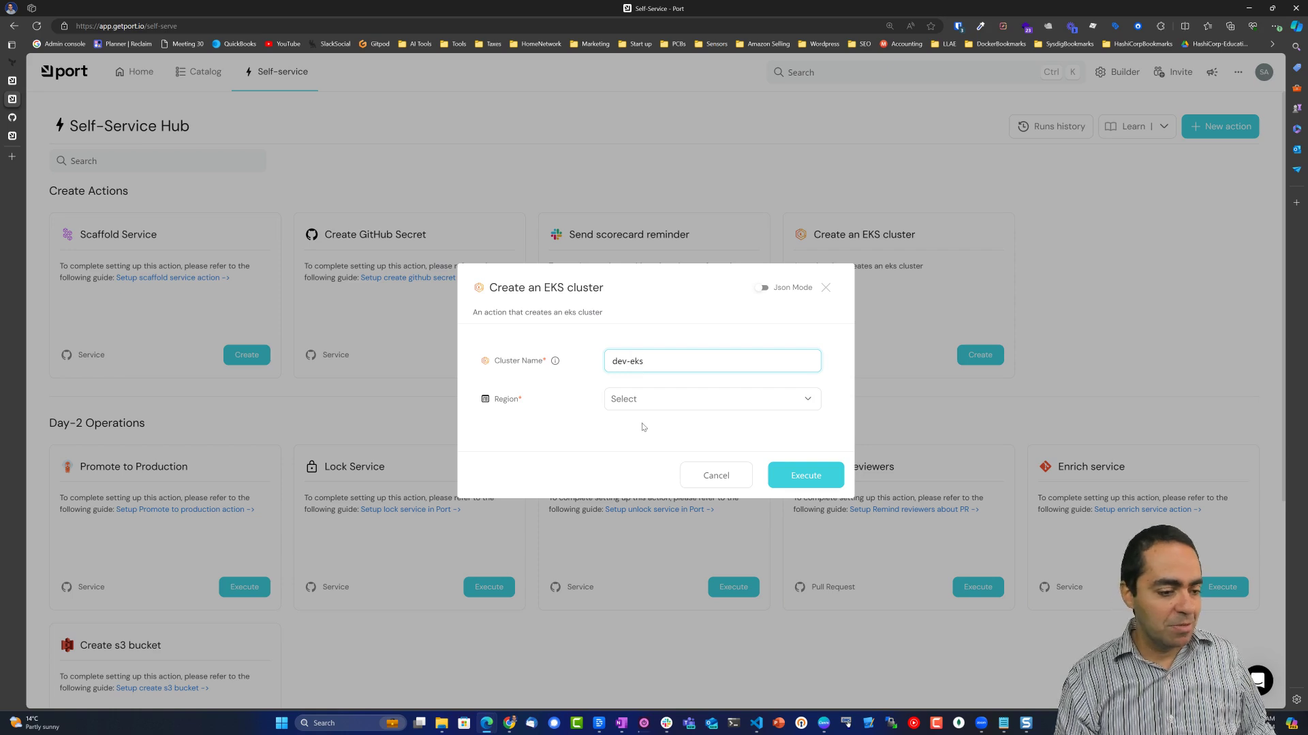
key(BackSpace)
key(BackSpace)
key(BackSpace)
key(BackSpace)
click(632, 405)
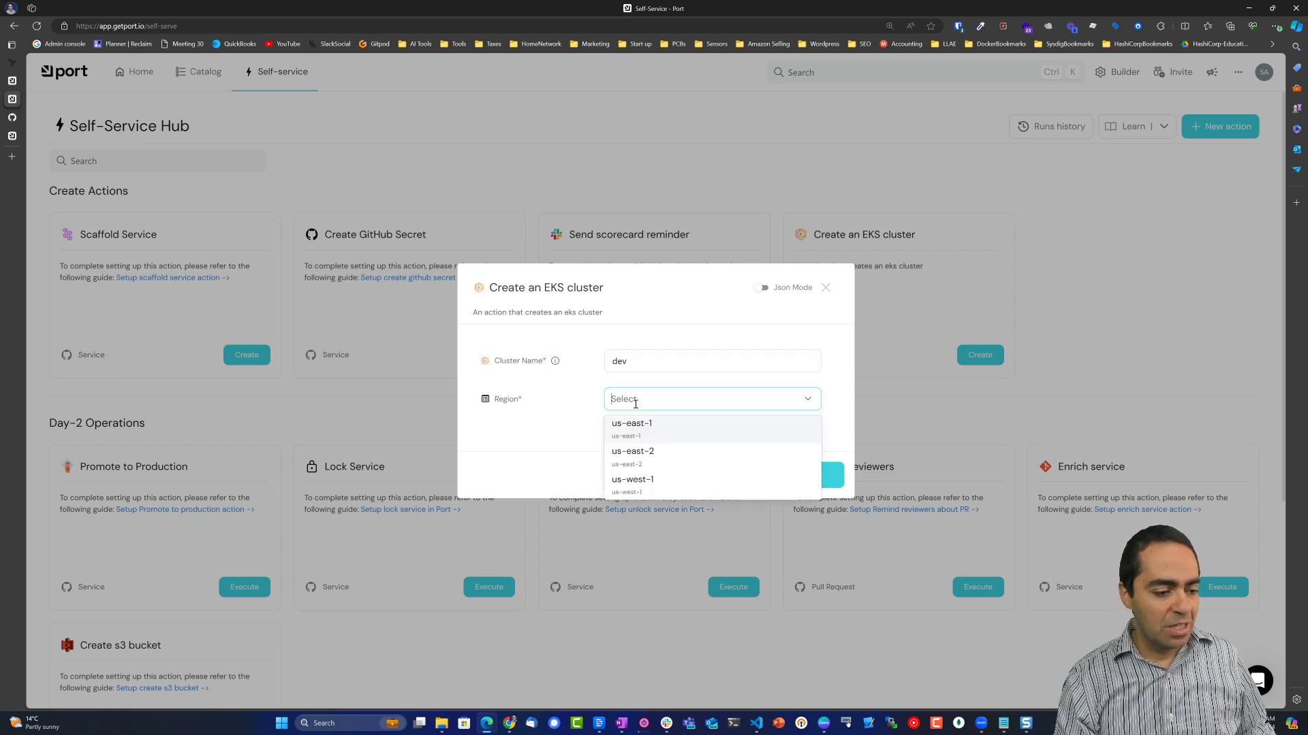
click(689, 436)
click(809, 473)
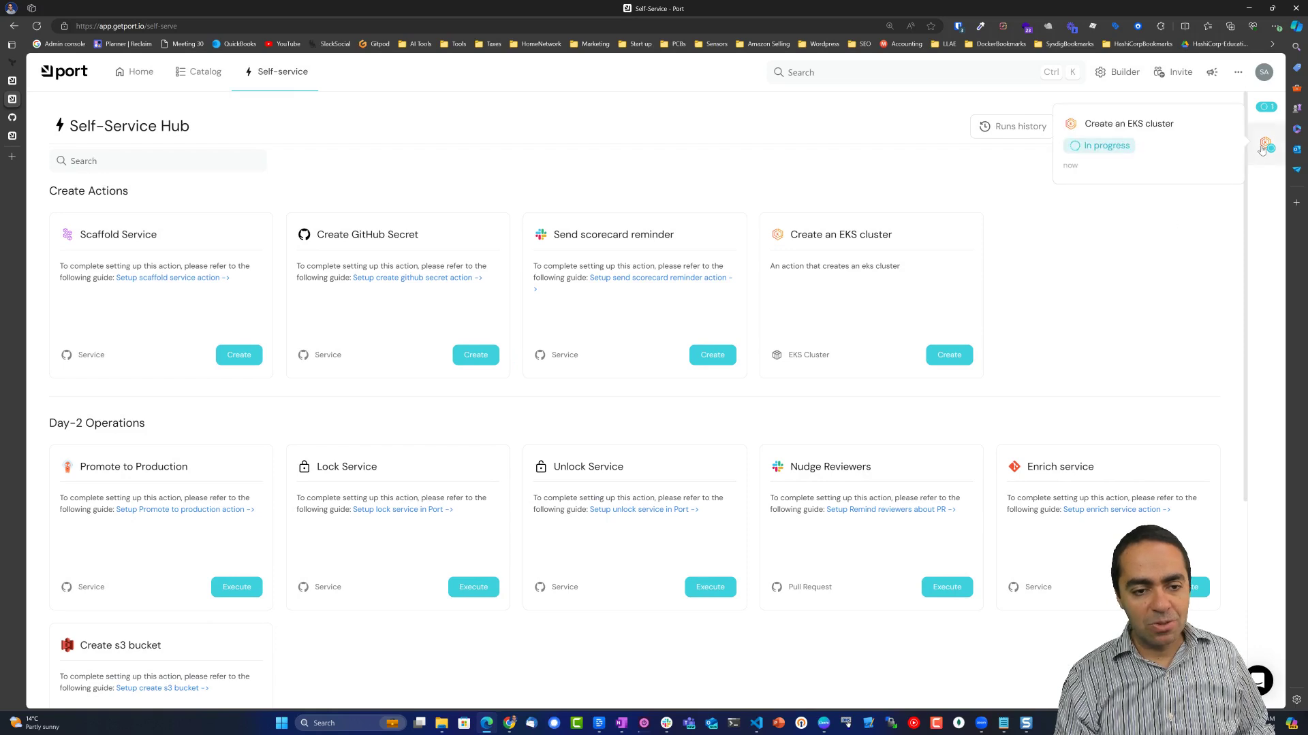
- Open the in-progress Create an EKS cluster run and check its affected entities and log stream
click(1262, 150)
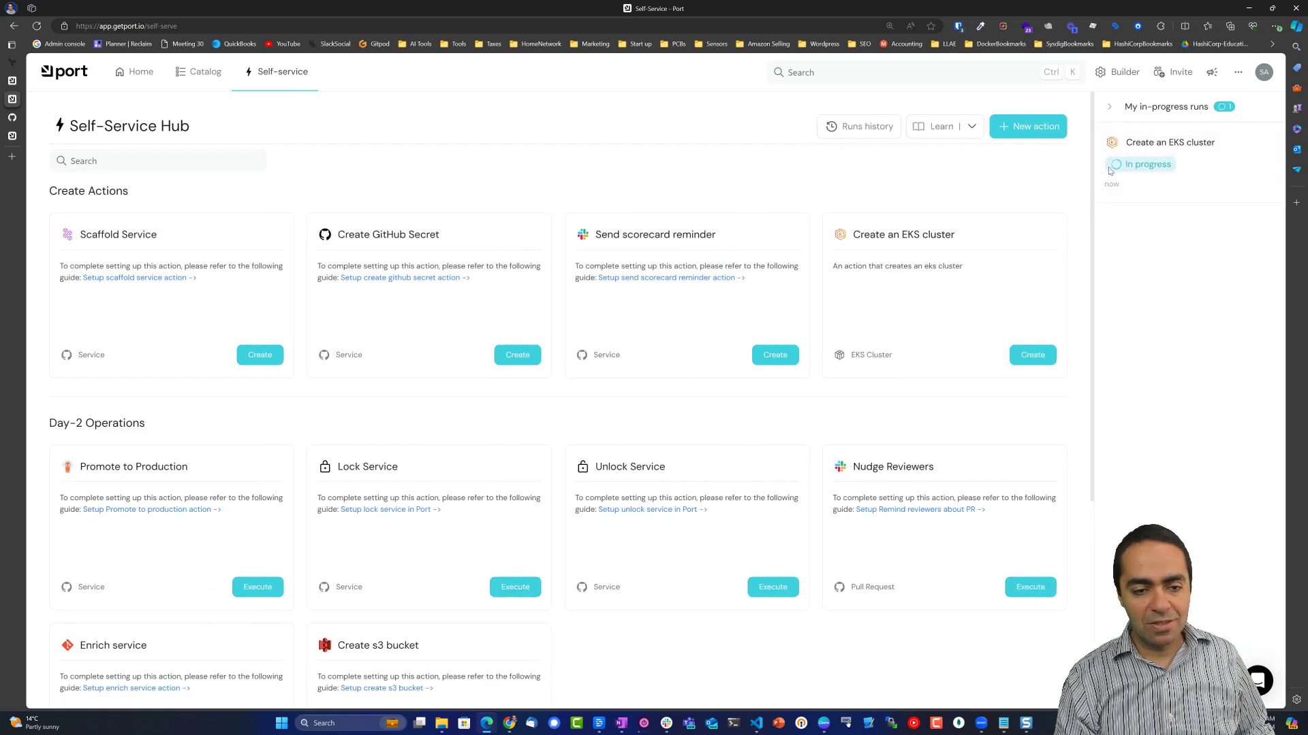
click(1183, 143)
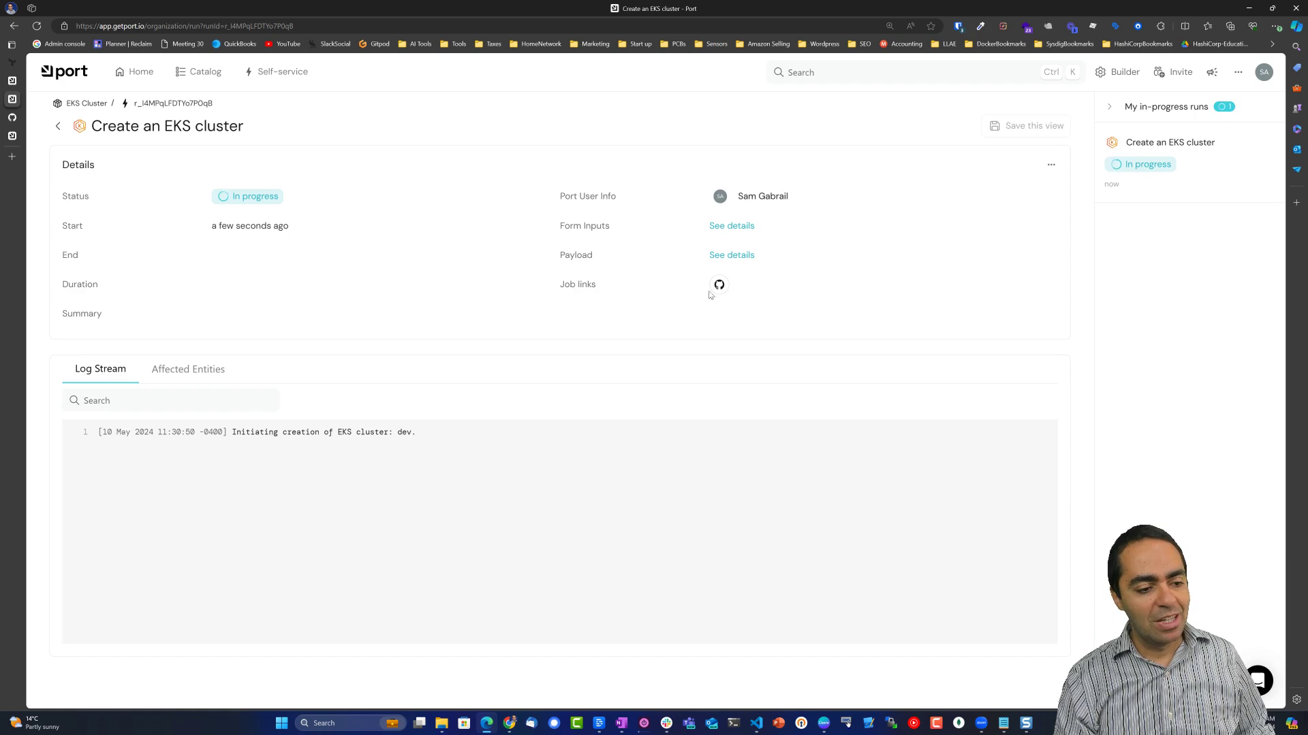
click(188, 369)
click(96, 376)
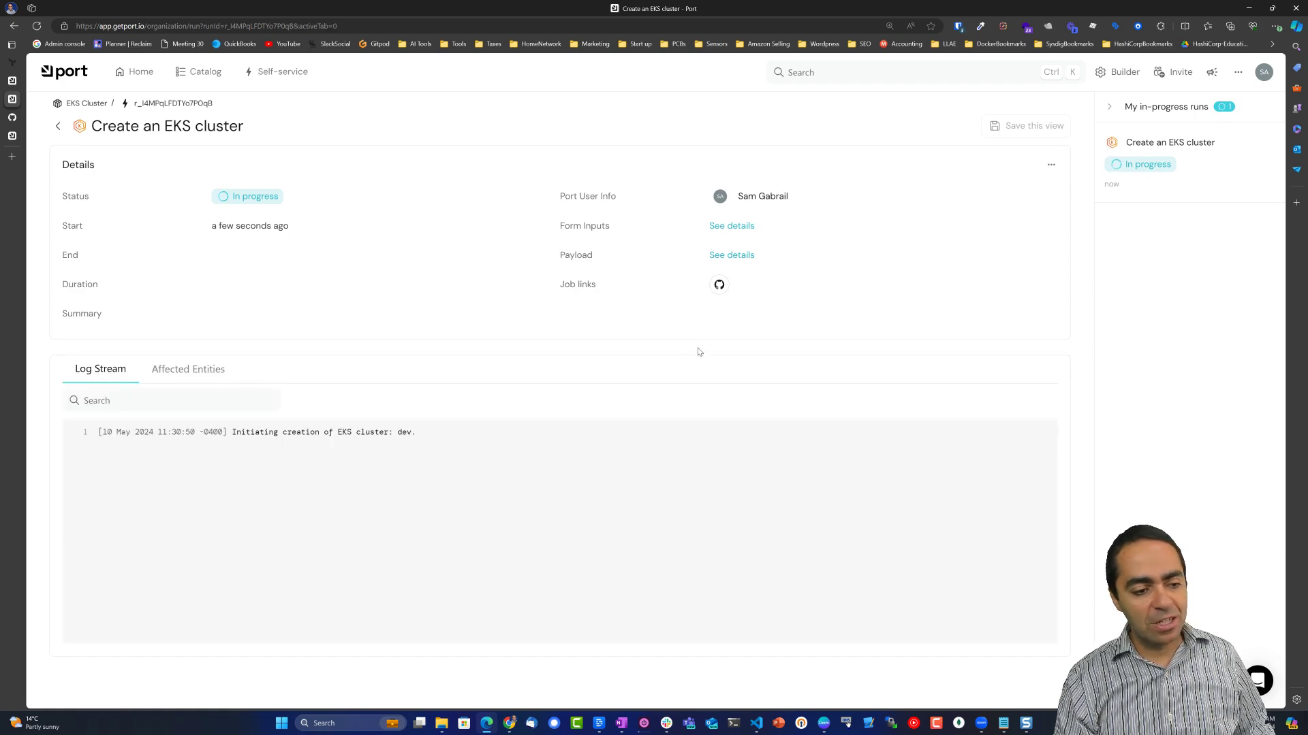
- View the run's form inputs and its payload, closing each one after reading
click(723, 232)
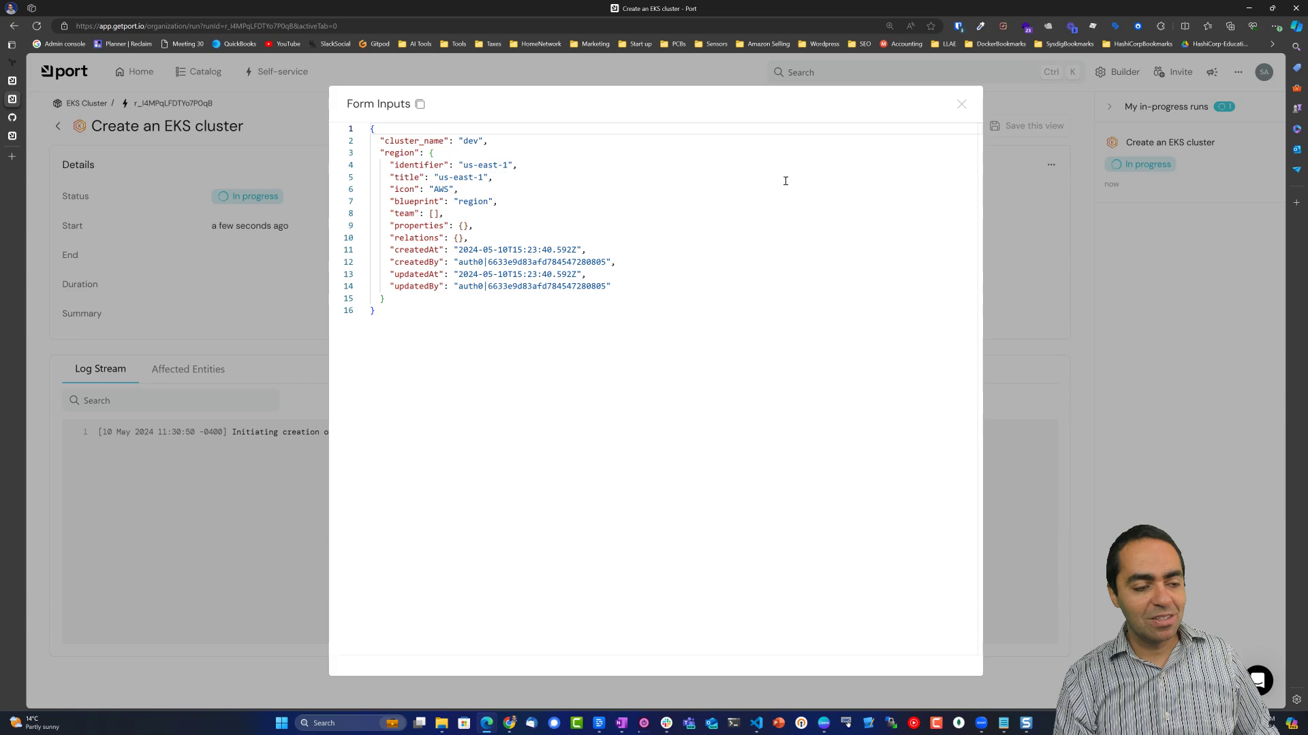
click(961, 105)
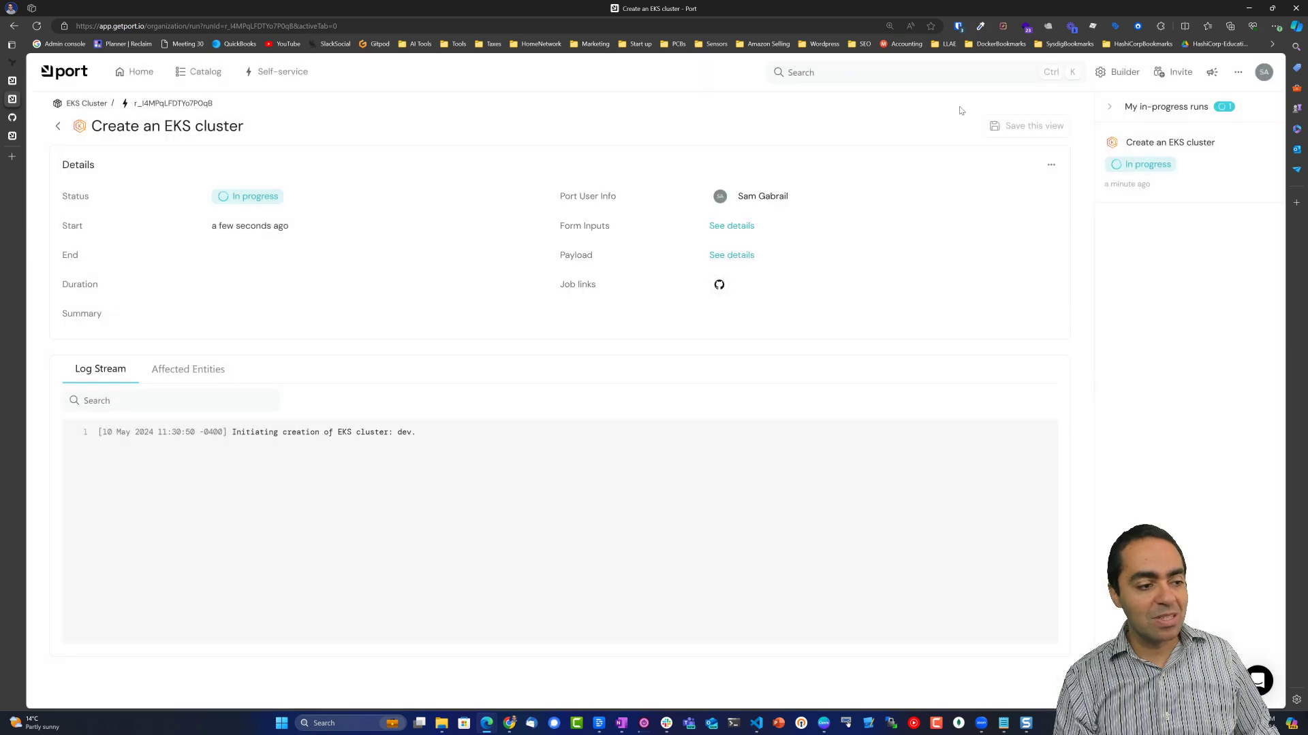
click(731, 256)
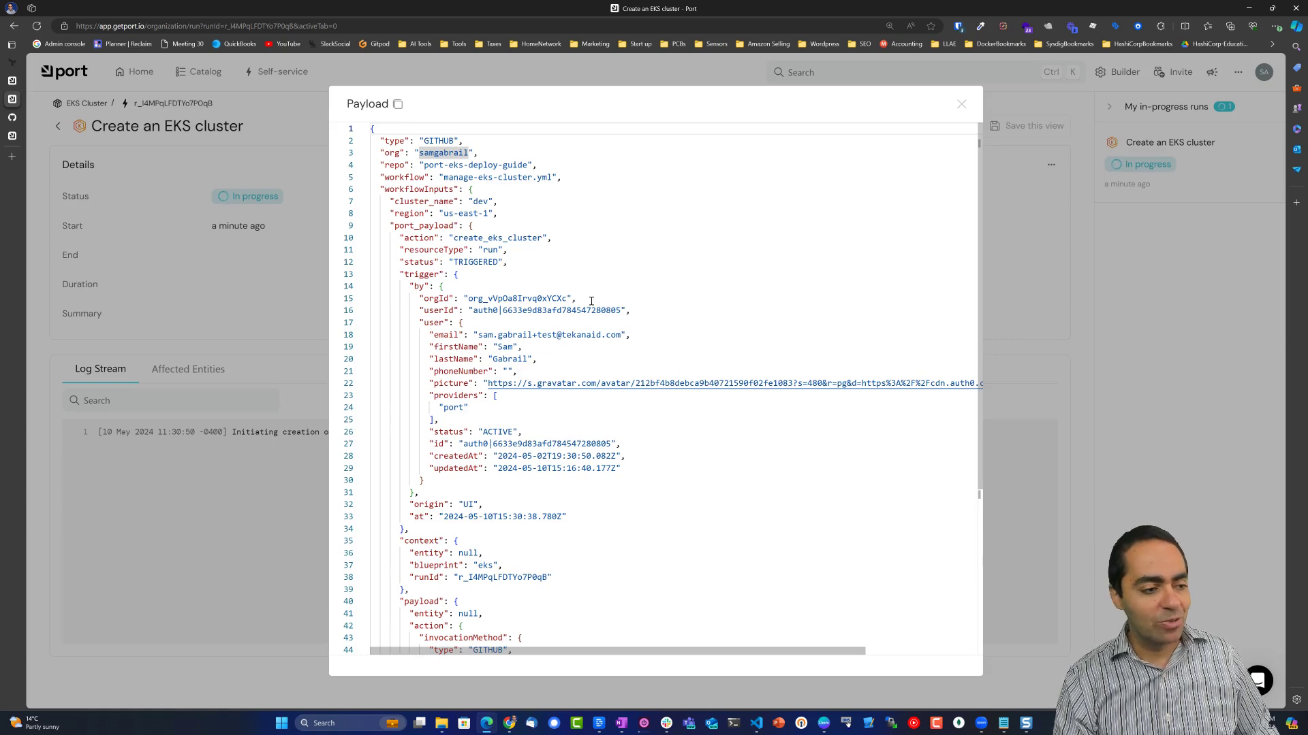
click(961, 104)
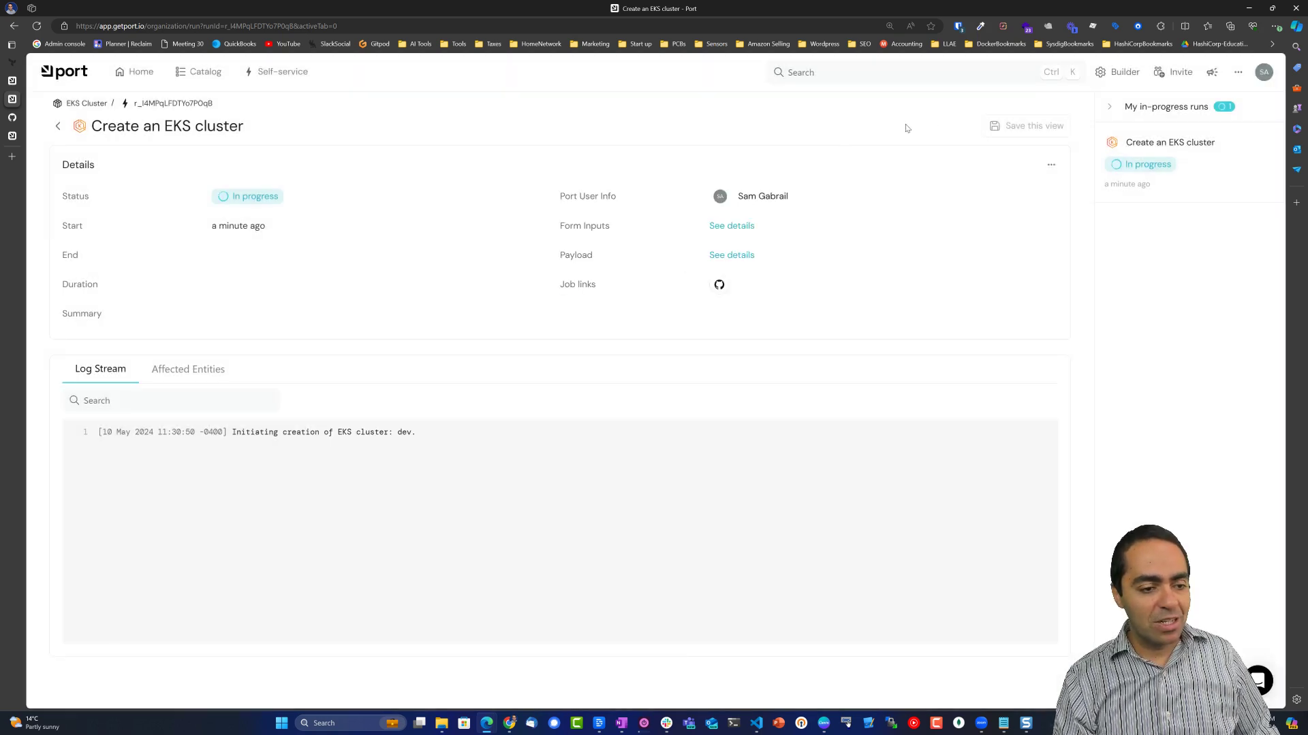
- Reopen the run's payload and examine the cluster_name, region and port_payload workflow inputs through to the end, then close it
click(715, 256)
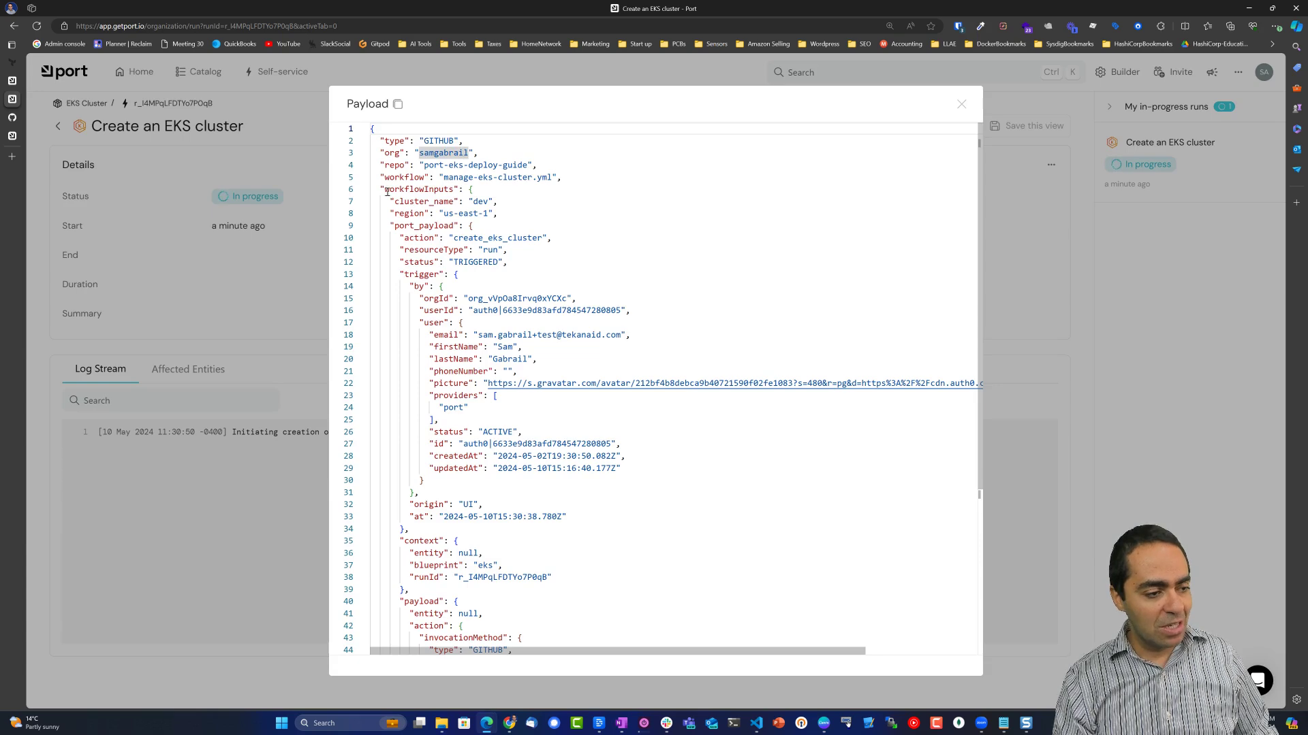
drag(396, 202, 501, 202)
drag(397, 213, 499, 213)
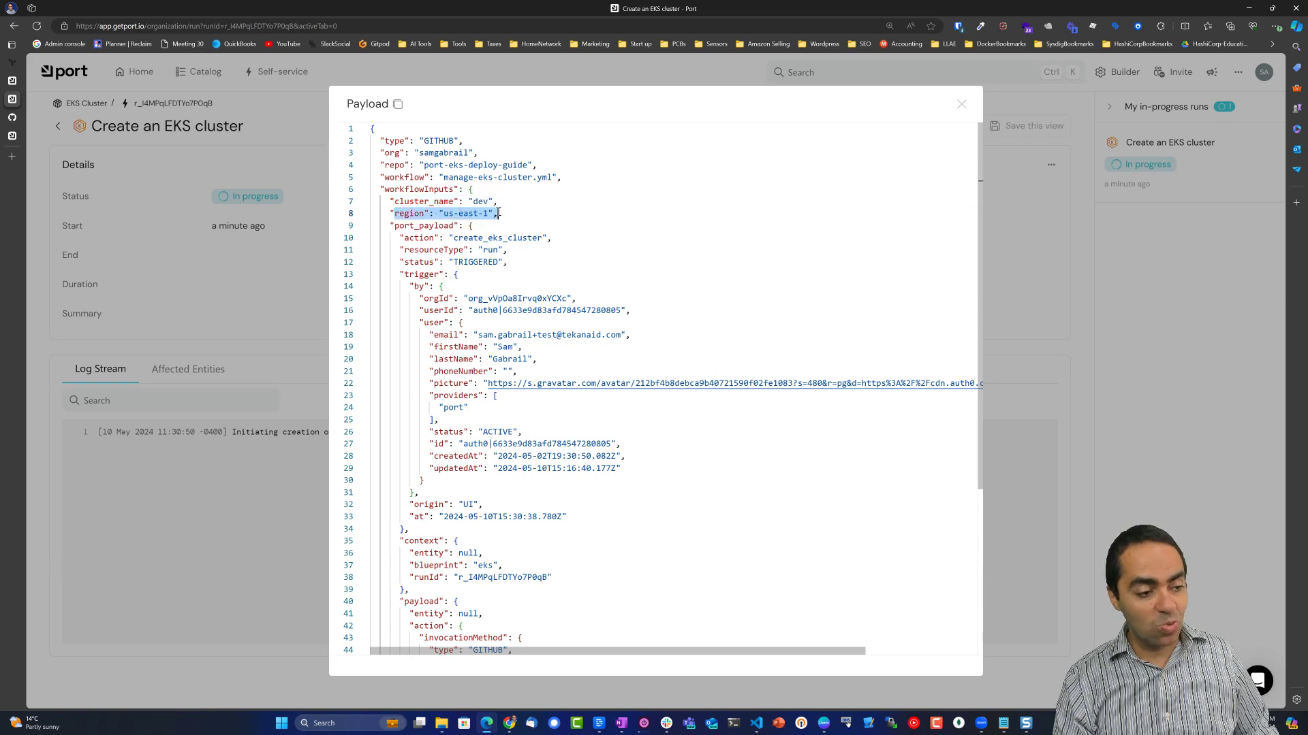
drag(396, 226, 476, 225)
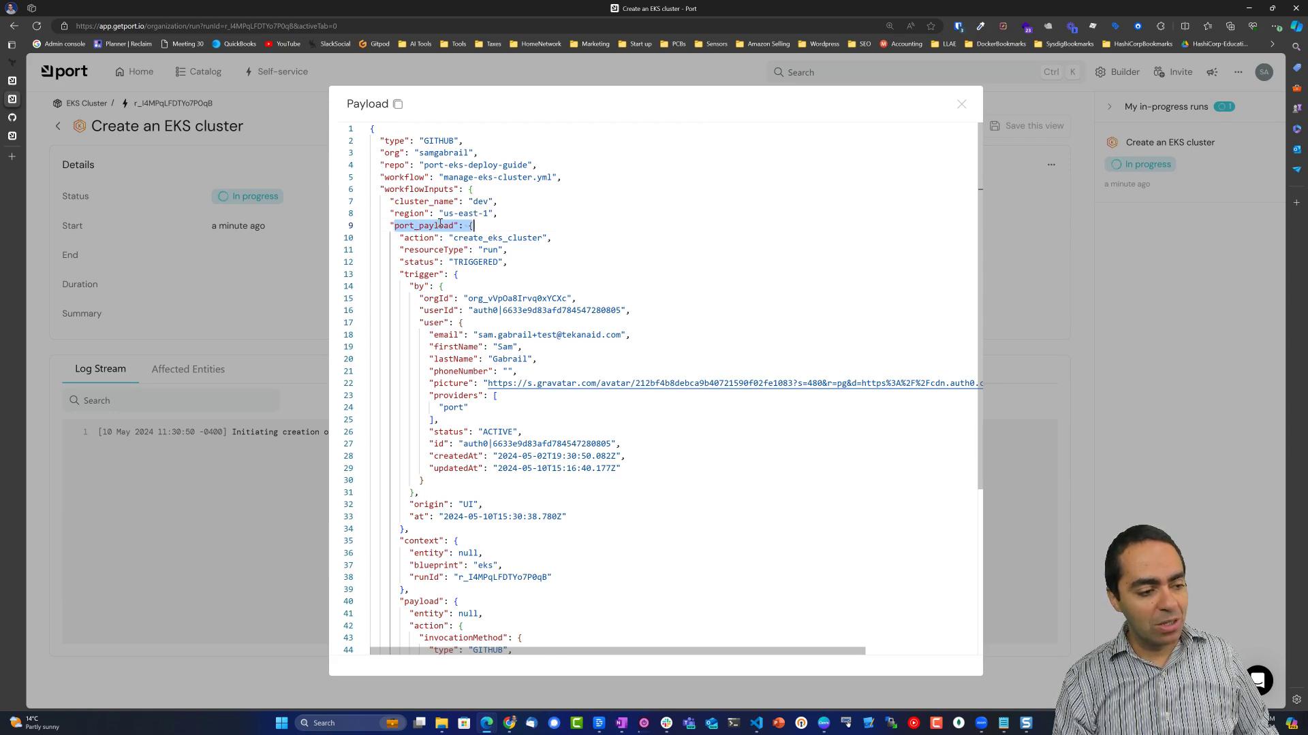
scroll(439, 224, down, 4)
scroll(439, 224, up, 4)
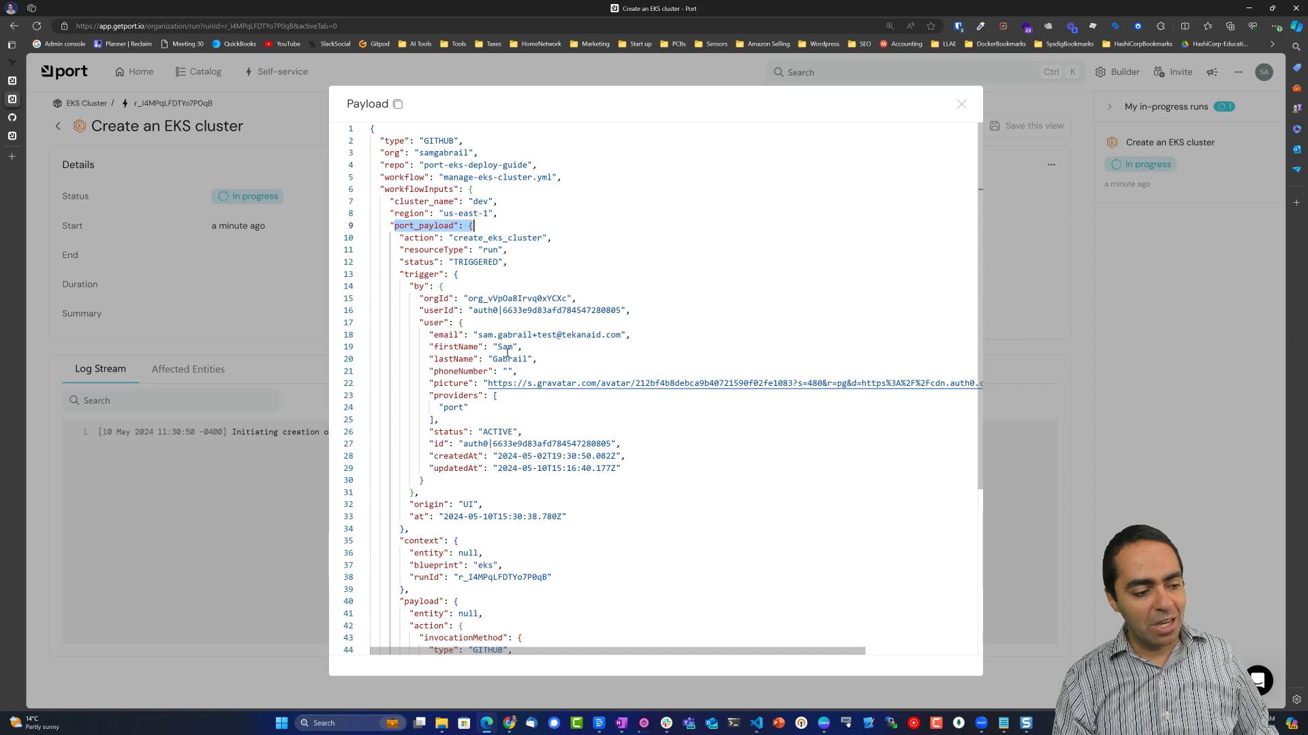
scroll(484, 414, down, 3)
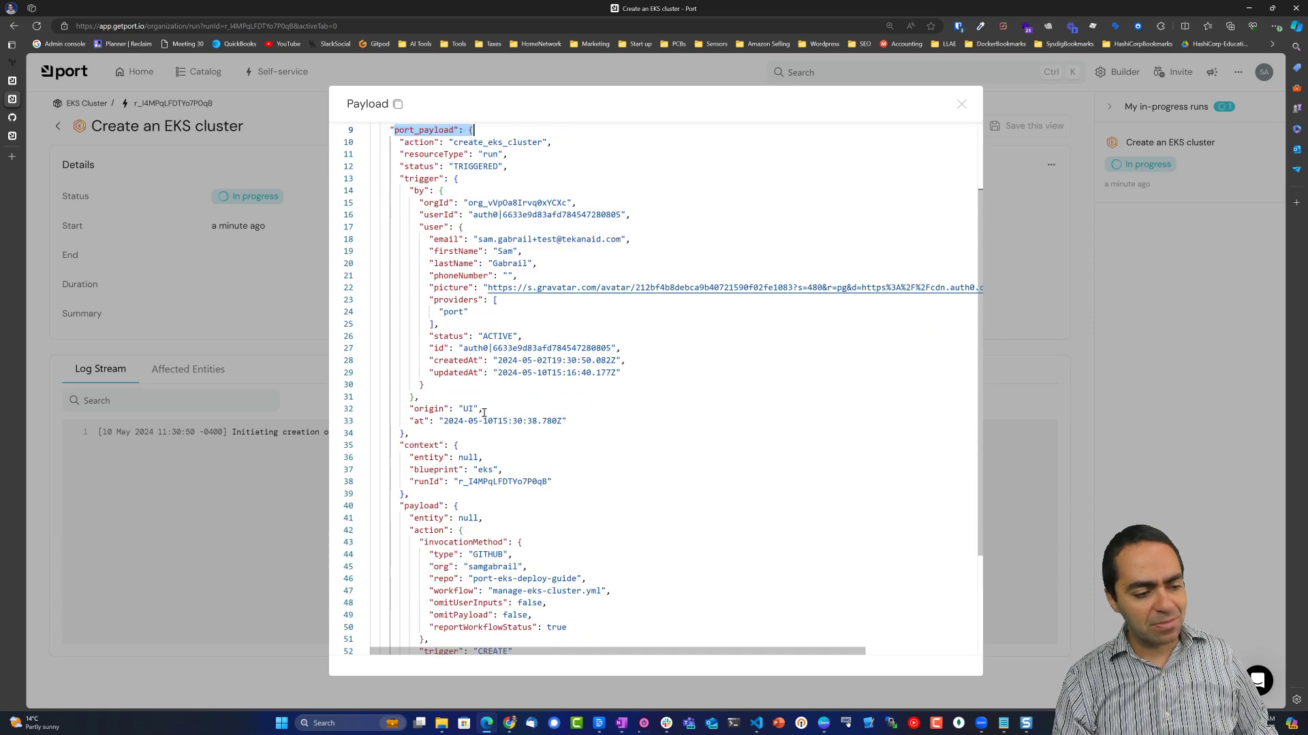
scroll(556, 311, down, 3)
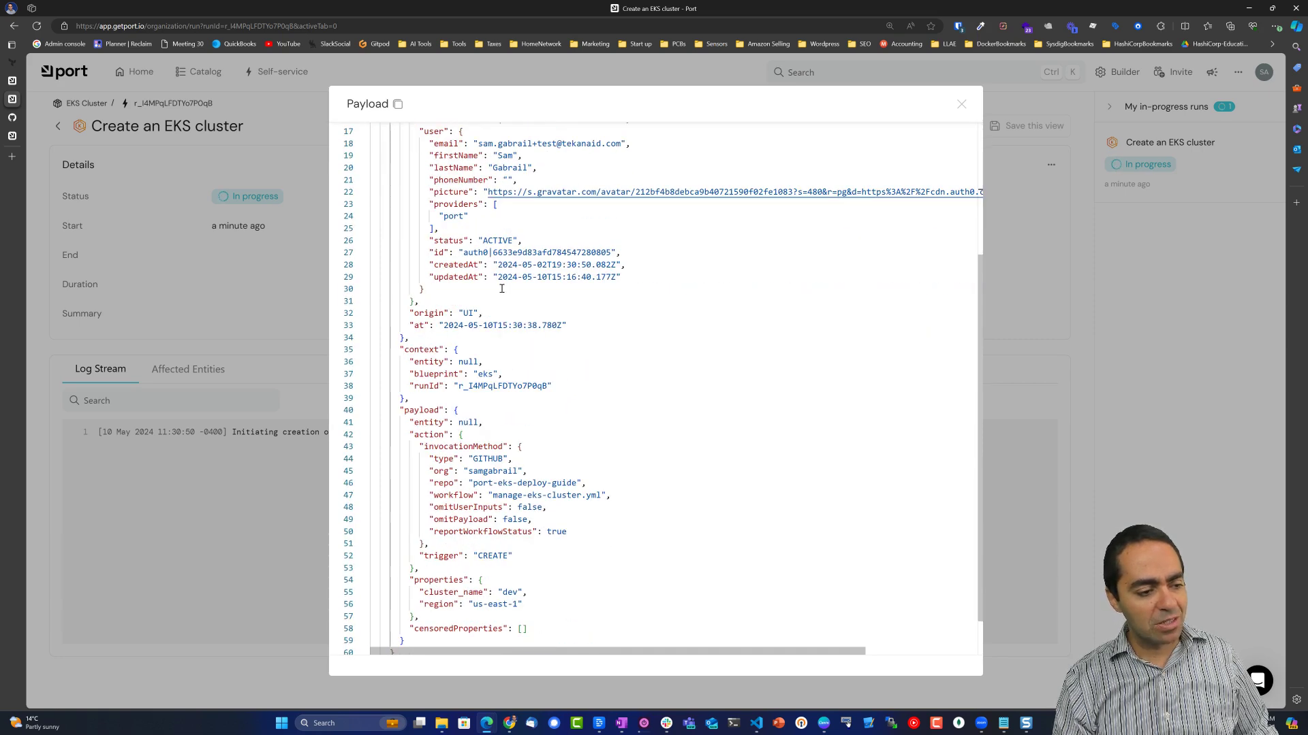
scroll(502, 288, down, 2)
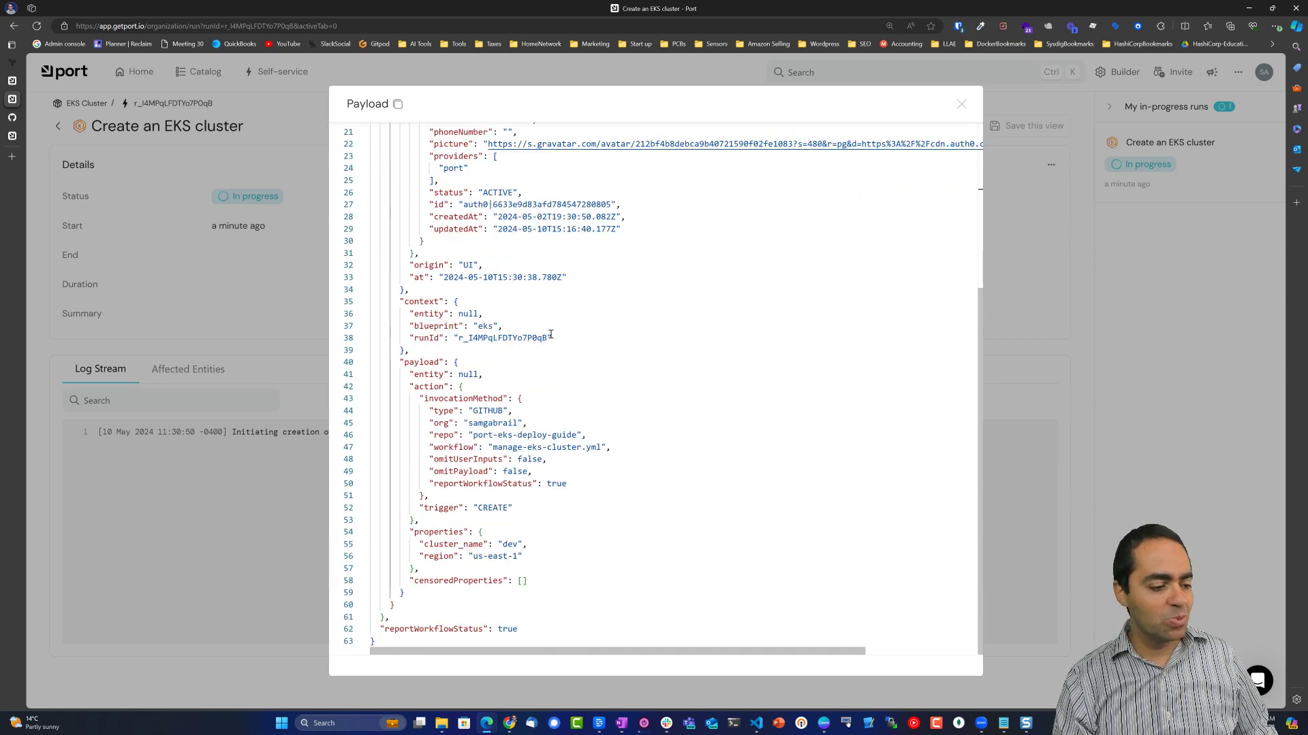
mouse_move(11, 66)
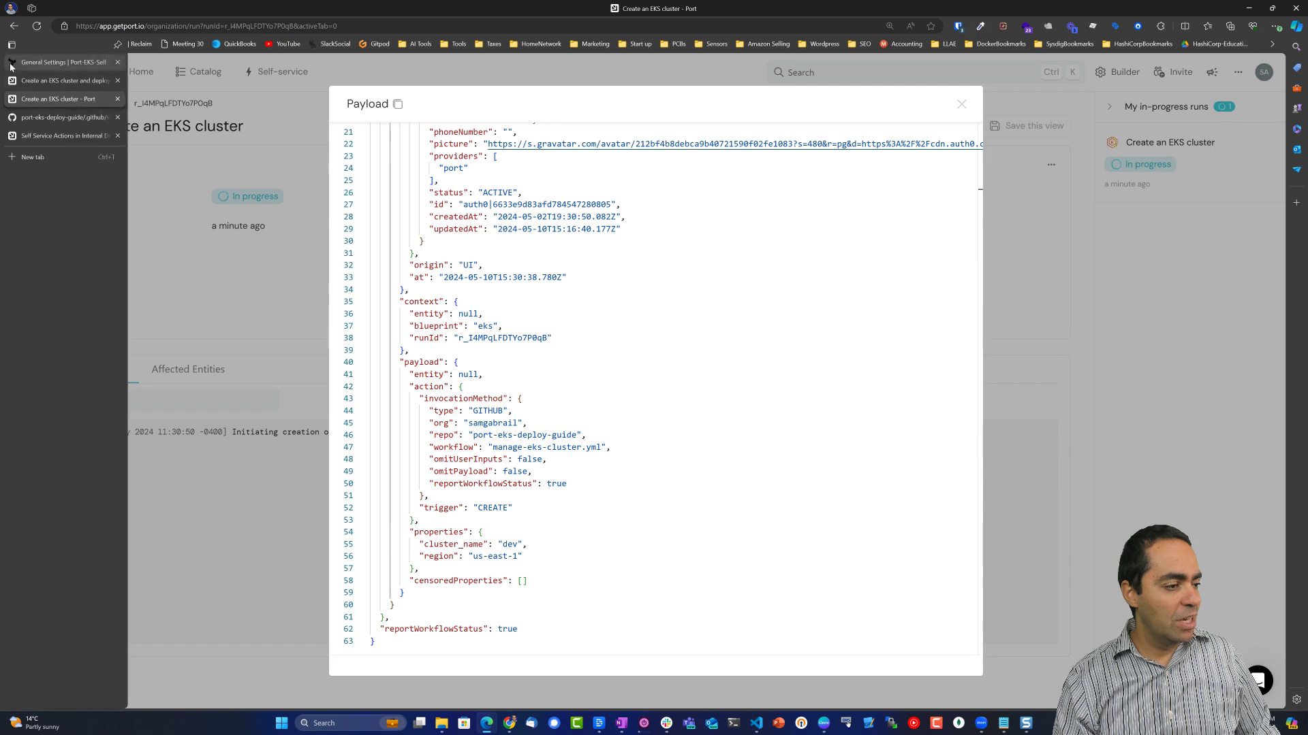
click(195, 257)
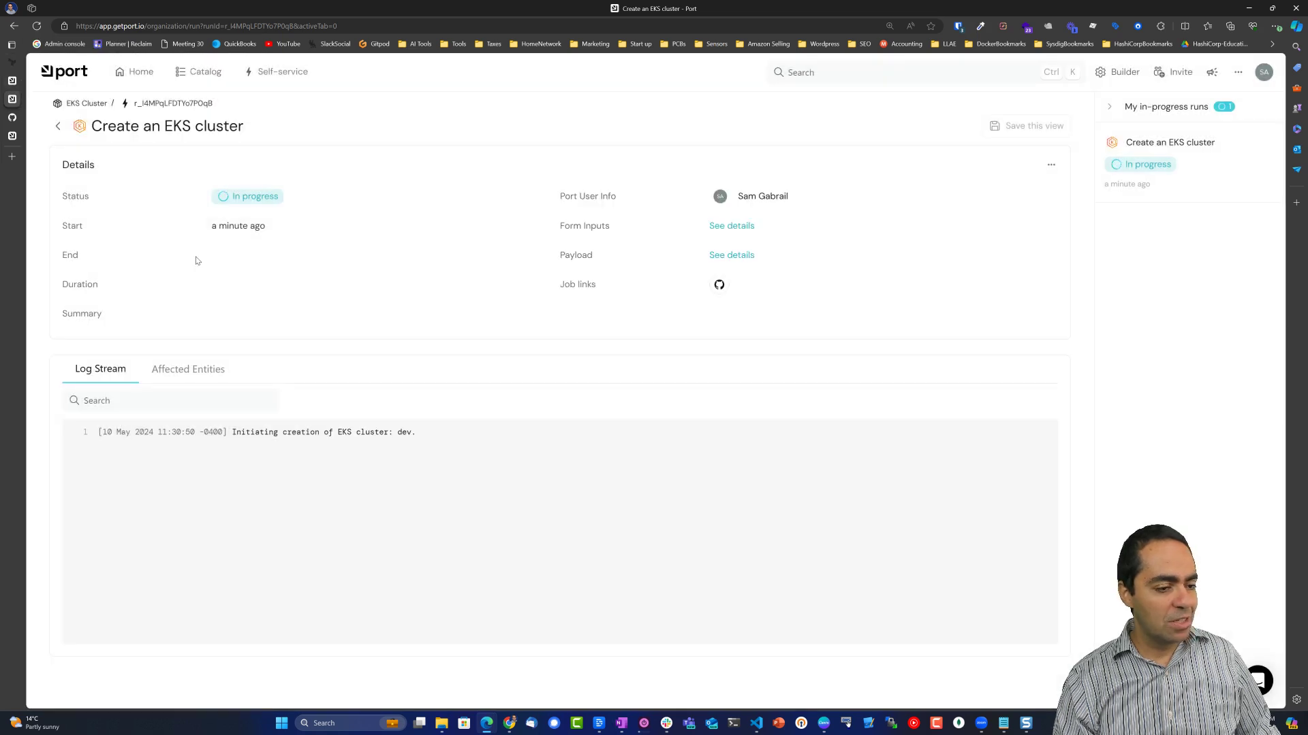
- Open the run's linked GitHub workflow job, manage_cluster, and look over its log up to the list of job steps
click(718, 285)
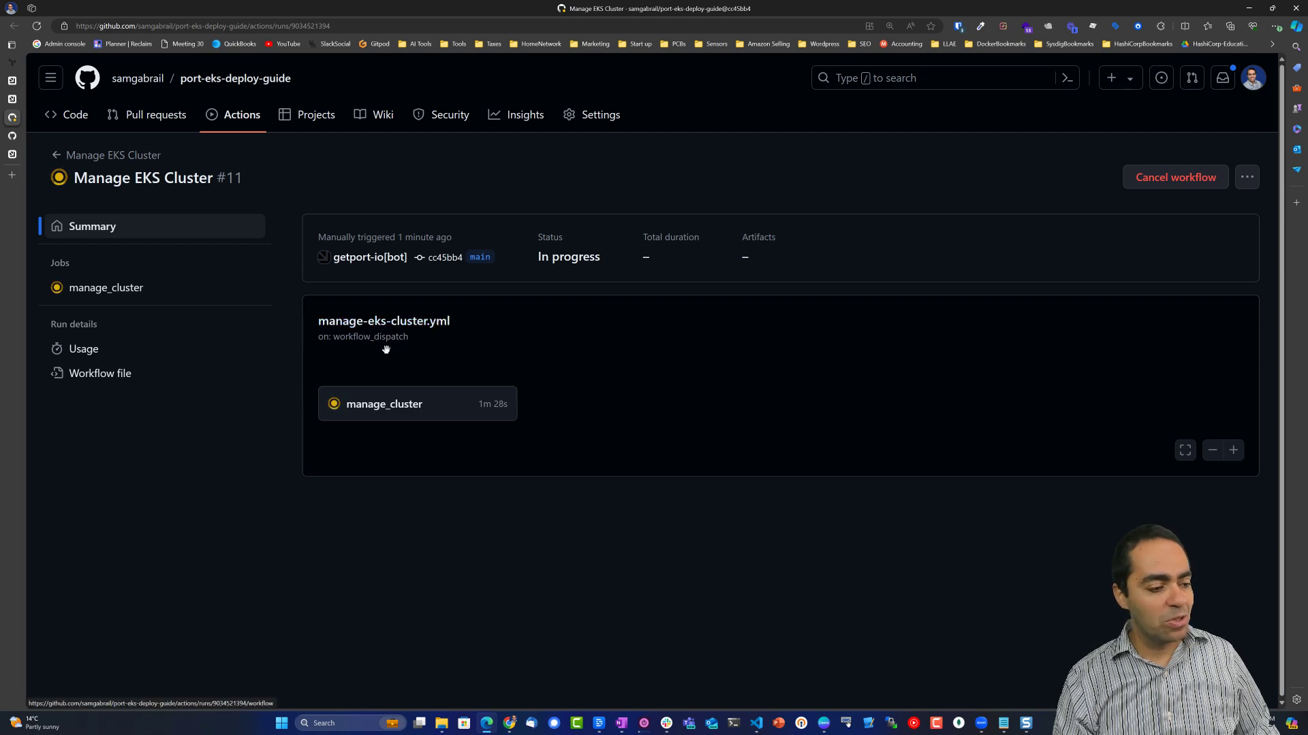
click(382, 406)
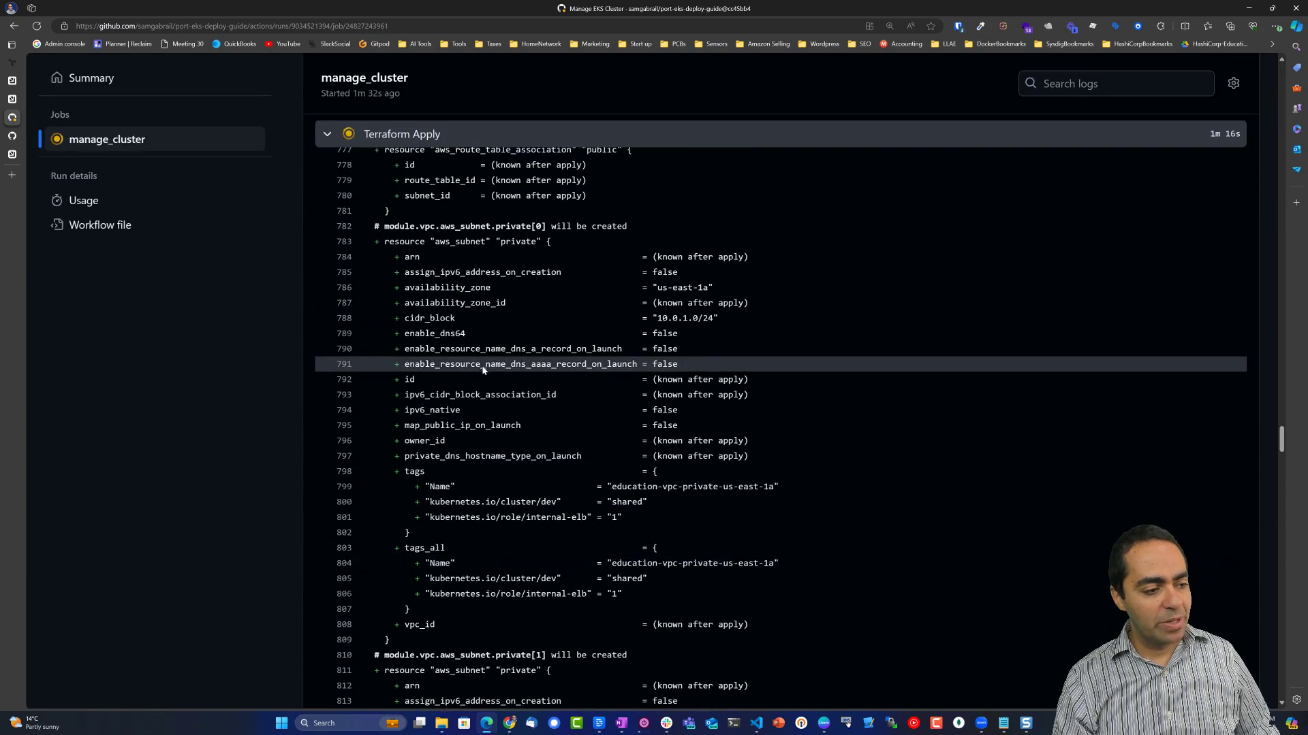
scroll(482, 370, up, 20)
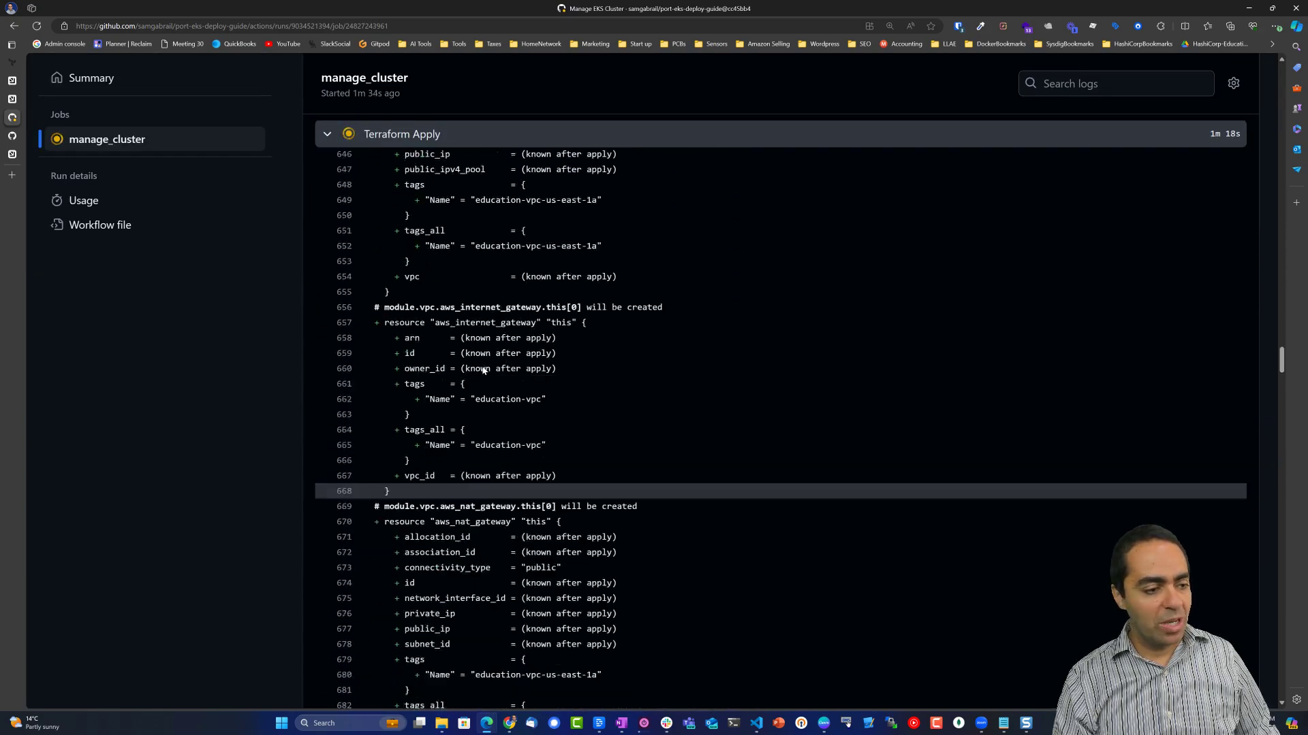
scroll(482, 369, up, 1)
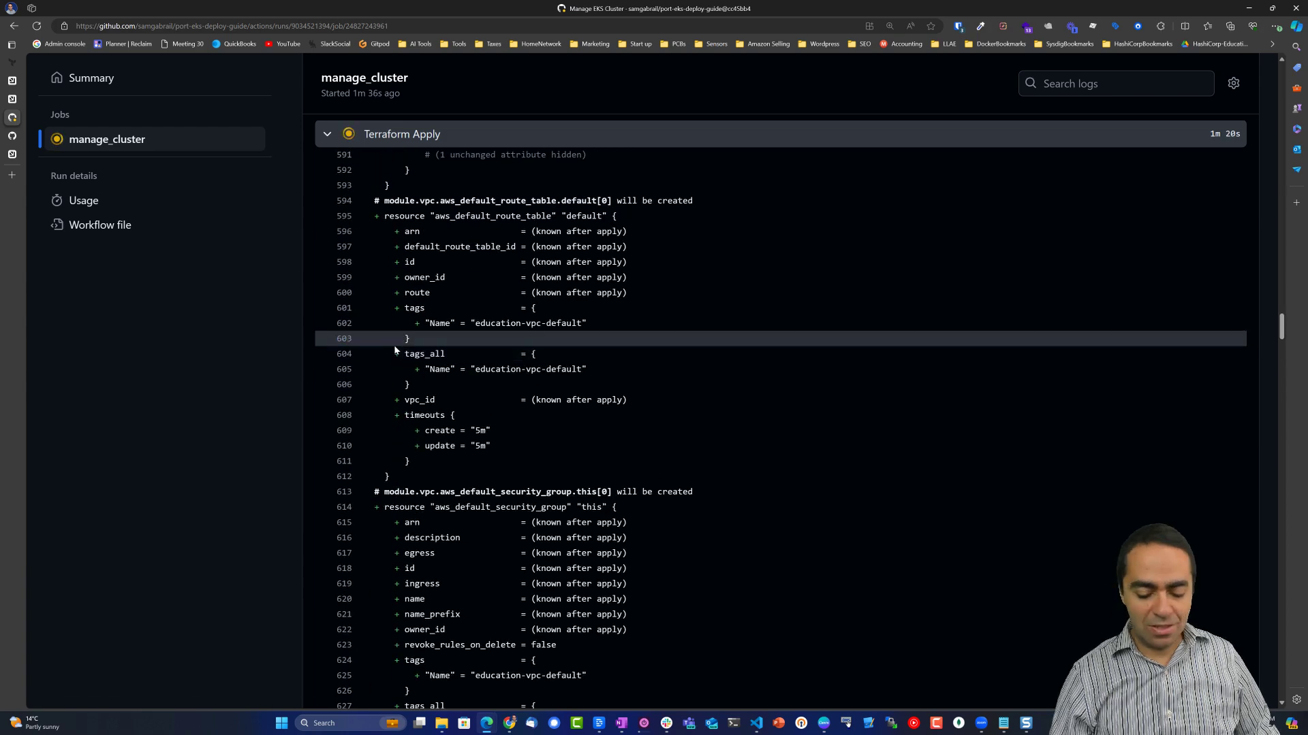
scroll(394, 347, up, 20)
scroll(396, 351, down, 2)
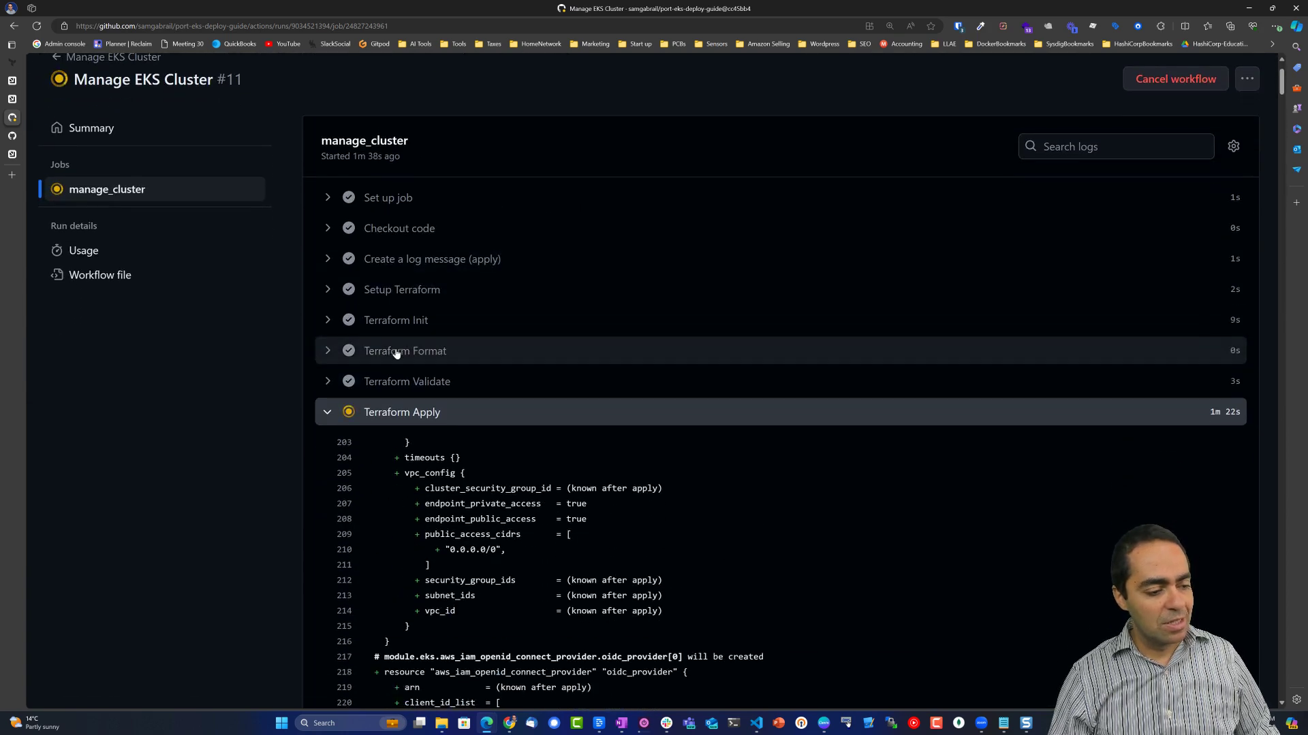
- Inspect the logs of the Setup Terraform, Terraform Init, Terraform Format and Terraform Validate steps
click(399, 292)
scroll(405, 303, down, 3)
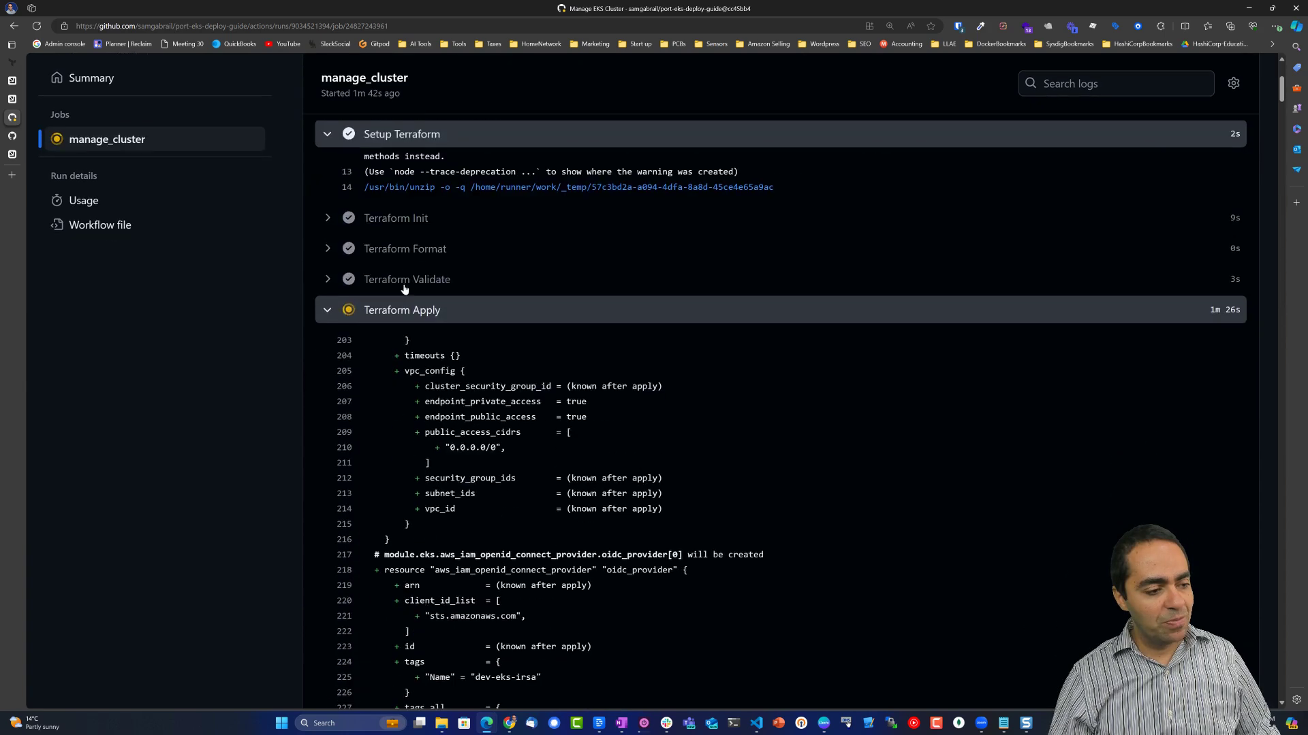
click(384, 219)
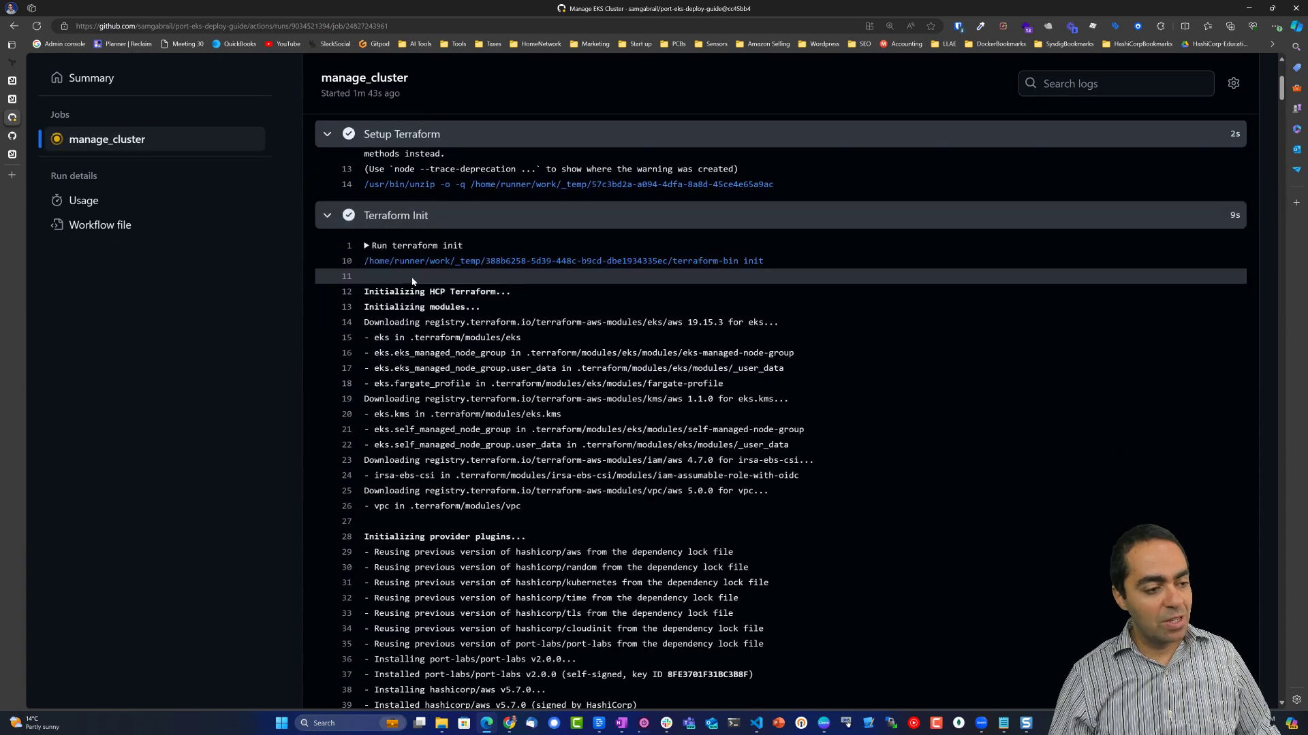
click(383, 219)
click(392, 246)
click(392, 246)
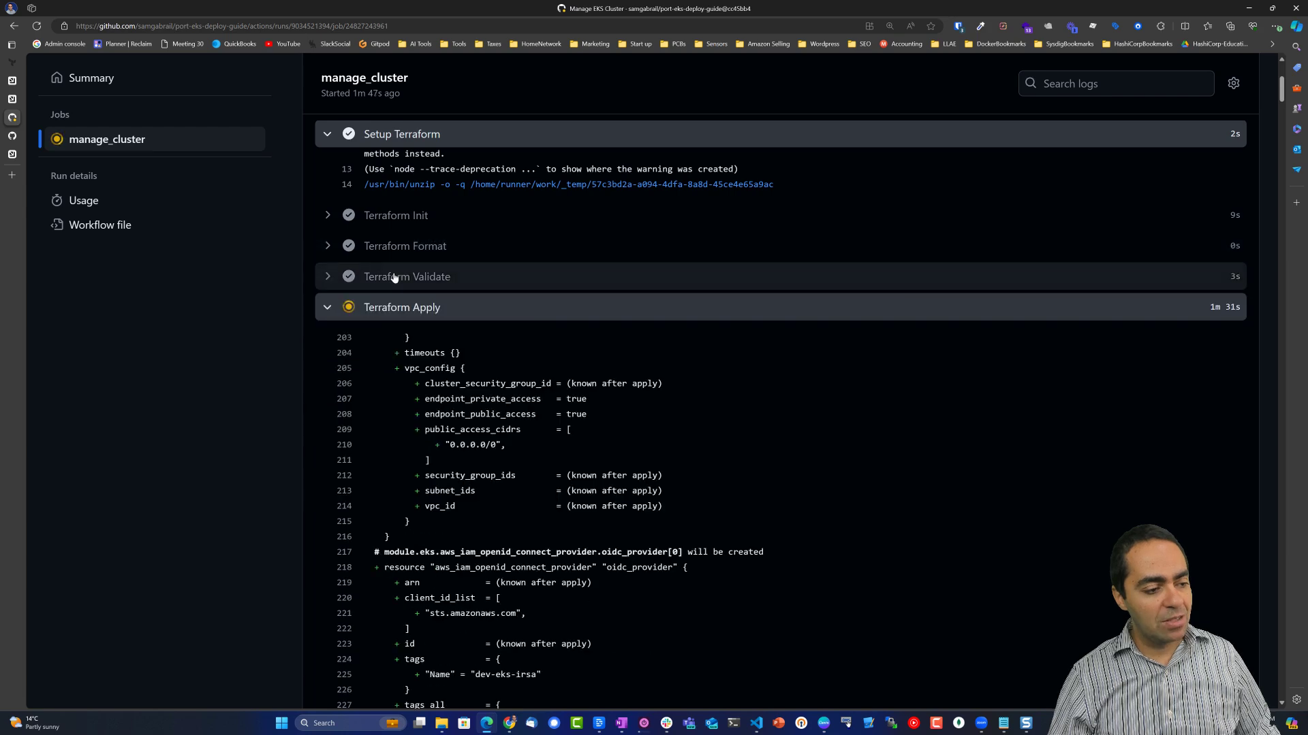
click(394, 277)
click(393, 277)
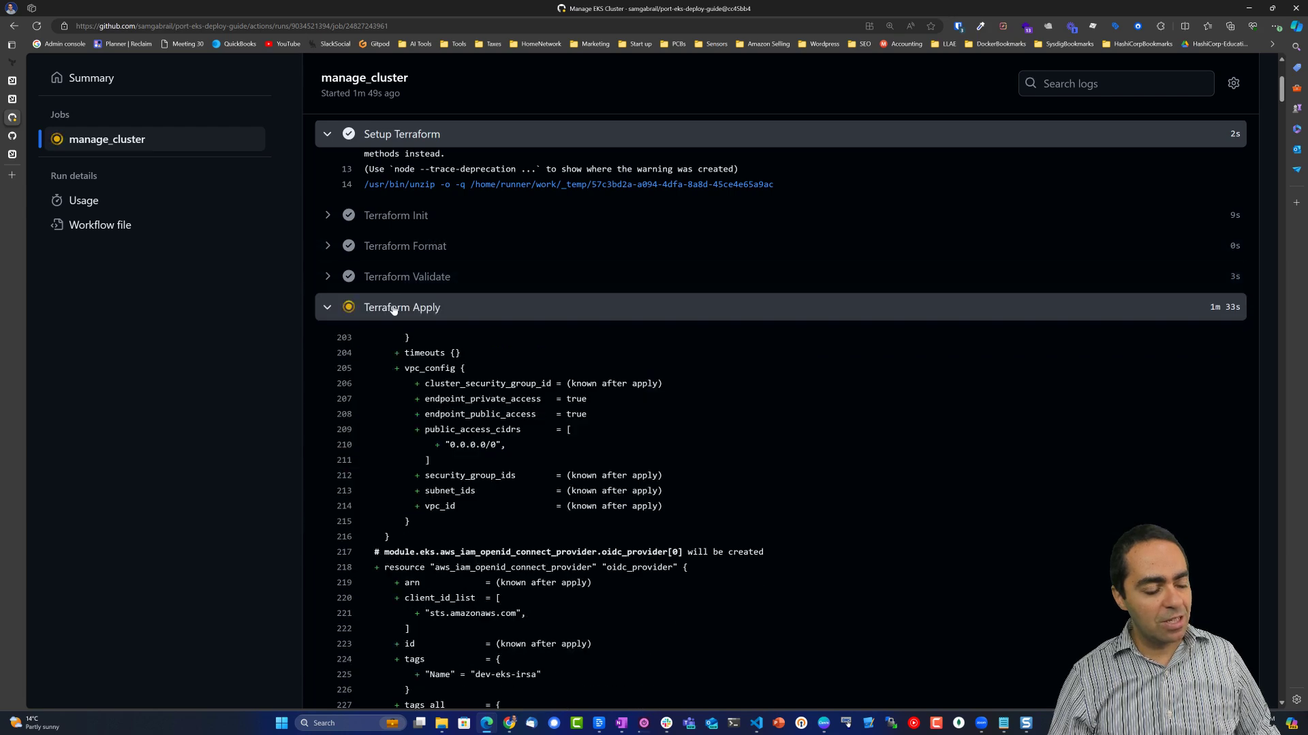
- Examine the Terraform Apply log, covering the planned resources and the resource creation progress at its end
scroll(392, 304, down, 4)
scroll(395, 310, down, 20)
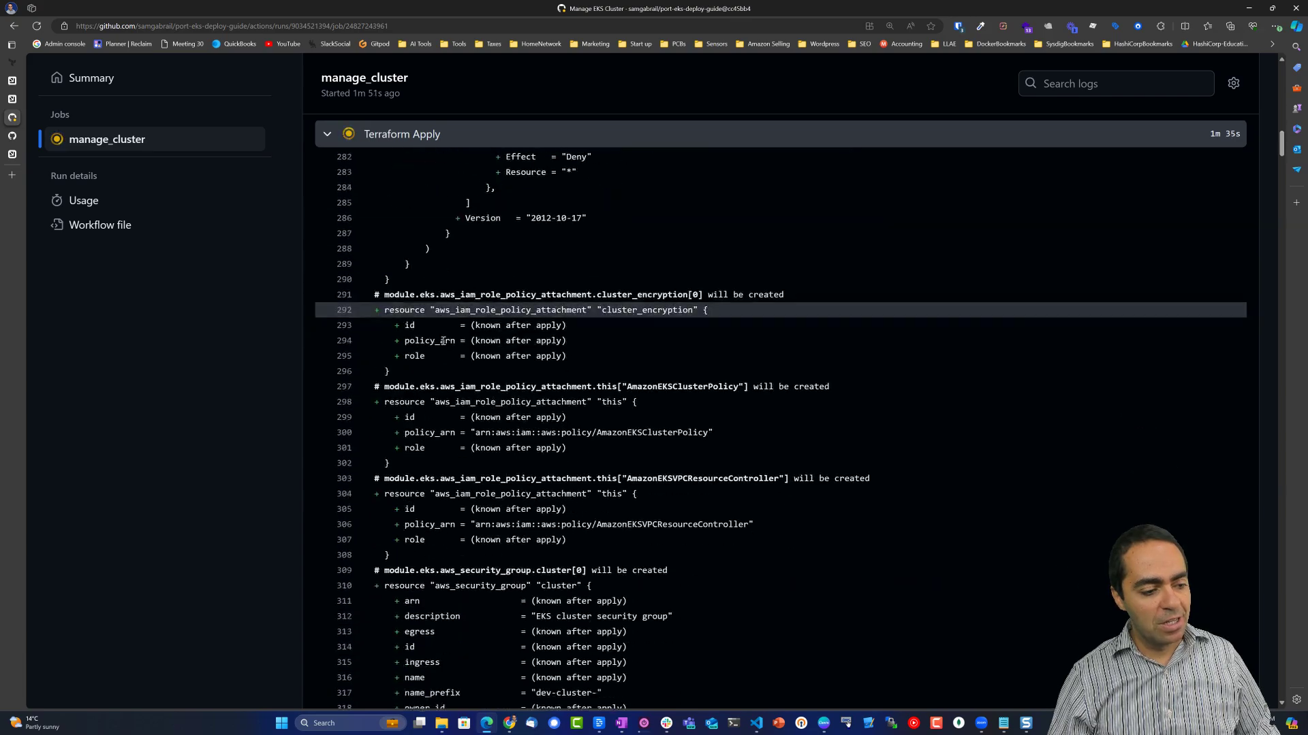
scroll(443, 344, down, 3)
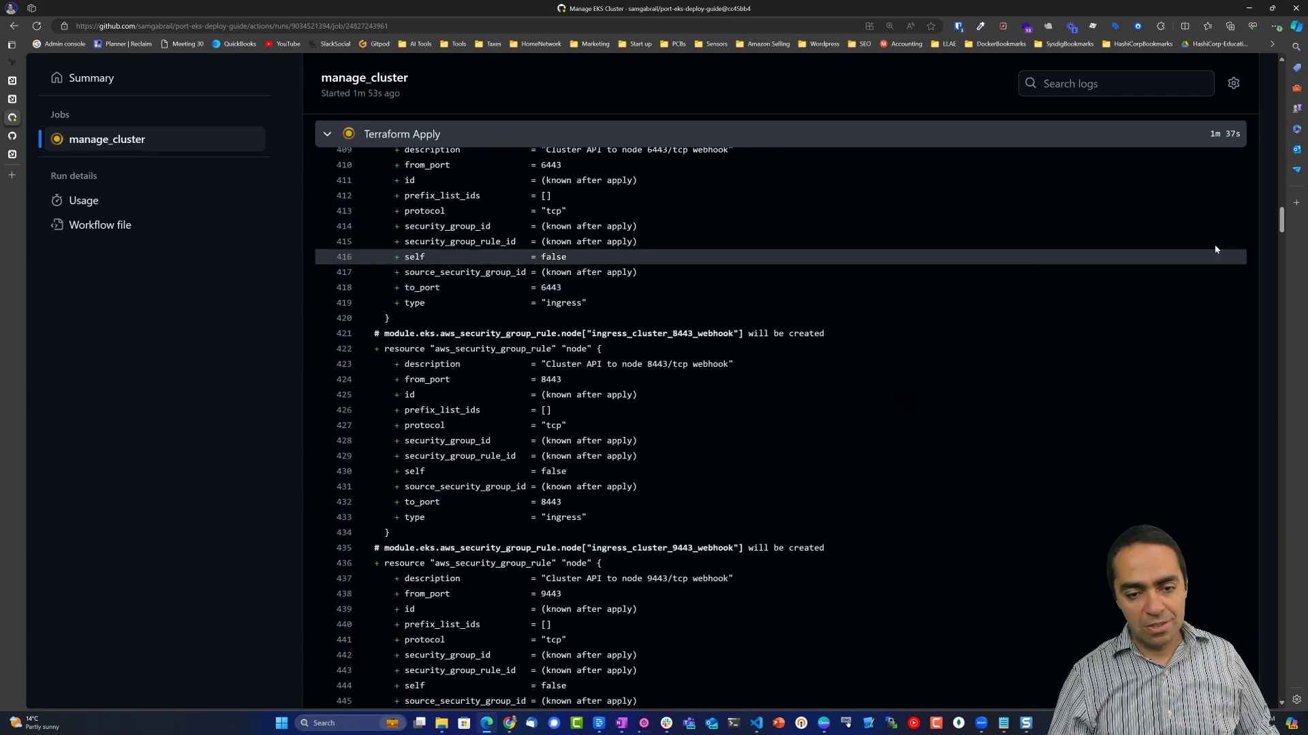
drag(1282, 218, 1298, 587)
scroll(790, 373, down, 10)
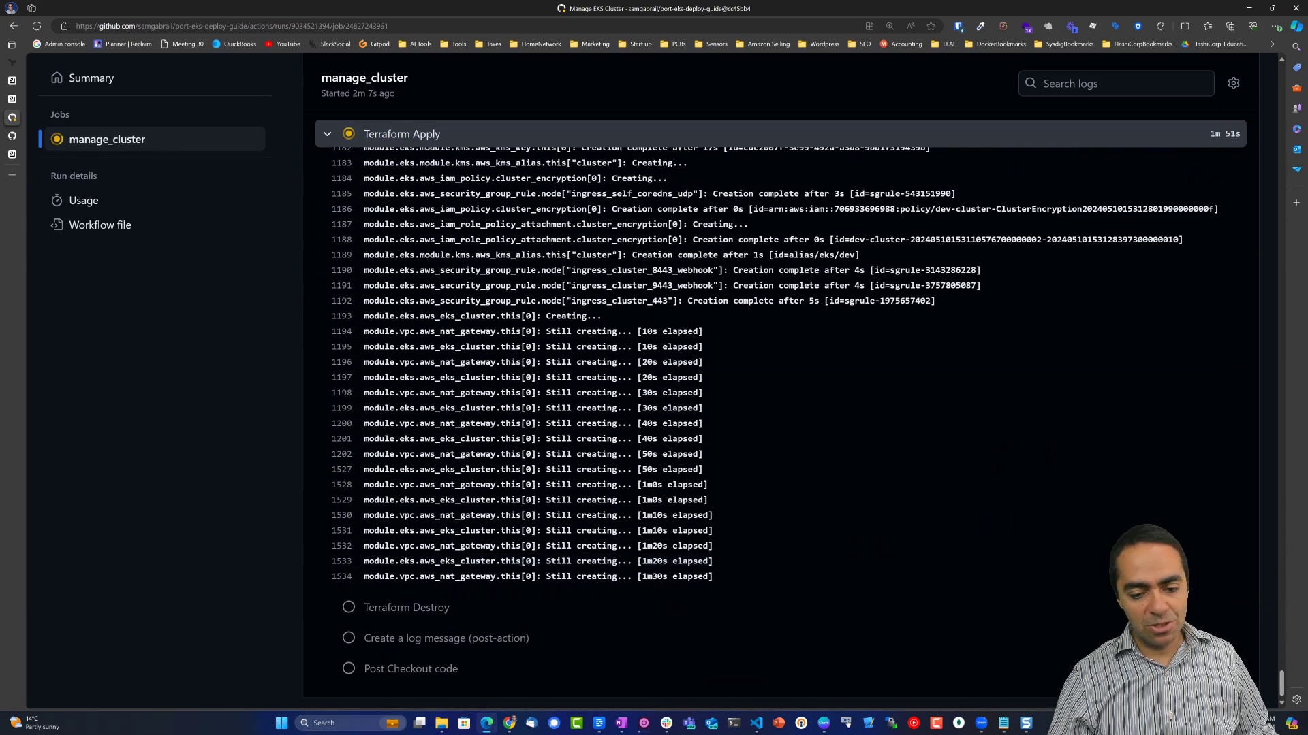
drag(1281, 684, 1240, 452)
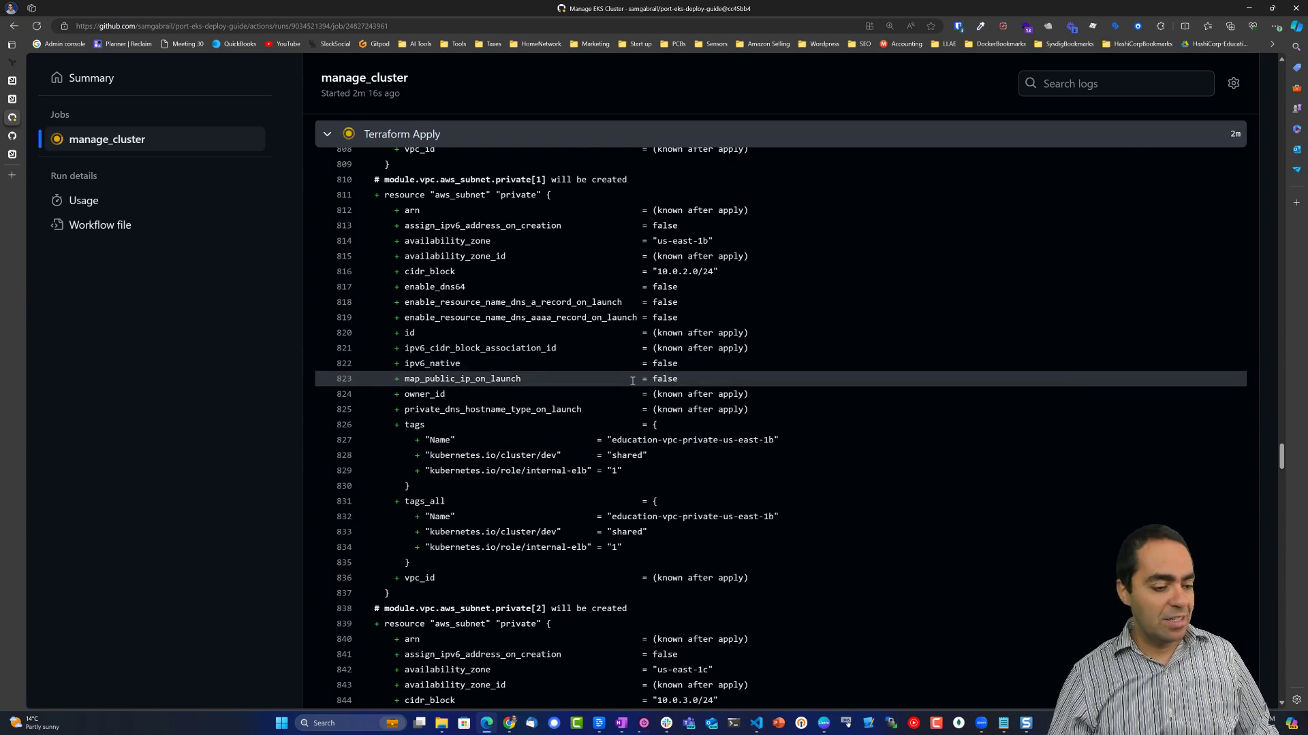
- Switch to HCP Terraform and review the Port-EKS-Self-Service-Demo workspace's general settings, including its execution mode and remote state sharing
mouse_move(46, 114)
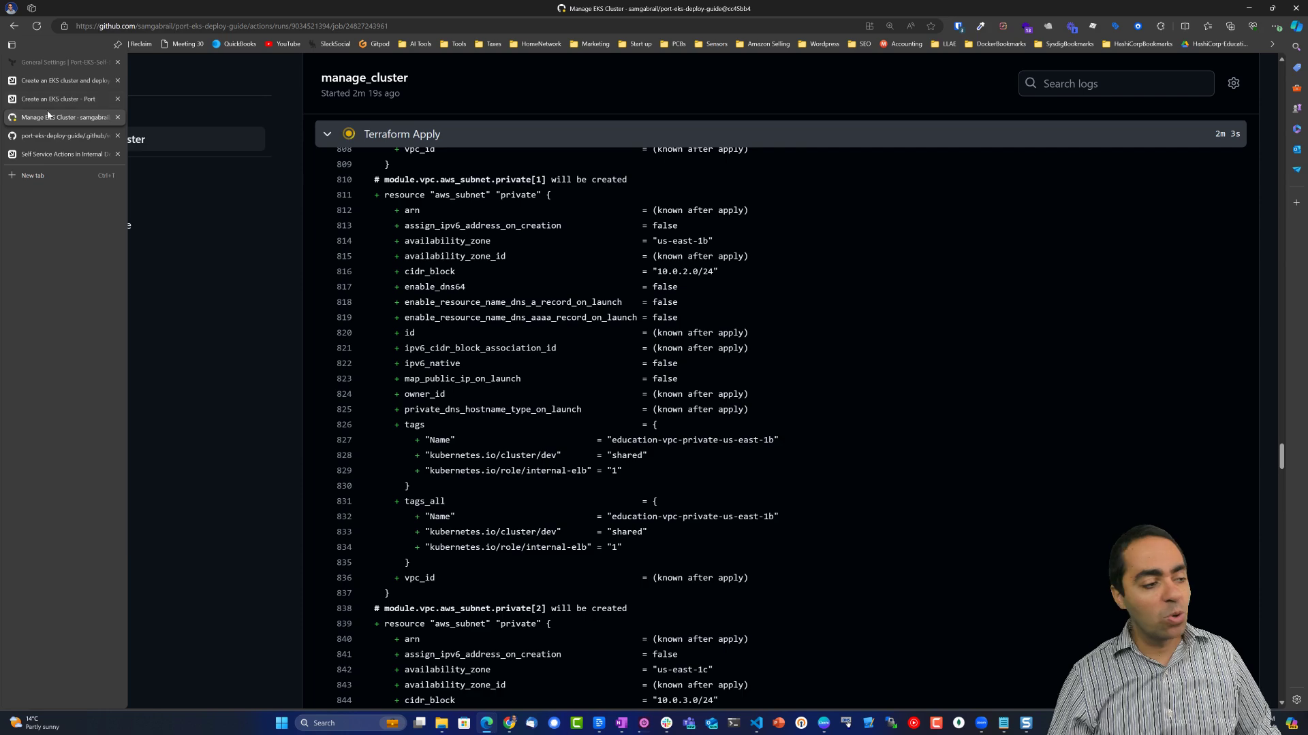
click(61, 62)
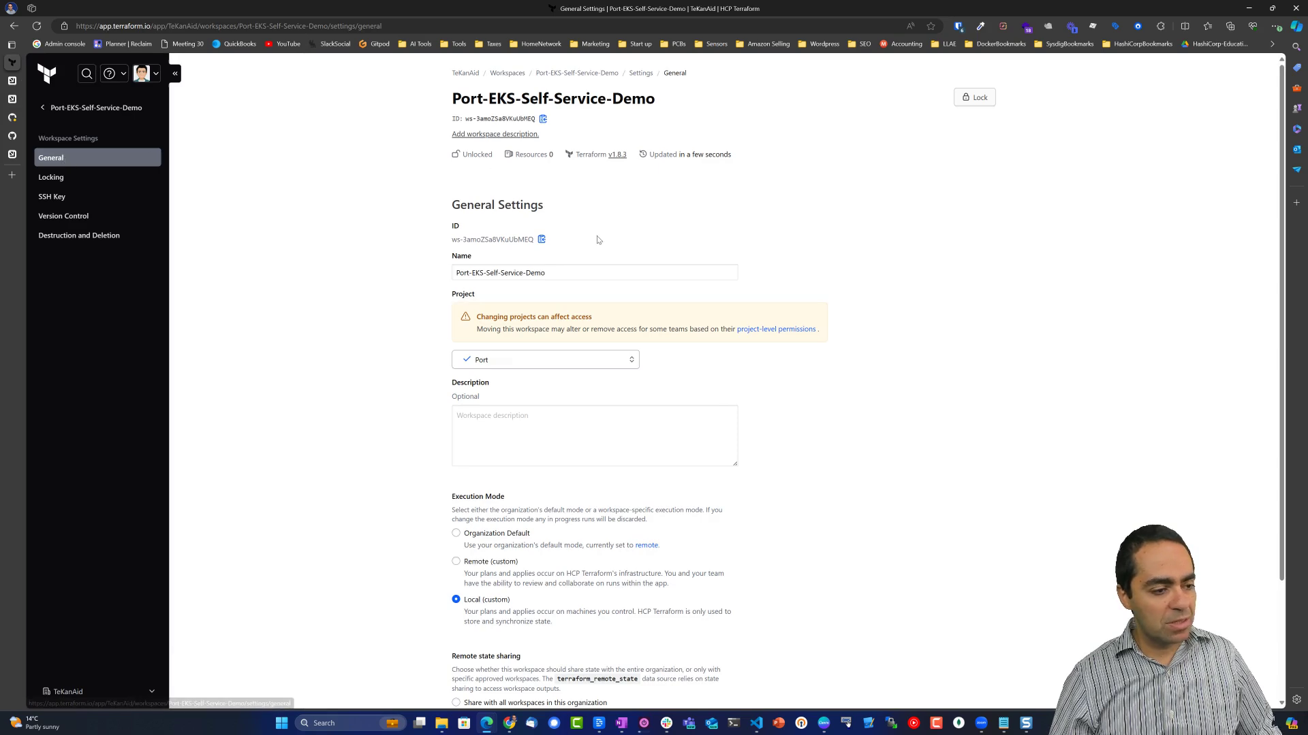
scroll(598, 238, down, 3)
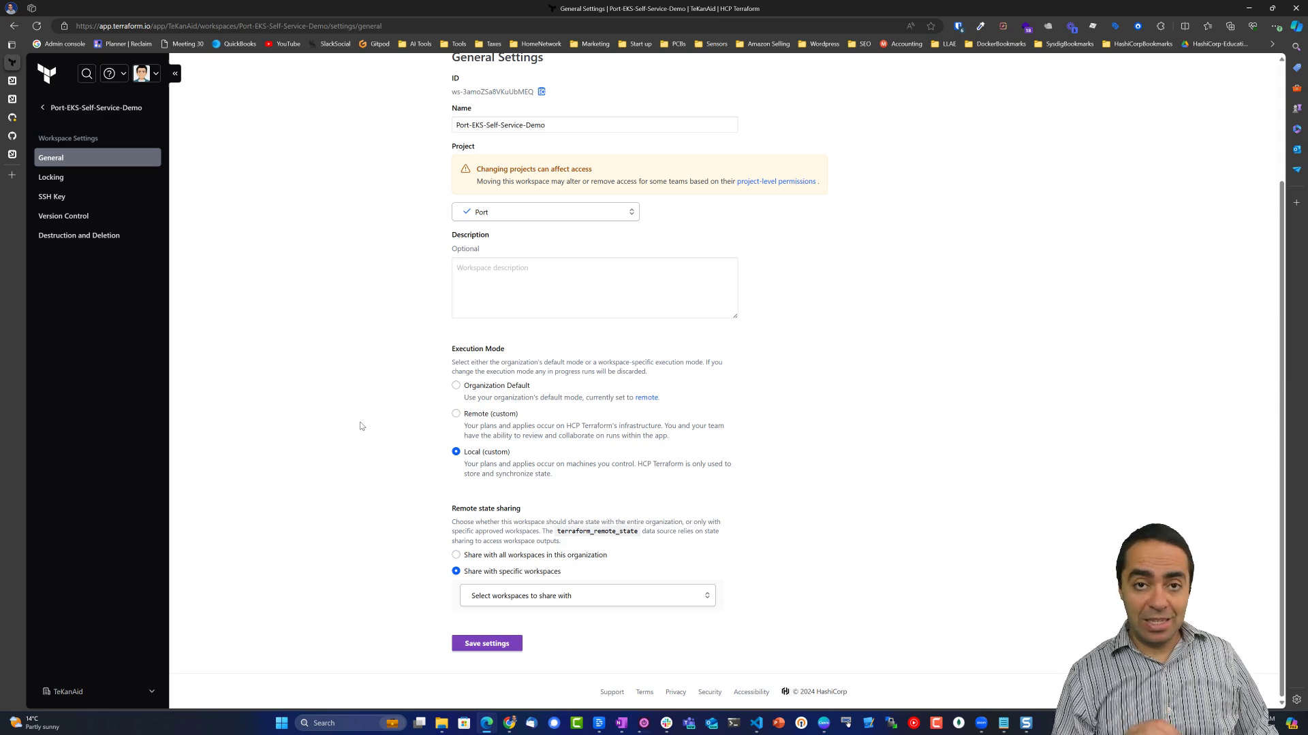
scroll(363, 423, up, 3)
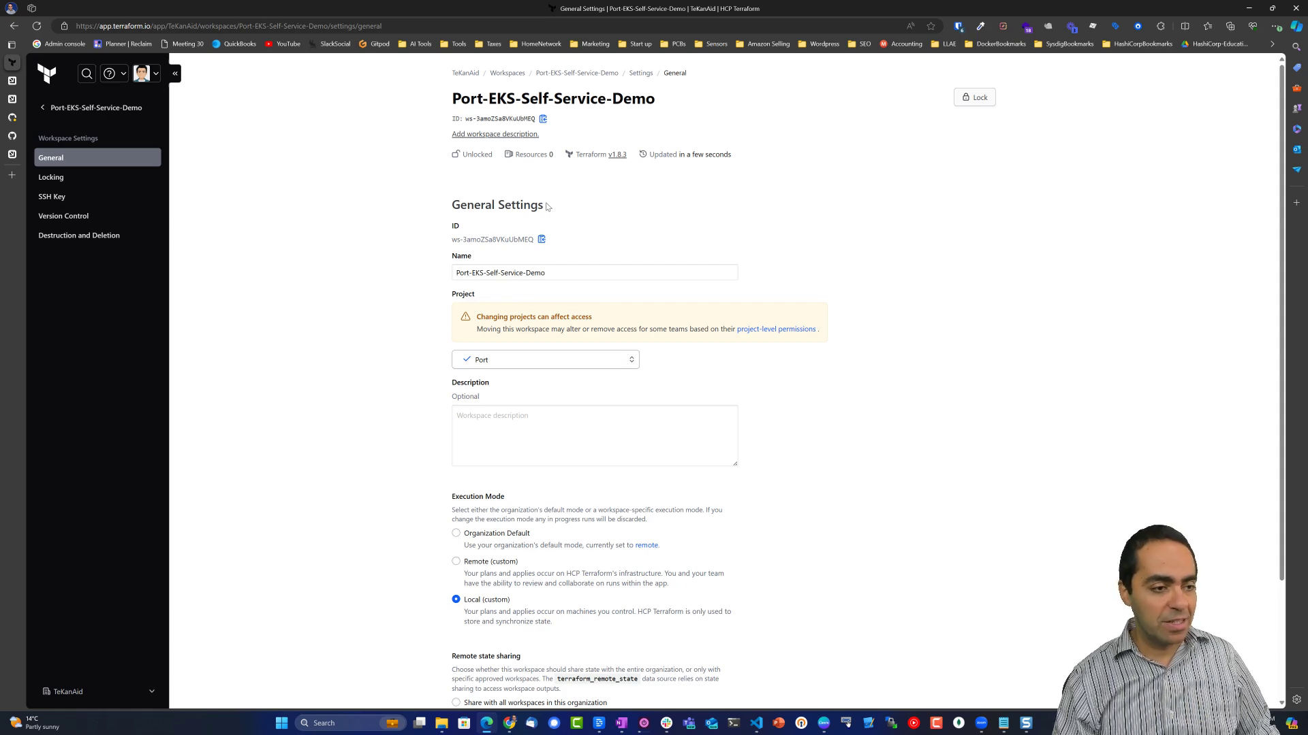
- Look through the Port documentation's section on the Terraform configuration files for creating the EKS cluster
key(ctrl+Tab)
scroll(464, 227, down, 3)
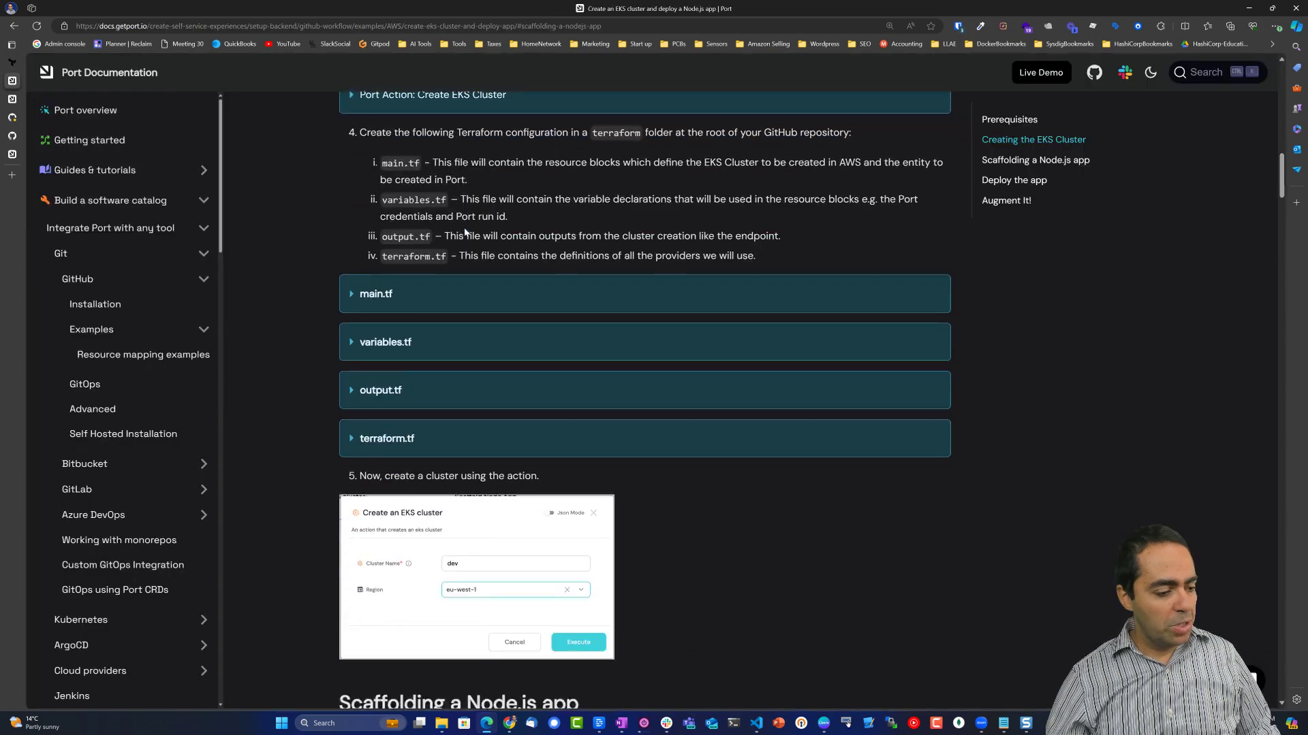
scroll(415, 247, down, 1)
scroll(676, 349, up, 3)
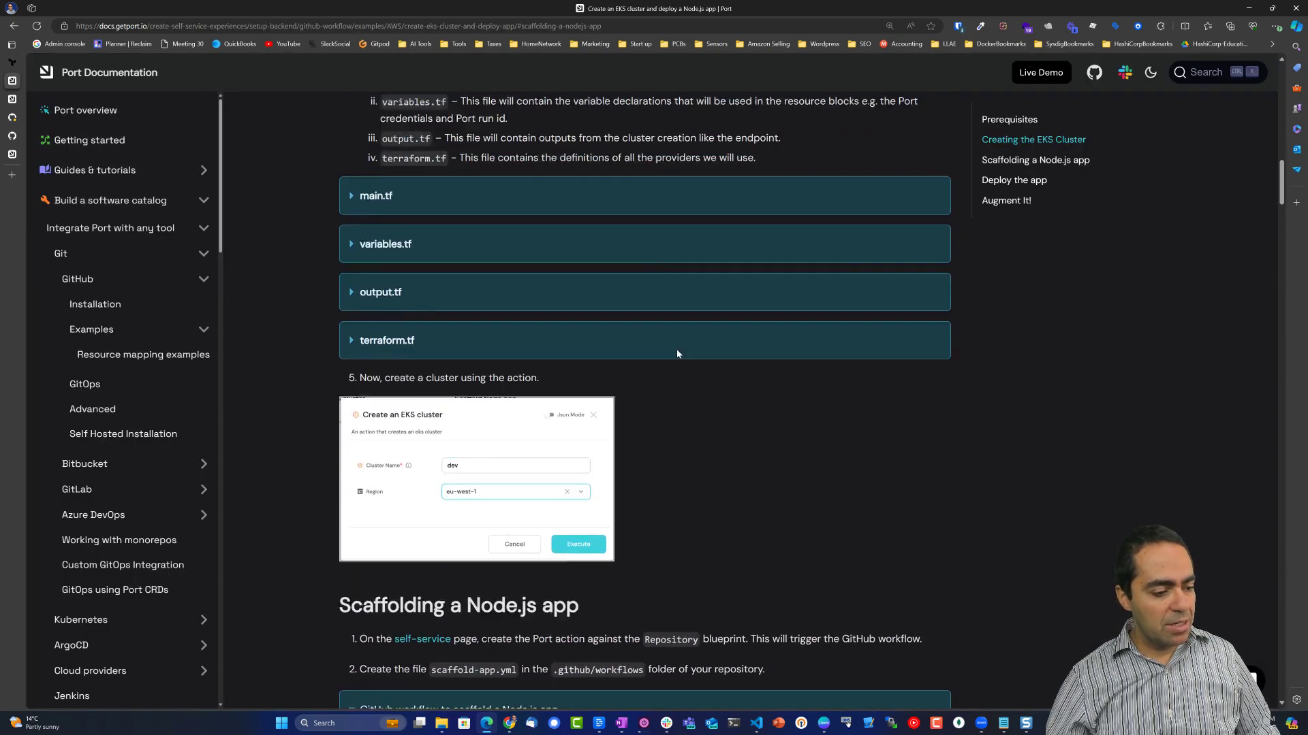
scroll(676, 353, down, 5)
scroll(574, 342, up, 4)
scroll(574, 343, up, 2)
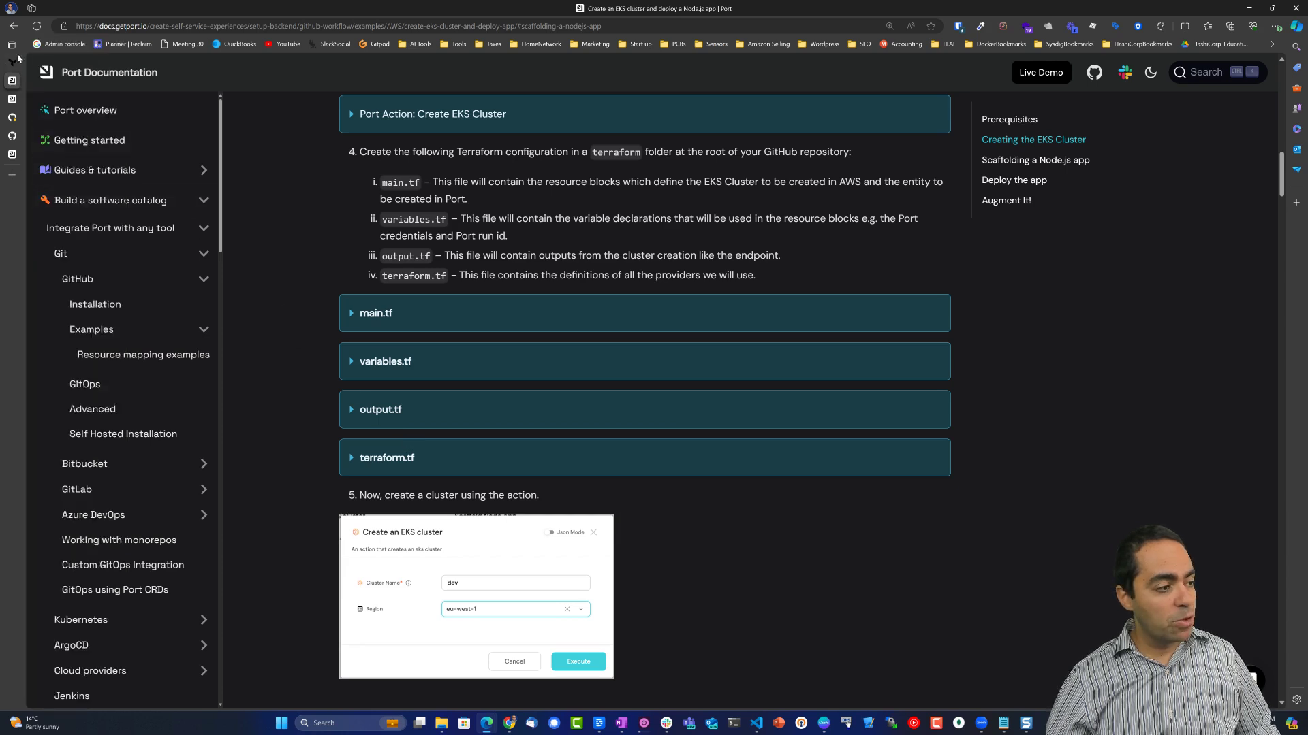
- Open terraform.tf from the terraform folder of the port-eks-deploy-guide repository on GitHub
mouse_move(19, 65)
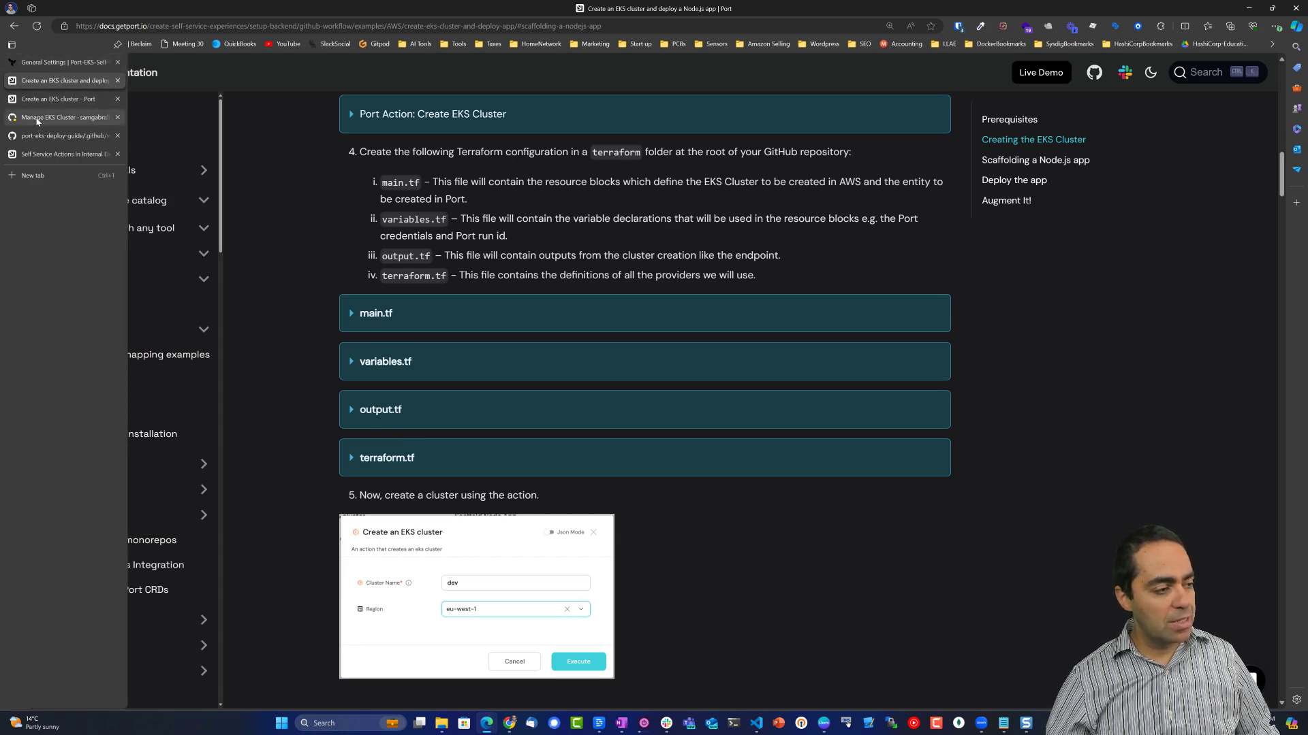
mouse_move(37, 121)
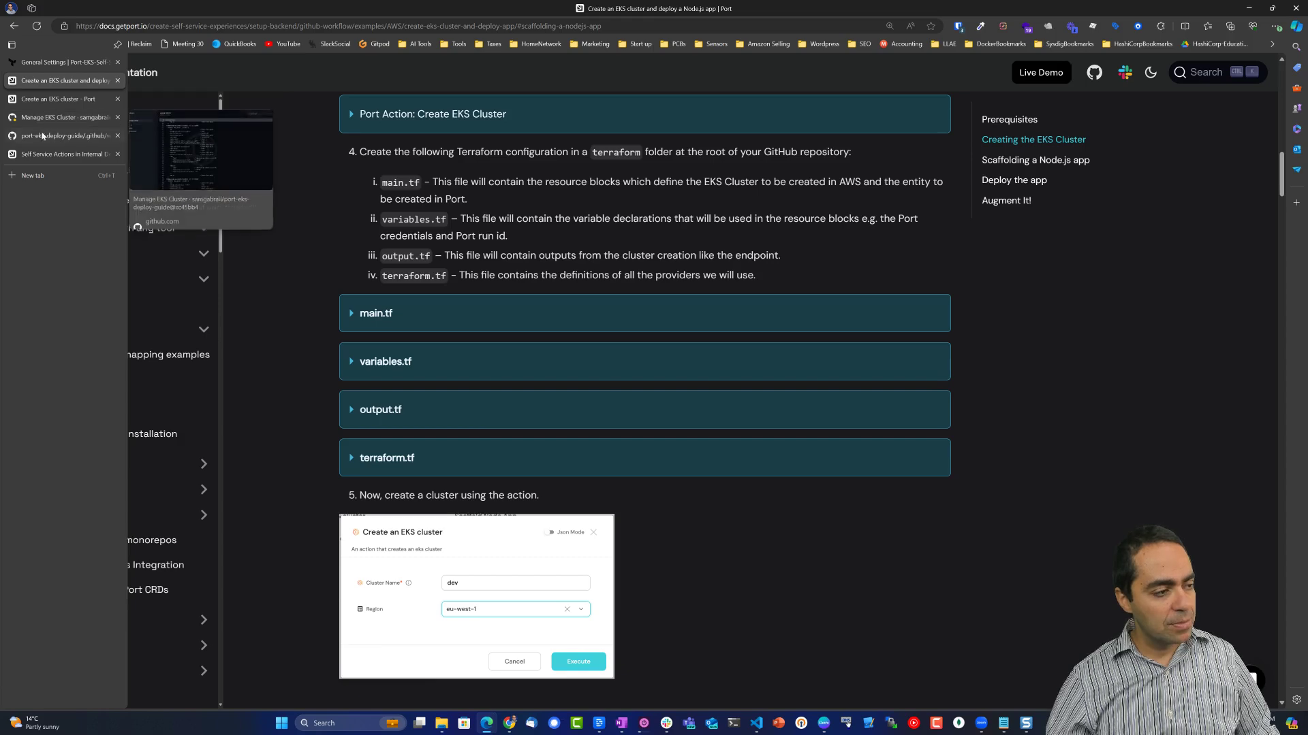
click(46, 134)
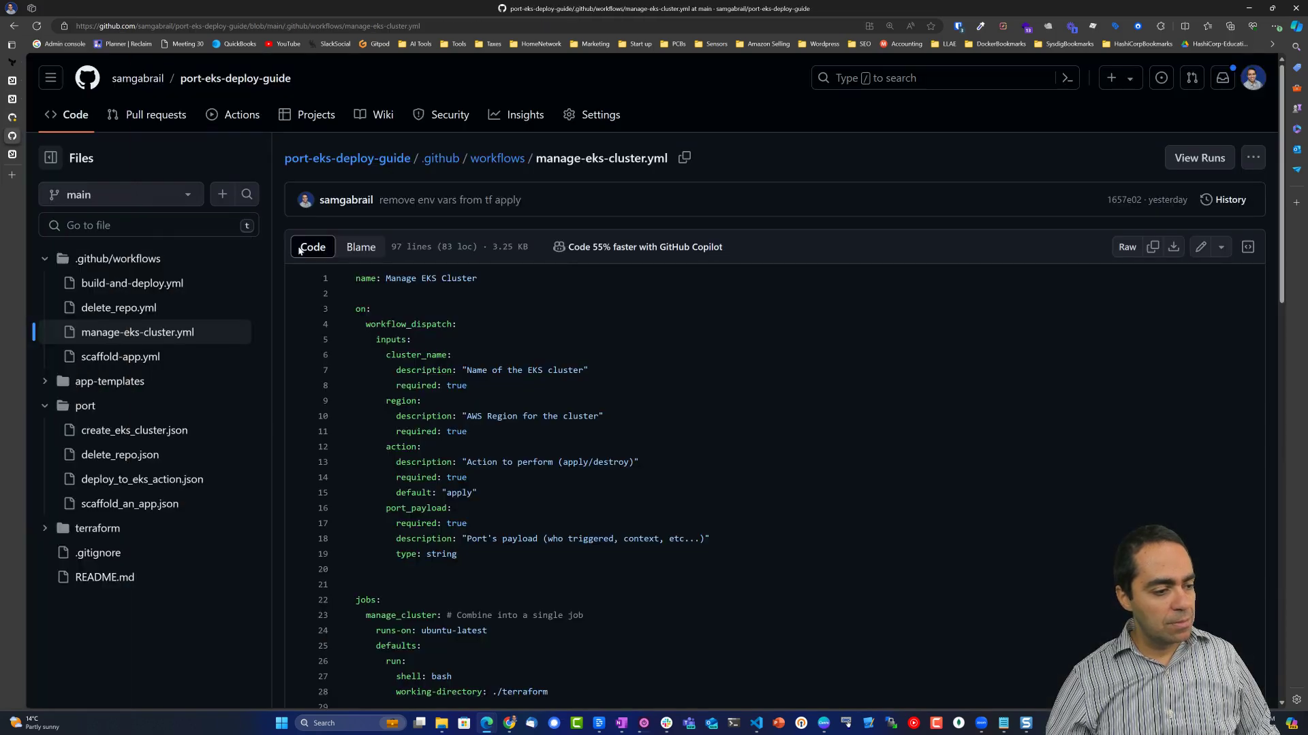
scroll(109, 442, down, 4)
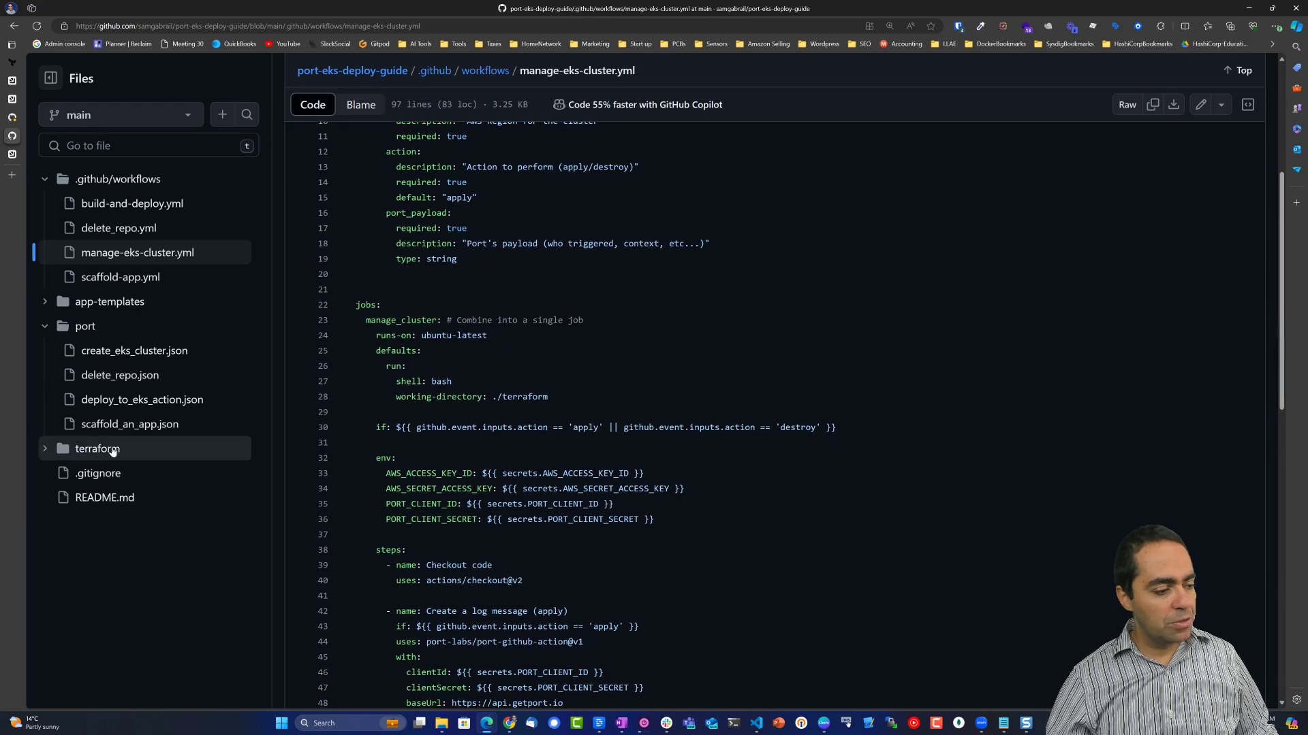
click(102, 450)
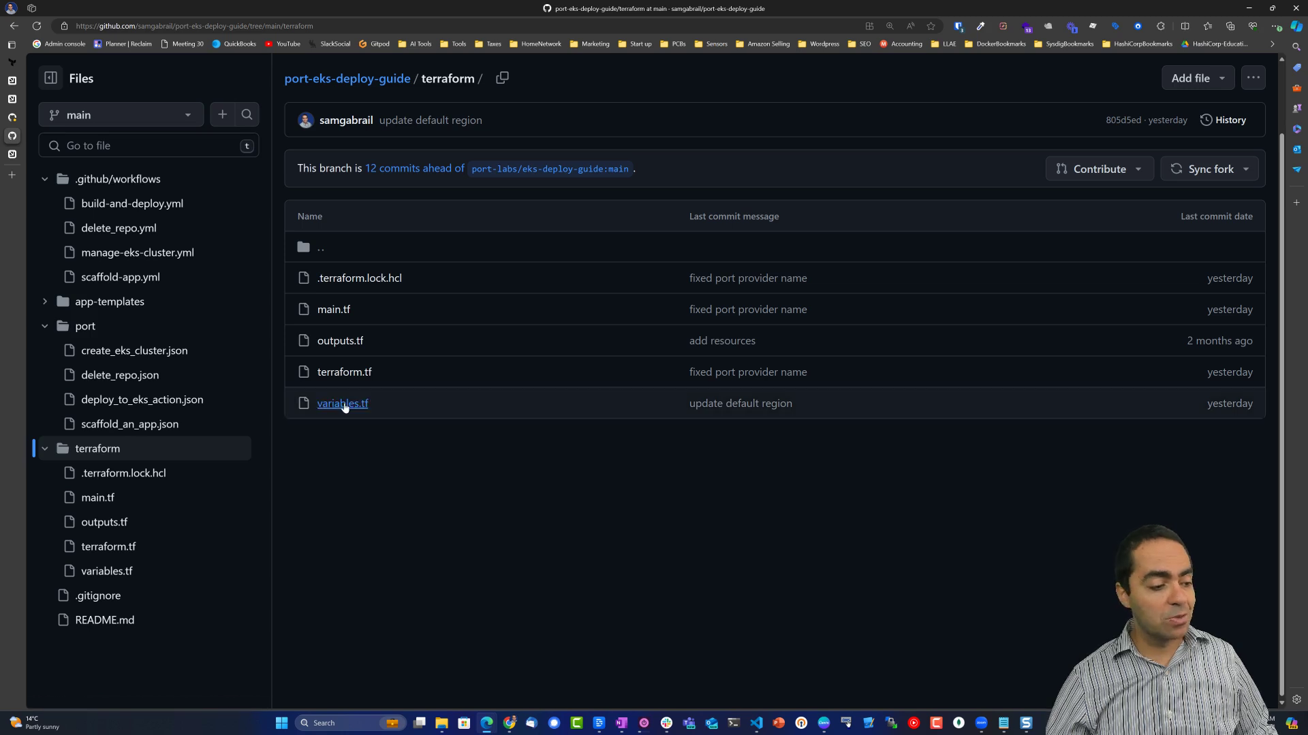
click(344, 372)
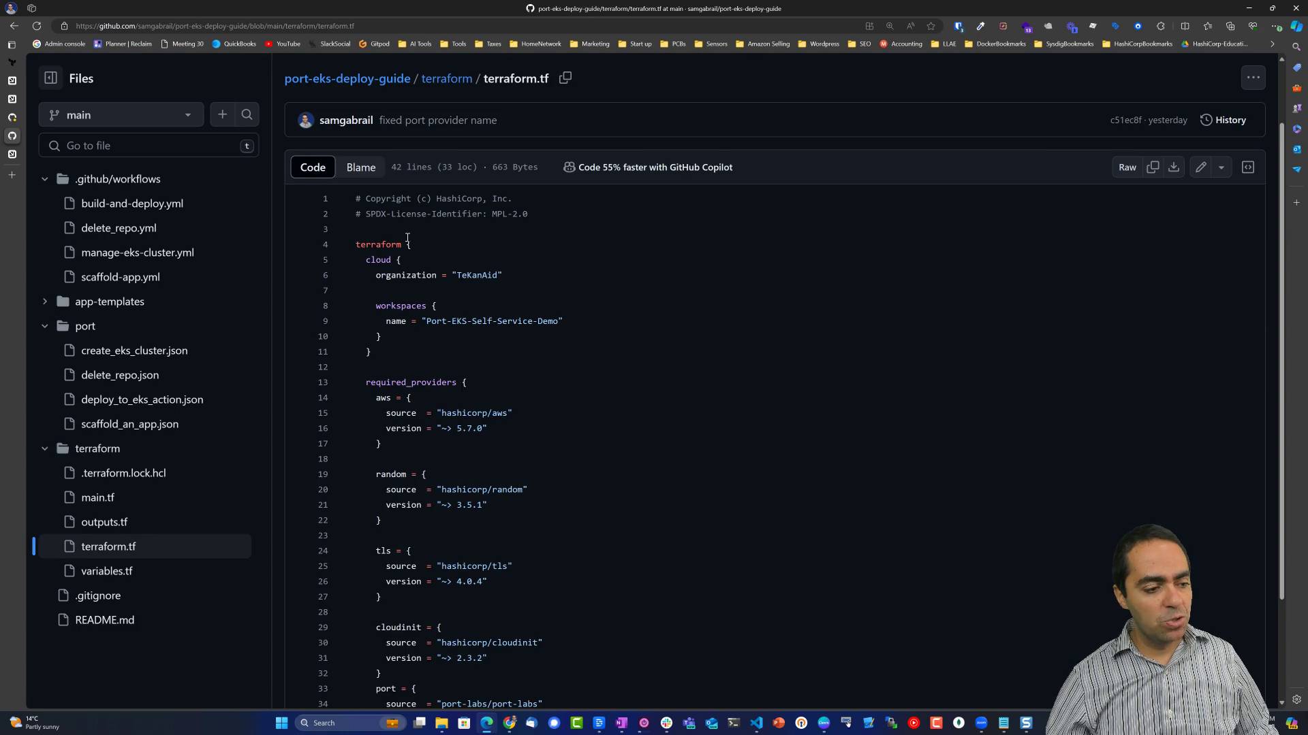
- Examine the cloud workspace name and the port provider block within required_providers in terraform.tf
scroll(408, 240, down, 1)
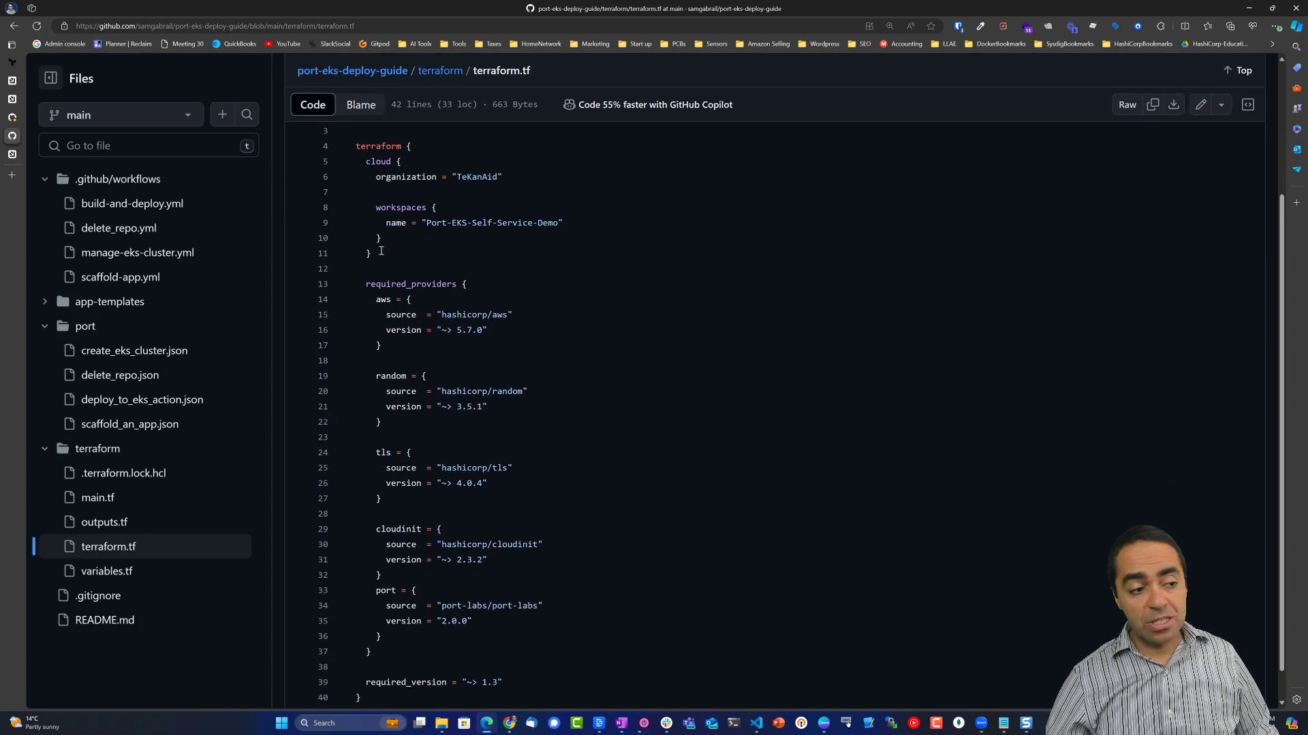
drag(427, 224, 559, 223)
click(538, 238)
scroll(528, 245, down, 1)
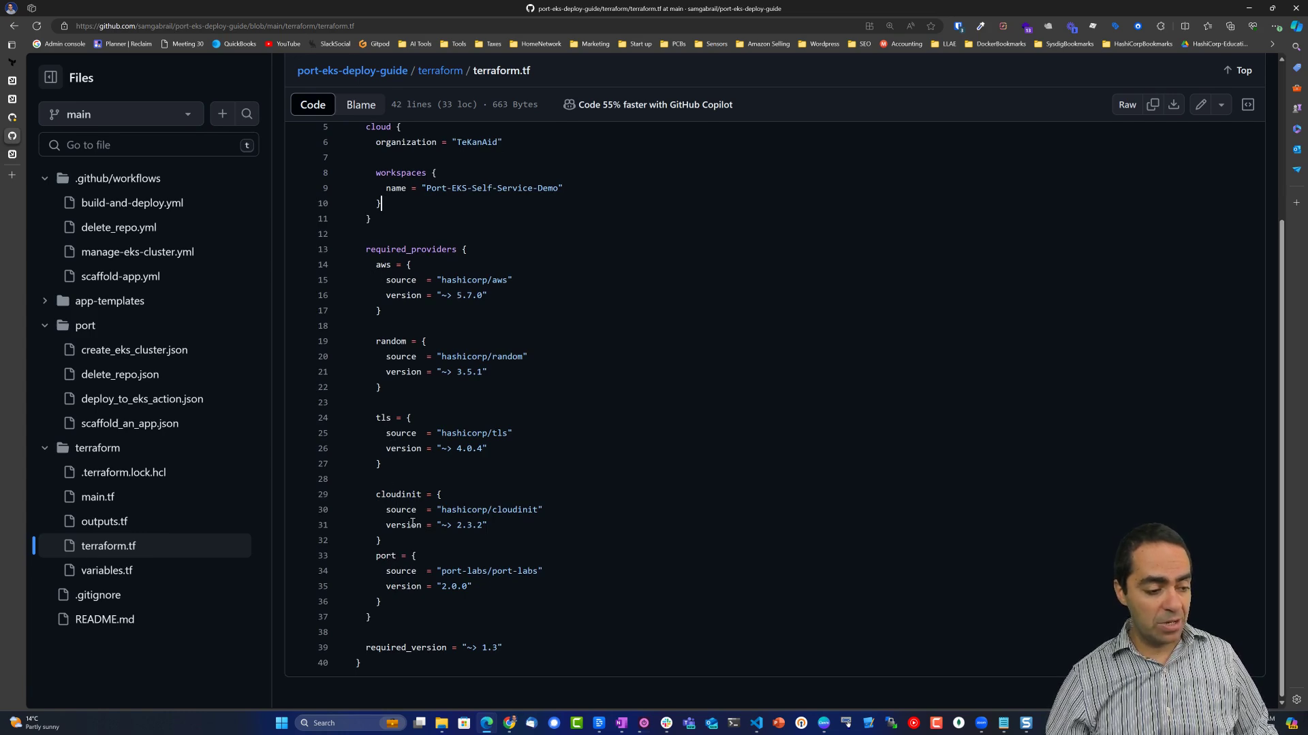
drag(395, 619, 354, 553)
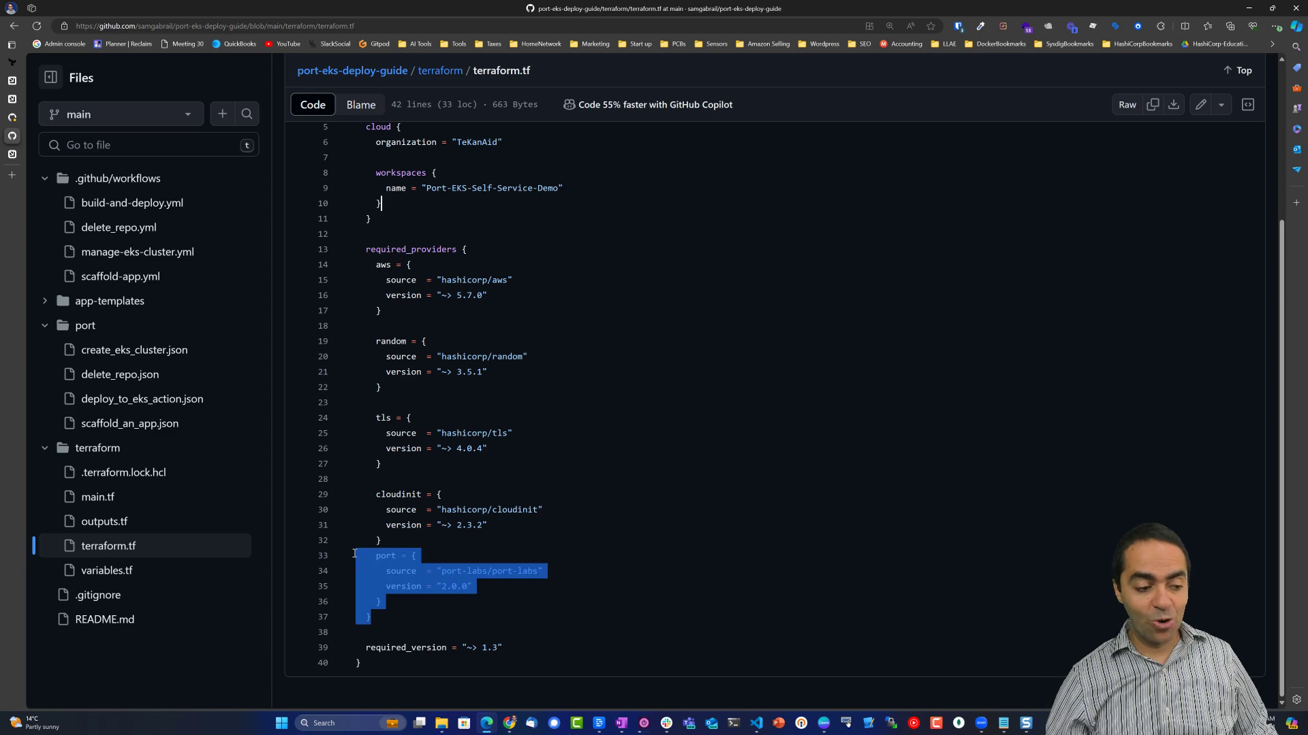
click(886, 394)
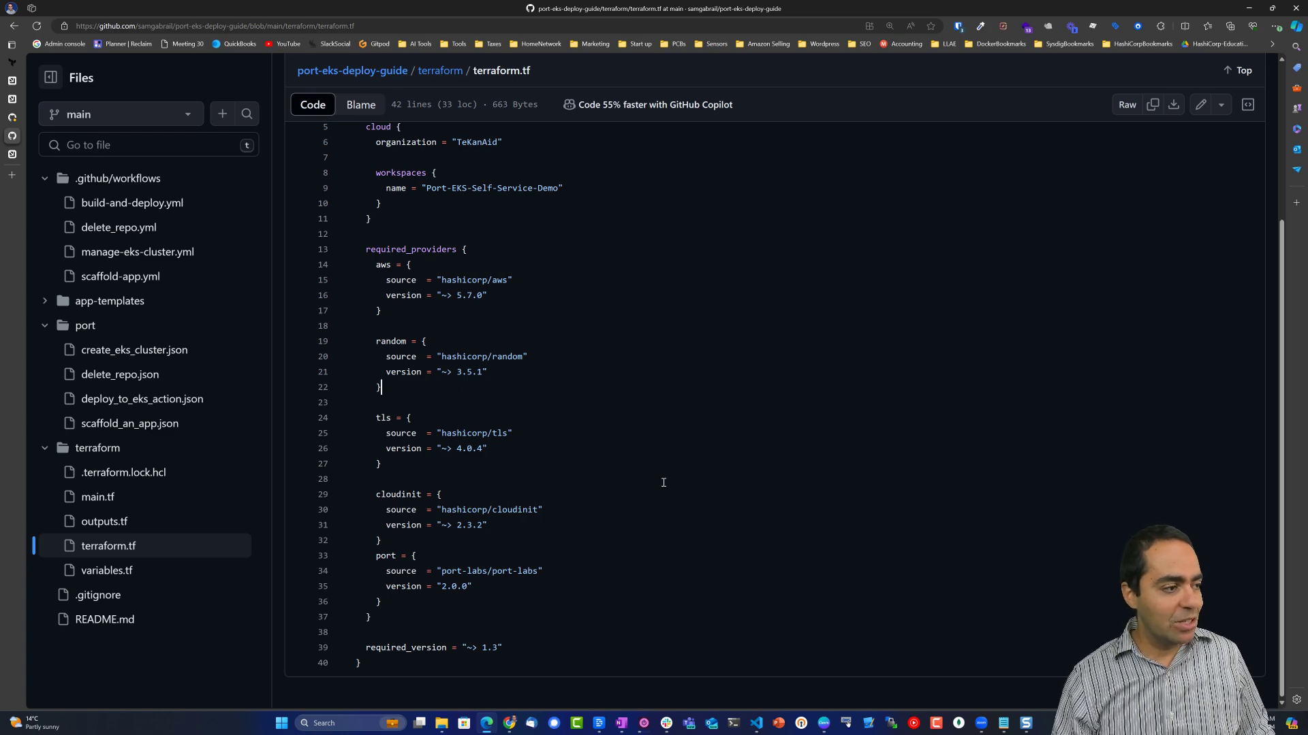
- Search the web for "terraform registry port" in a new tab and open the Terraform Registry site
click(13, 175)
text(te)
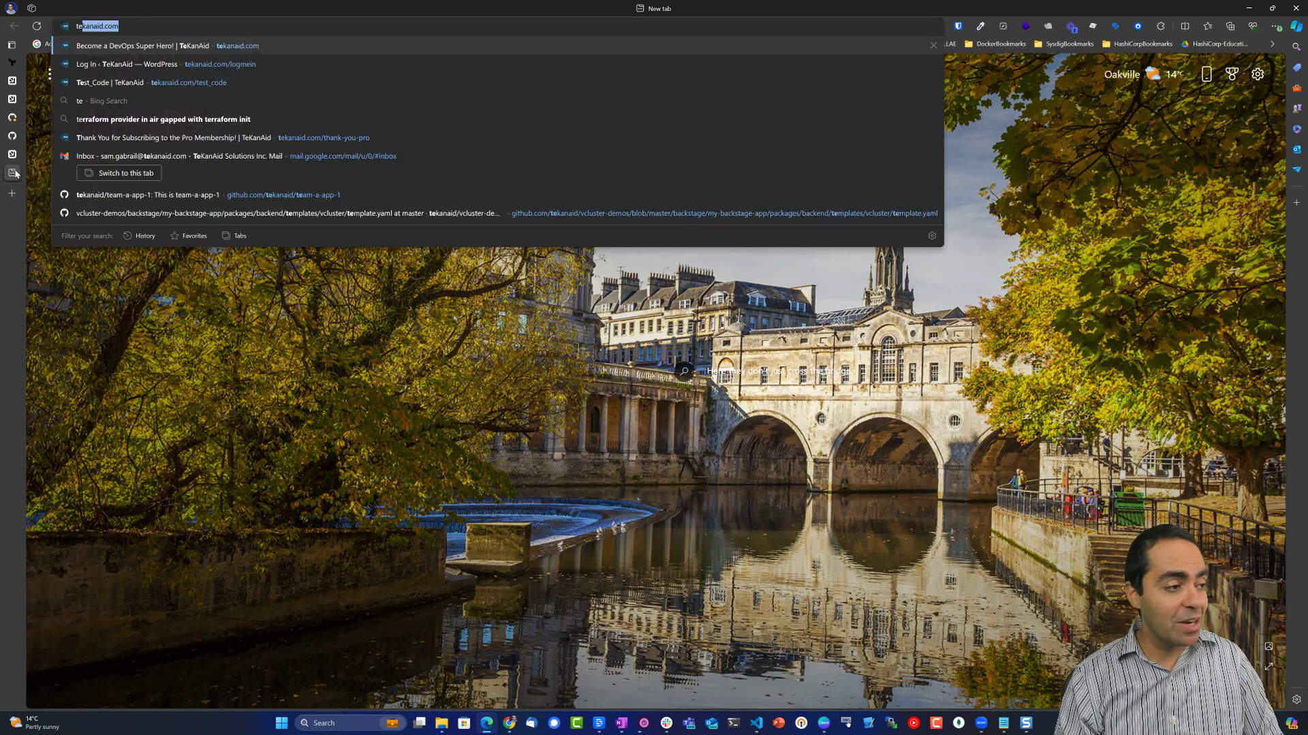
text(rrafor)
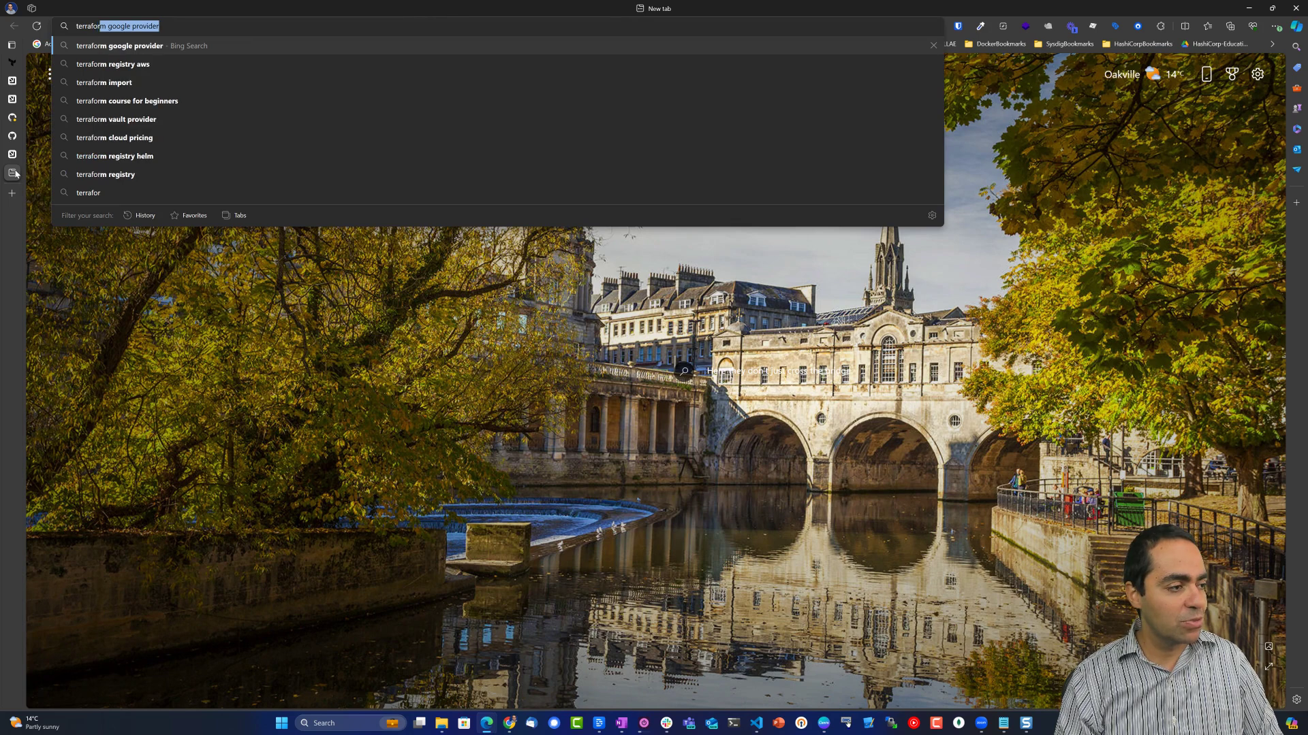
text(m registry port)
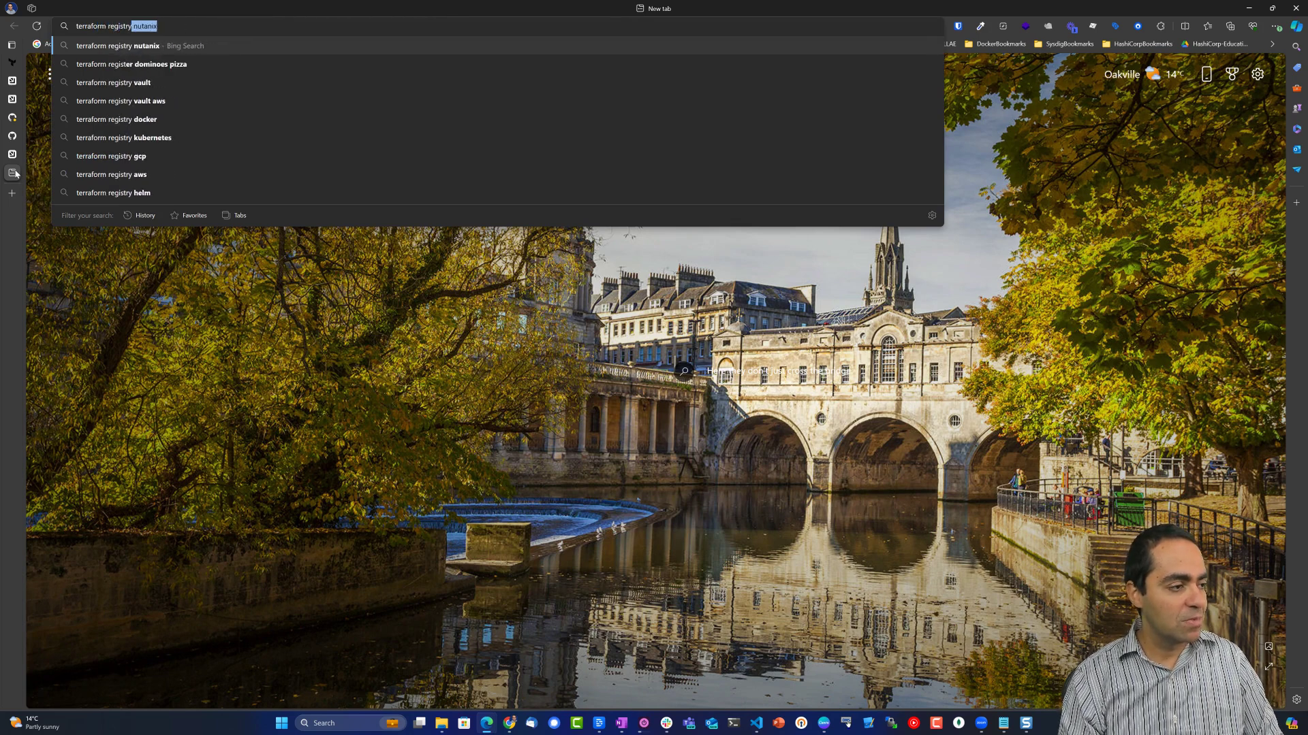
key(Return)
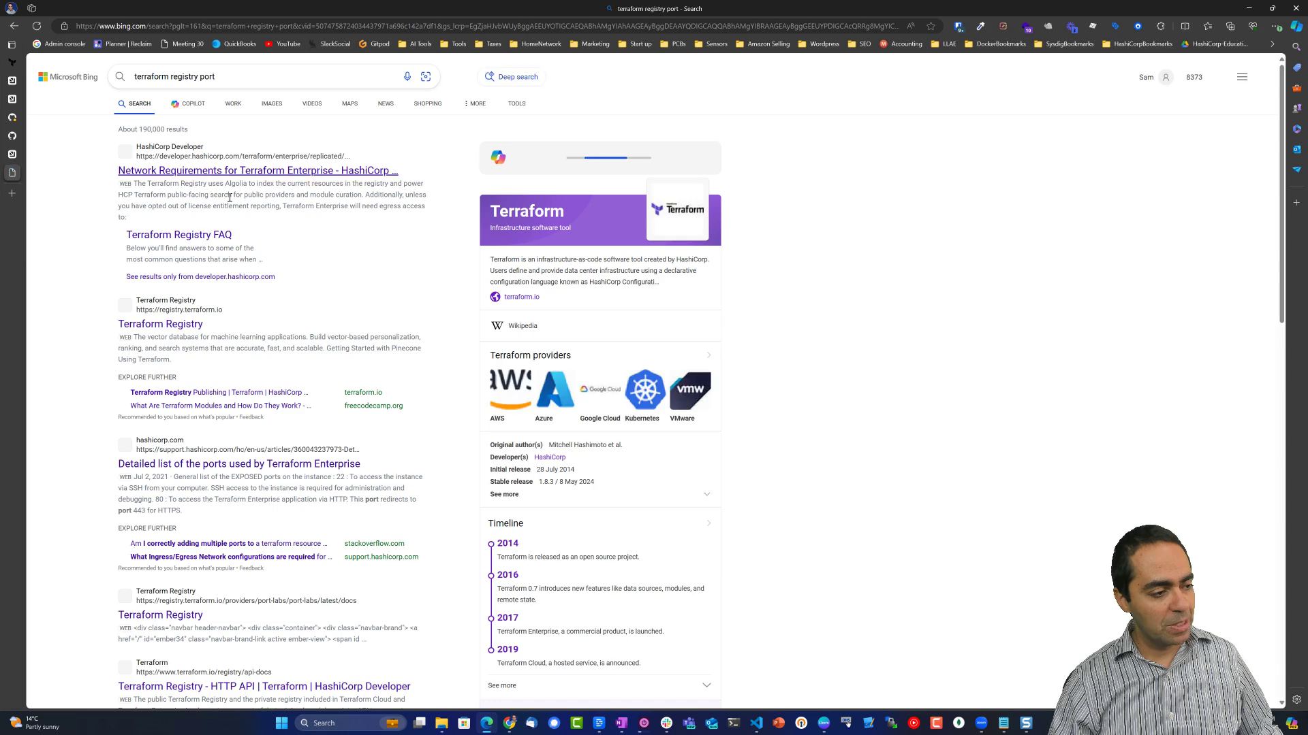
click(294, 322)
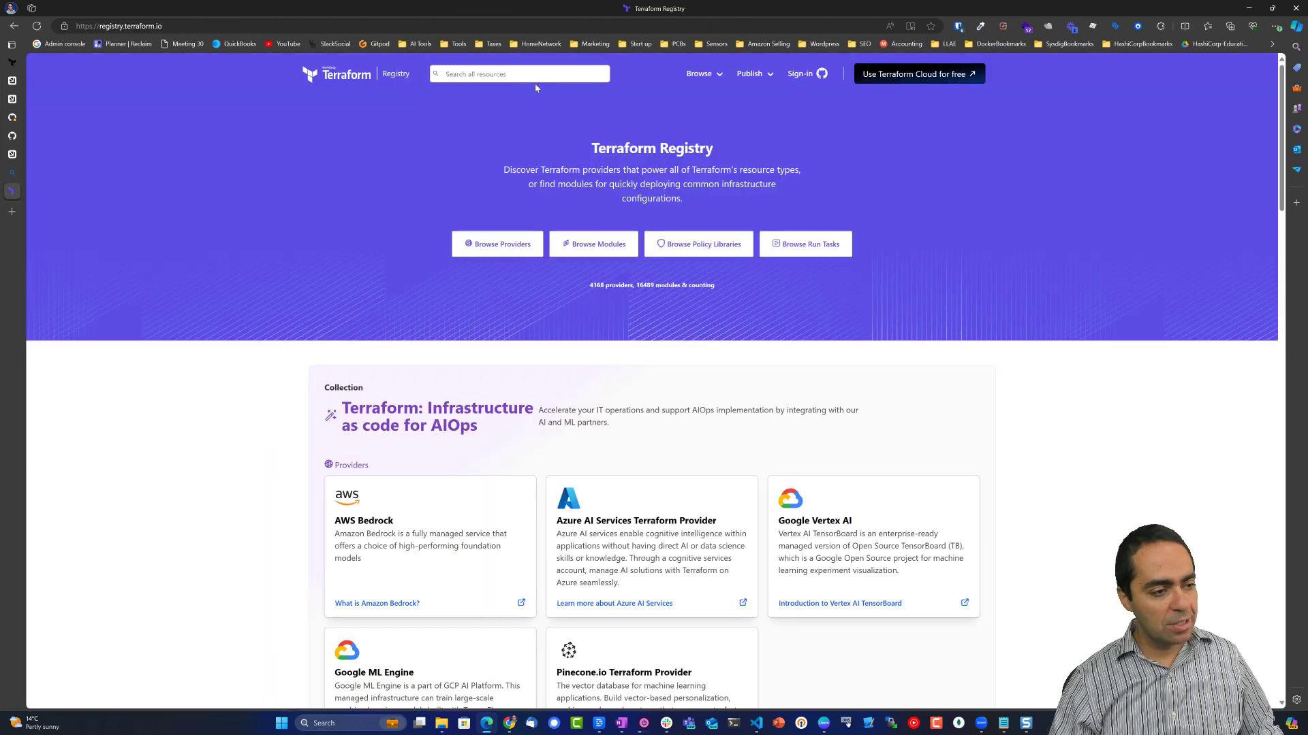
- Search the registry for port-labs, open the port-labs/port-labs provider page and enlarge it for reading
click(532, 73)
text(port-labs)
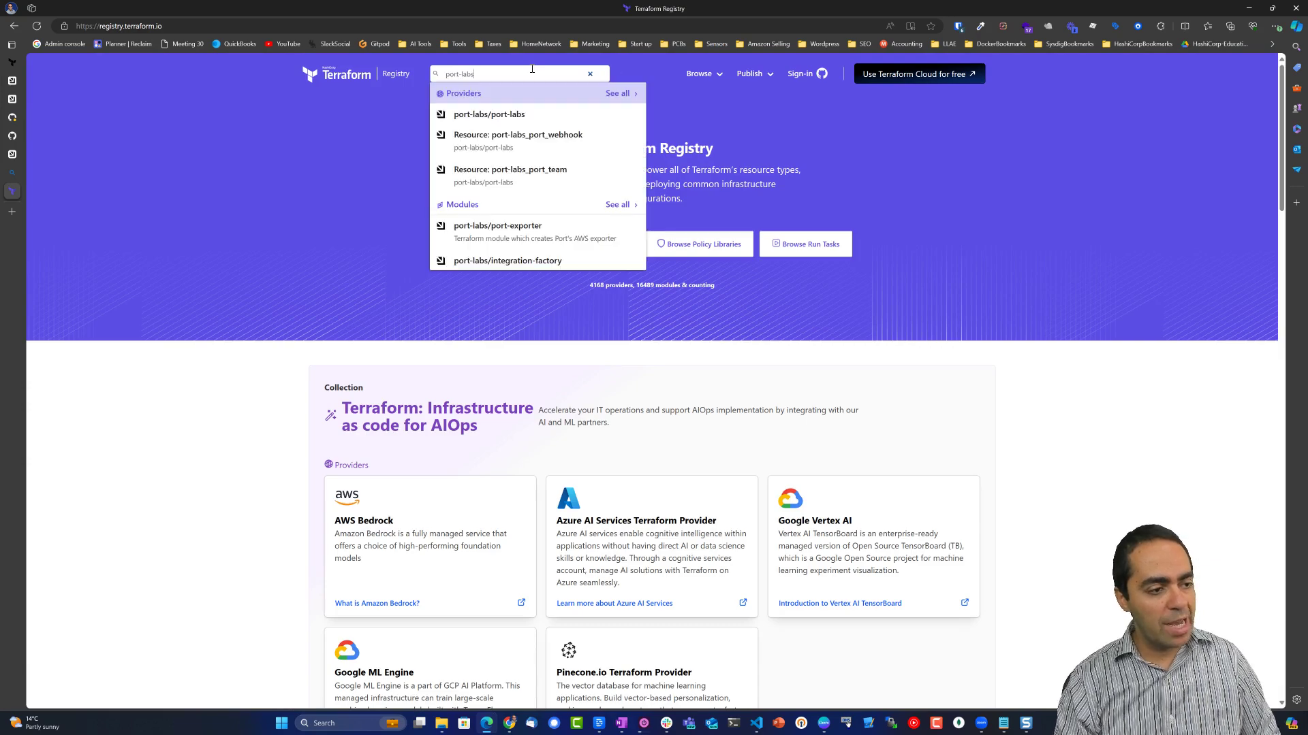
click(508, 118)
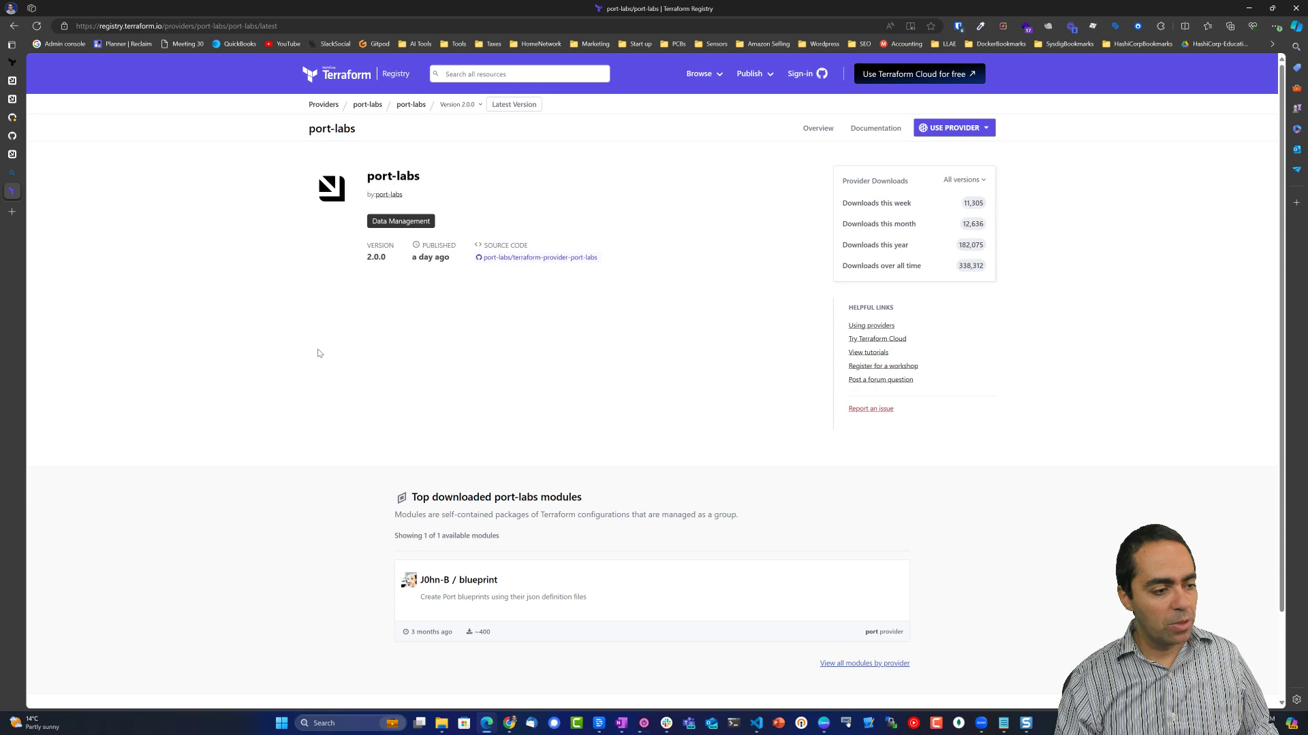
key(ctrl+plus)
key(ctrl+plus)
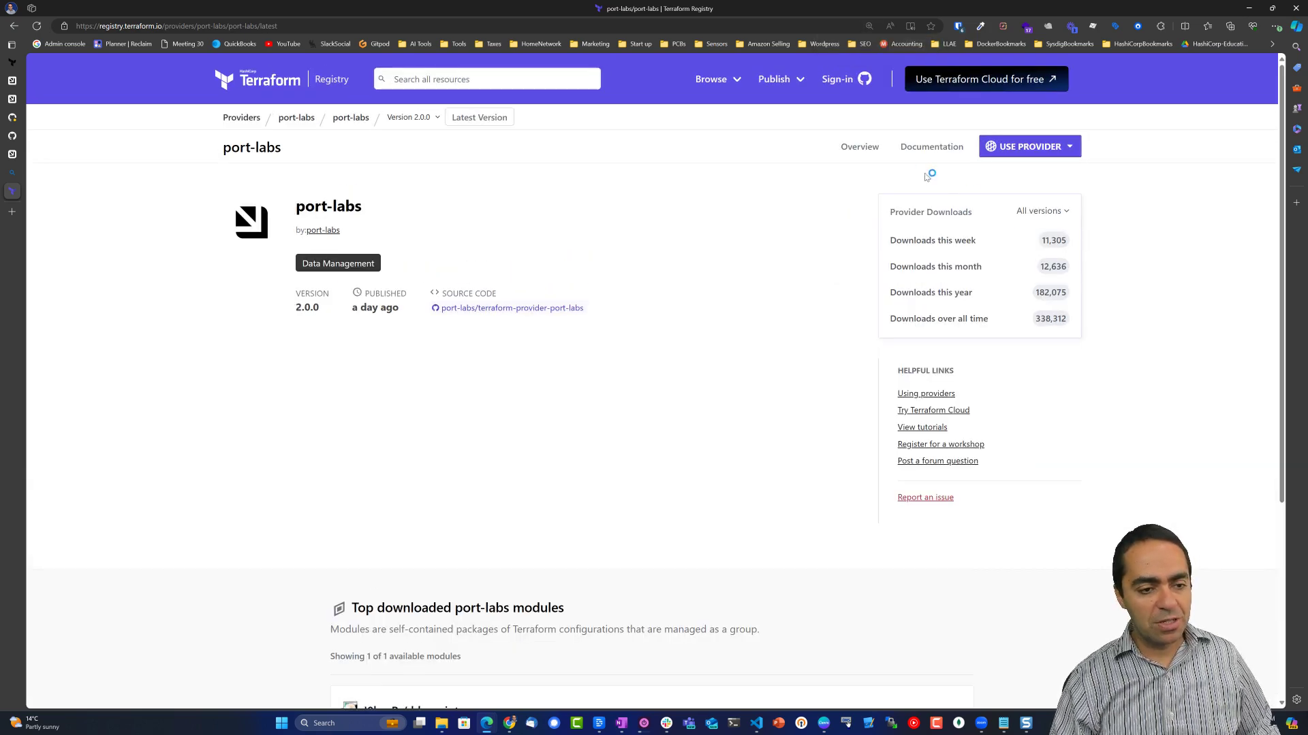
- Open the provider's documentation and read the schema of the port-labs_port_entity resource
click(932, 146)
click(235, 287)
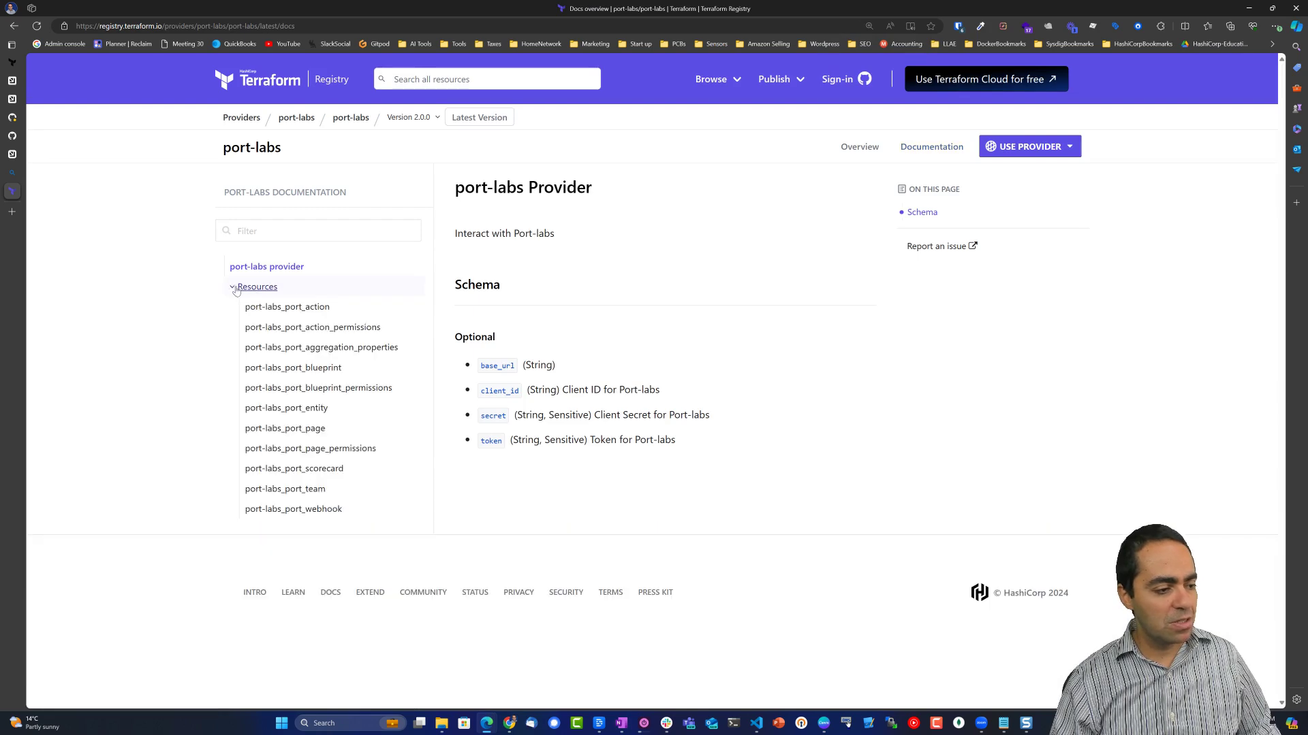
click(279, 415)
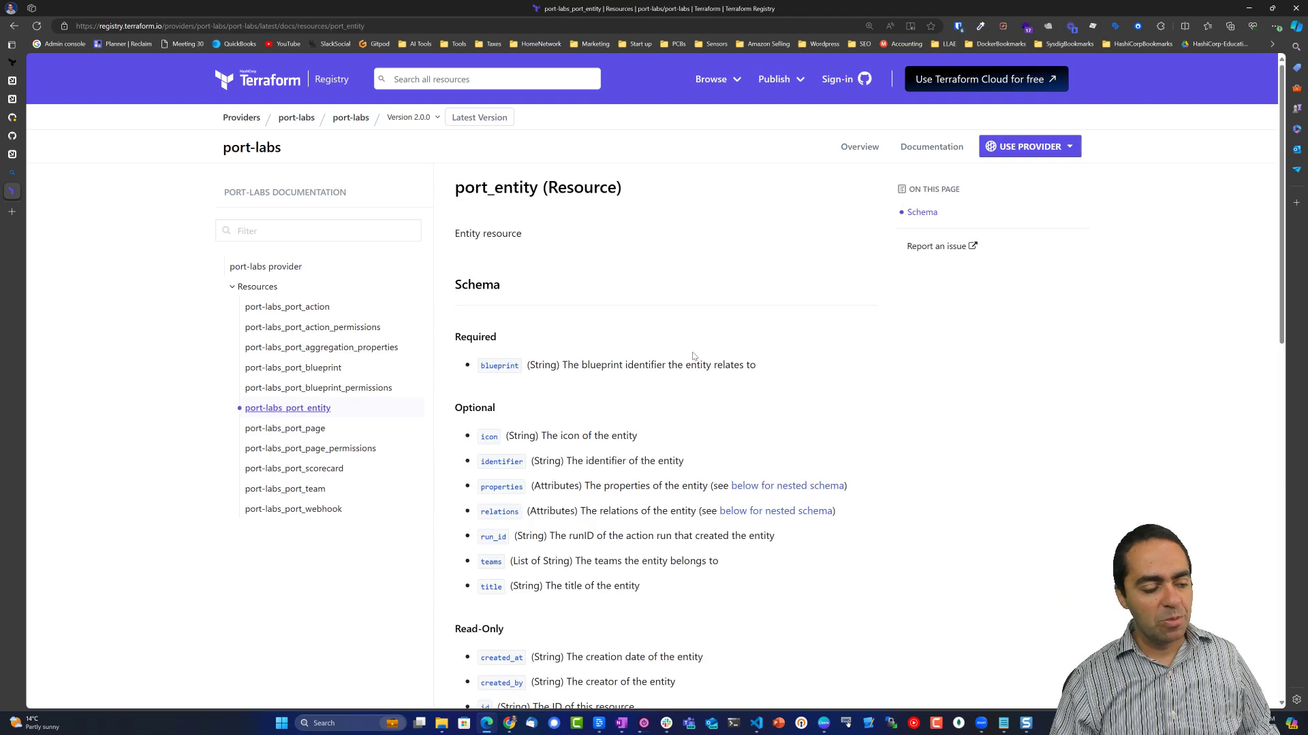
scroll(692, 354, down, 1)
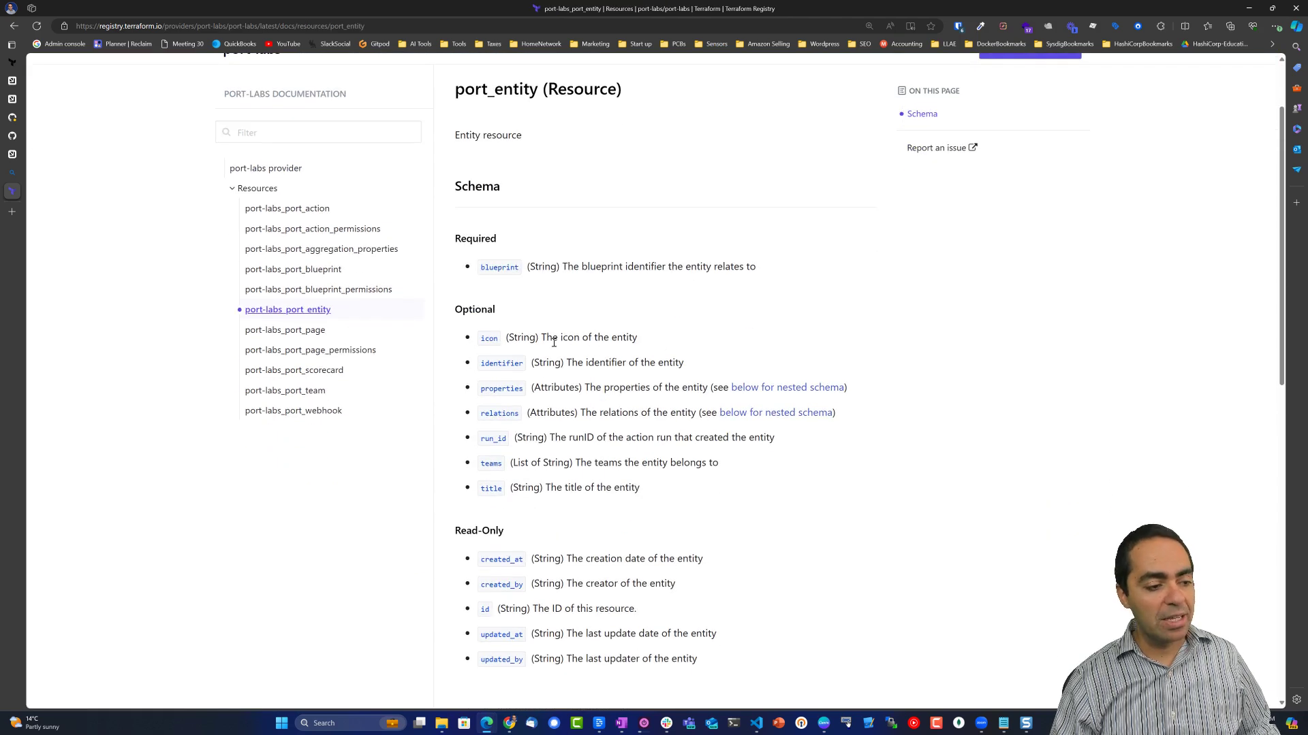
scroll(553, 342, down, 1)
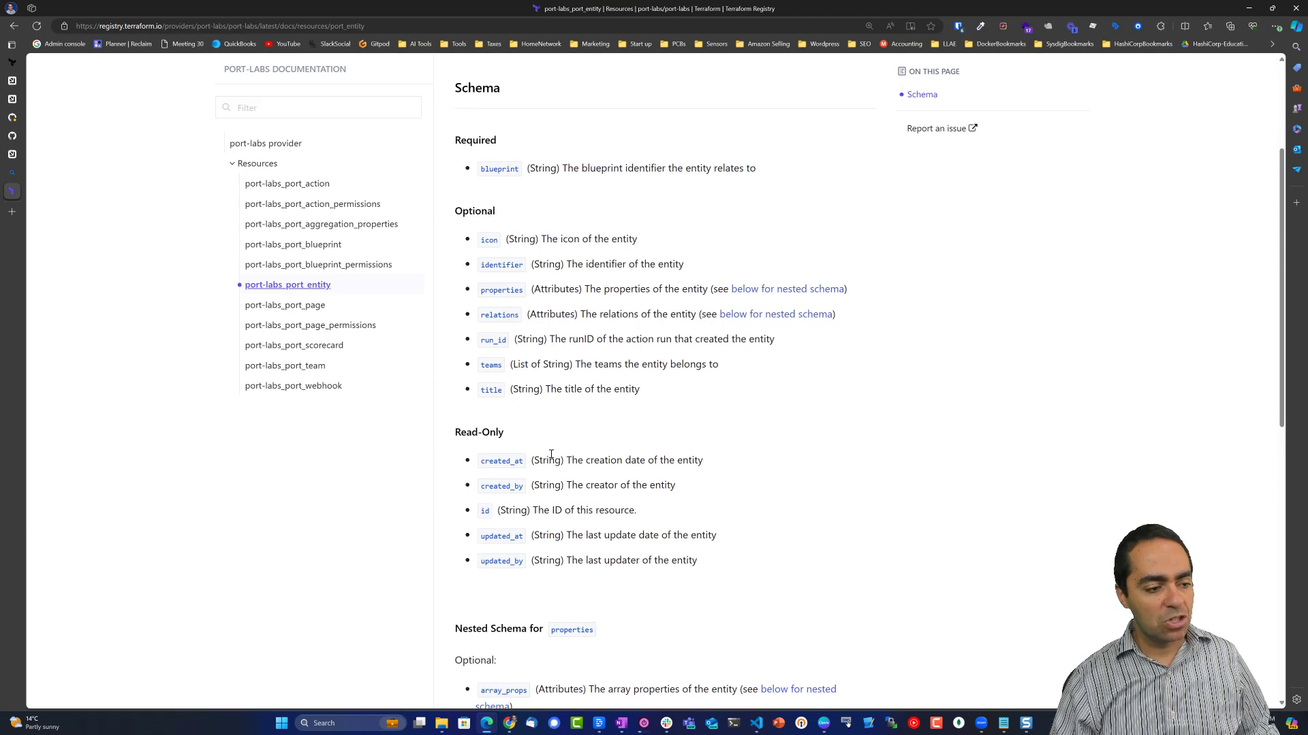
scroll(320, 225, down, 4)
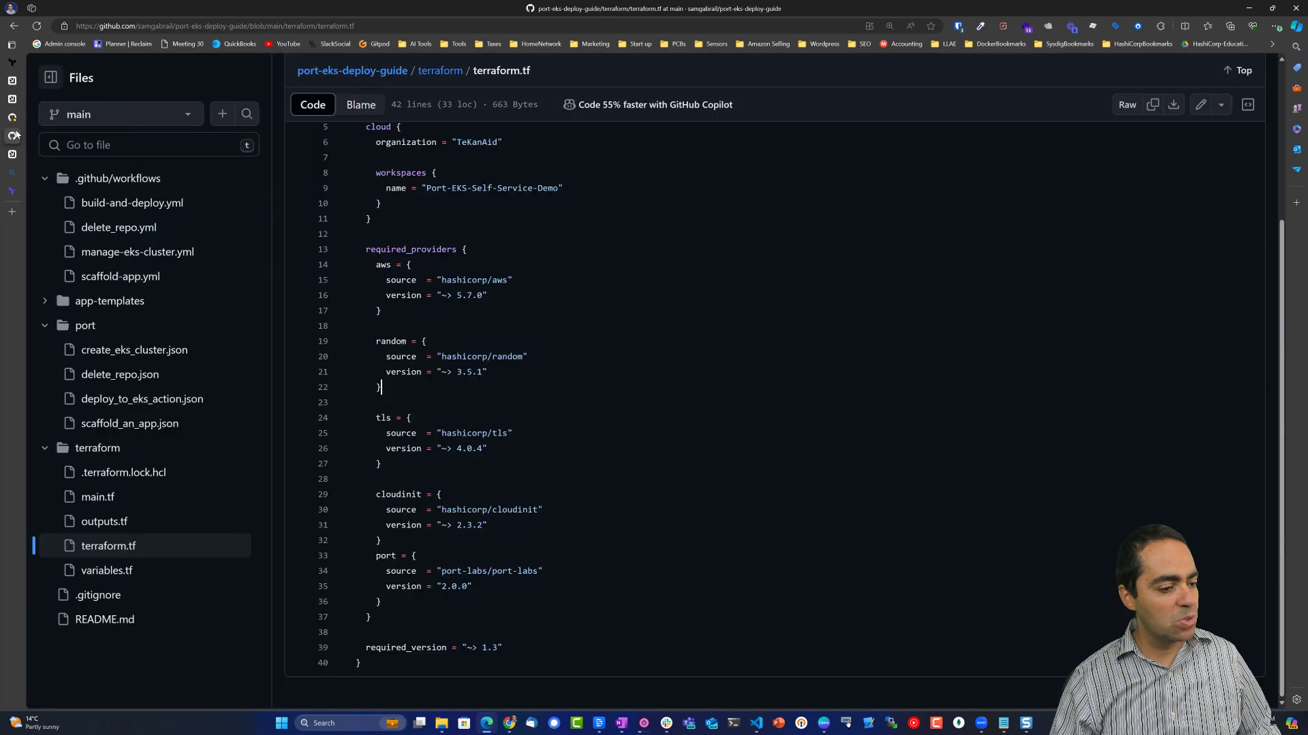
- Return to the GitHub repository and open main.tf from its terraform folder
click(11, 135)
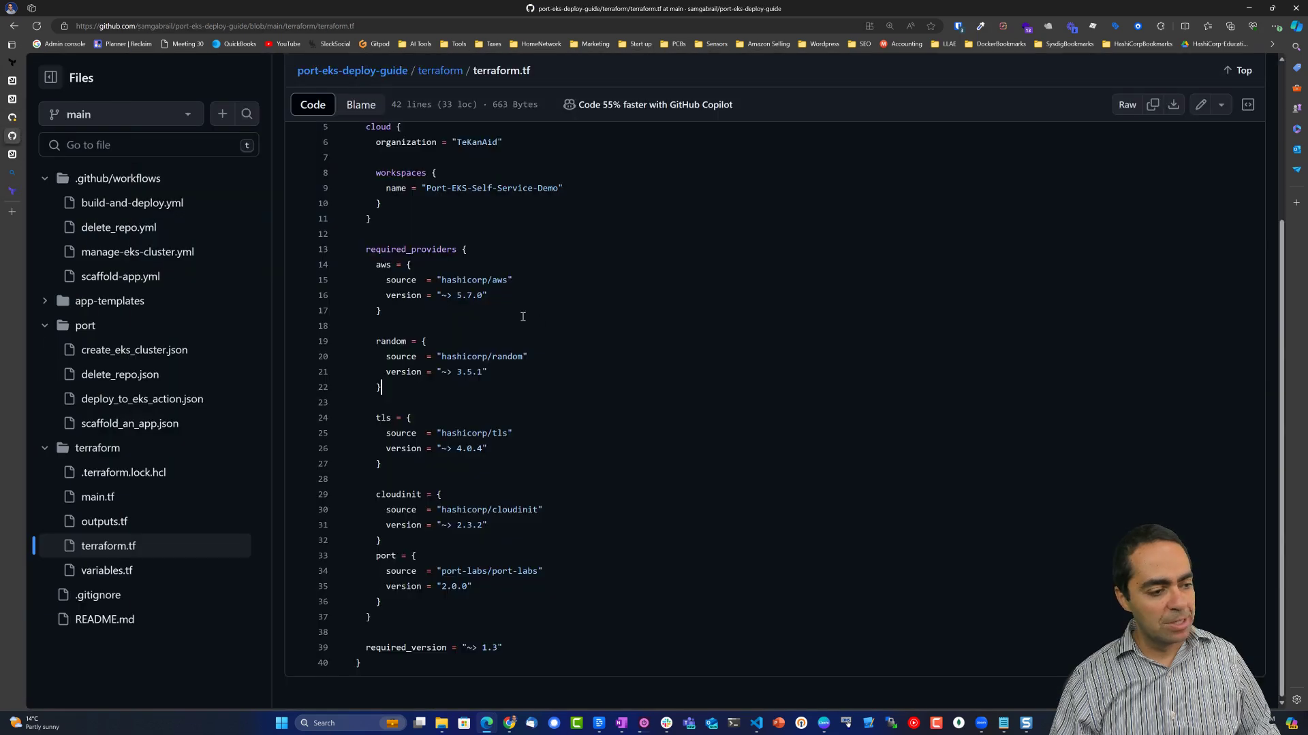
scroll(542, 324, up, 3)
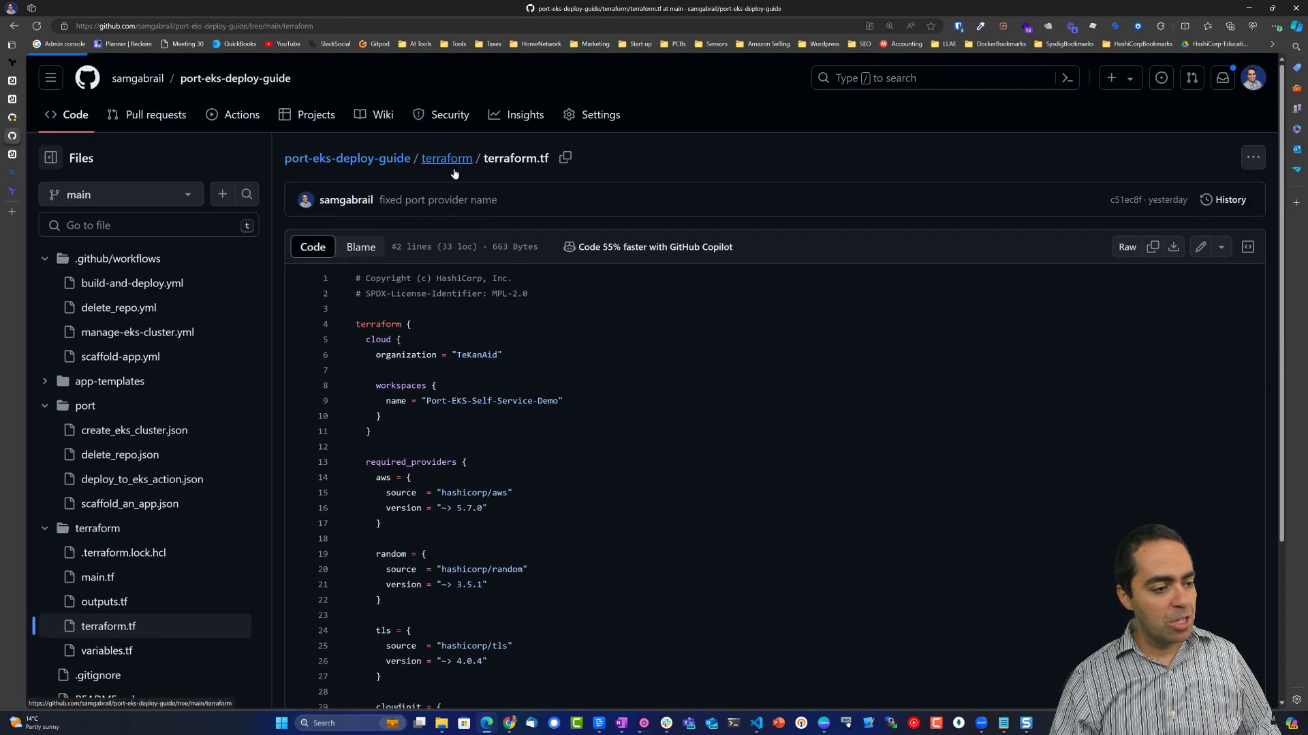
click(447, 163)
click(337, 305)
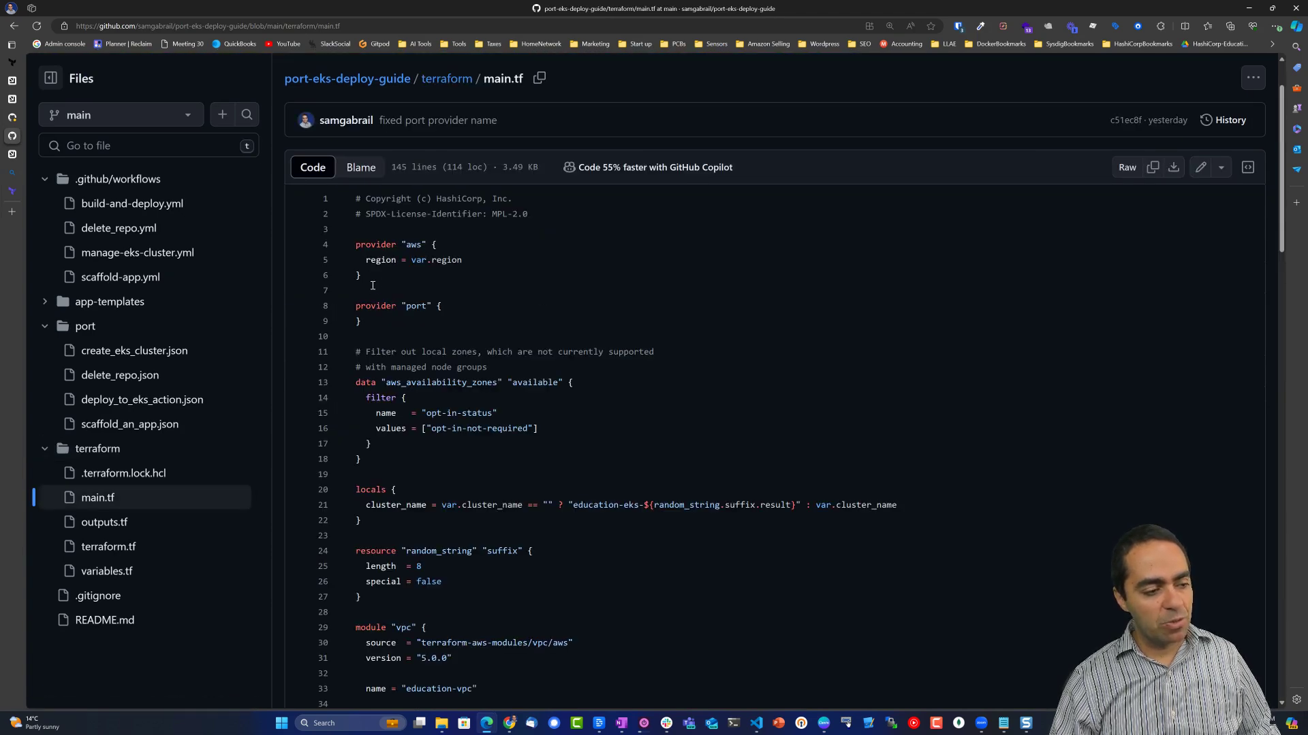
- Examine main.tf from the aws and port provider blocks down to the port_entity "eks_cluster" resource at its end
drag(373, 289, 355, 244)
drag(362, 321, 351, 301)
click(351, 301)
scroll(498, 283, down, 4)
scroll(498, 282, down, 10)
scroll(498, 267, down, 7)
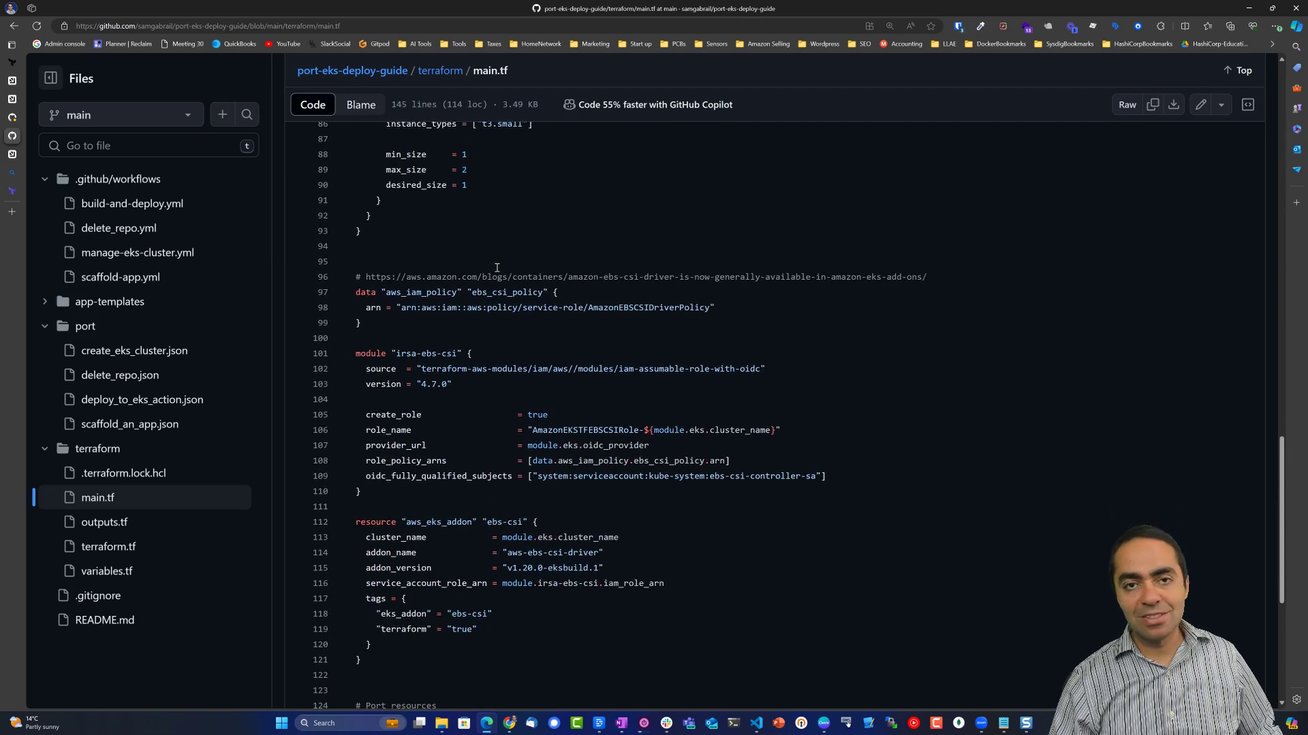
scroll(497, 267, down, 6)
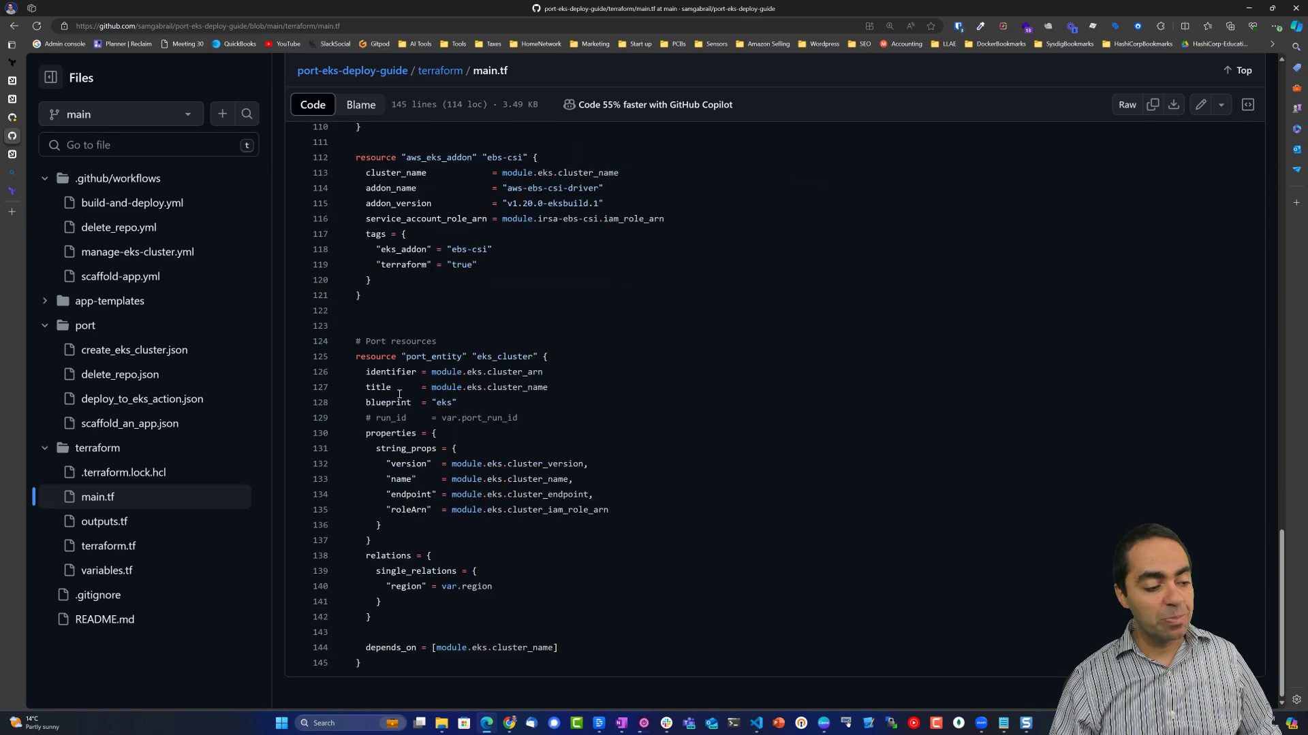
- Review main.tf's blocks above the port_entity resource, including the ebs_csi_policy data source, the irsa-ebs-csi module and the ebs-csi add-on
scroll(419, 383, up, 8)
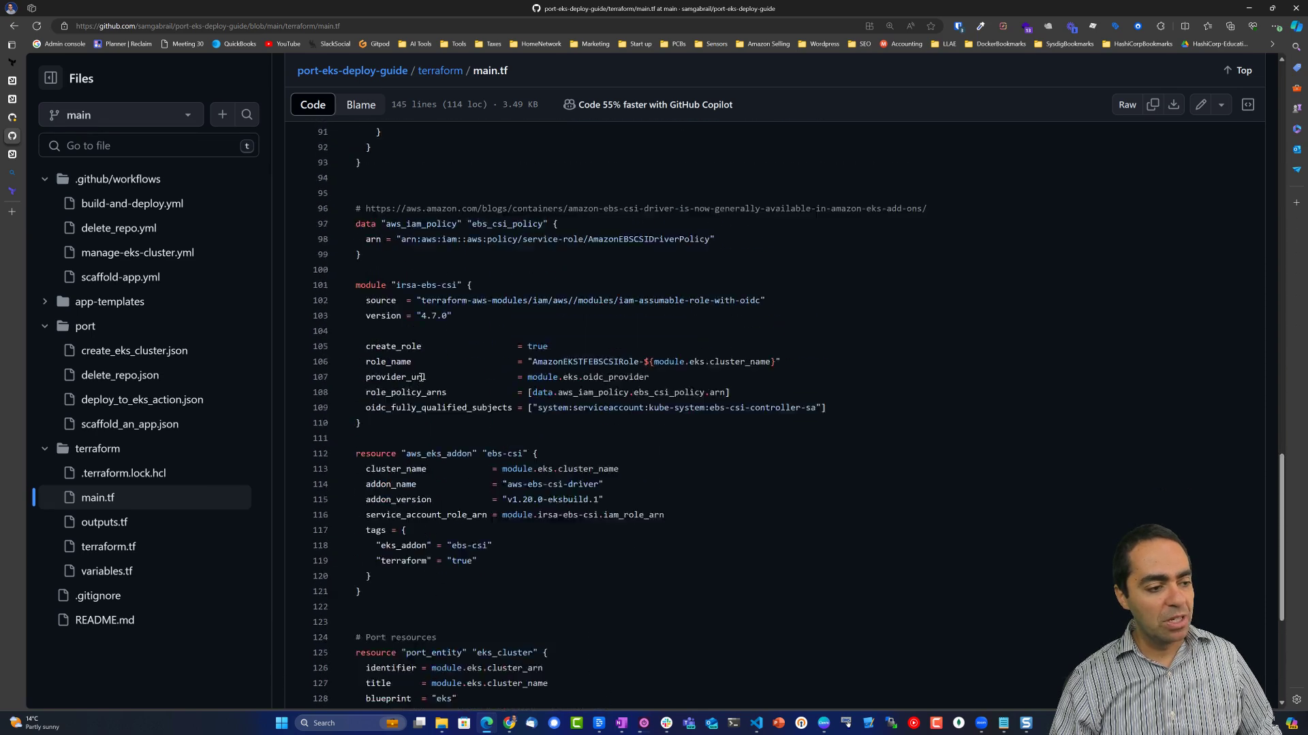
scroll(421, 377, up, 6)
scroll(480, 218, up, 8)
scroll(423, 283, down, 18)
scroll(429, 293, down, 1)
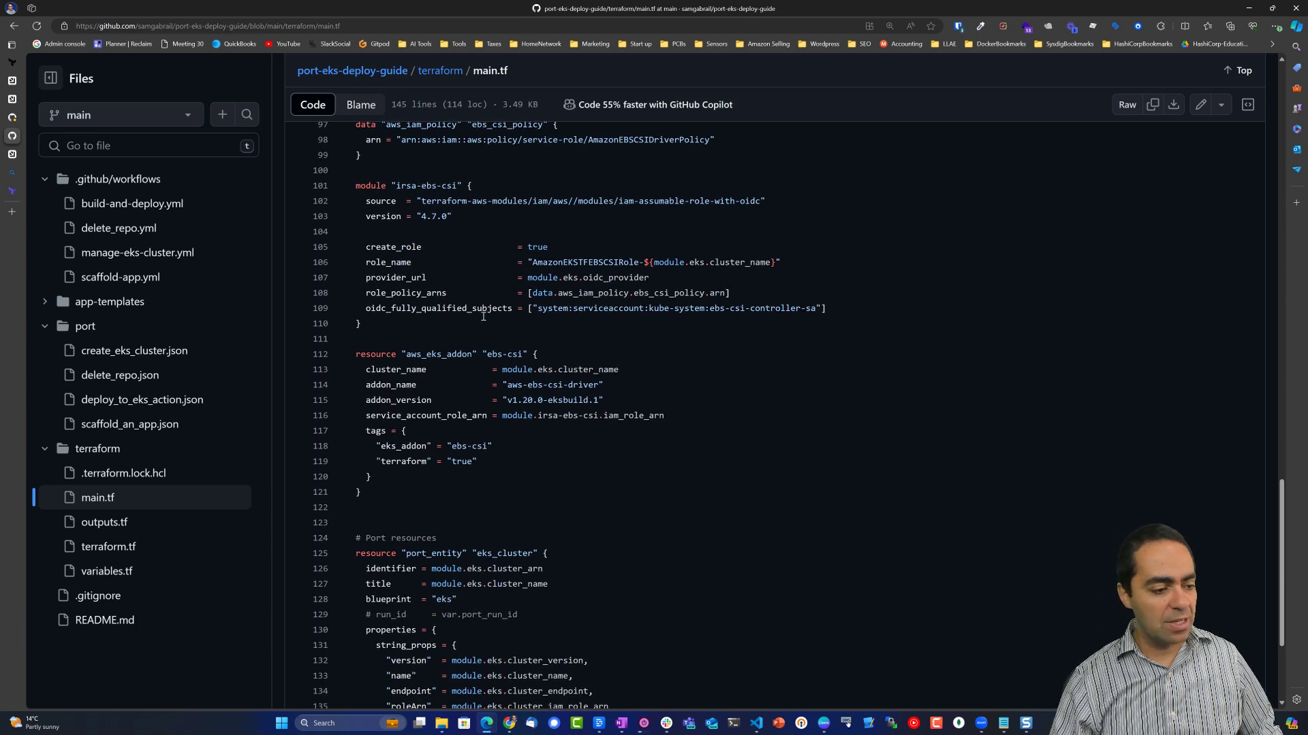
scroll(482, 316, down, 2)
scroll(432, 379, up, 6)
scroll(450, 340, down, 6)
scroll(467, 296, up, 2)
scroll(456, 312, down, 4)
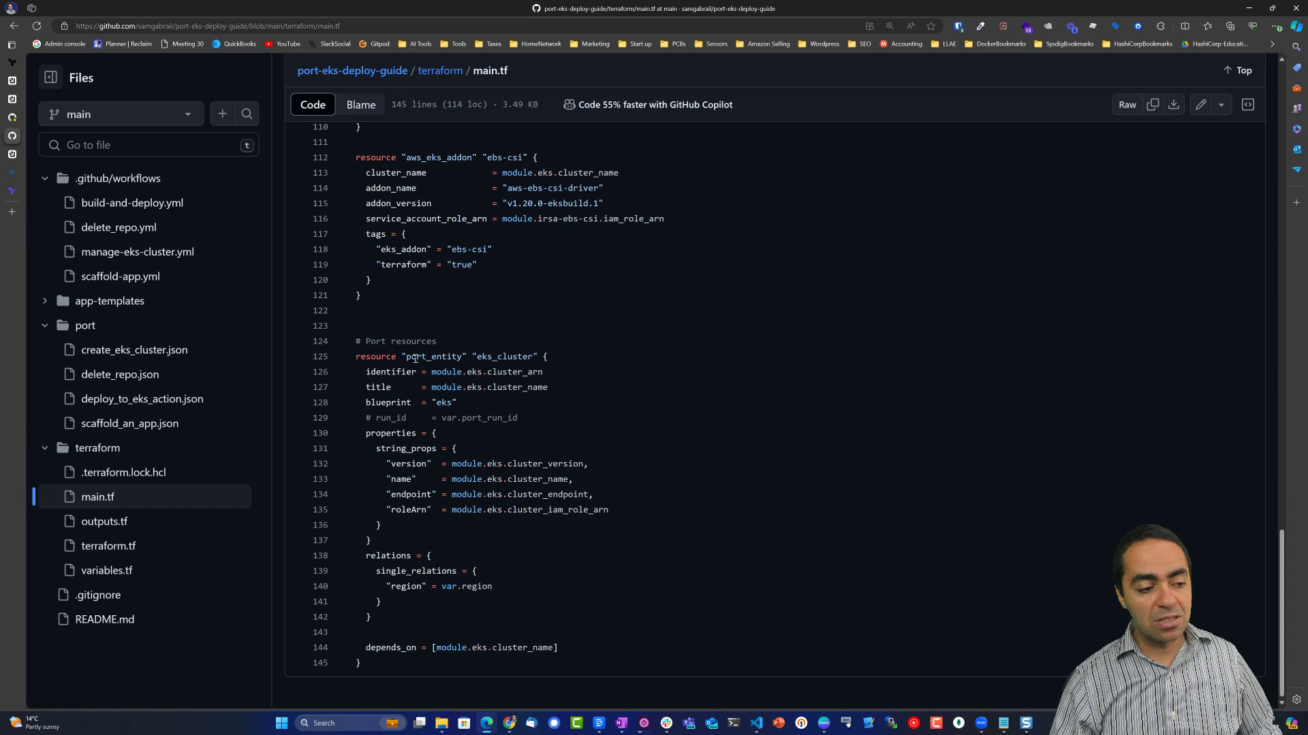
- Examine the port_entity "eks_cluster" resource in main.tf, from its cluster_arn identifier to its properties and region relation
drag(378, 656, 293, 341)
click(514, 372)
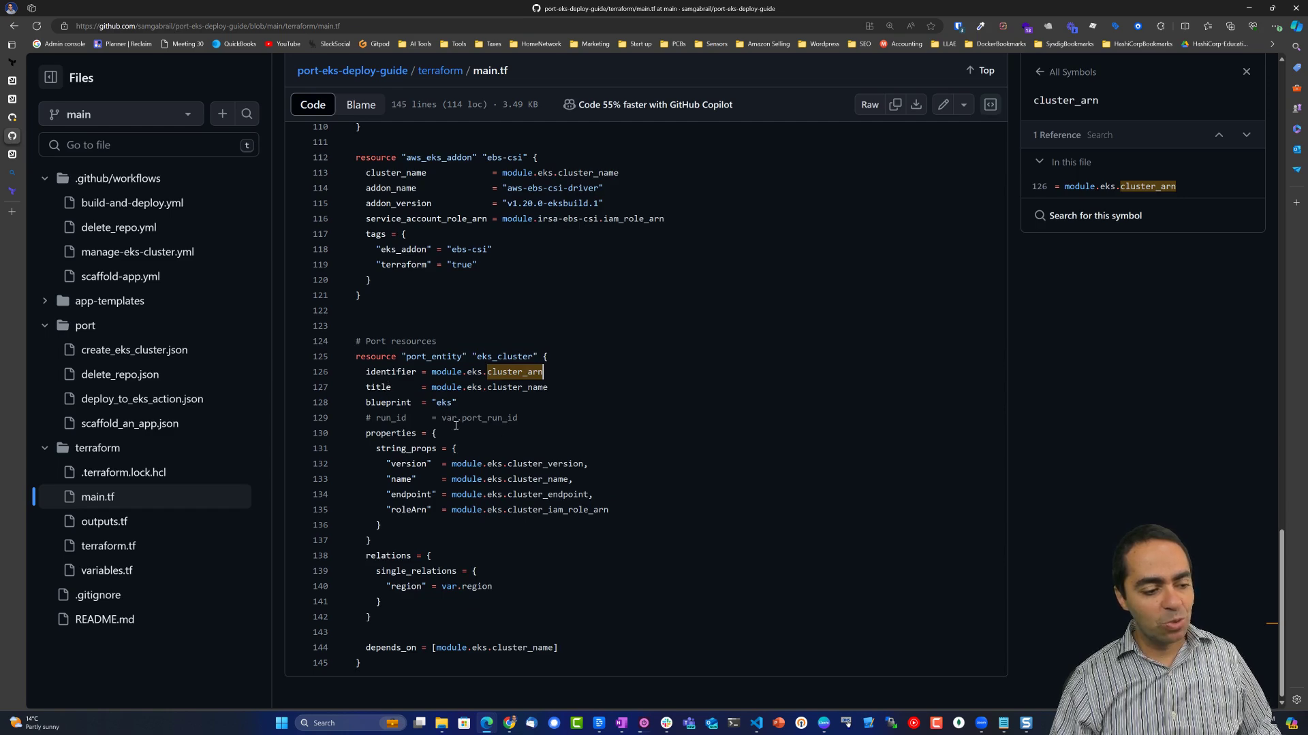
click(614, 573)
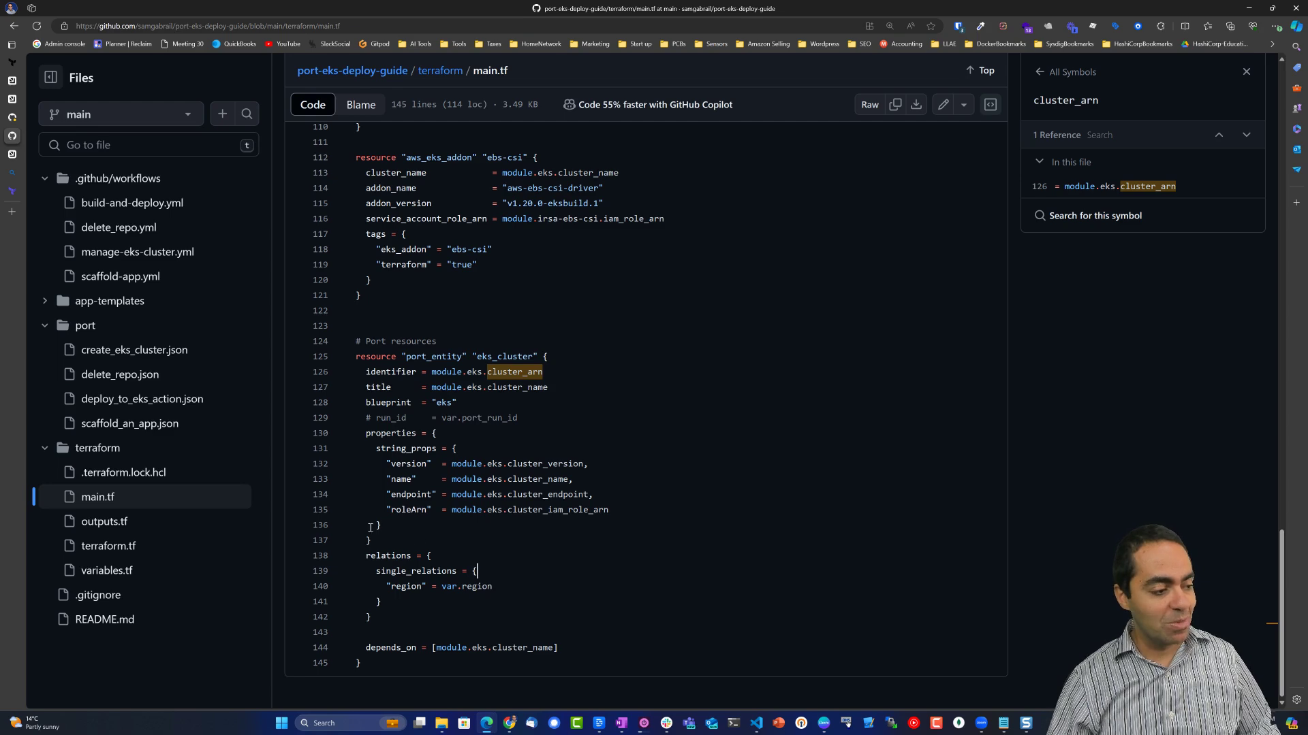
- Open outputs.tf and variables.tf from the terraform folder and review the declared outputs and variables
click(98, 523)
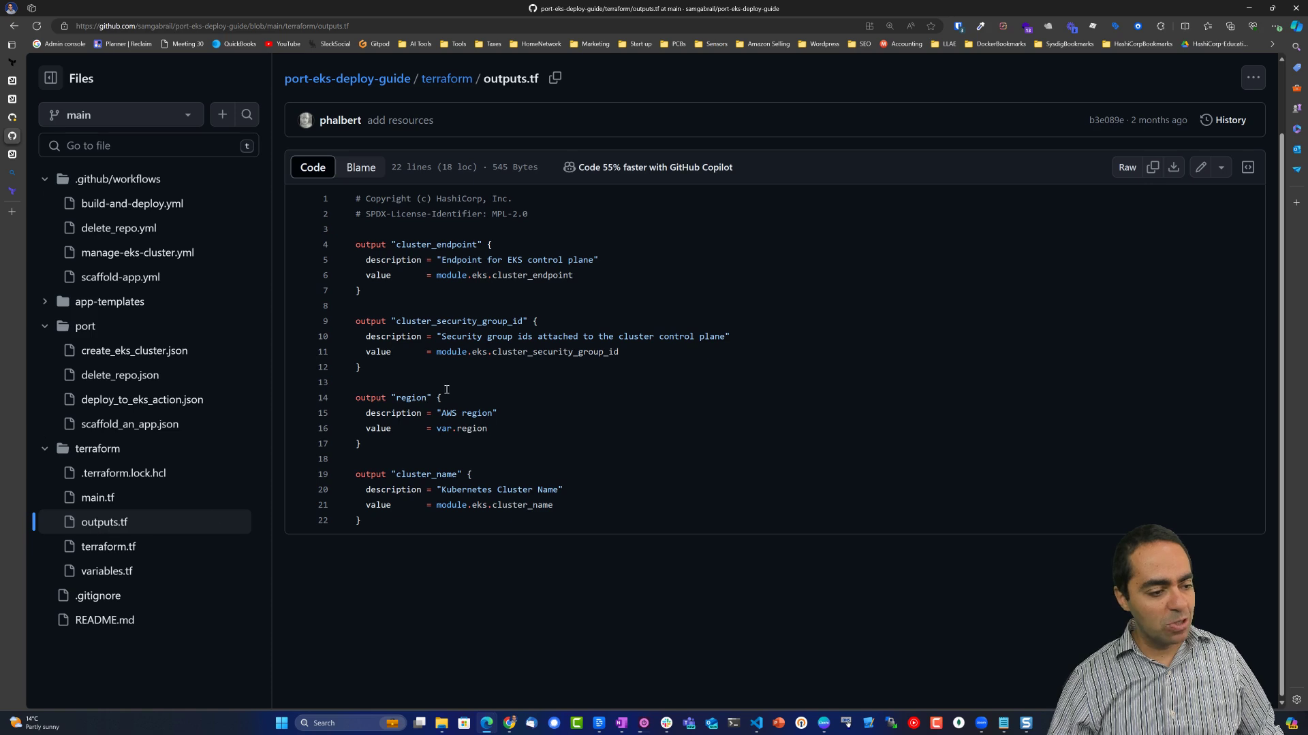
click(98, 572)
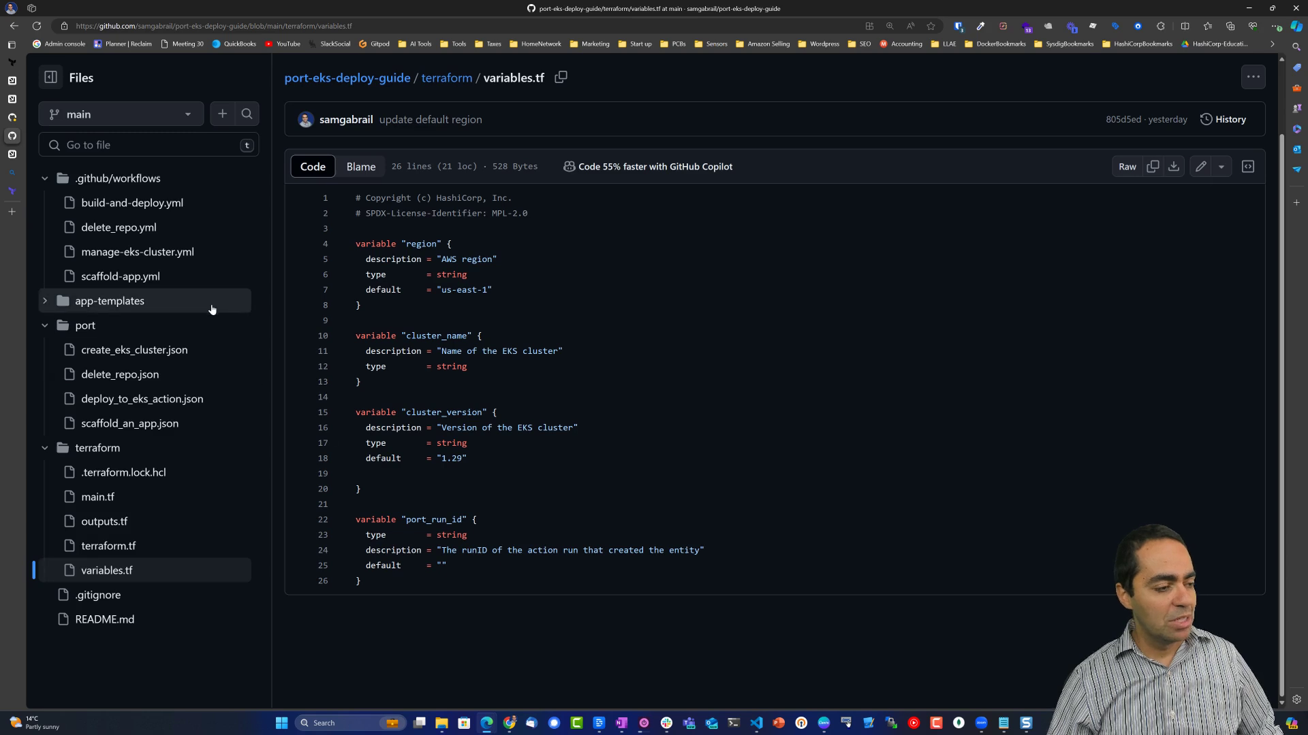
- Open the manage-eks-cluster.yml workflow and read its dispatch inputs, job defaults, environment secrets and initial steps
scroll(109, 300, up, 2)
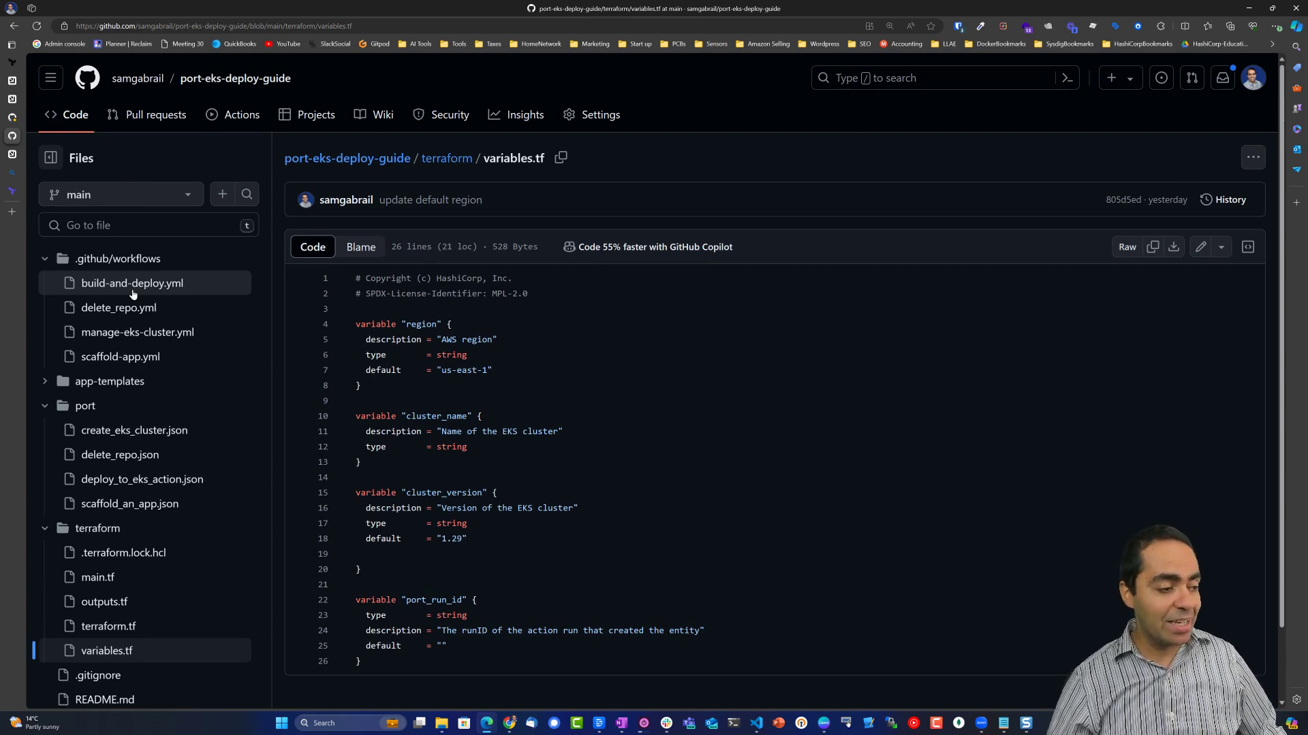
click(128, 334)
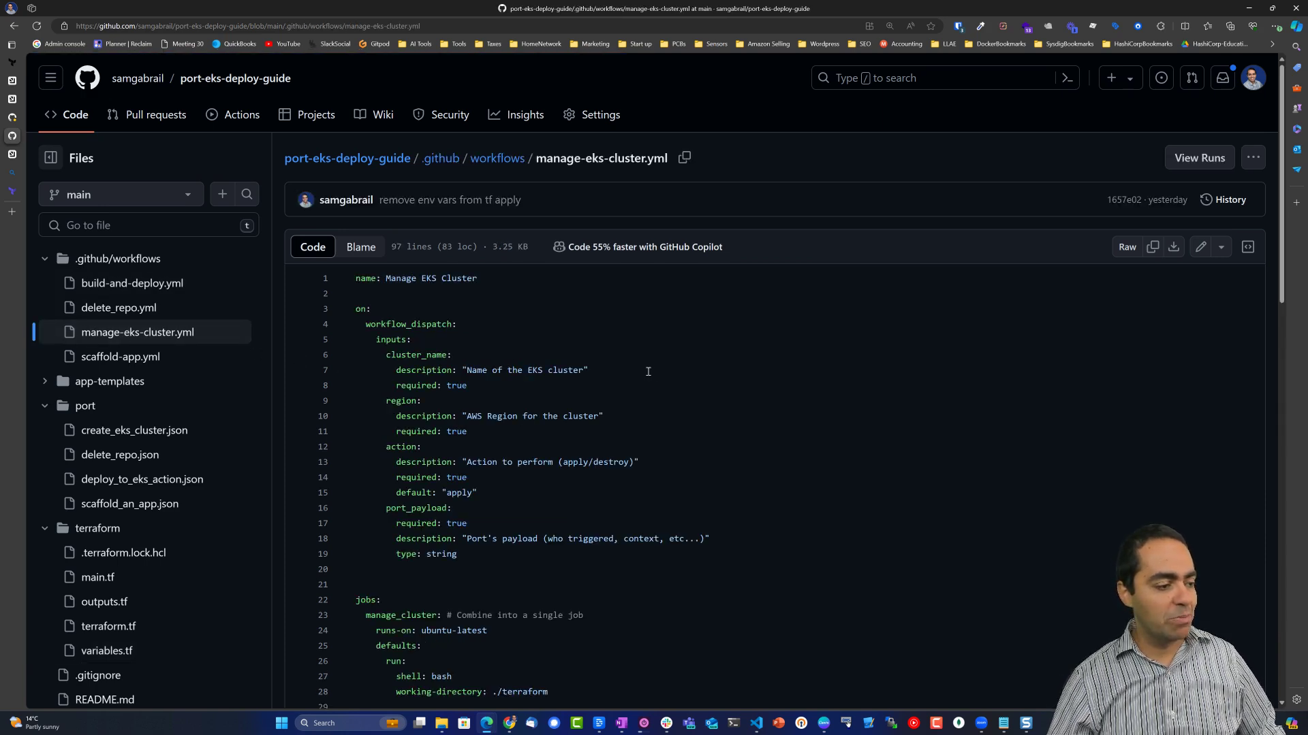
scroll(529, 380, down, 3)
scroll(530, 380, up, 1)
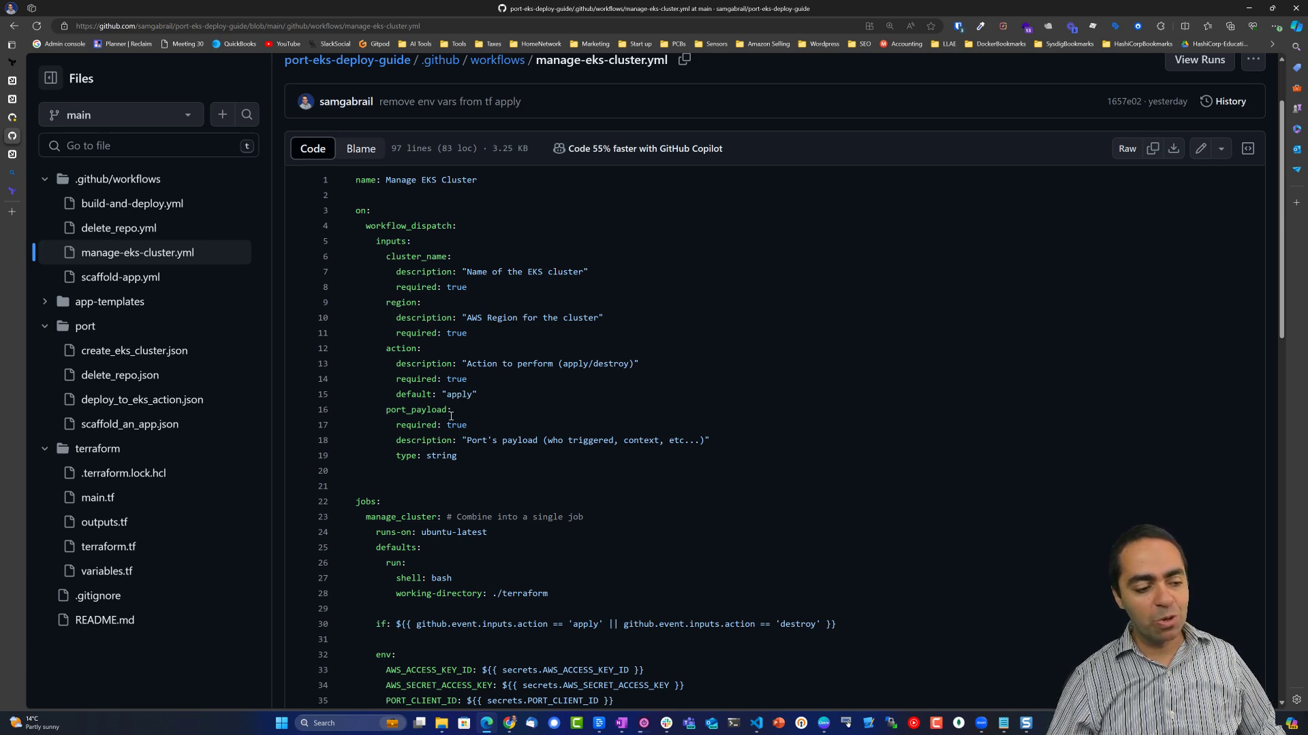
scroll(450, 416, down, 5)
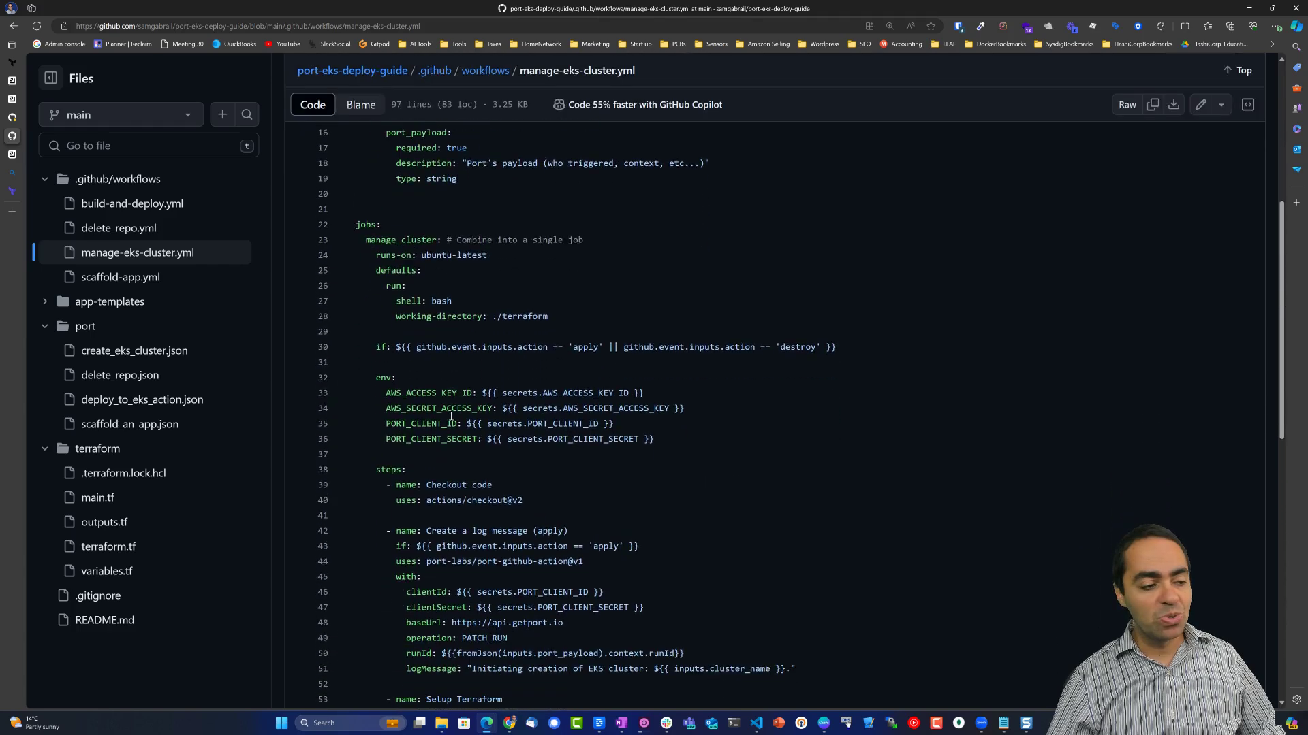
scroll(450, 416, down, 3)
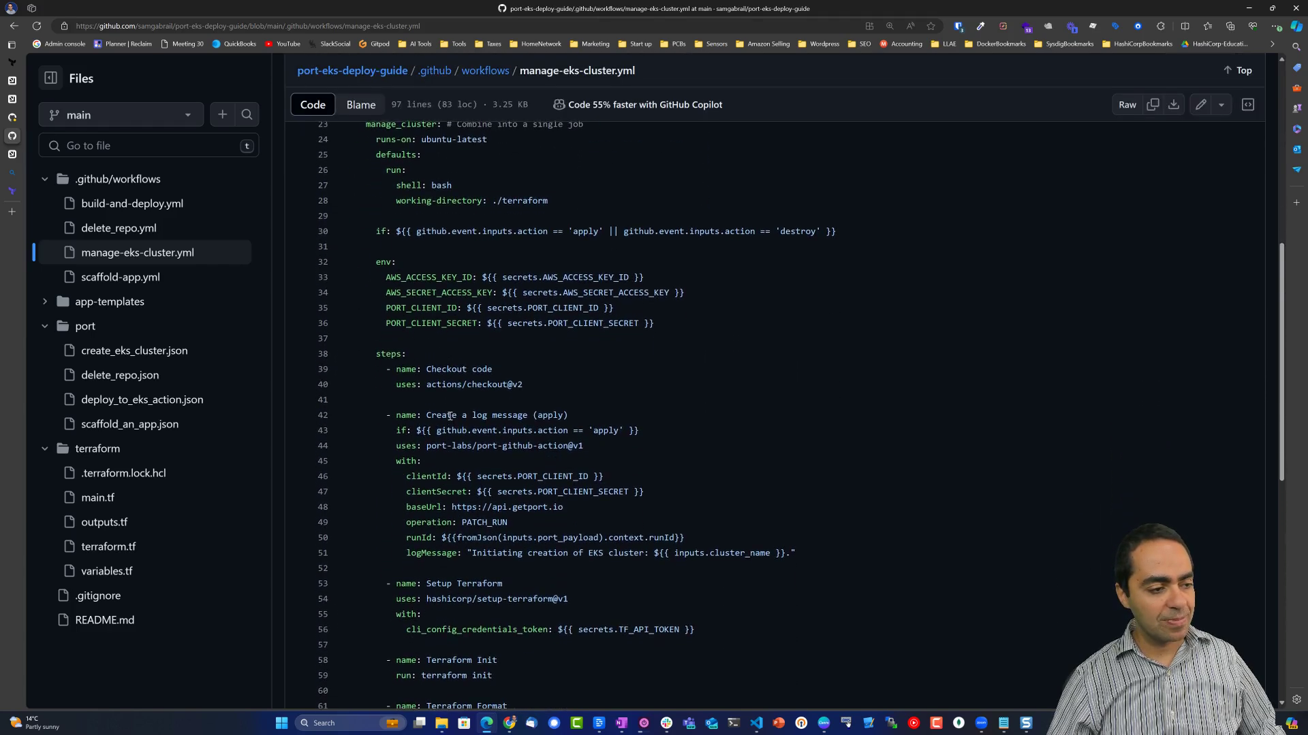
scroll(401, 286, up, 3)
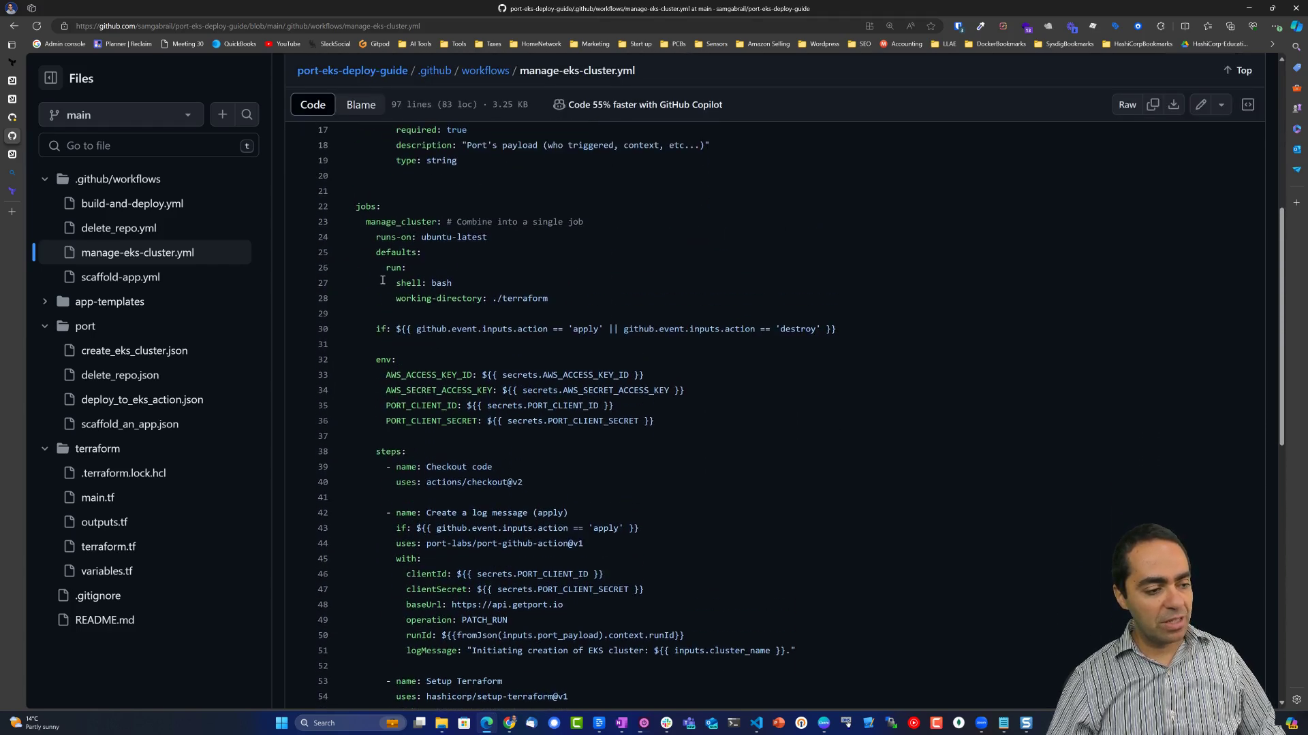
scroll(385, 284, down, 5)
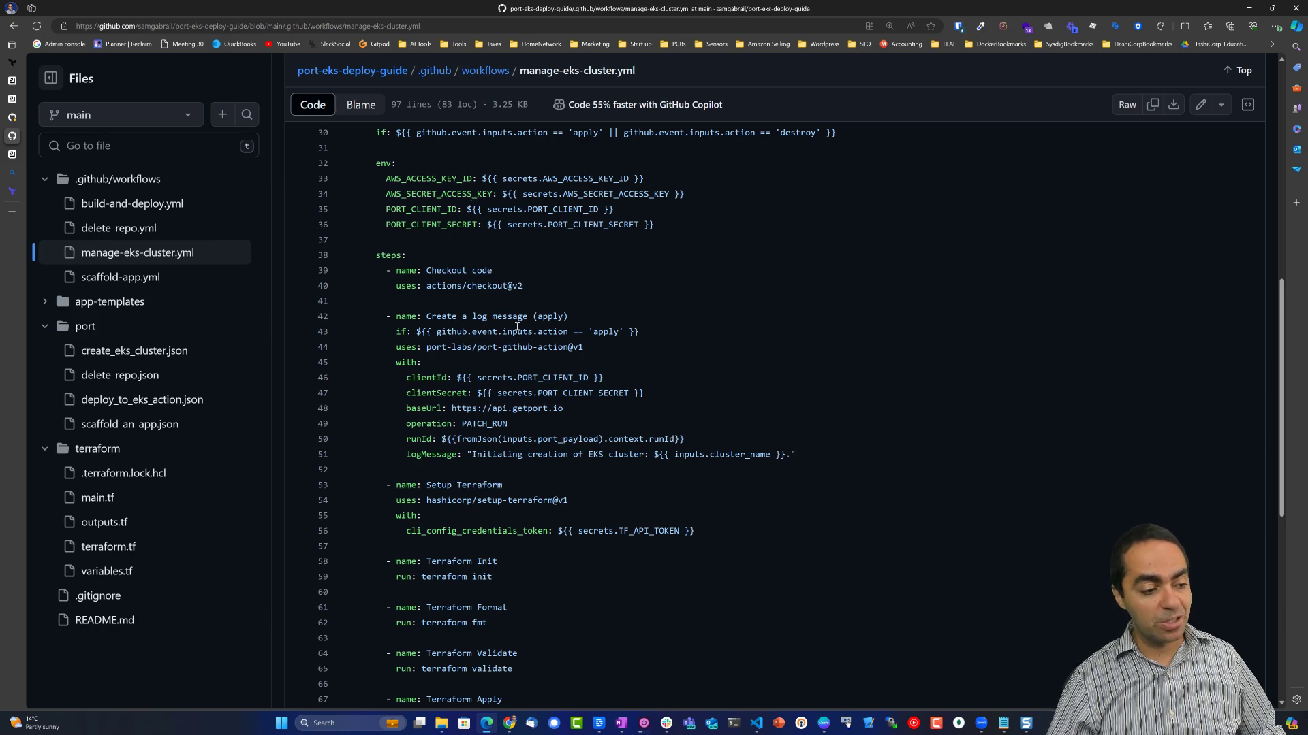
scroll(504, 307, down, 3)
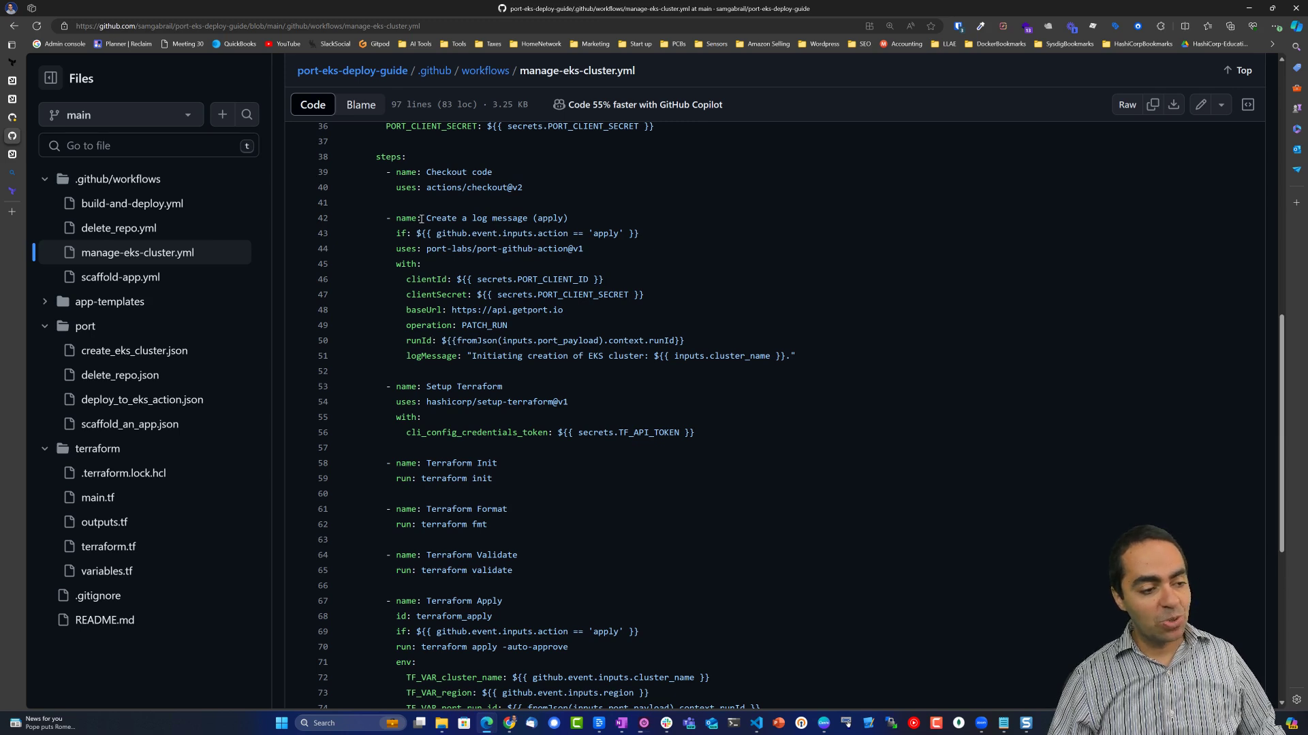
- Compare the workflow's "Create a log message (apply)" step with the run's log stream in Port, and return to the workflow file
scroll(517, 288, down, 2)
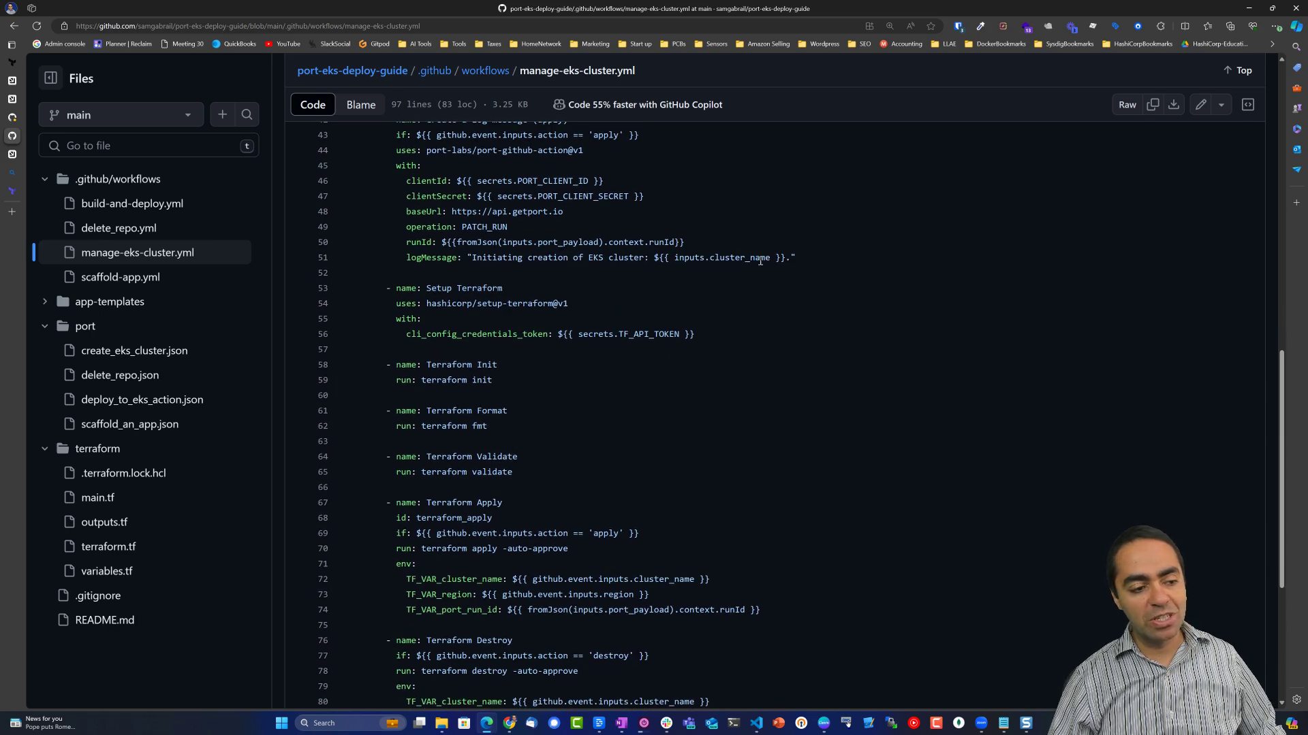
click(11, 101)
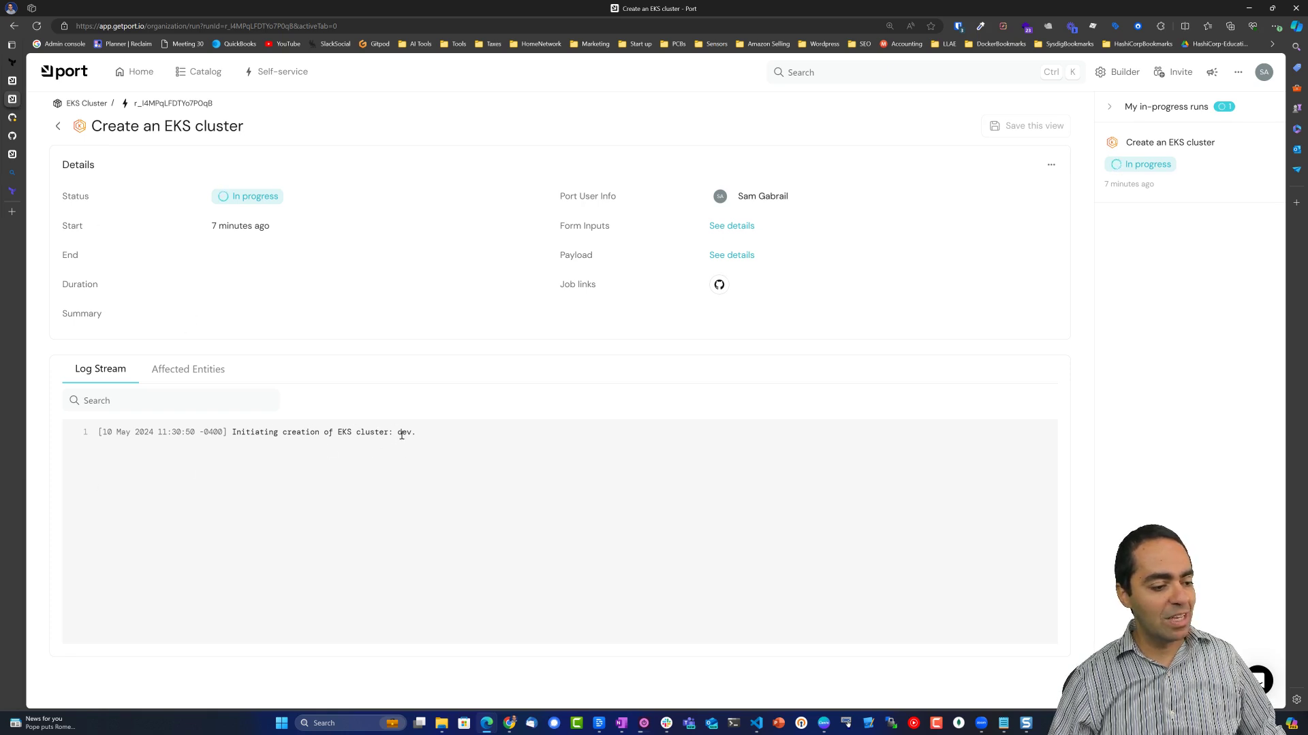
click(15, 135)
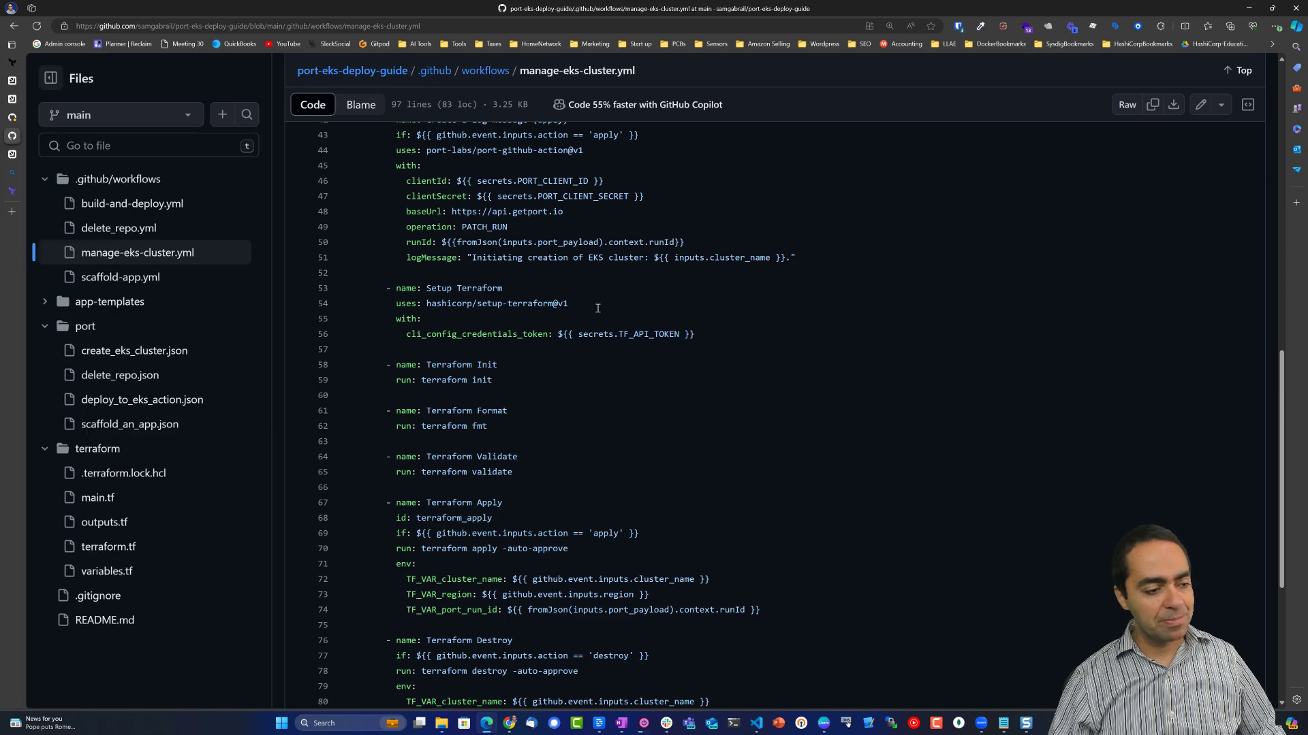
- Read the remaining workflow steps, from Setup Terraform through Terraform Apply and Destroy to the post-action log message
scroll(553, 260, down, 2)
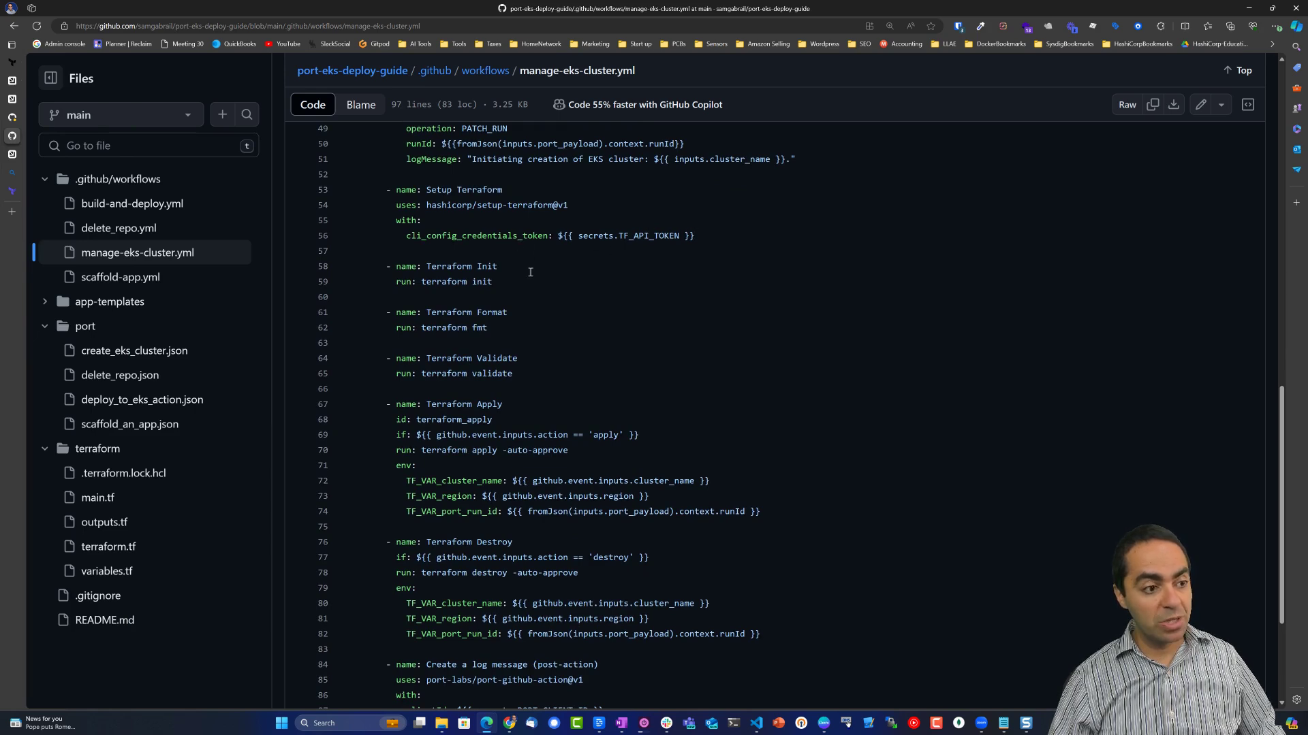
scroll(455, 288, down, 2)
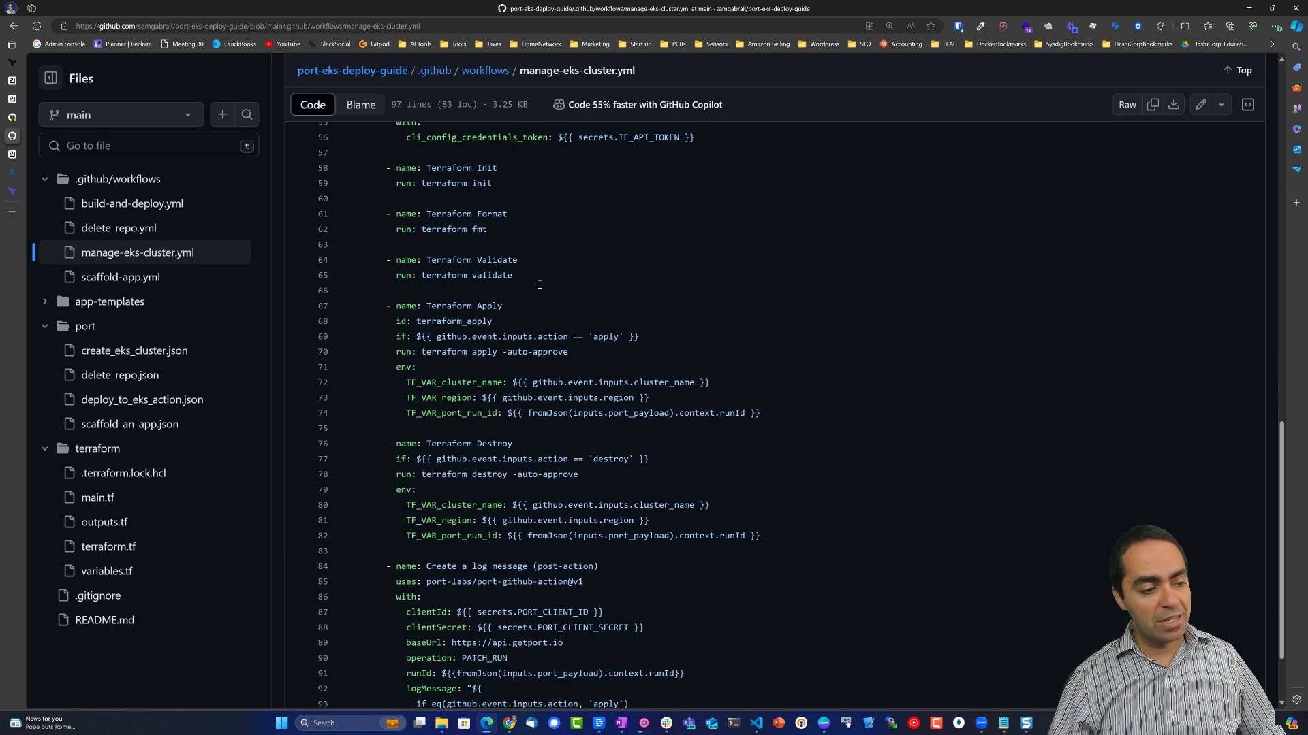
scroll(479, 233, down, 2)
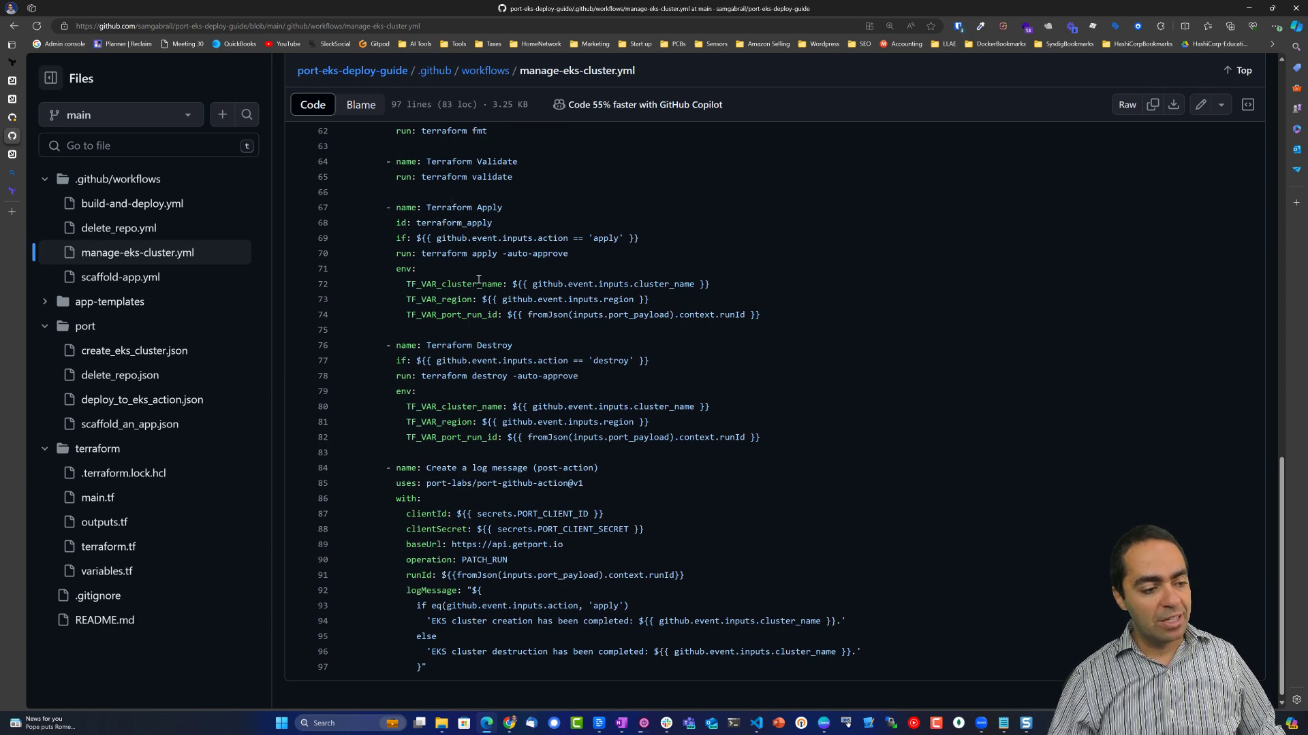
scroll(478, 280, down, 1)
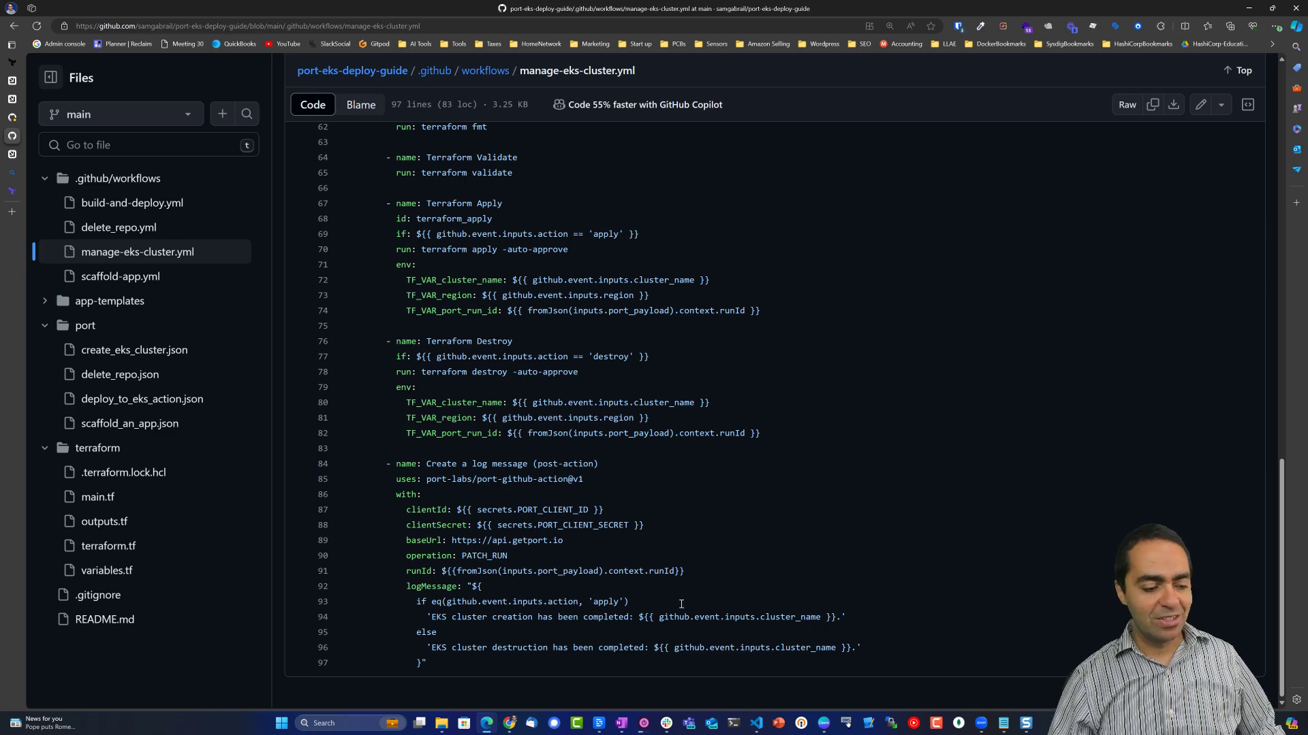
scroll(681, 604, up, 1)
scroll(476, 409, down, 1)
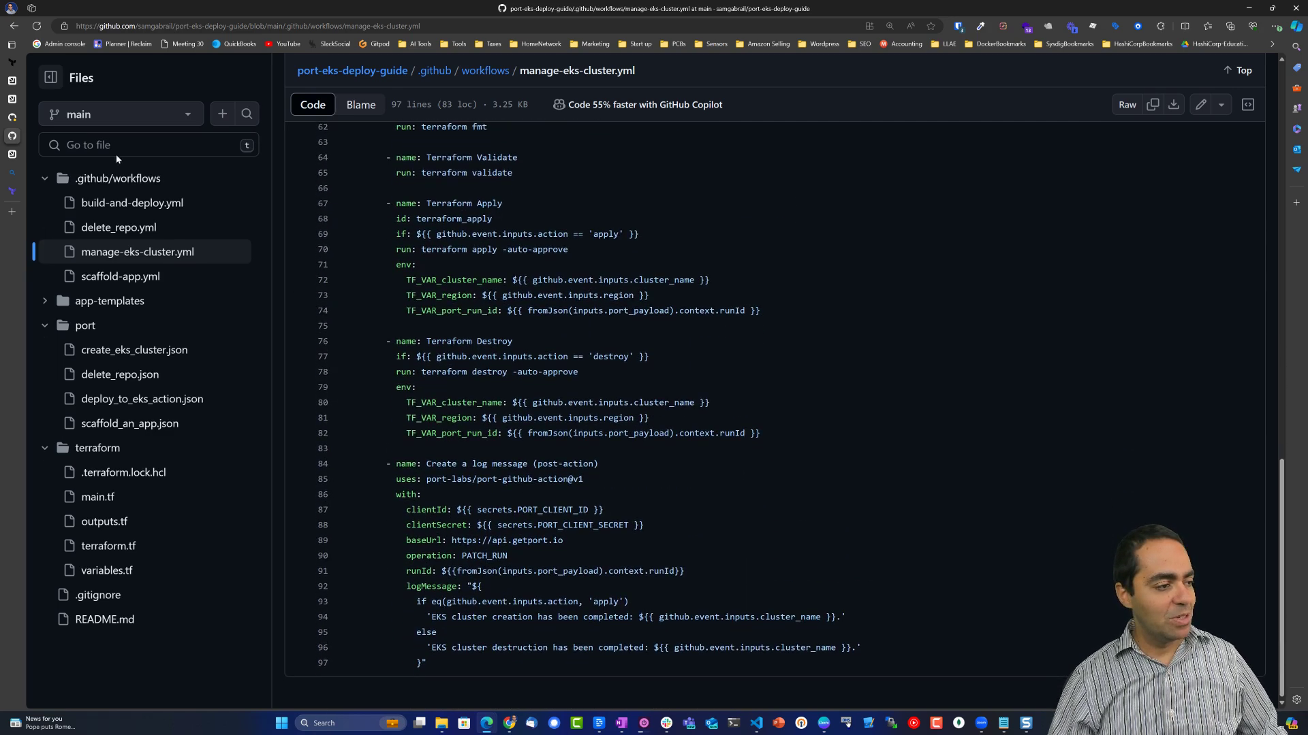
- Switch to the manage_cluster job's log on GitHub and review the Terraform Apply outputs and the post-action steps
click(12, 117)
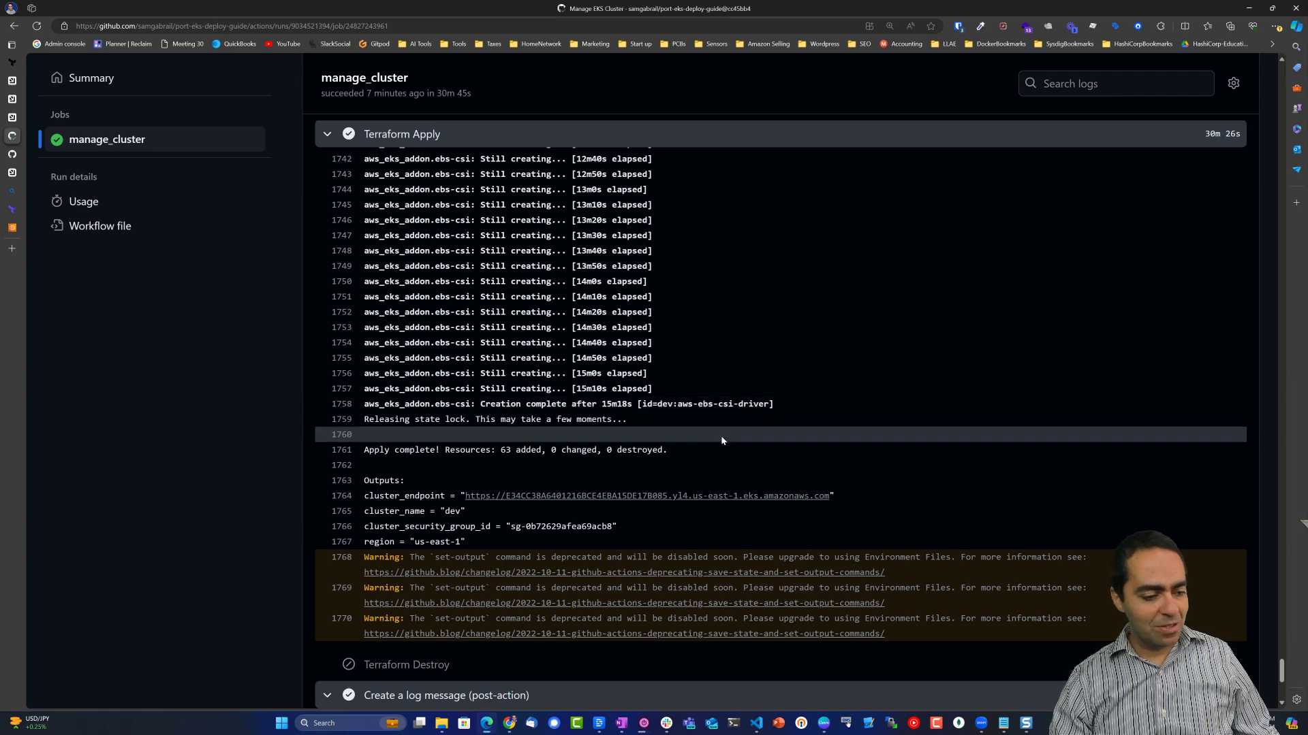
scroll(653, 473, down, 2)
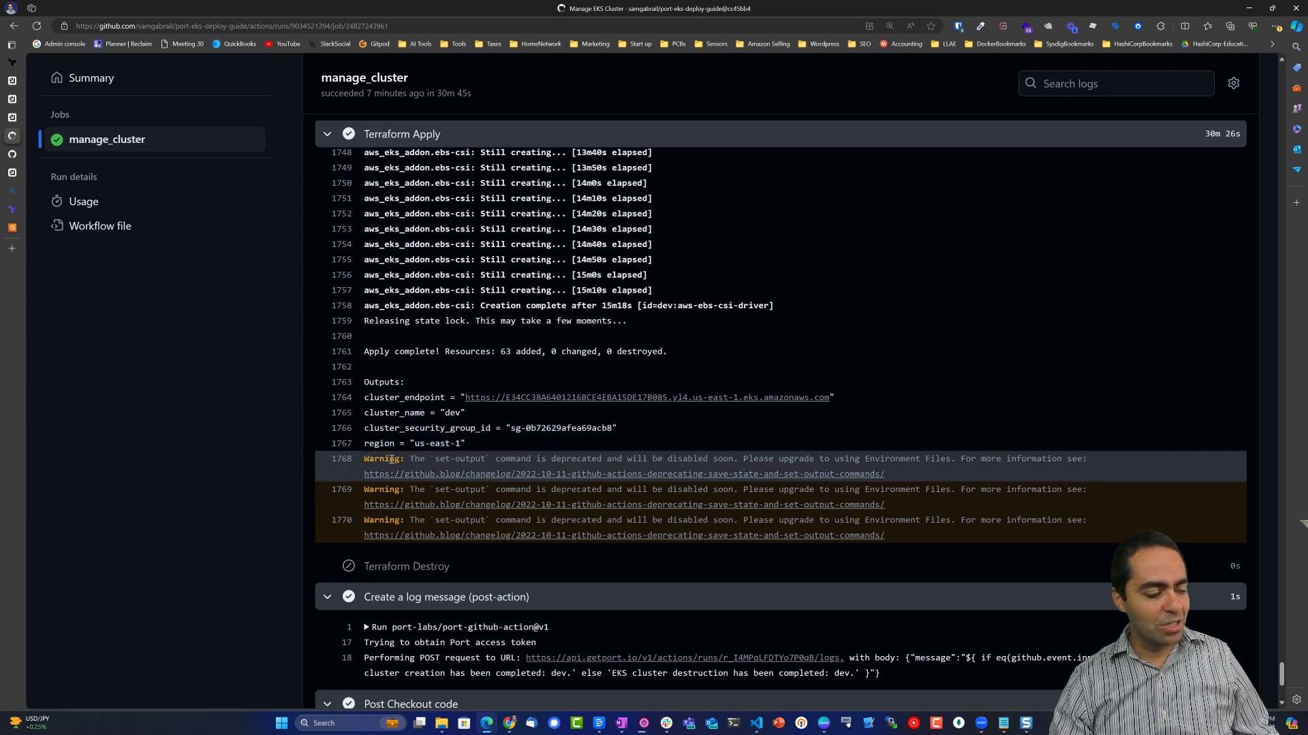
scroll(436, 447, down, 4)
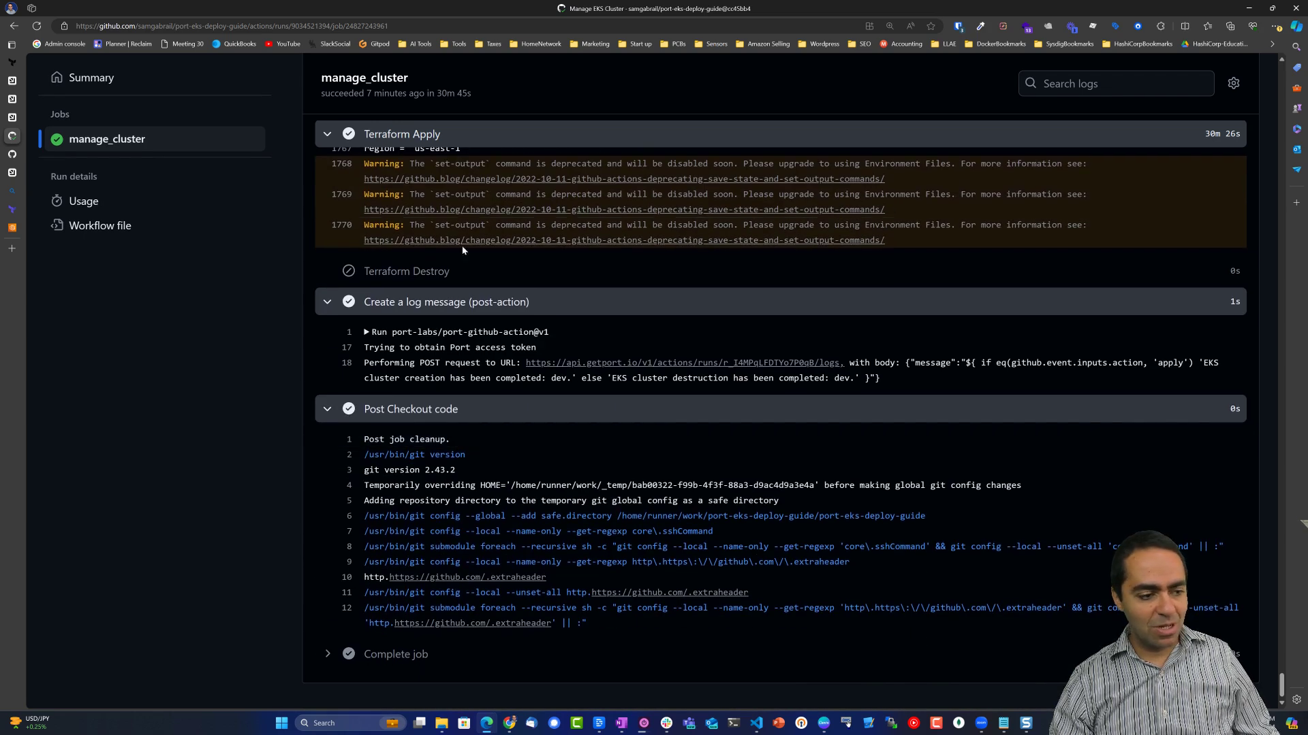
- Return to the "Create an EKS cluster" run in Port and examine its status and the post-action message in the log stream
click(13, 118)
click(24, 100)
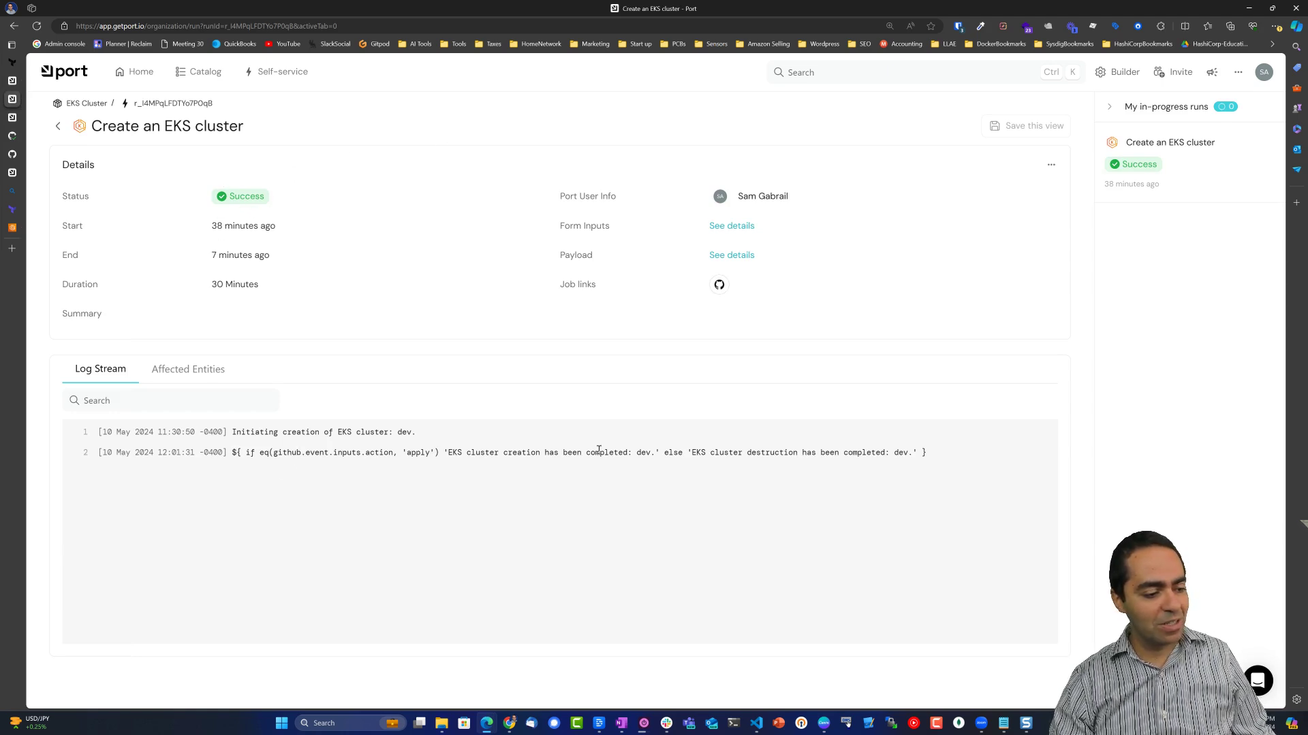
drag(481, 452, 926, 455)
click(537, 465)
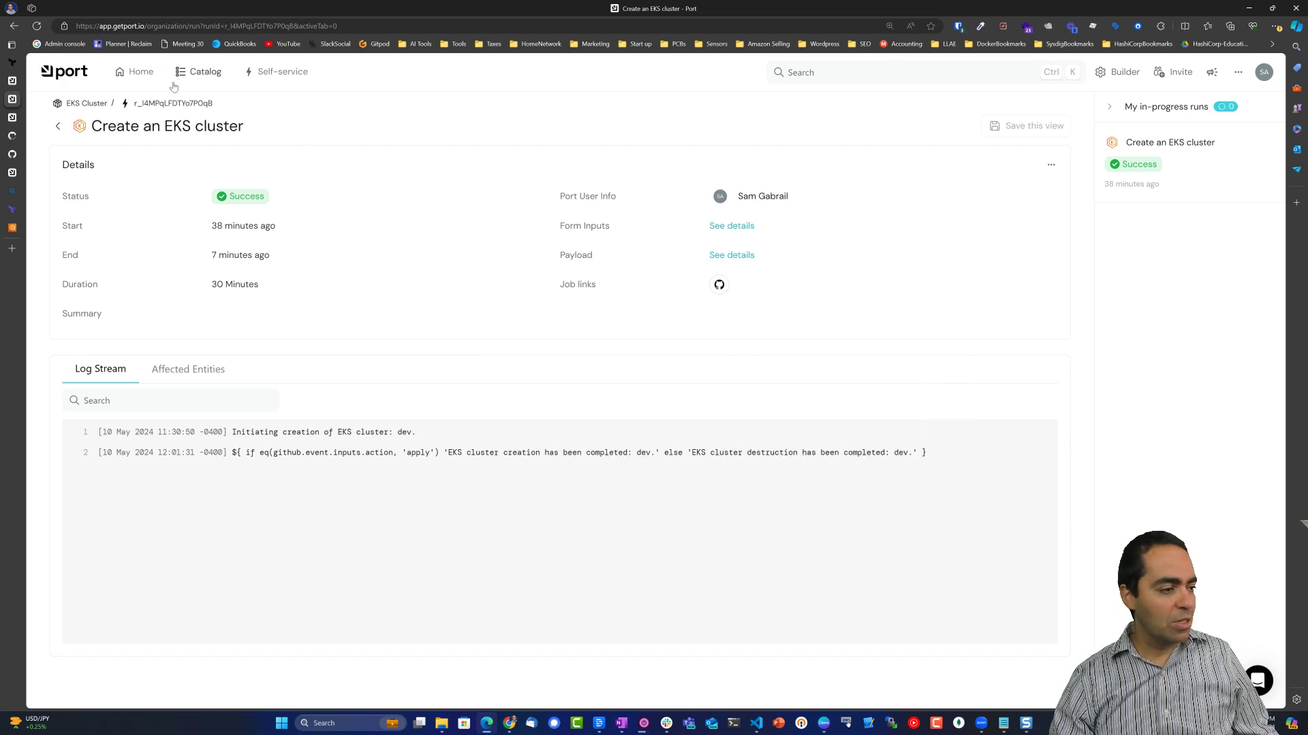
- Go to the EKS Clusters page in the Port catalog and open the dev cluster's entity
click(197, 81)
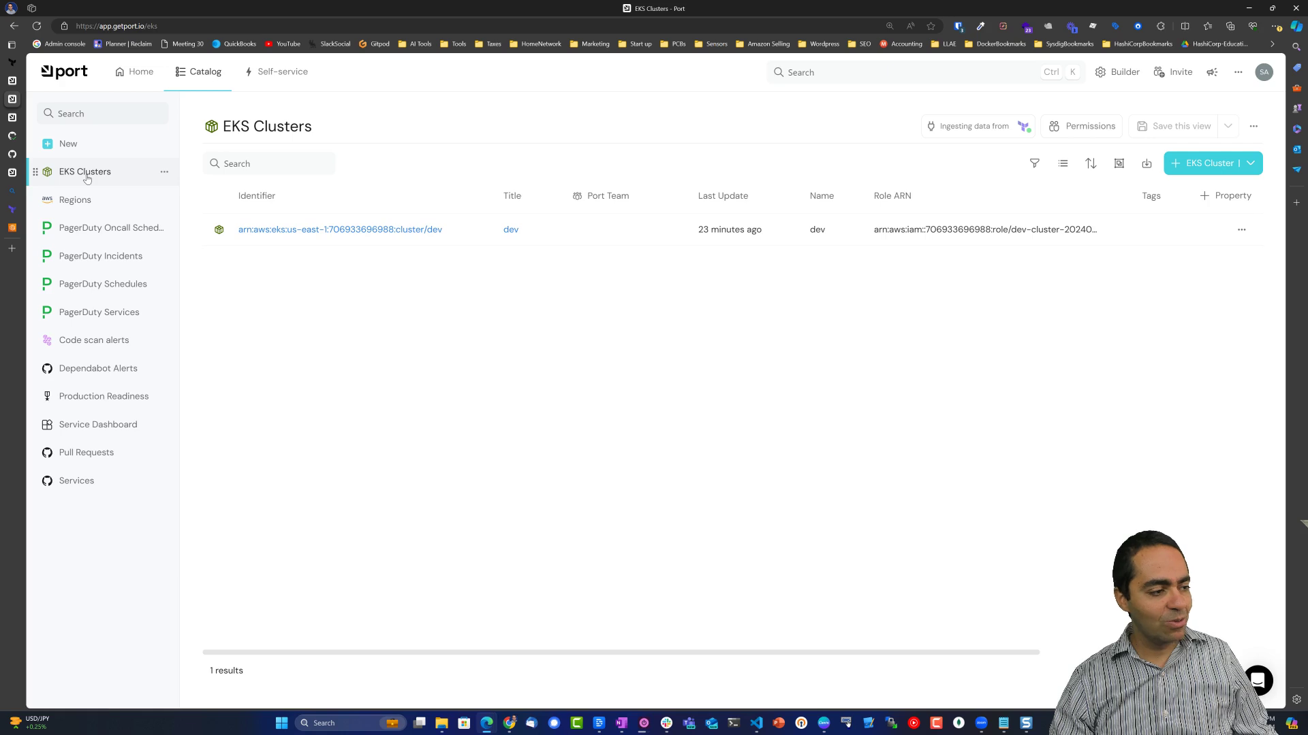
click(314, 238)
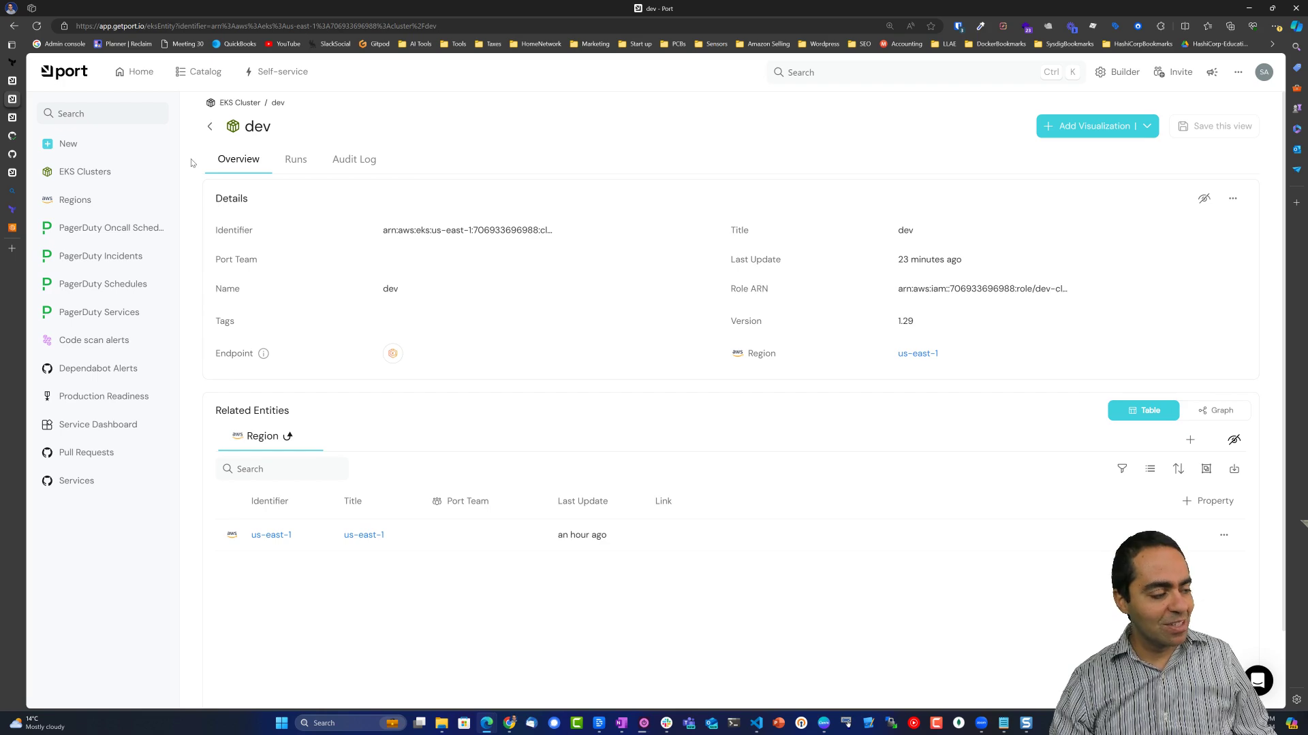
- Switch to the Amazon EKS console, enlarge the page to 125%, open the dev cluster and review its overview
click(12, 229)
key(ctrl+plus)
key(ctrl+plus)
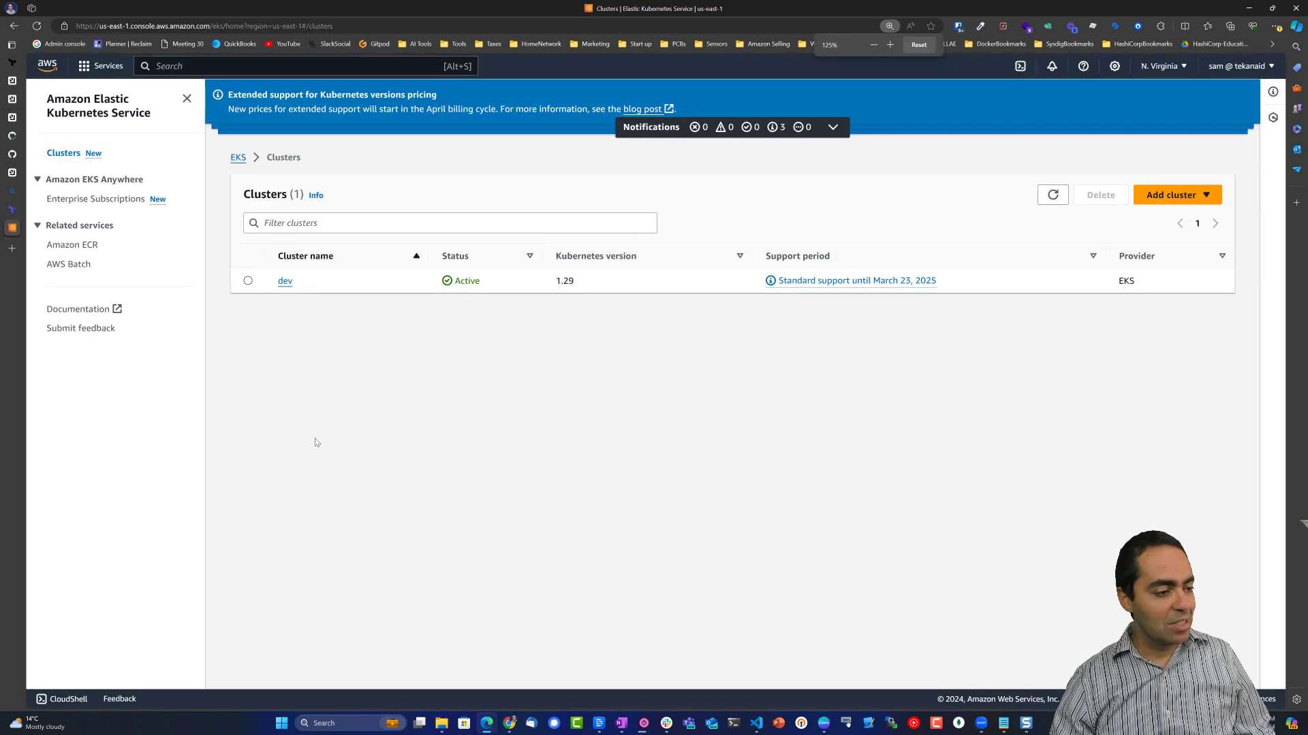
click(284, 282)
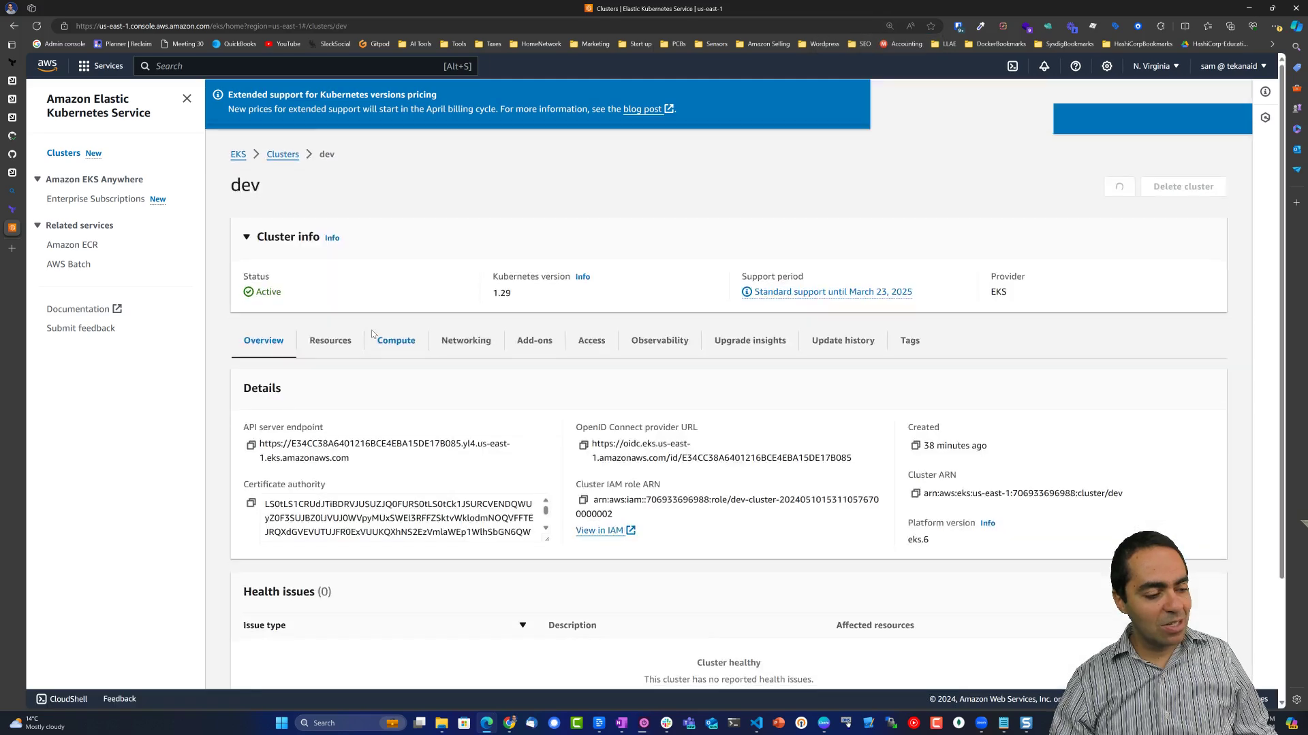
scroll(371, 333, down, 2)
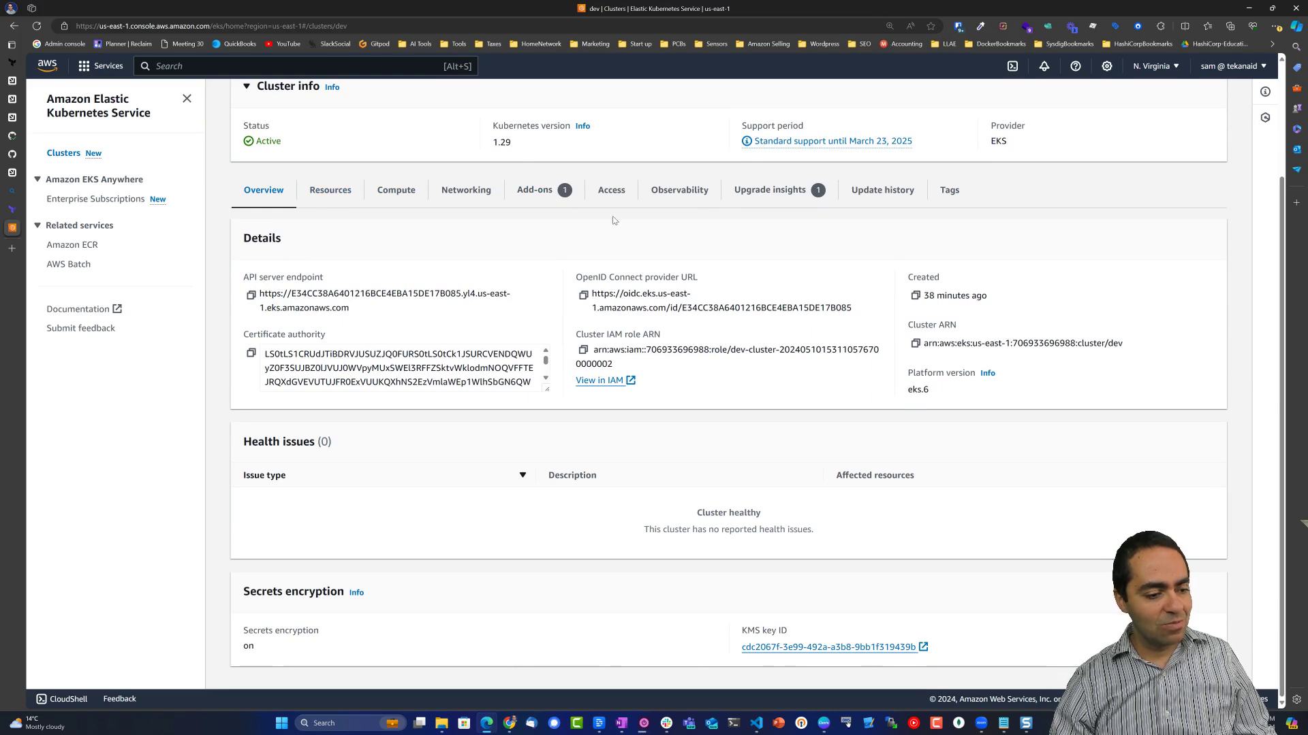
- Look through the dev cluster's resources, compute and add-ons in the EKS console
click(329, 205)
click(397, 192)
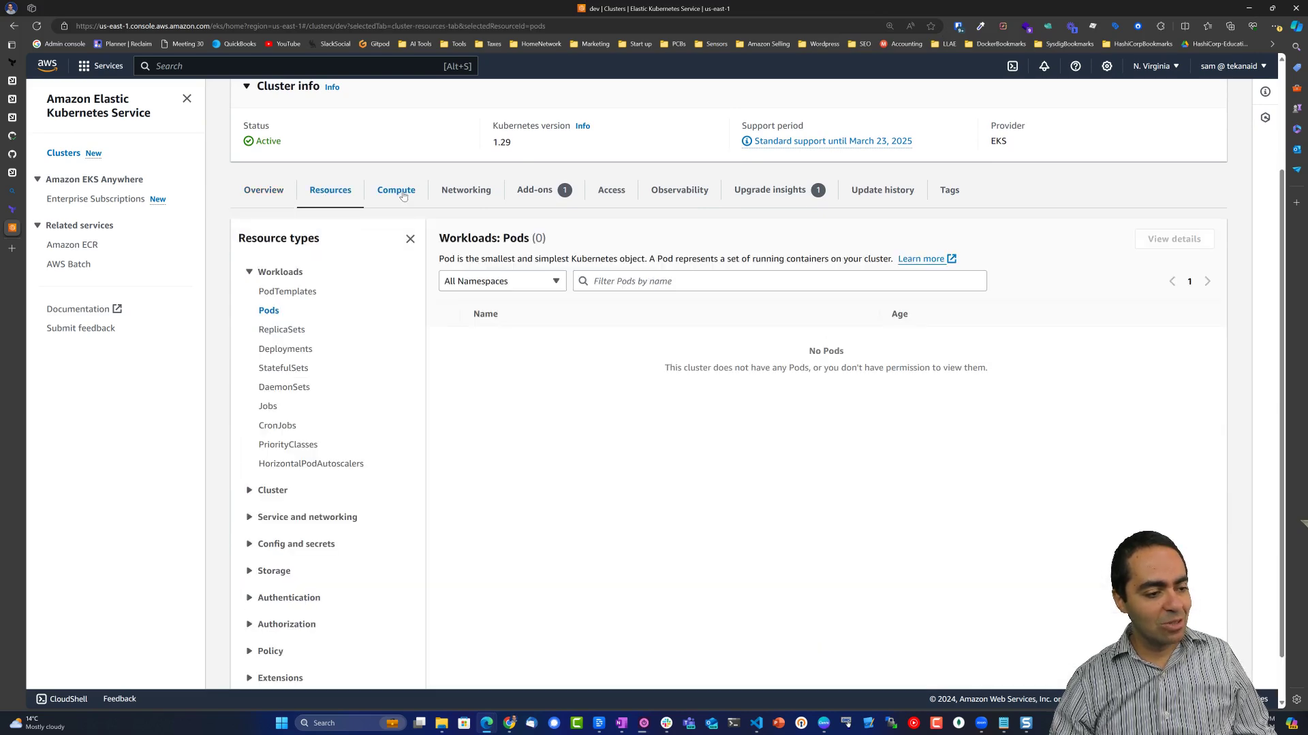
click(520, 194)
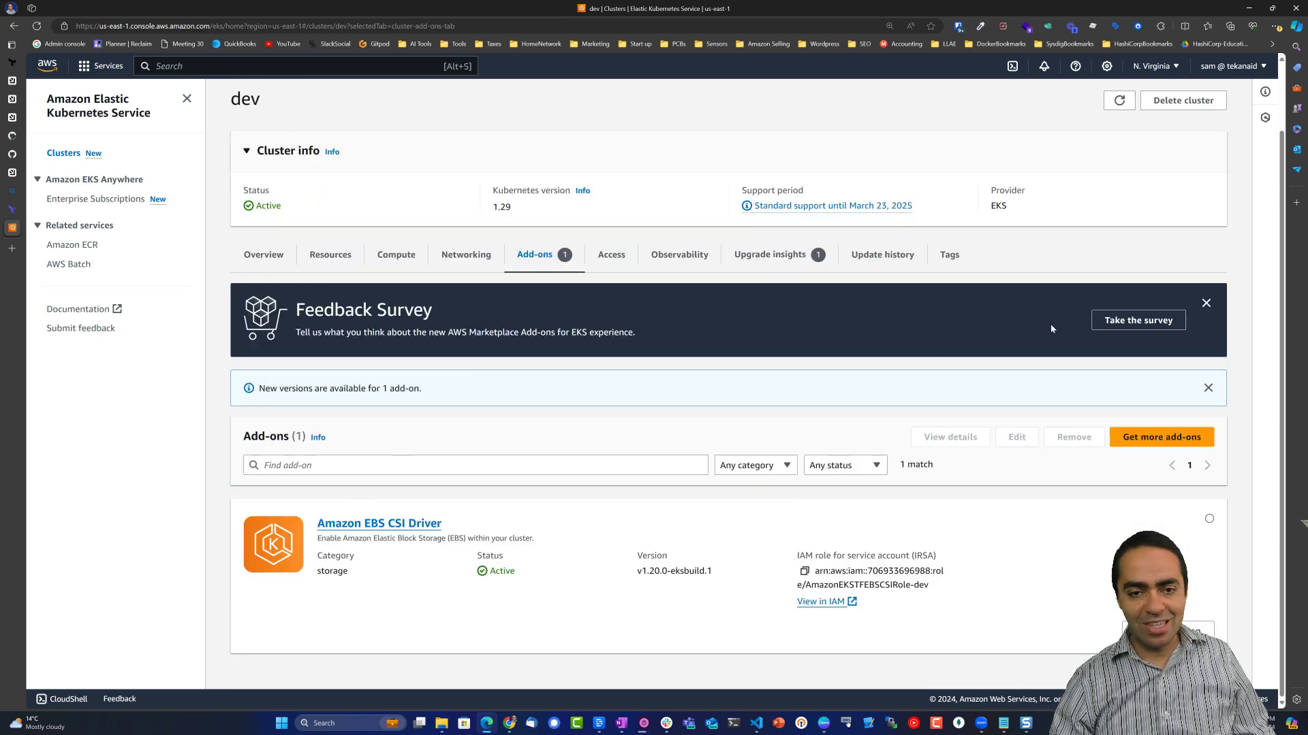
- Return to the Port documentation and read the "Scaffolding a Node.js app" section with its GitHub workflow
click(10, 82)
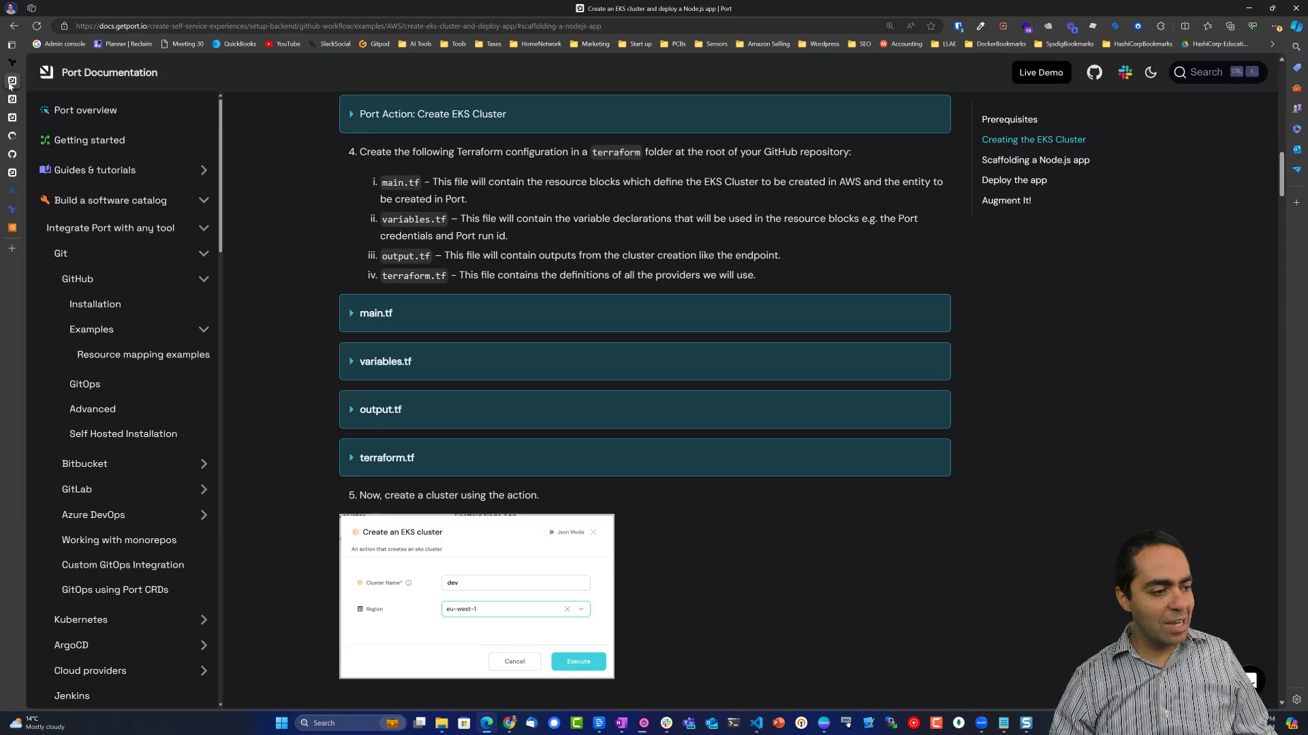
scroll(555, 269, down, 9)
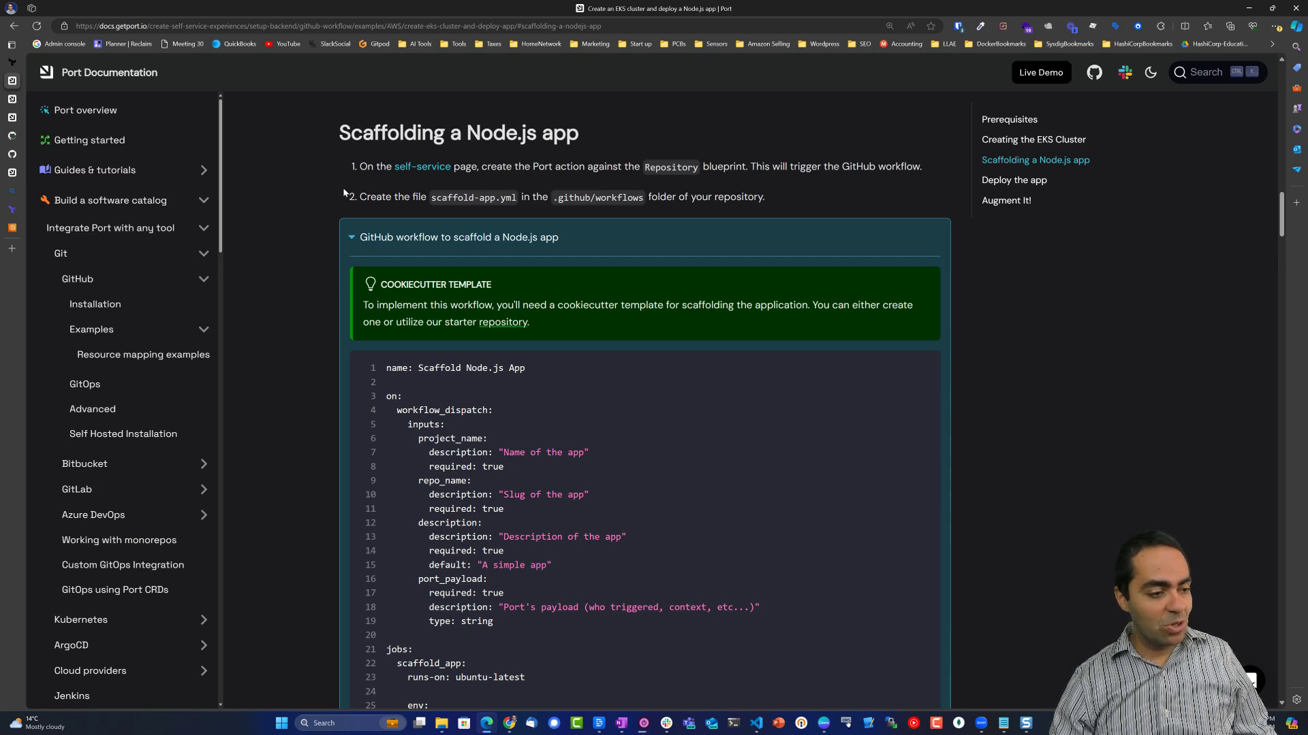
scroll(344, 193, down, 1)
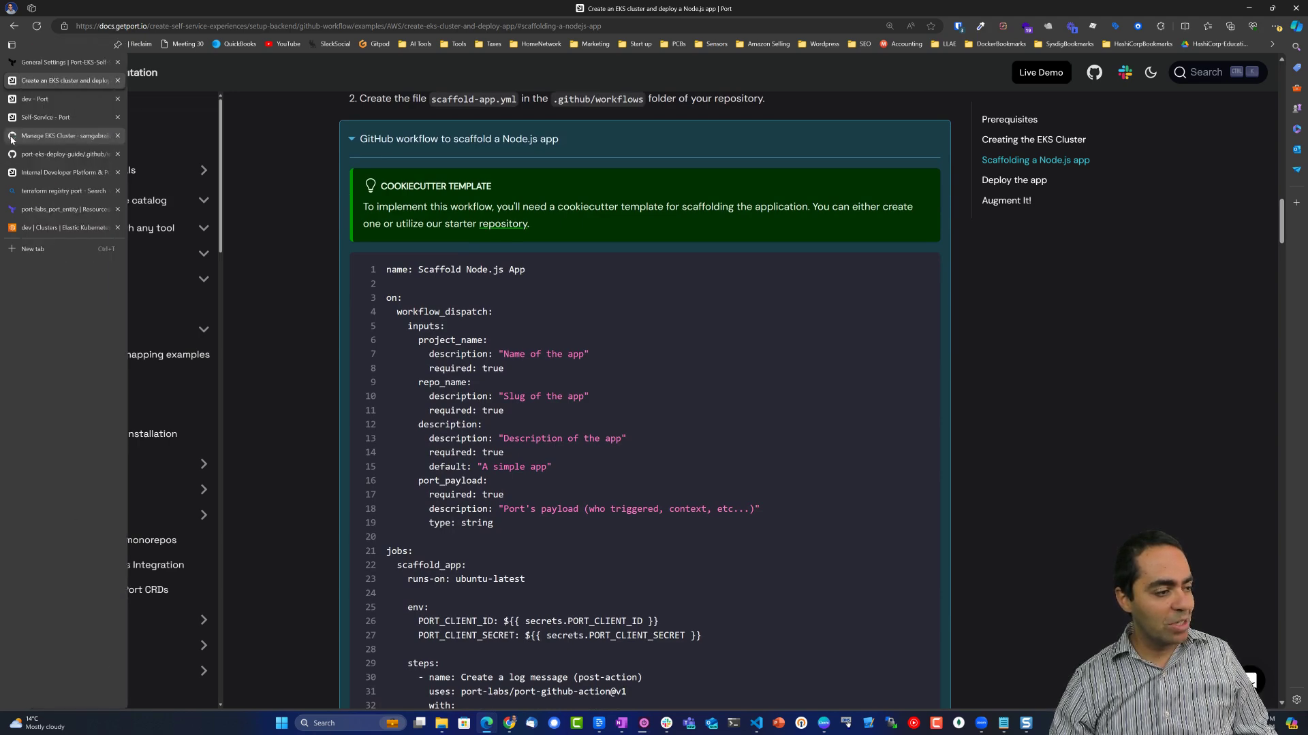
- Switch to the port-eks-deploy-guide repository on GitHub and copy the full contents of port/scaffold_an_app.json
click(23, 155)
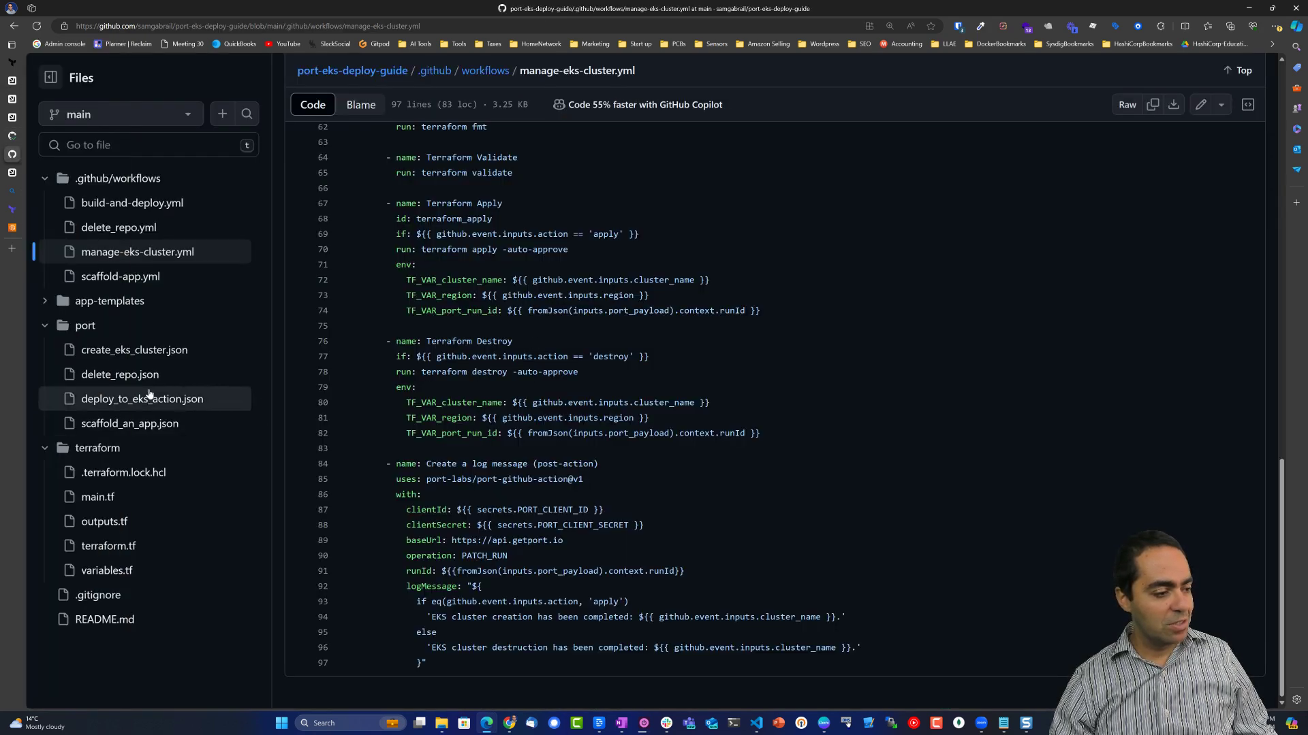
click(109, 426)
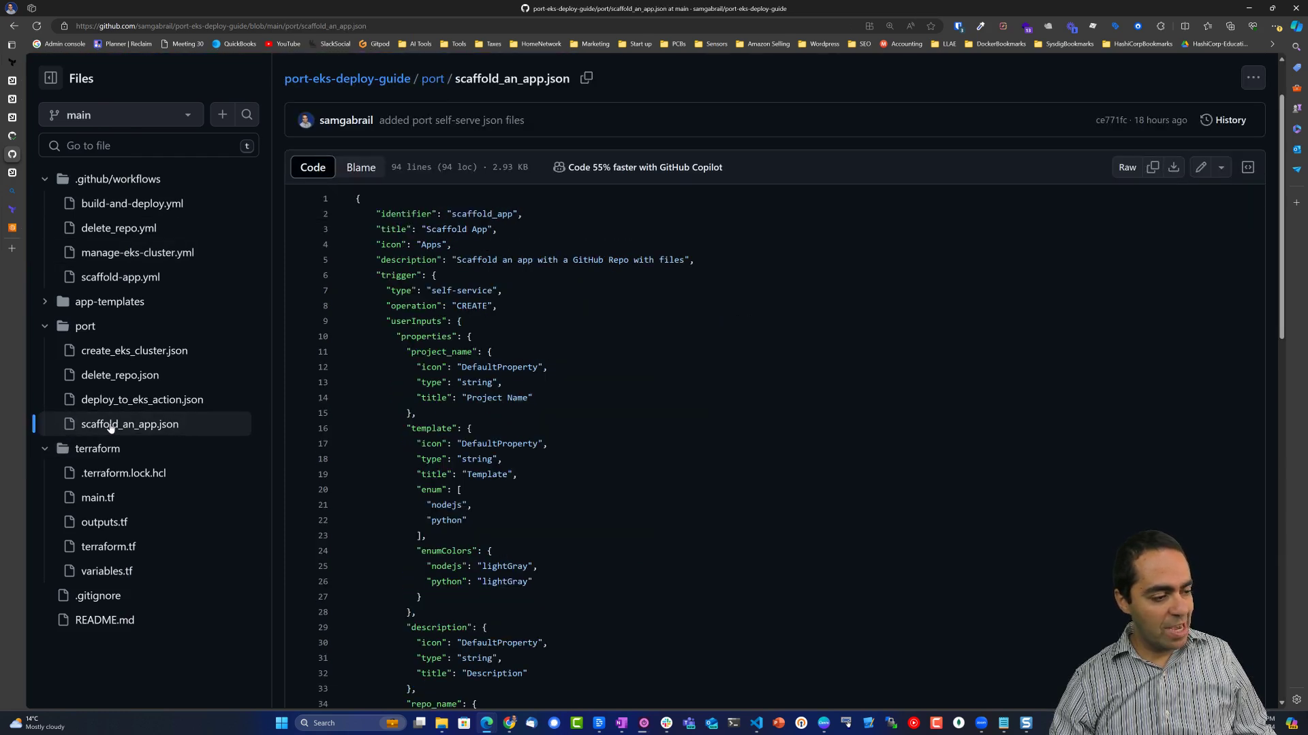
click(1154, 168)
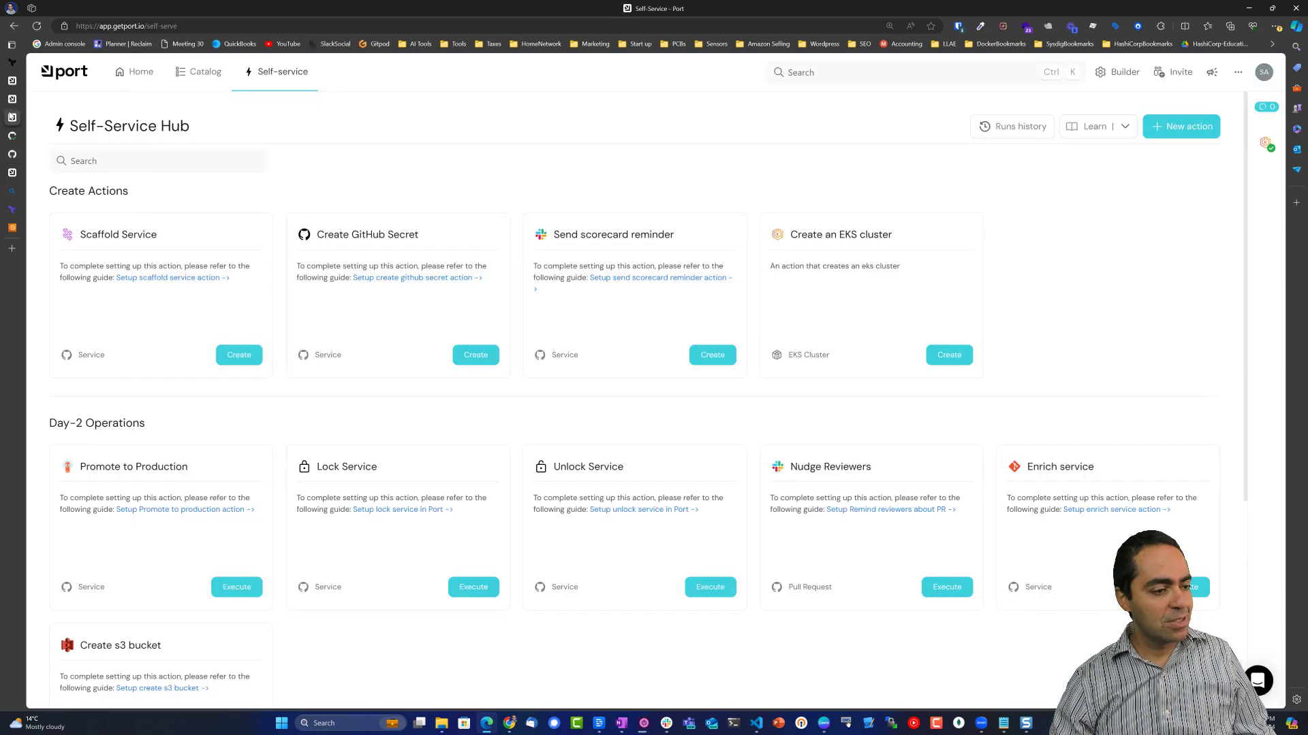
- Create a new self-service action in Port by replacing its JSON with the copied scaffold app definition, and save it
click(21, 114)
click(1181, 126)
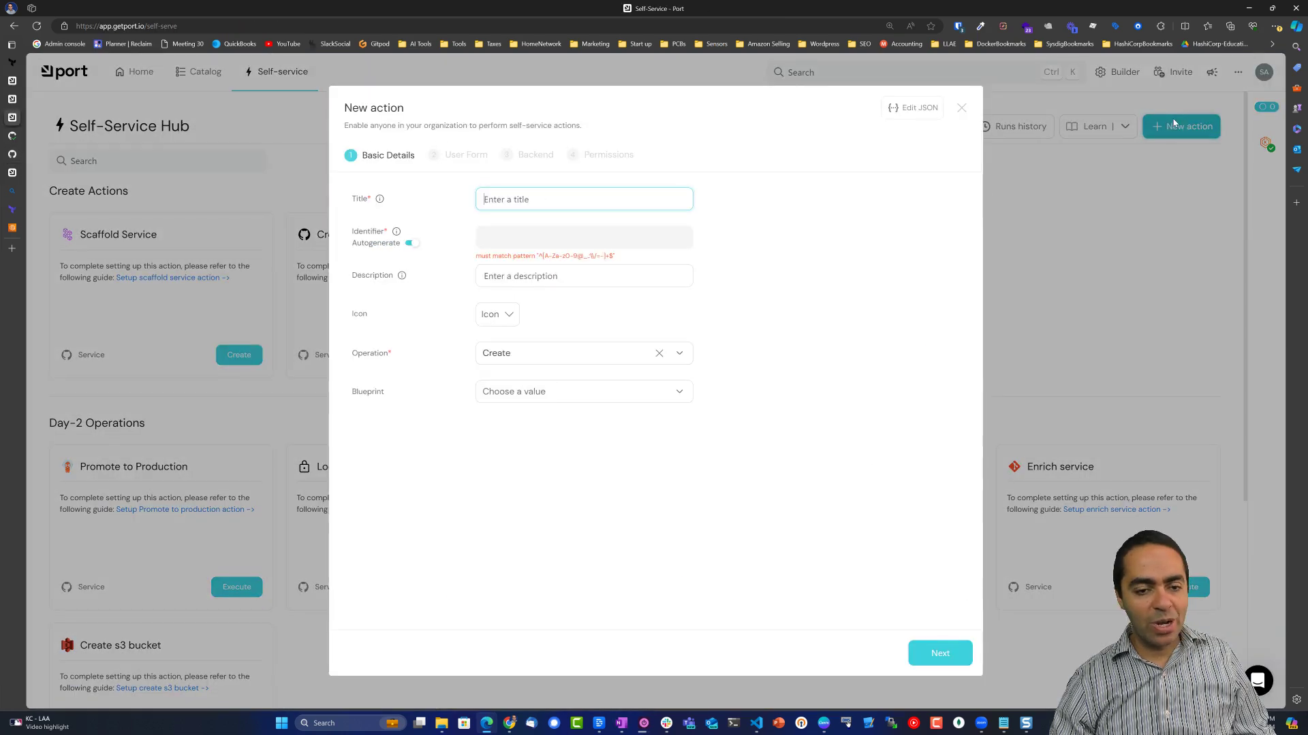
click(913, 108)
key(ctrl+a)
key(ctrl+v)
scroll(601, 341, up, 10)
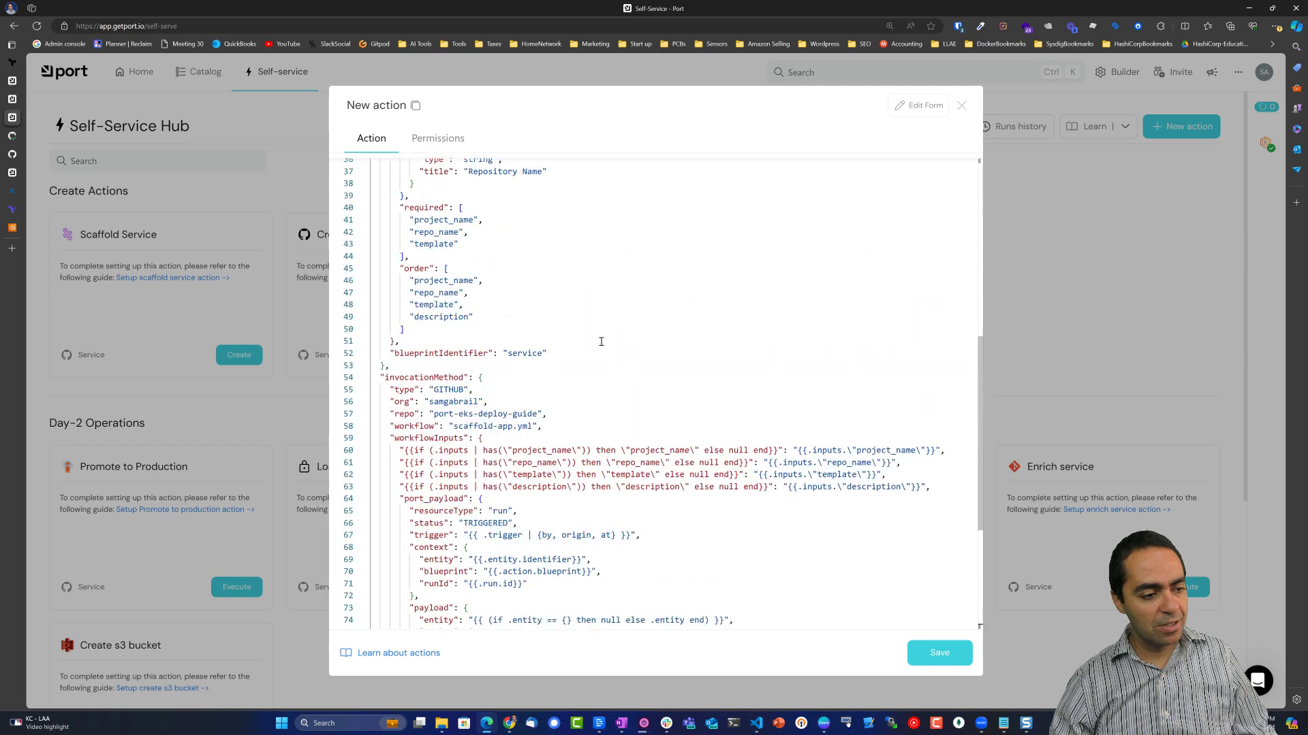
click(931, 650)
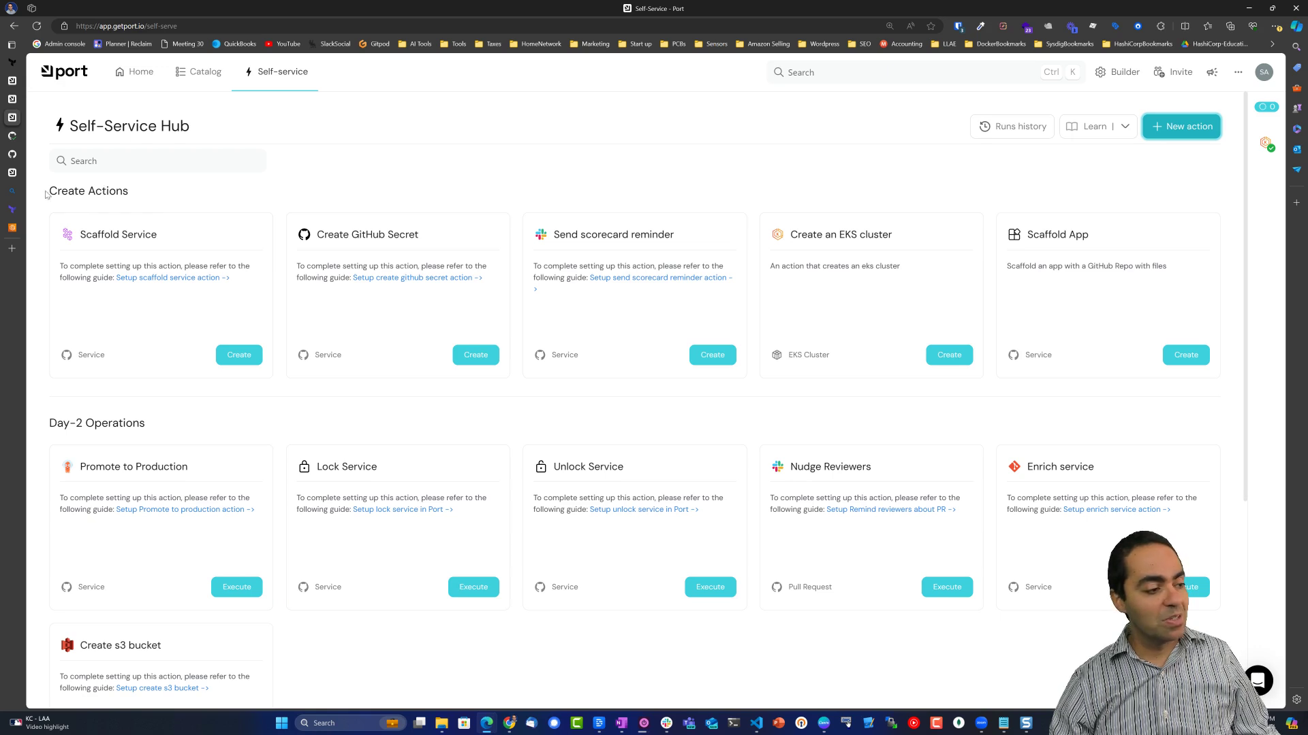
- Look through the Create, Day-2 and Delete action groups in Port's Self-Service Hub
scroll(121, 210, down, 3)
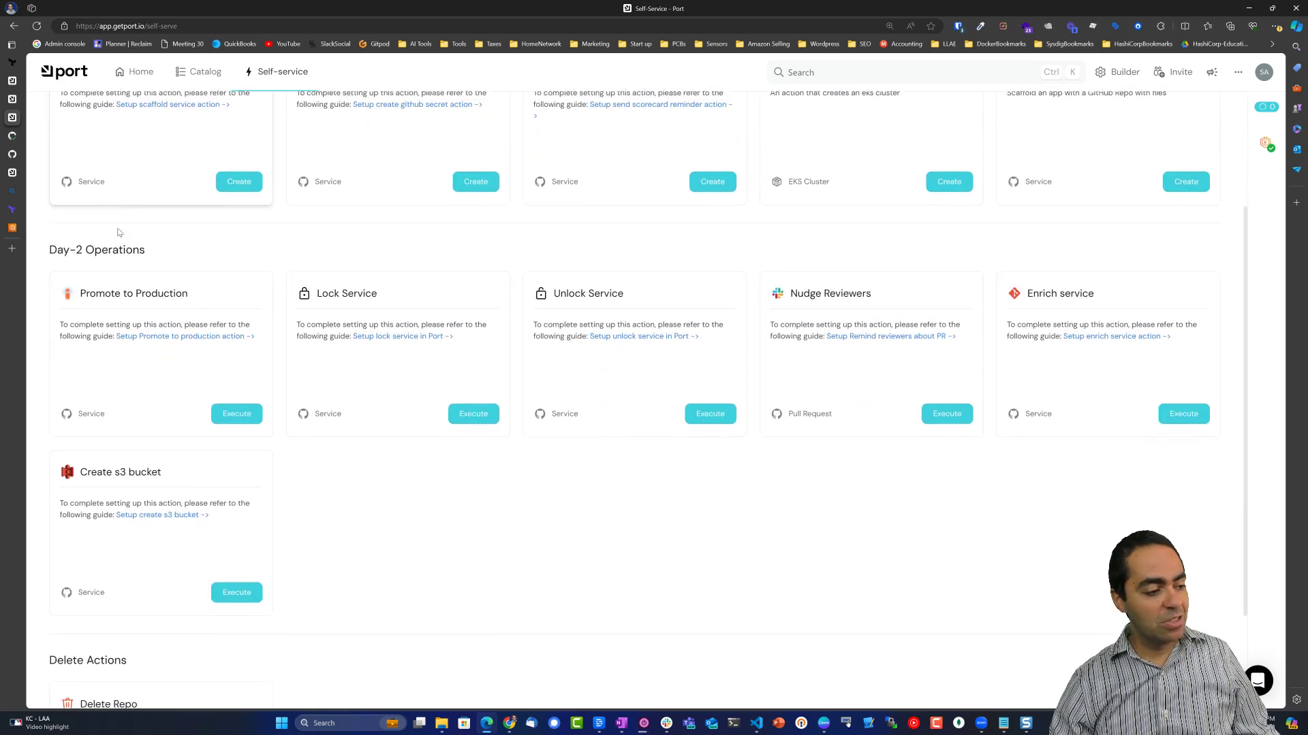
scroll(134, 256, down, 2)
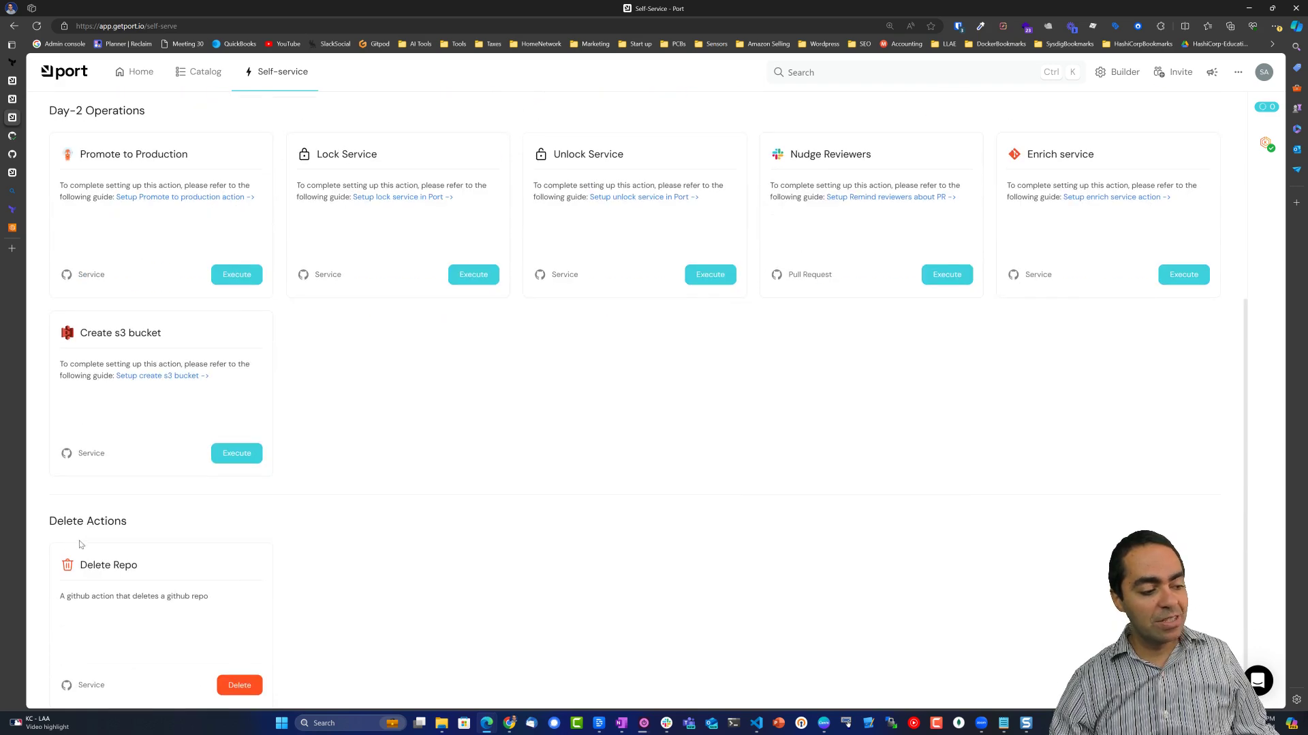
scroll(153, 545, up, 5)
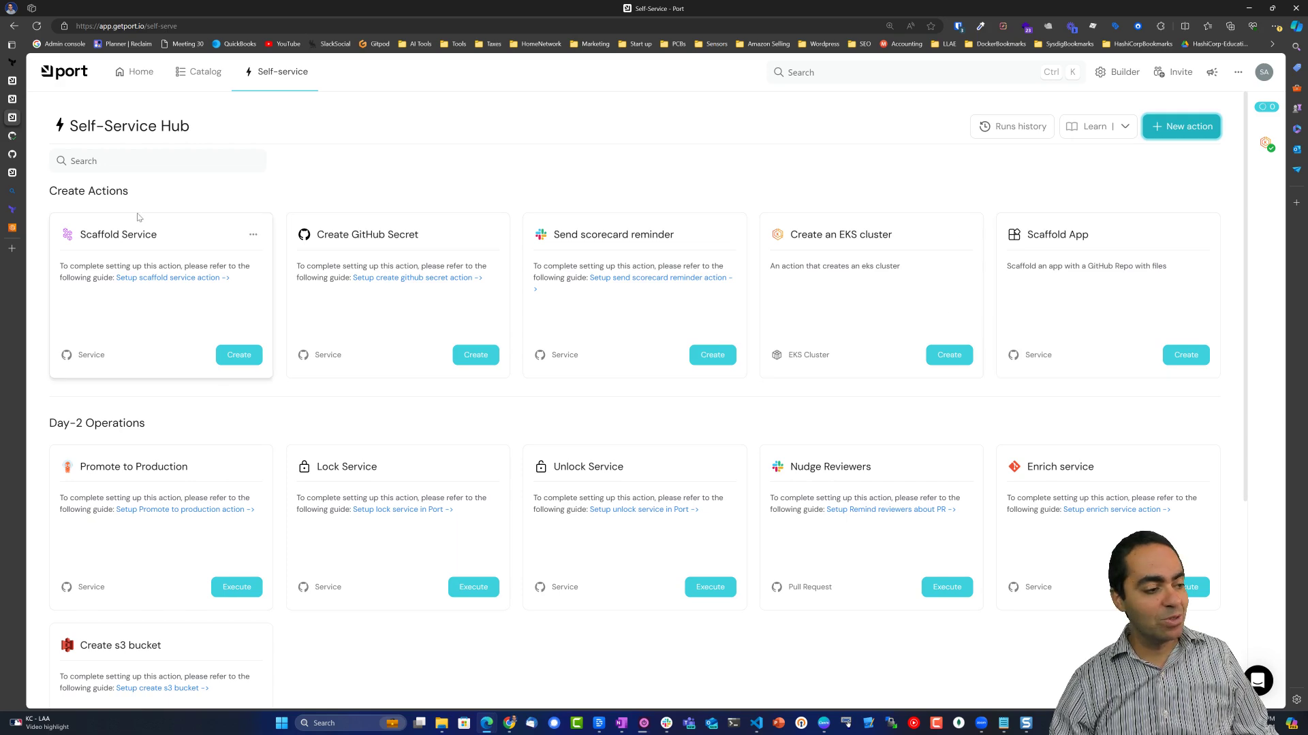
scroll(132, 337, down, 3)
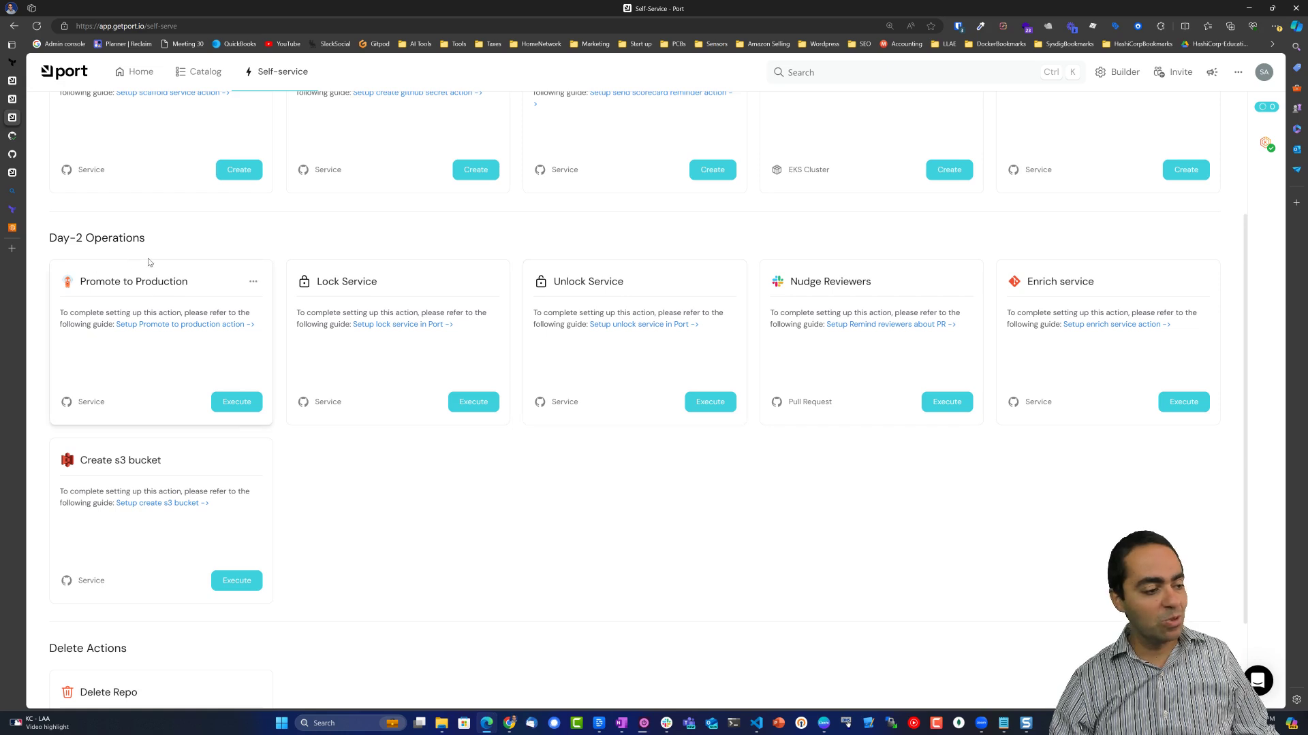
scroll(333, 440, down, 2)
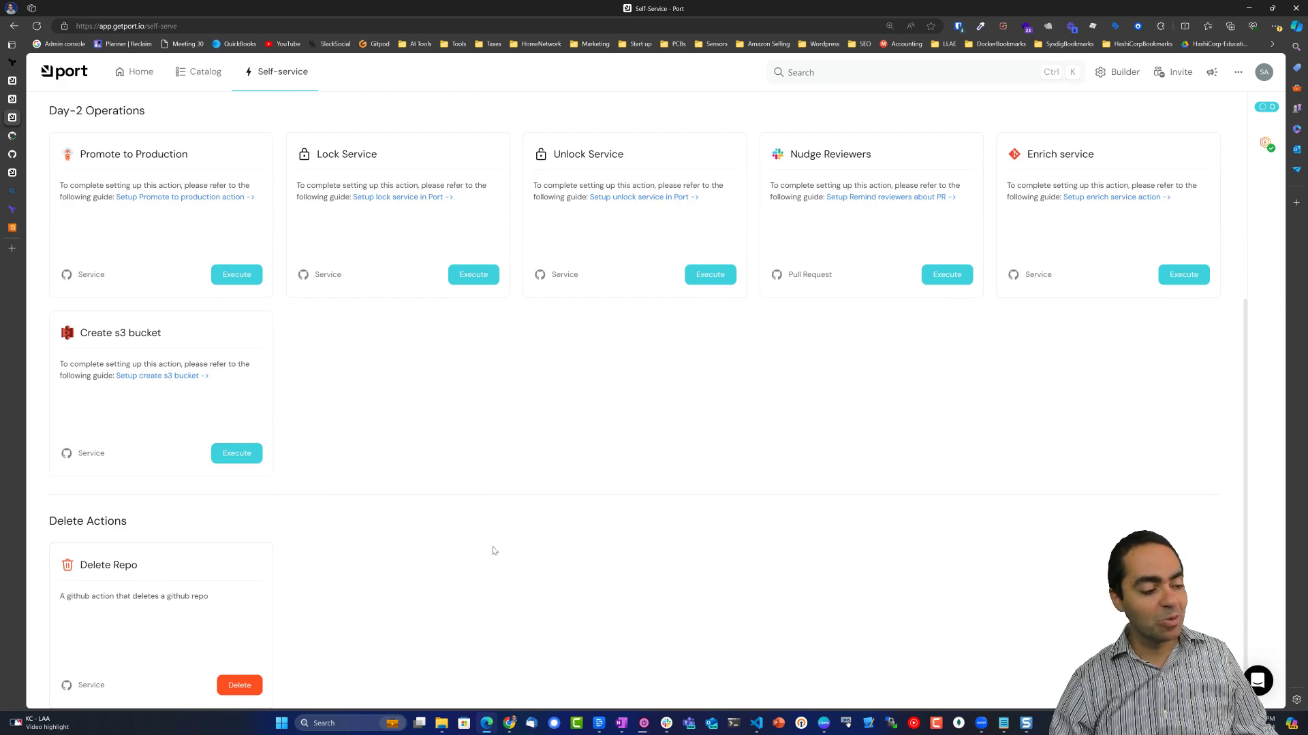
scroll(781, 466, up, 3)
scroll(780, 467, up, 1)
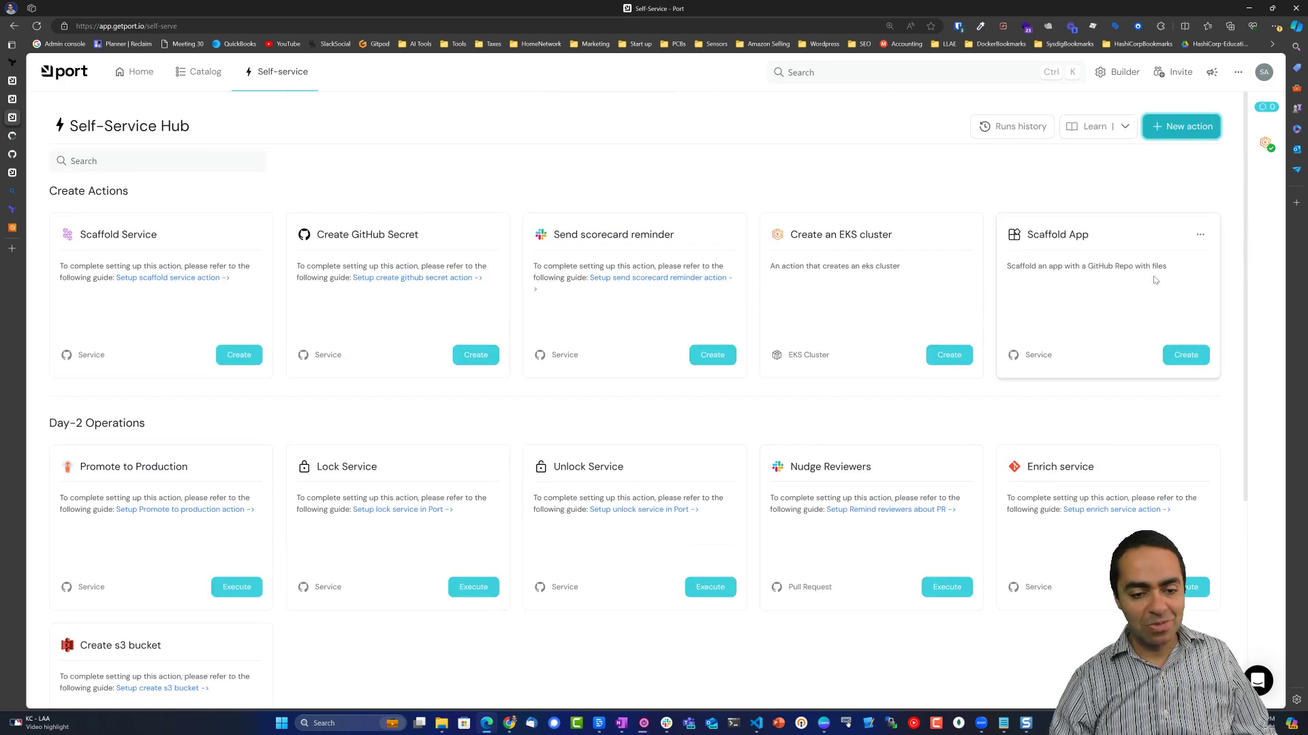
- Open the Scaffold App action for editing and examine its basic details, available operation types and user form inputs
click(1200, 232)
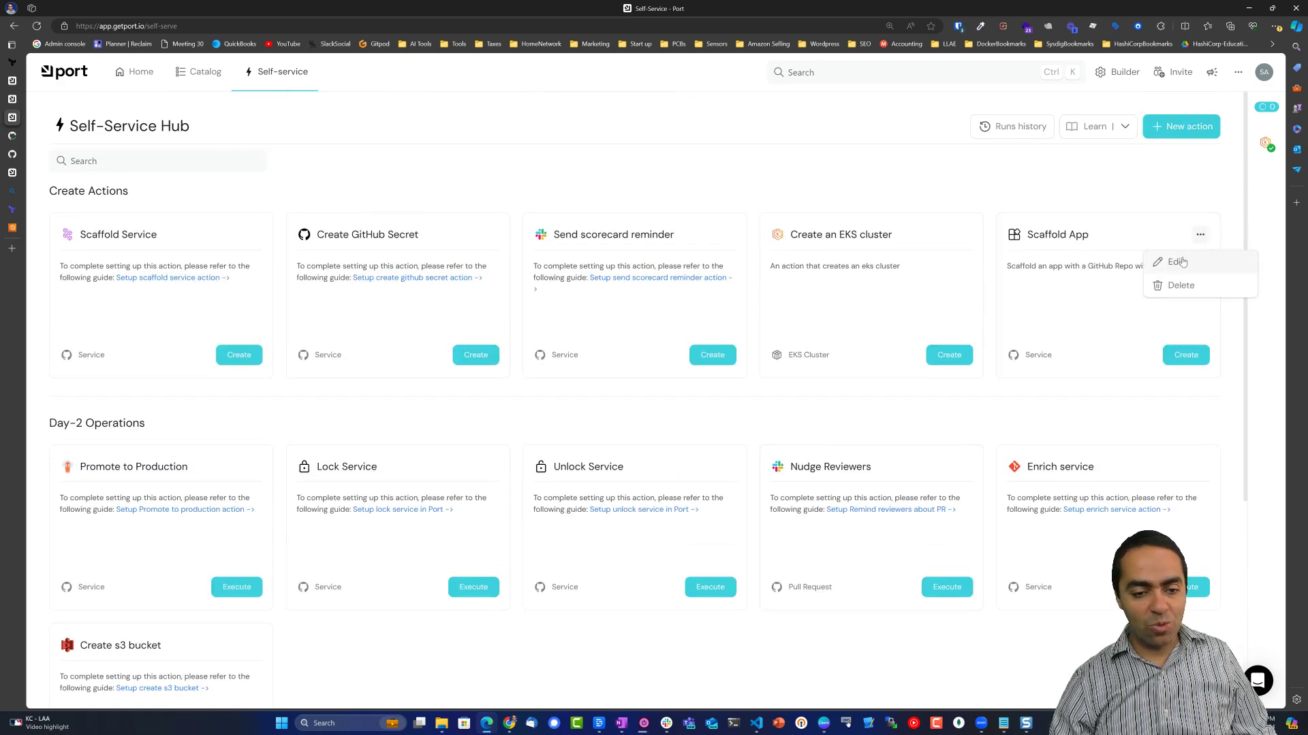
click(1182, 259)
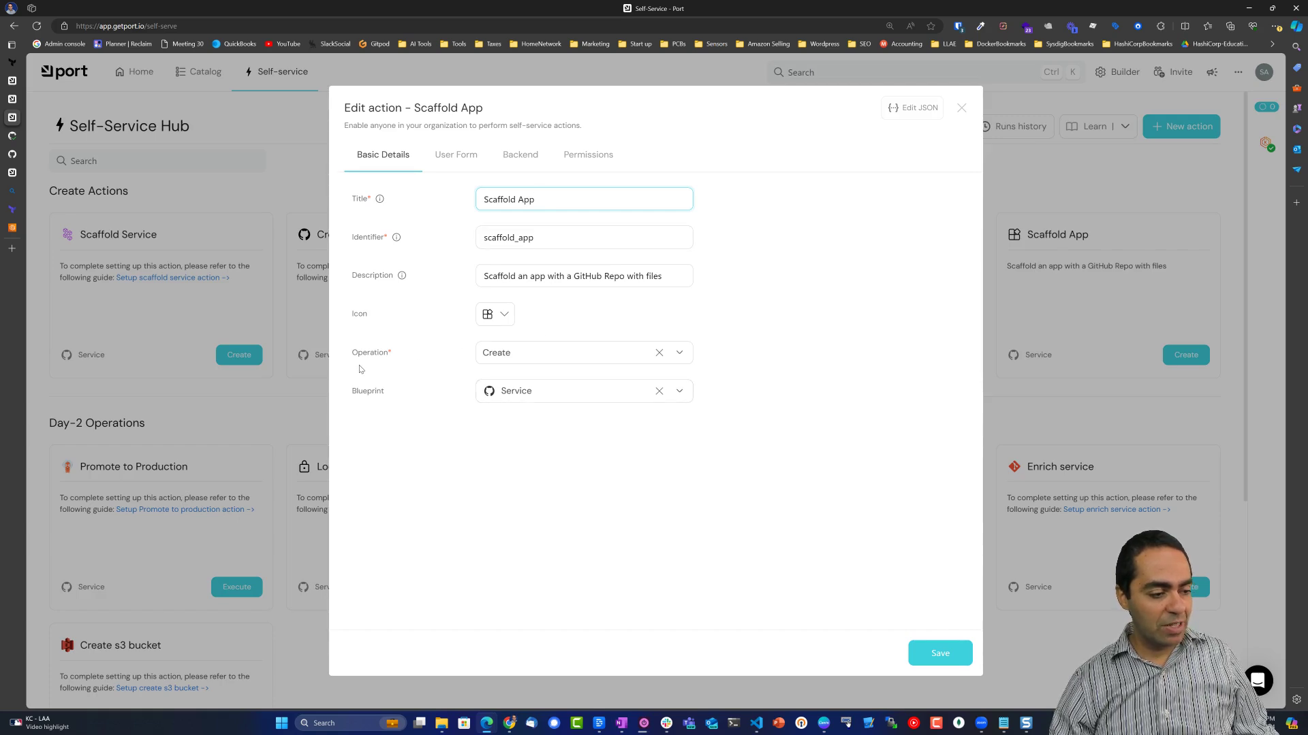
click(681, 354)
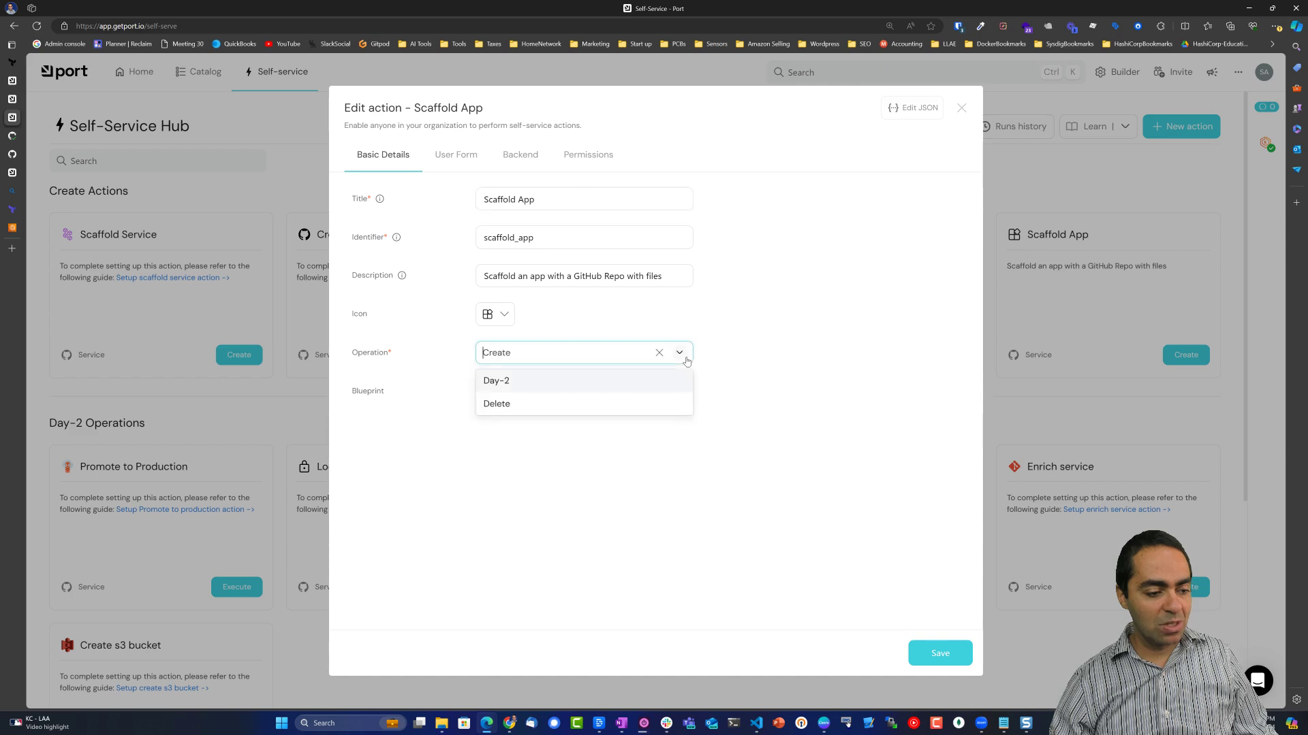
click(417, 451)
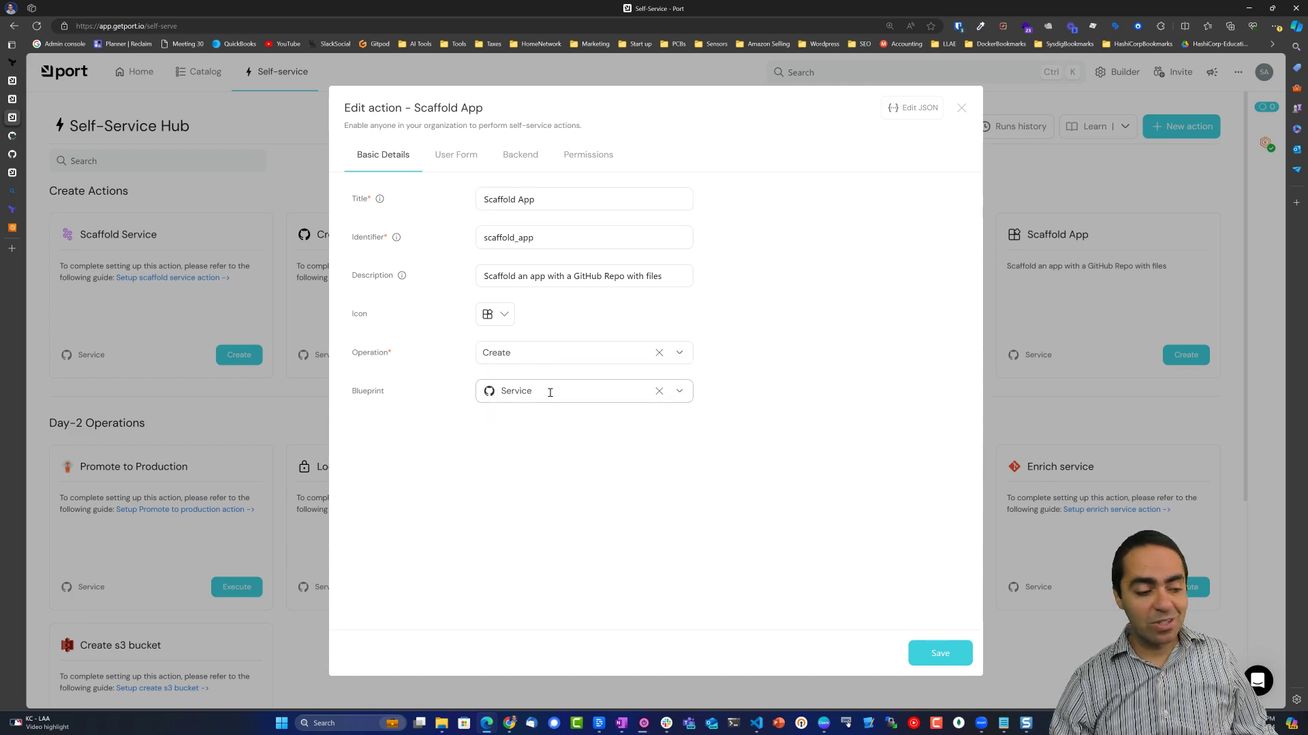
click(455, 156)
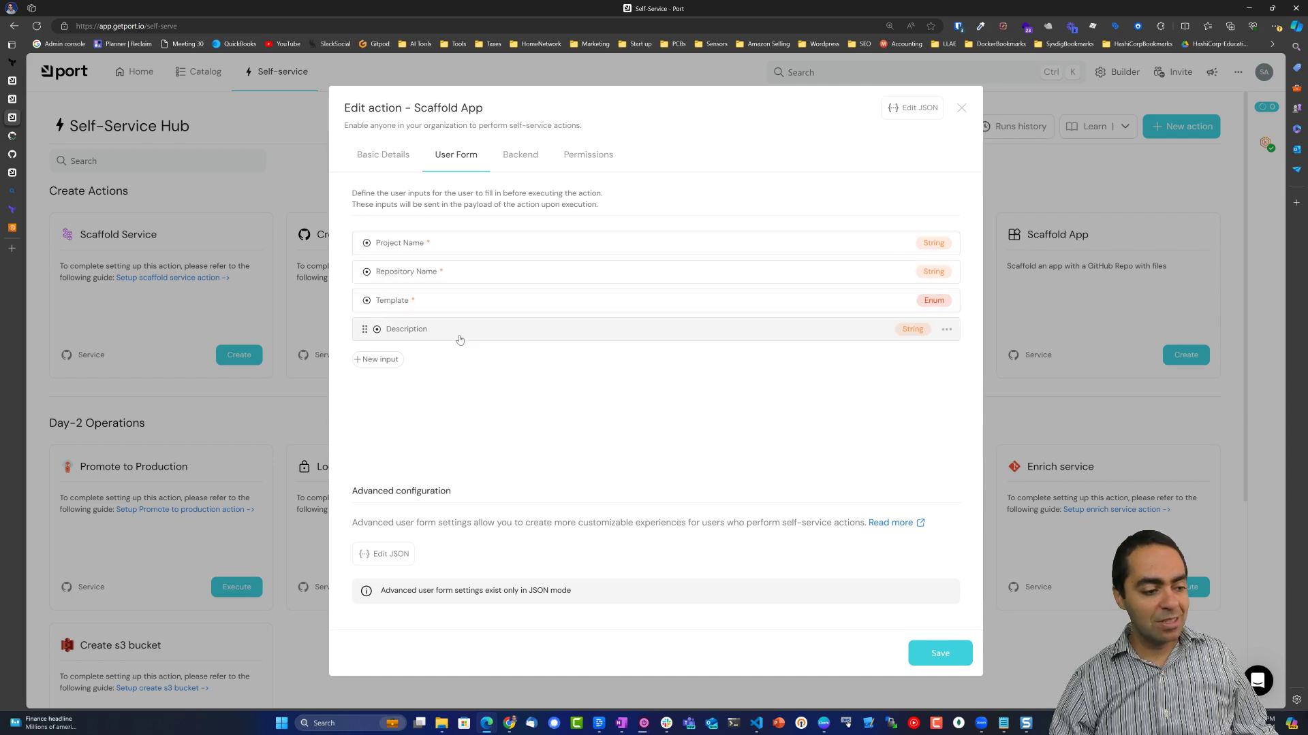
- Examine the Scaffold App action's backend workflow settings and invocation payload, and close the editor without saving
click(520, 154)
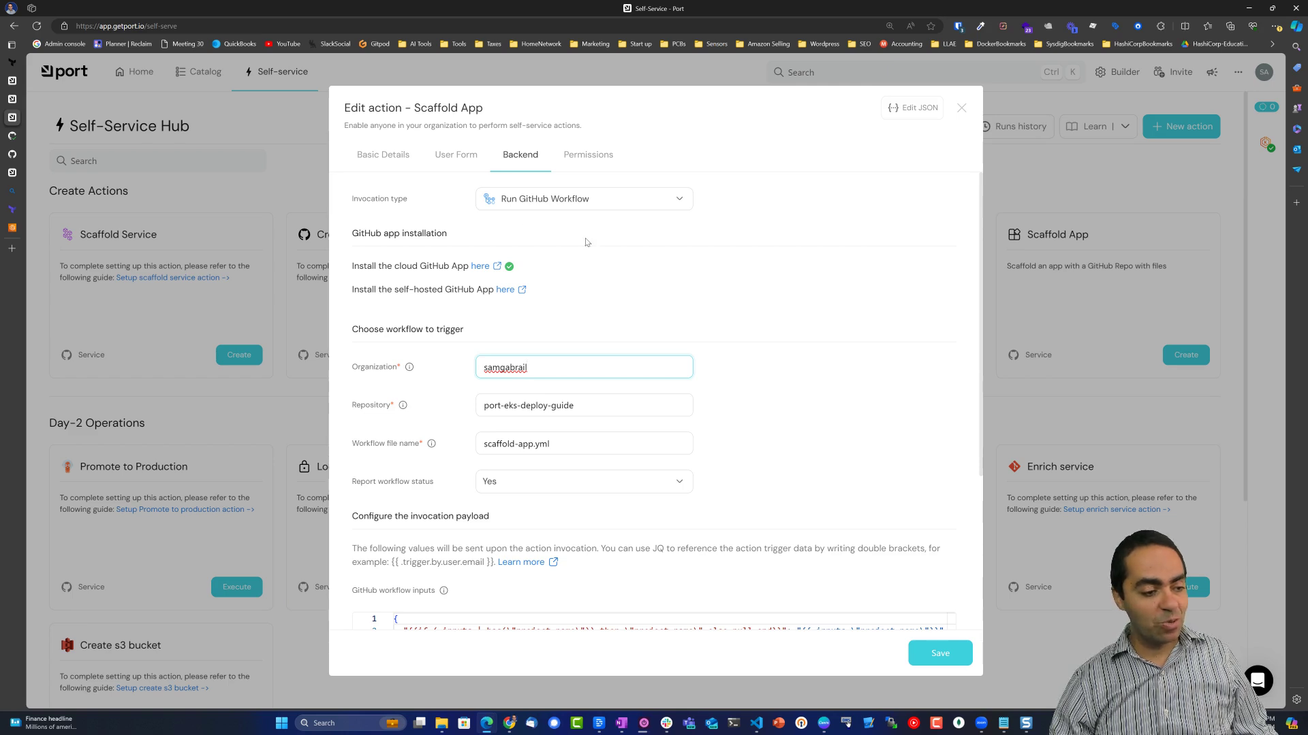
scroll(469, 403, down, 2)
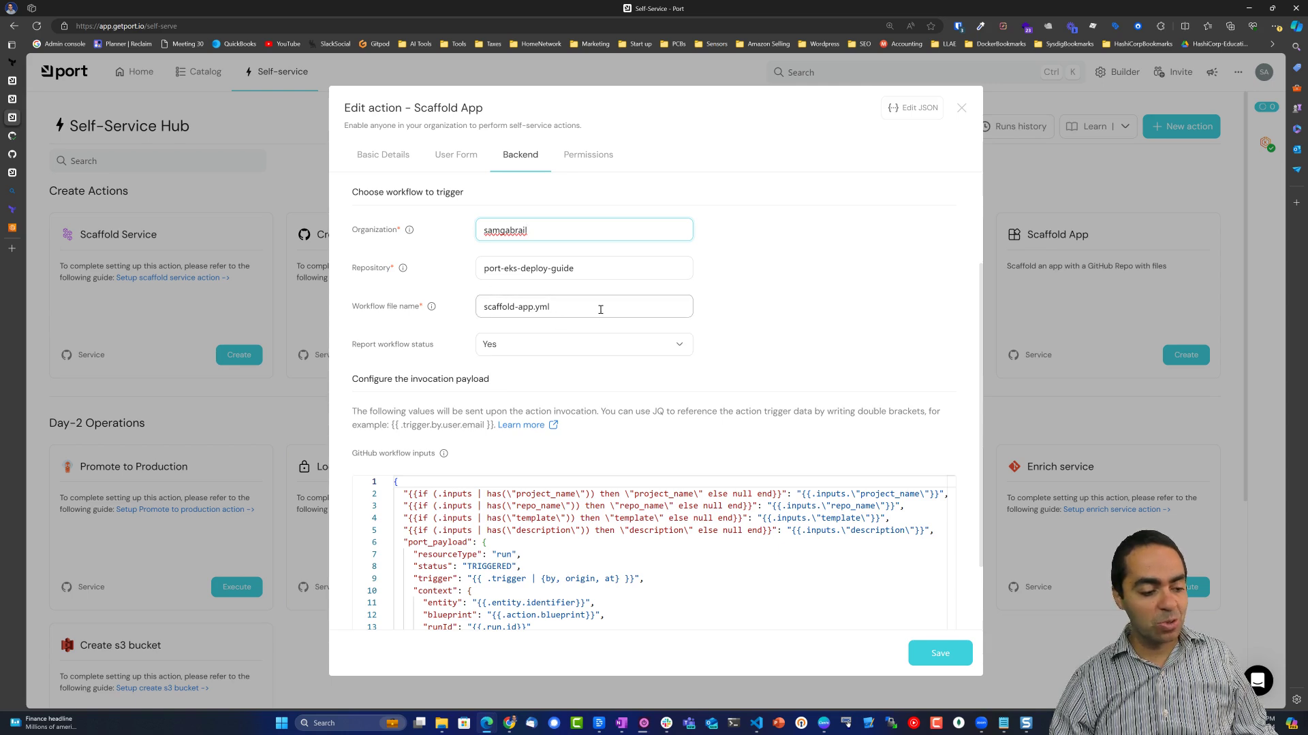
scroll(600, 309, down, 2)
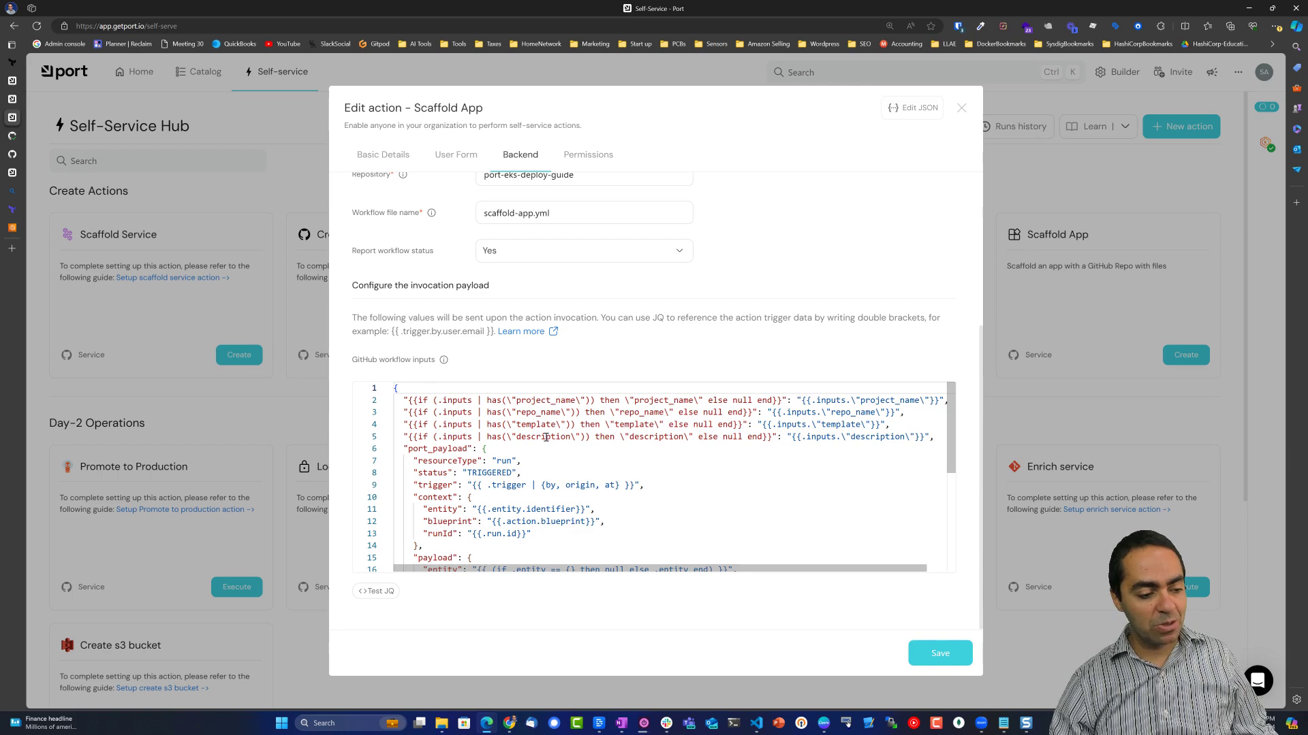
scroll(546, 438, down, 2)
scroll(488, 408, down, 5)
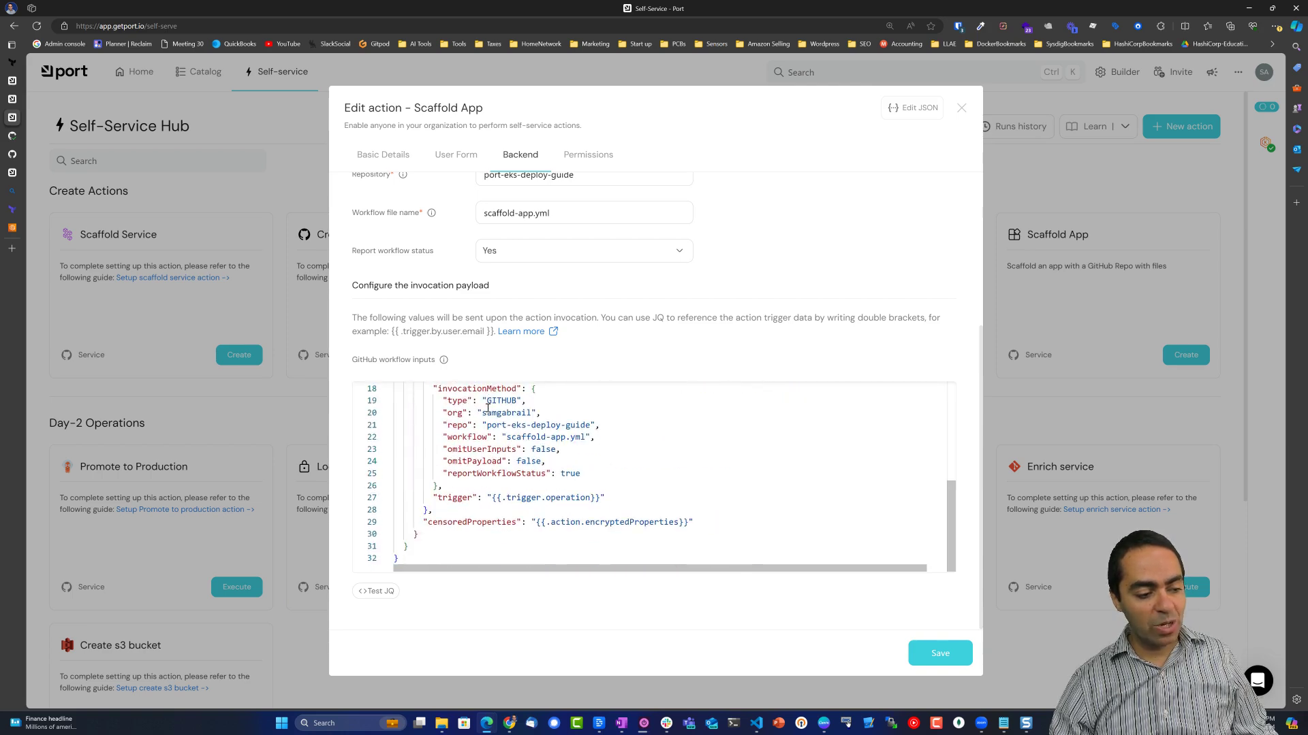
scroll(488, 407, up, 6)
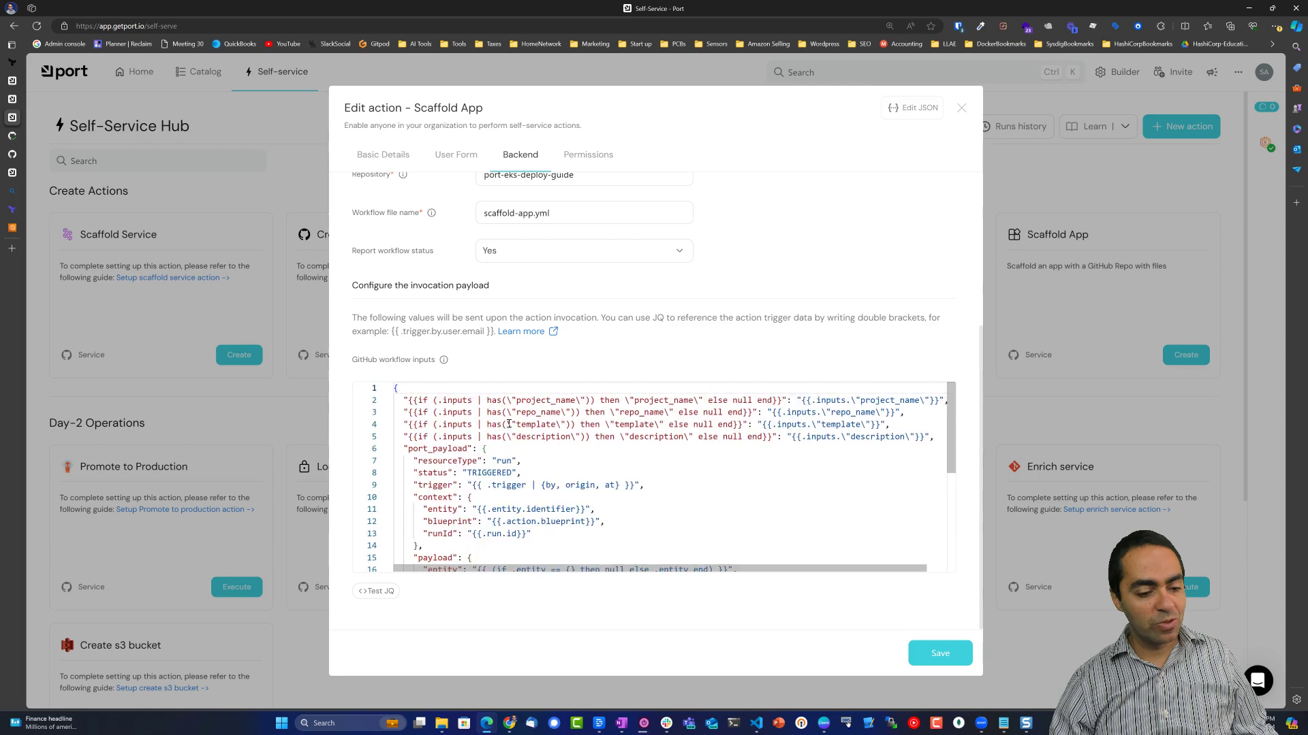
click(961, 108)
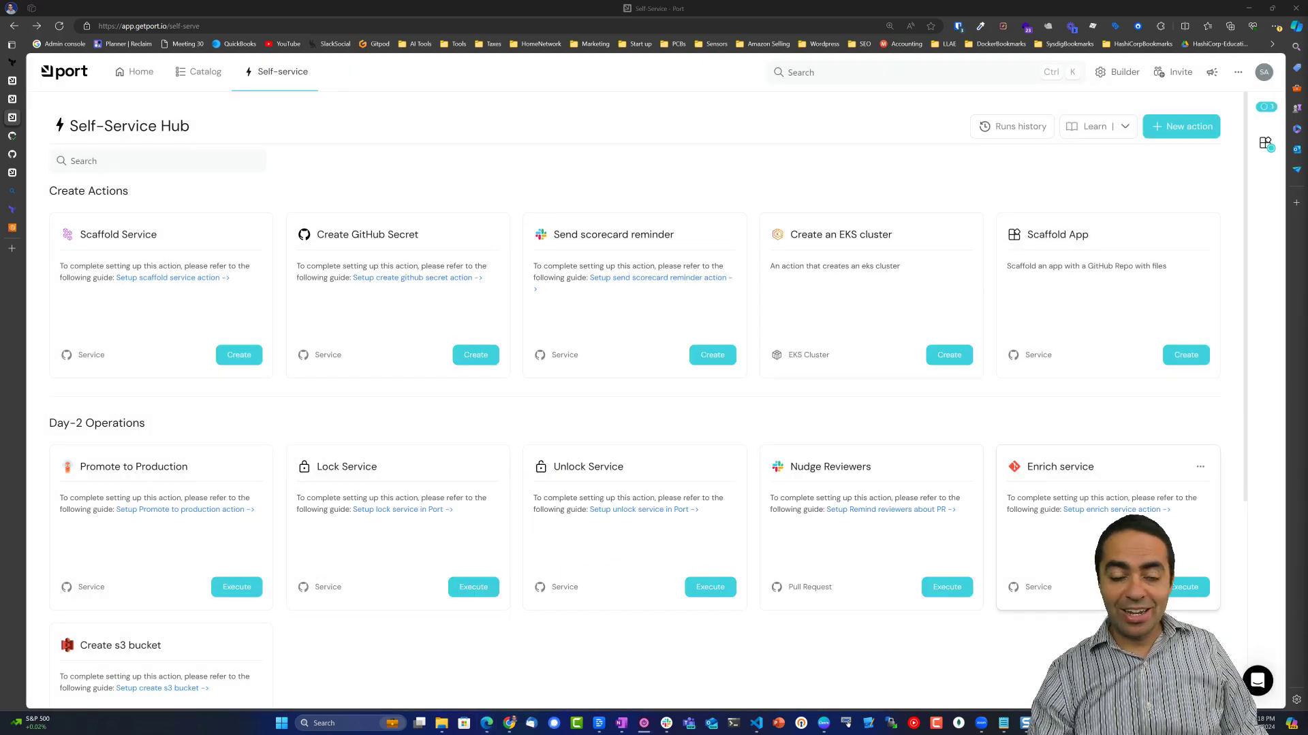
- Start the Scaffold App action with project name "My new cool node app" and repository name "mycoolnodeapp"
click(1177, 360)
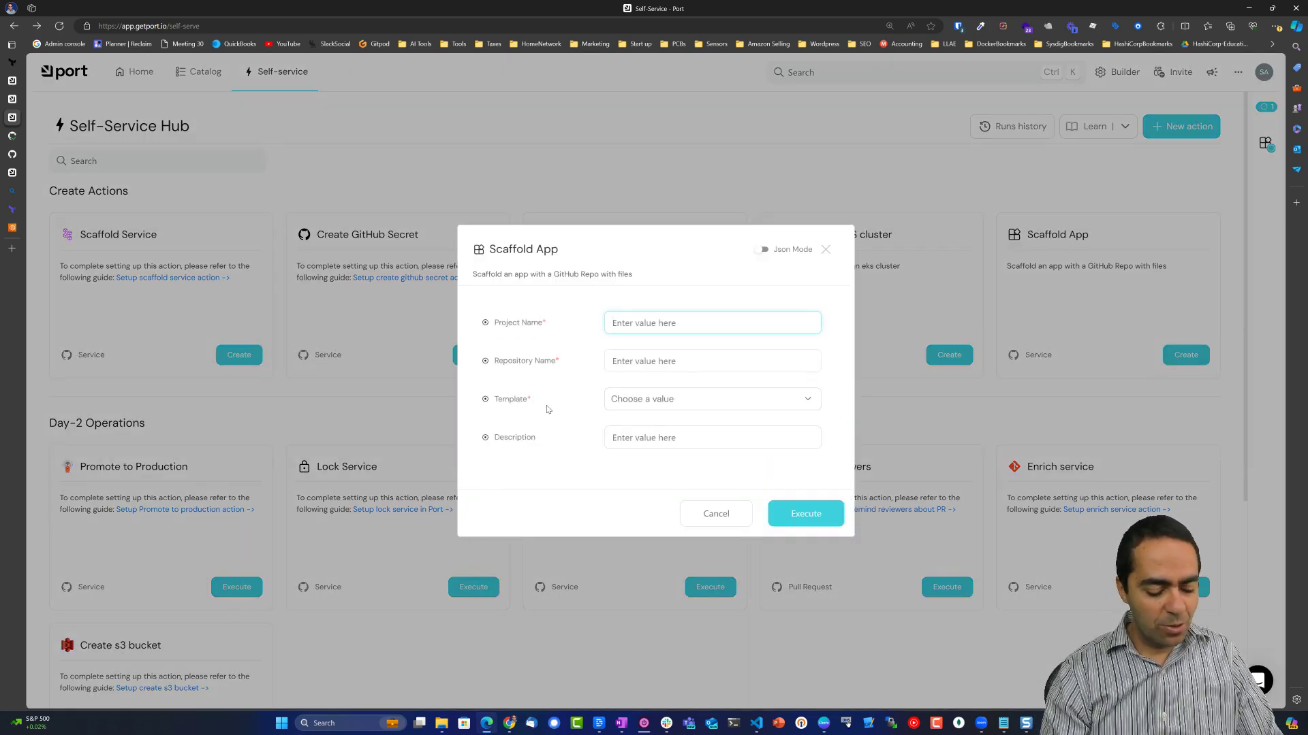
text(My new)
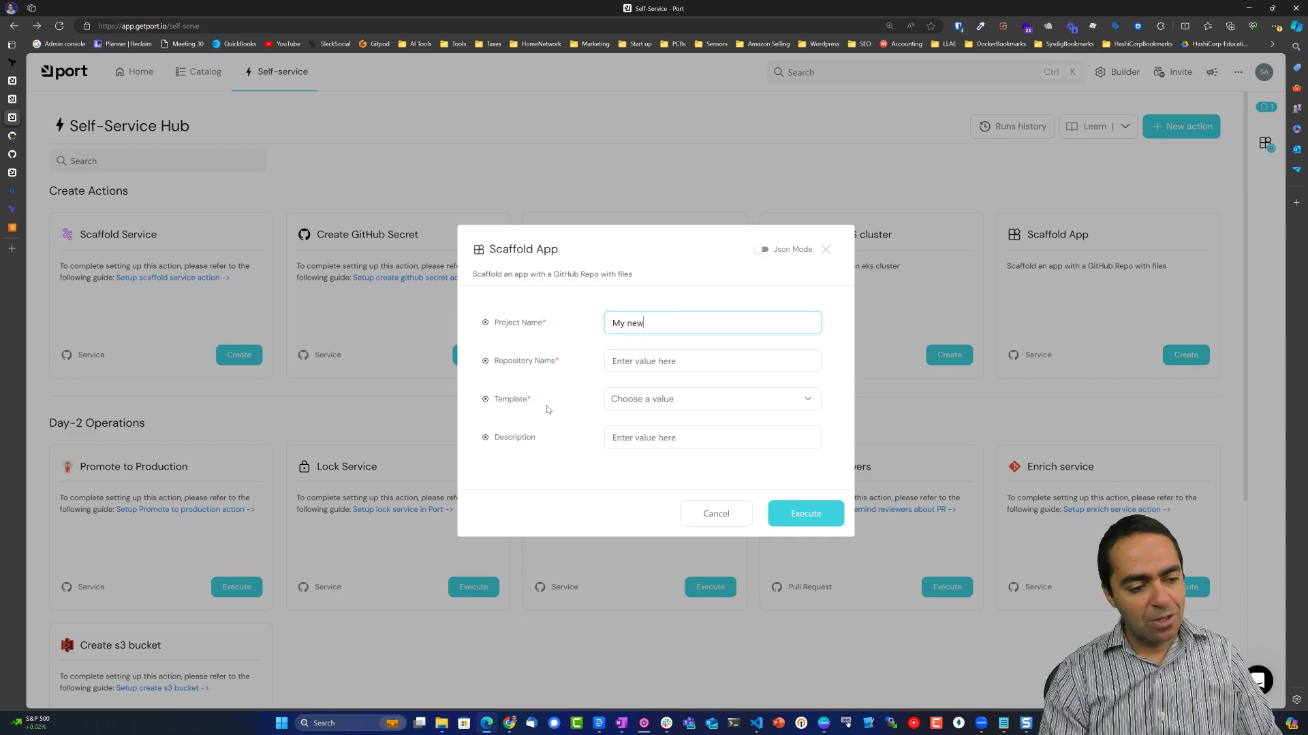
text( cool node app)
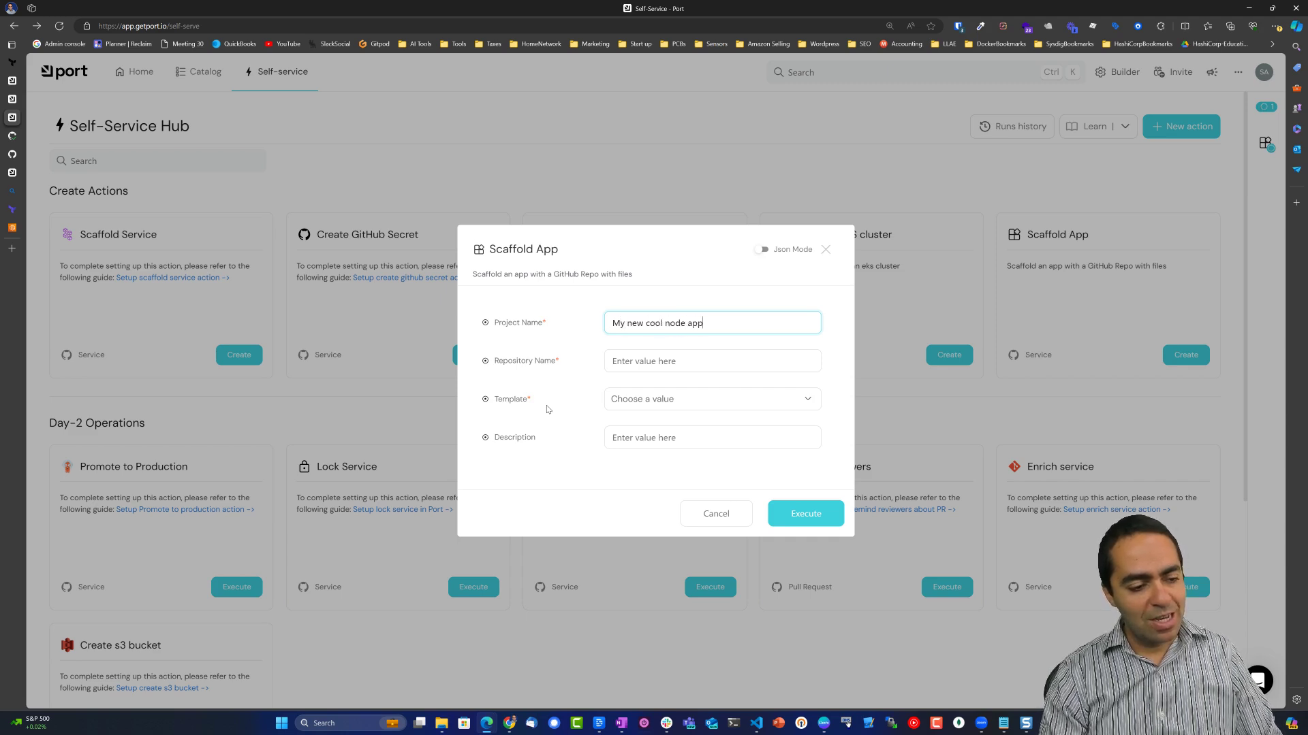
key(Tab)
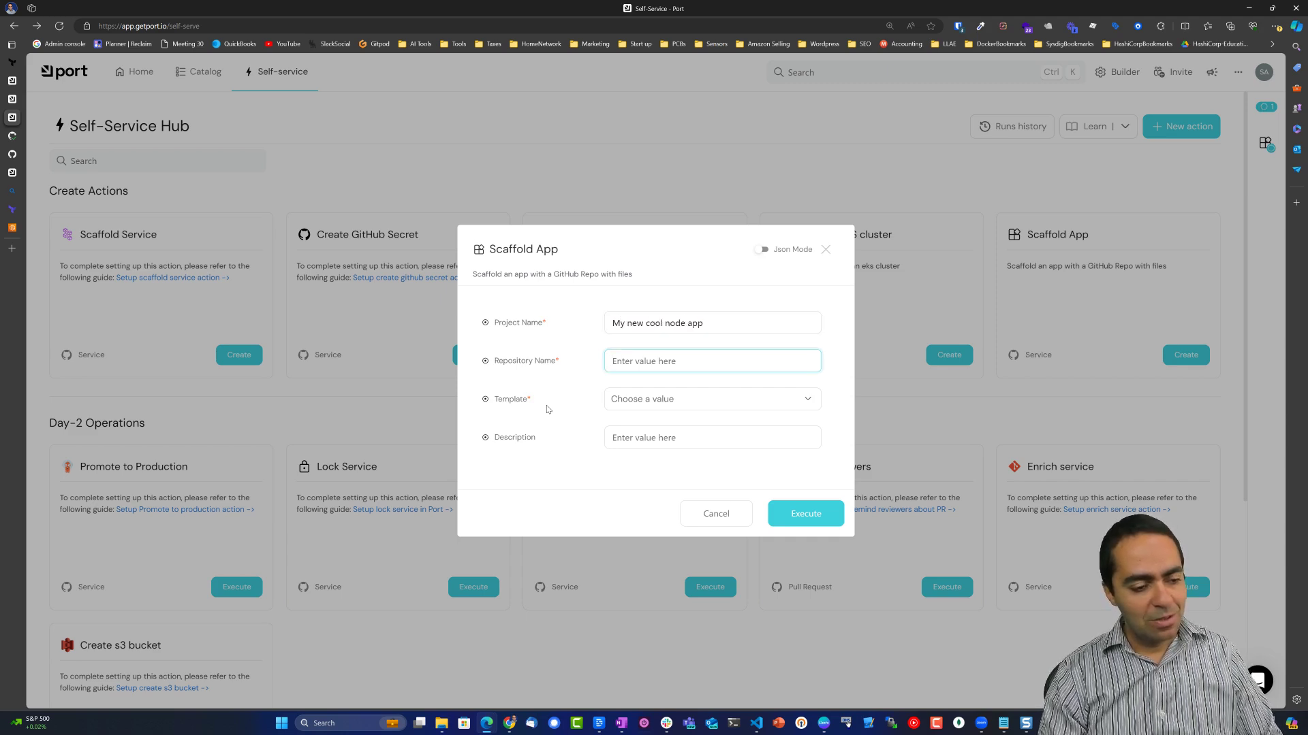
text(ny)
key(BackSpace)
key(BackSpace)
text(m)
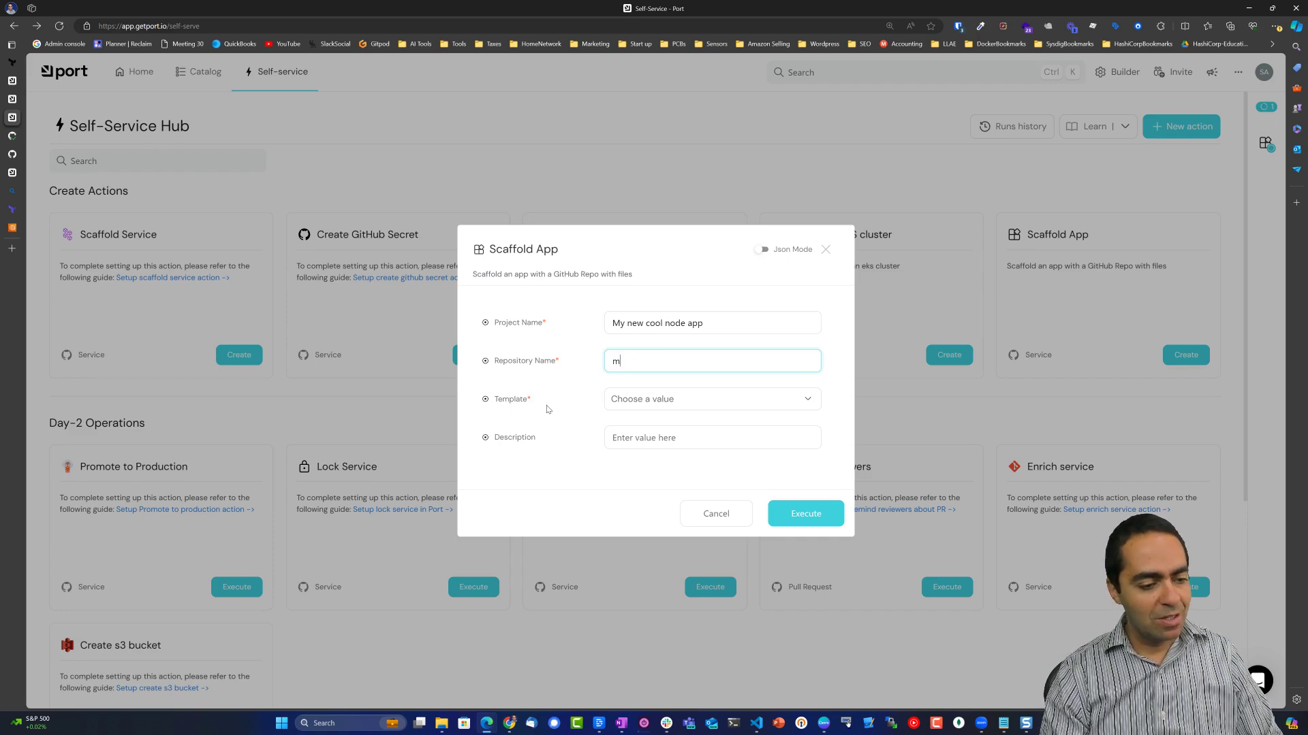
text(ycoolnodeapp)
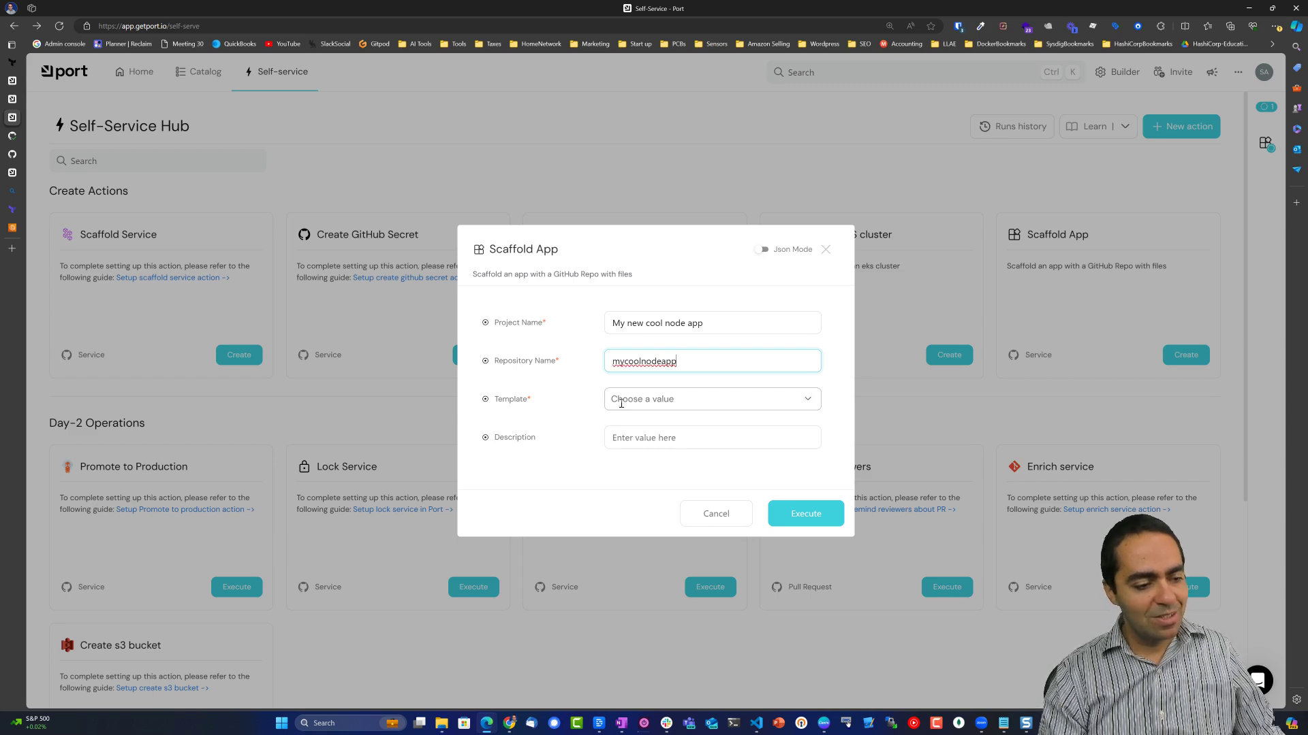
- Choose the nodejs template, enter the description "This is my first node app" and execute the Scaffold App action
click(629, 396)
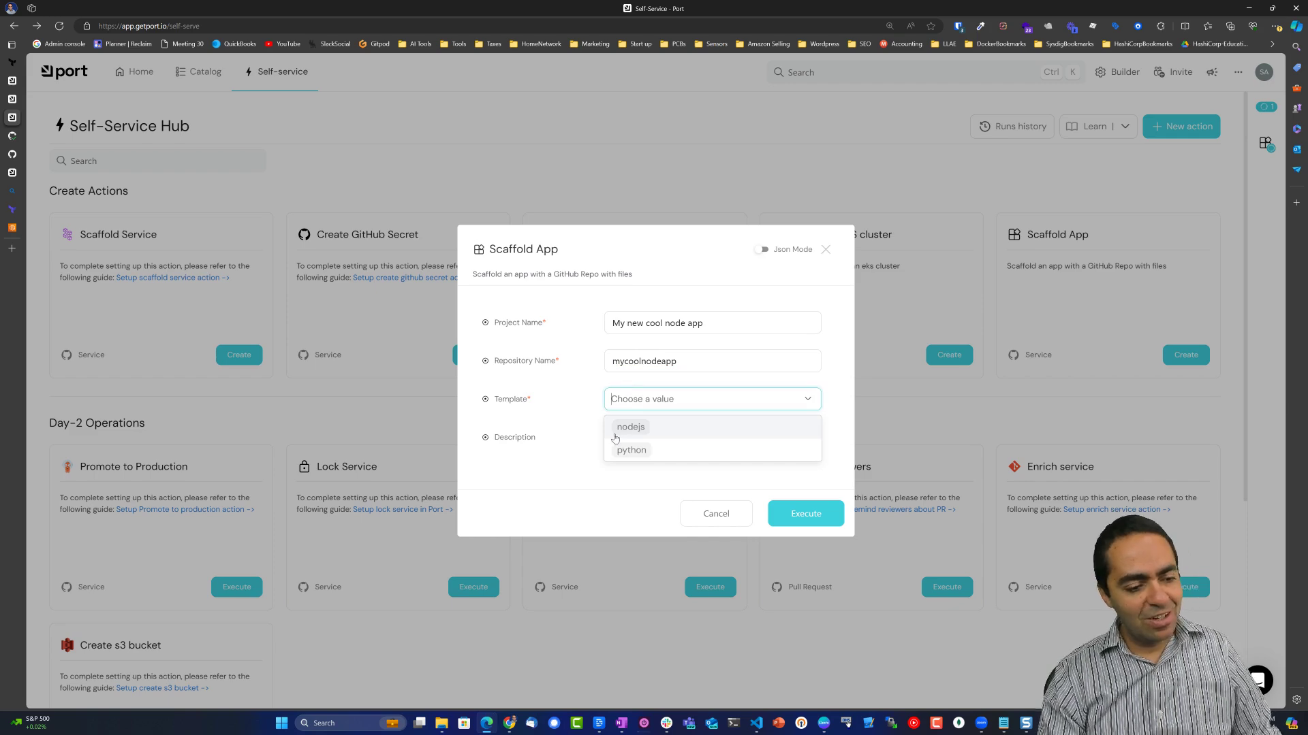
click(638, 427)
click(659, 398)
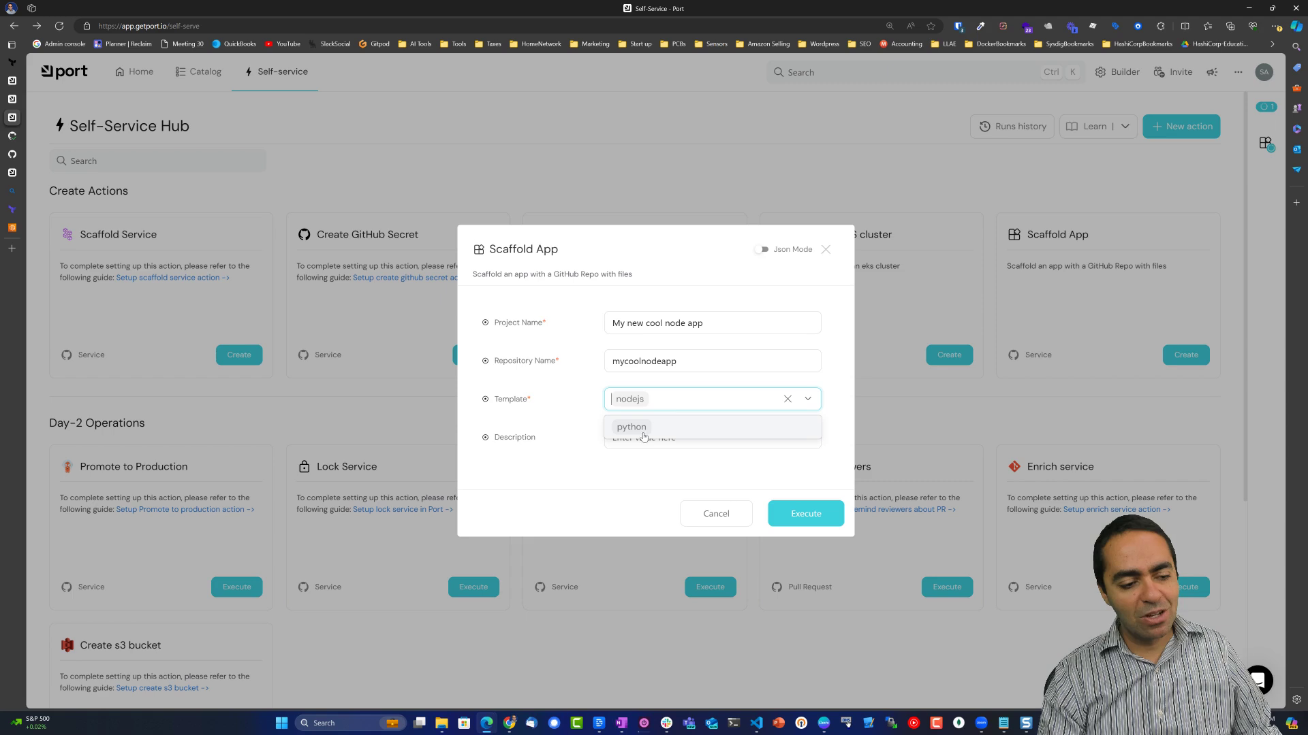
click(642, 429)
click(642, 403)
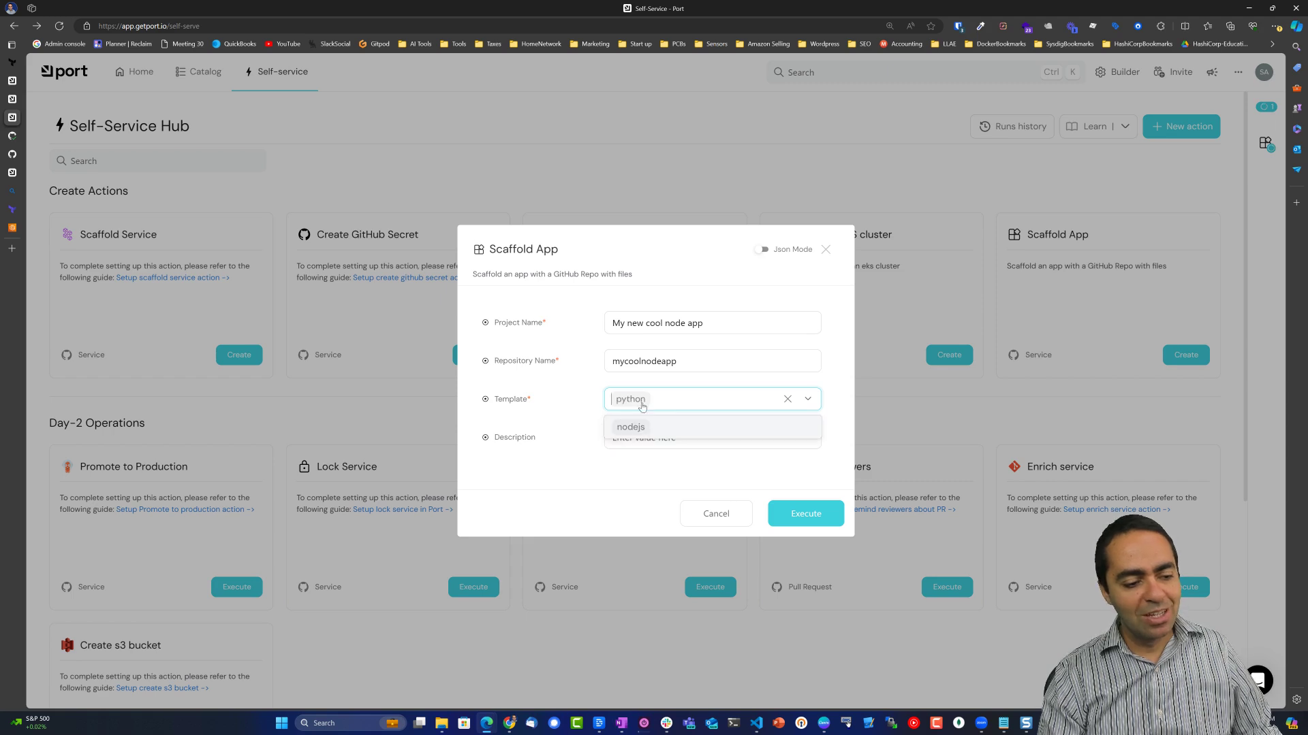
click(639, 427)
click(627, 437)
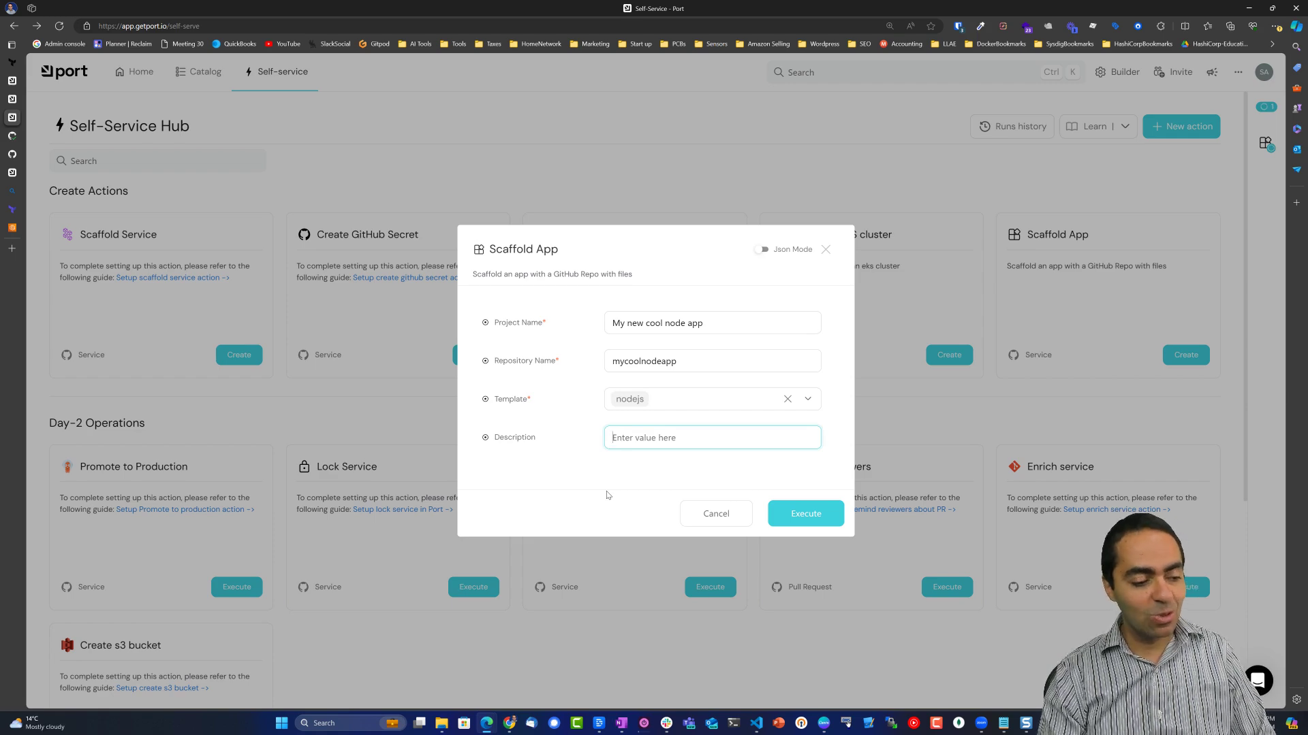
text(This is my first node a)
click(784, 513)
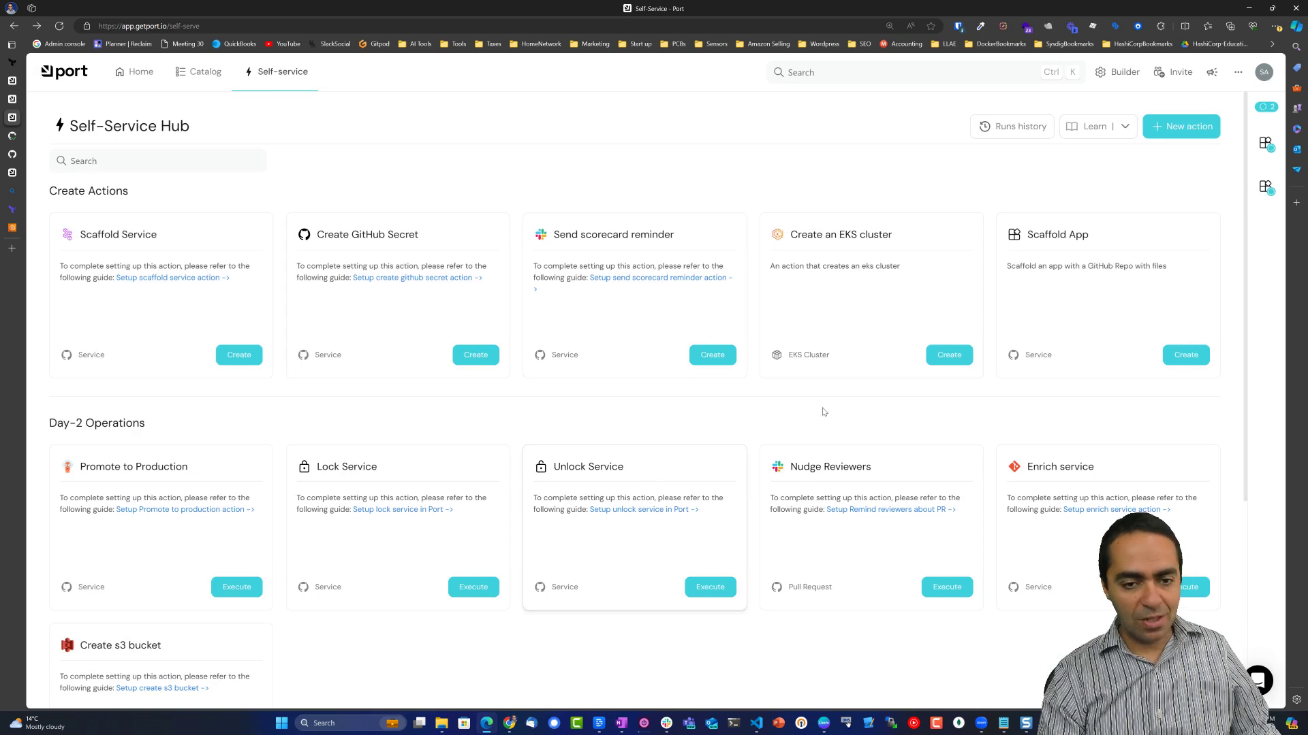
- Open the new Scaffold App run and examine its form inputs, payload and linked GitHub workflow job
click(1265, 143)
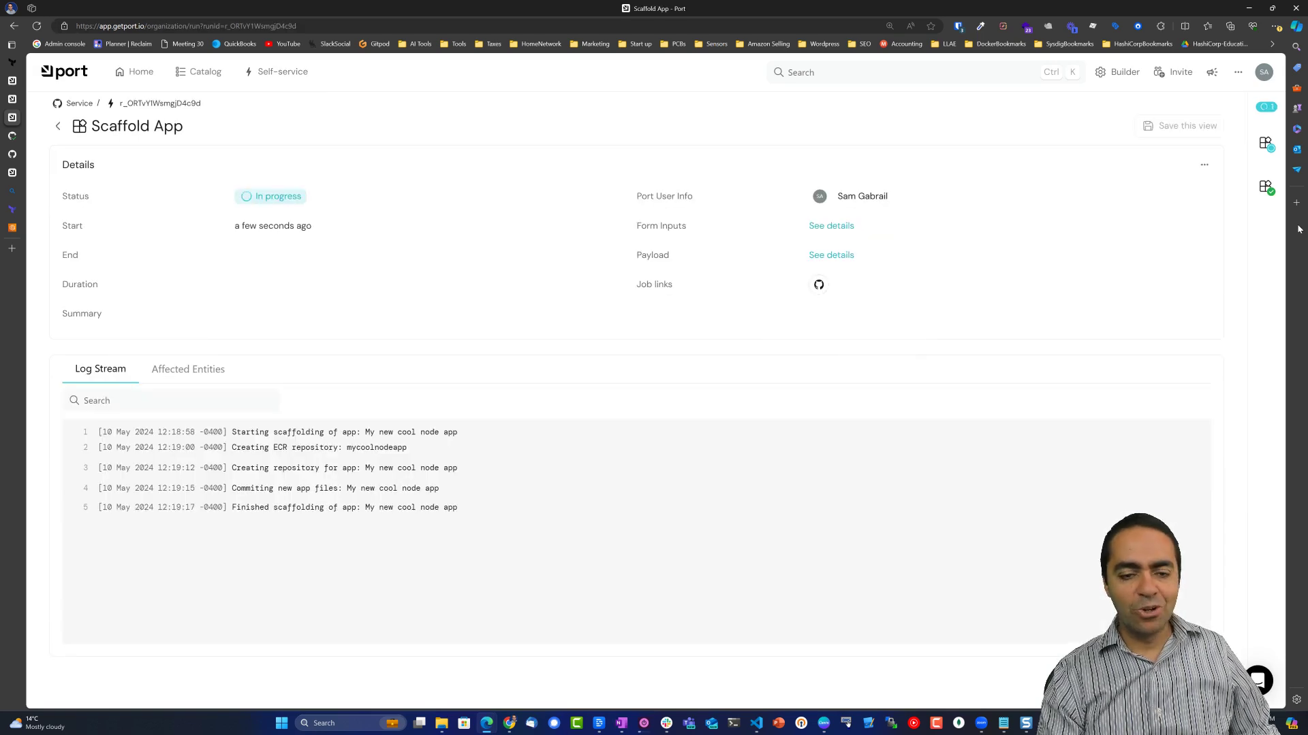
click(1265, 144)
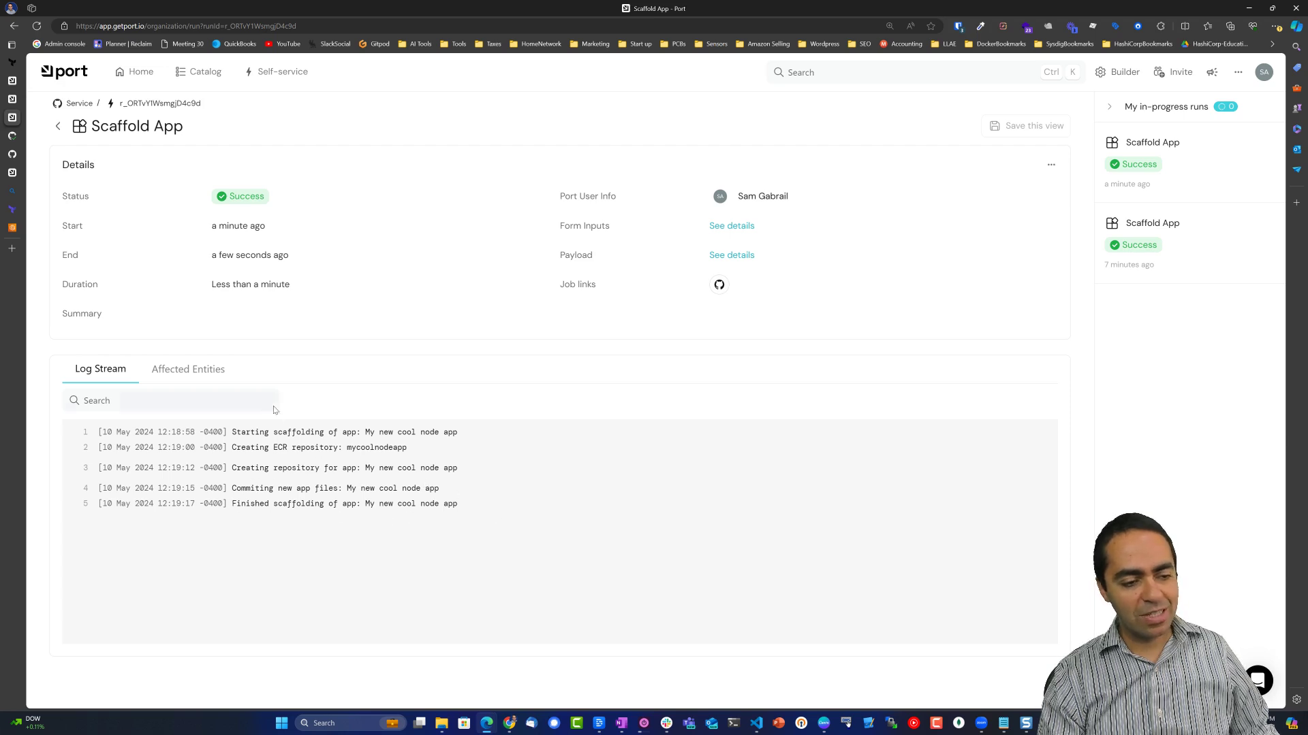
click(723, 227)
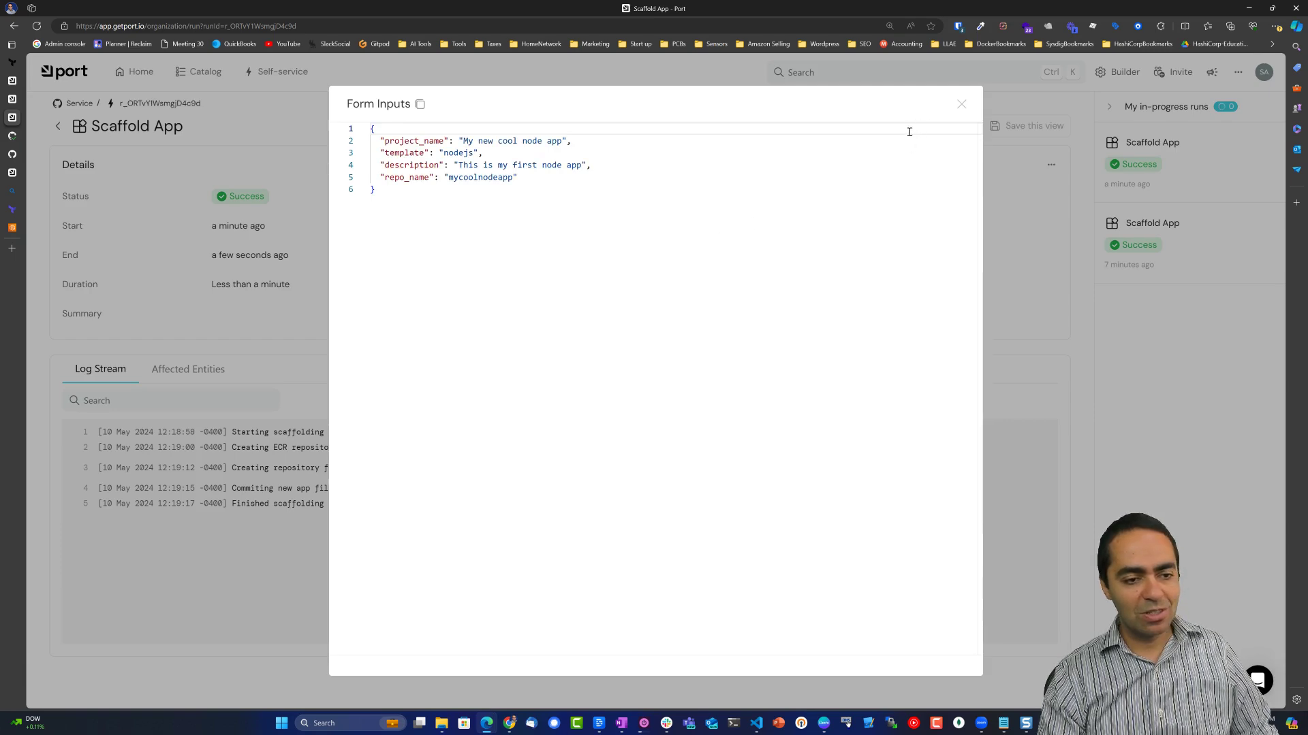
click(961, 104)
click(723, 252)
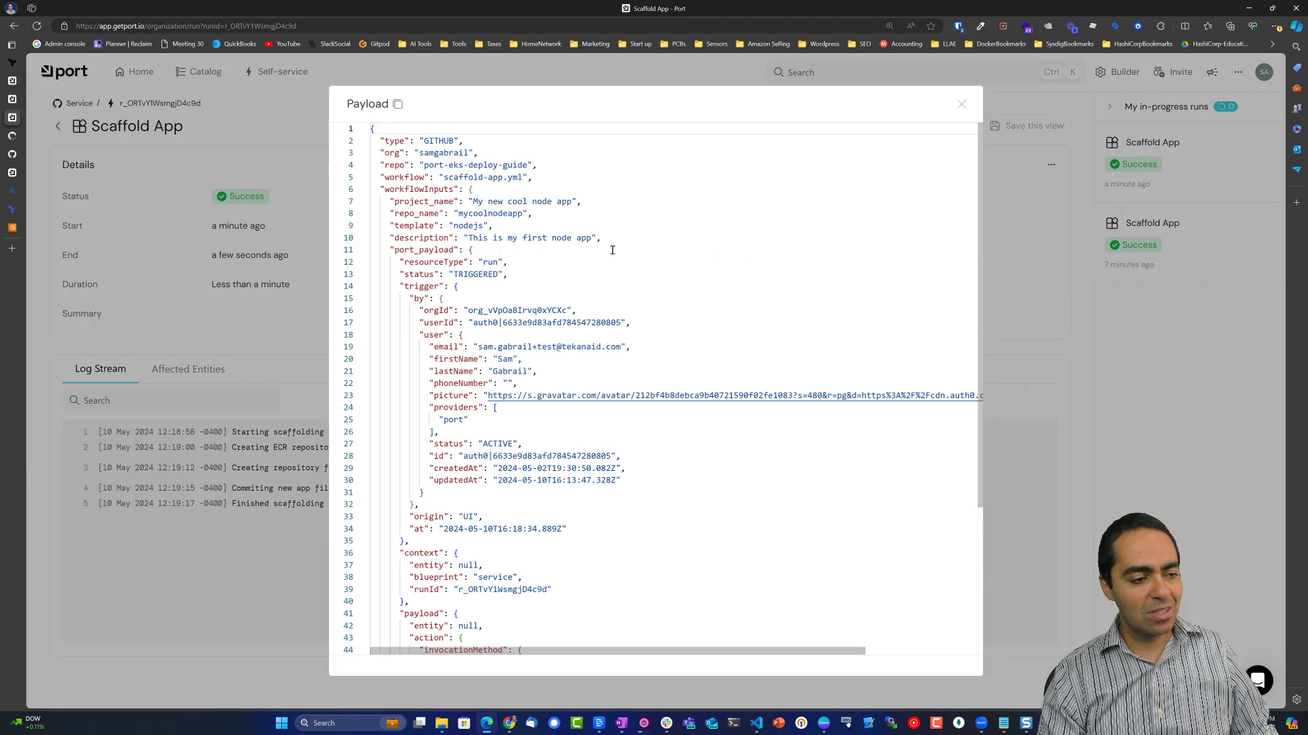
scroll(529, 202, down, 5)
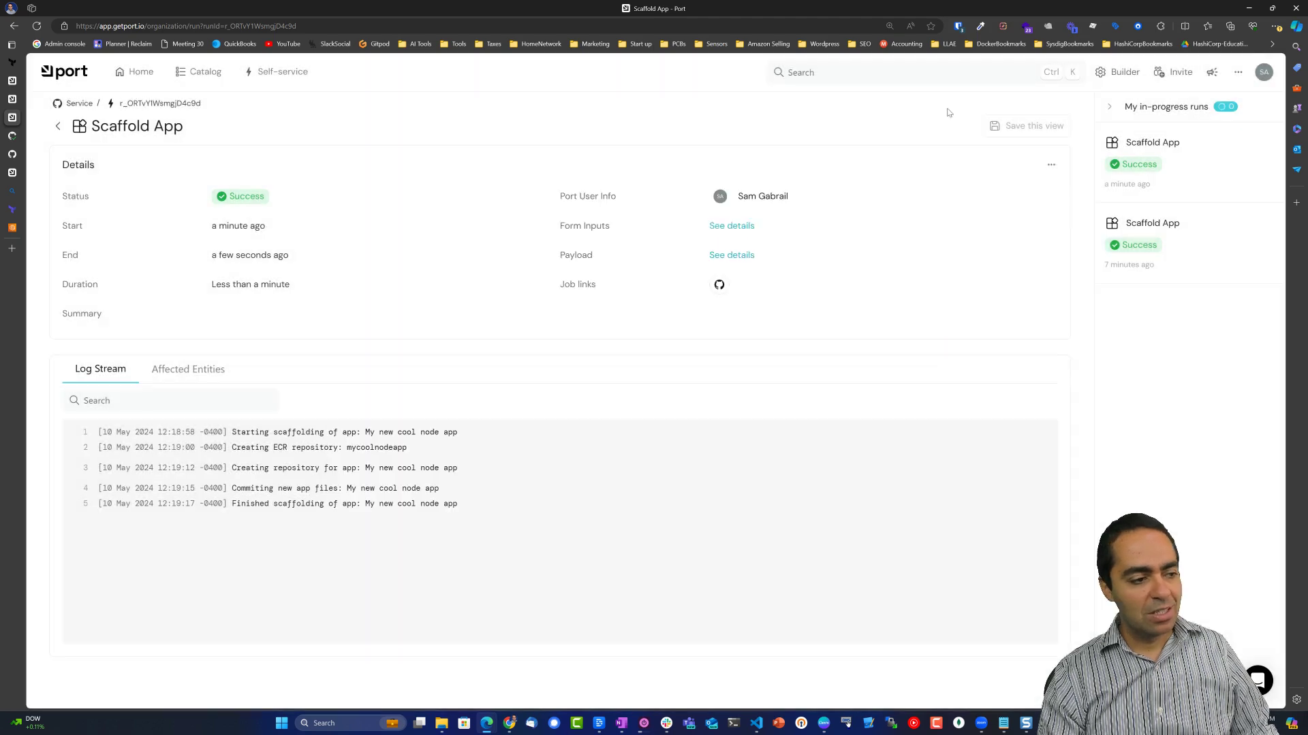
click(961, 104)
click(719, 284)
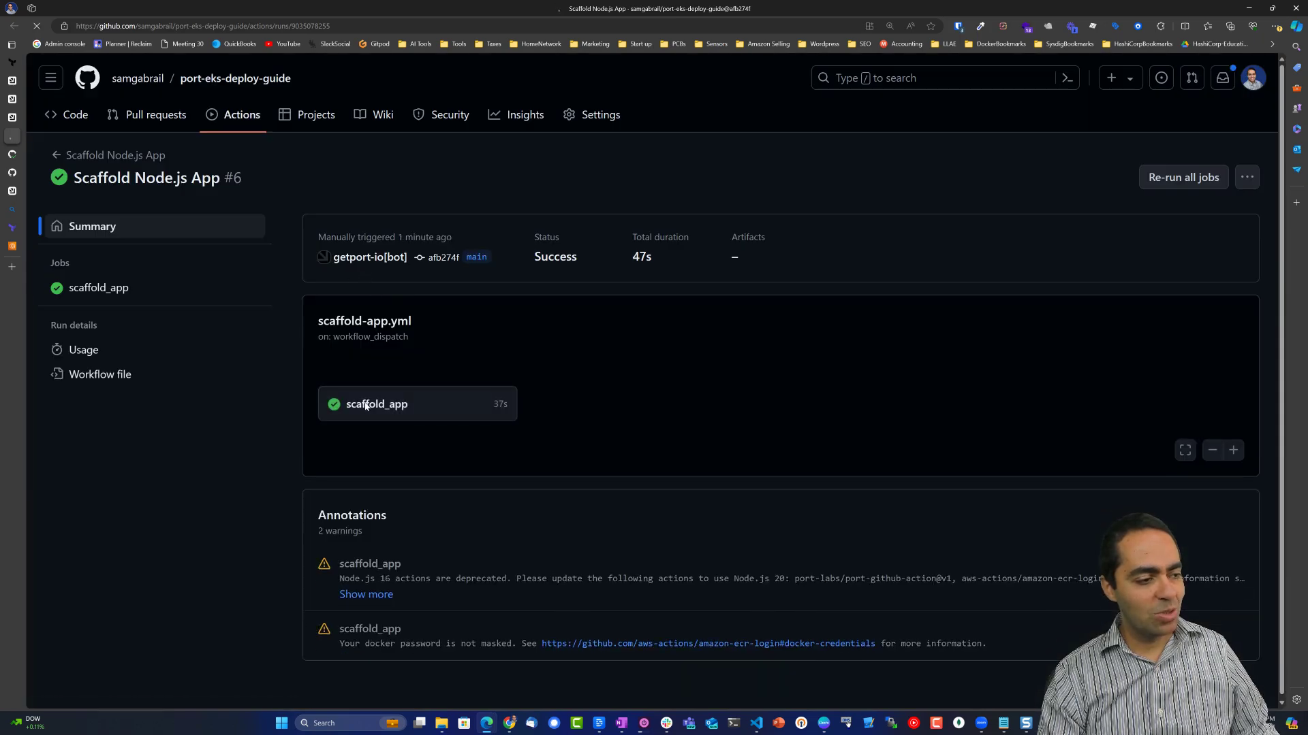
scroll(486, 295, down, 3)
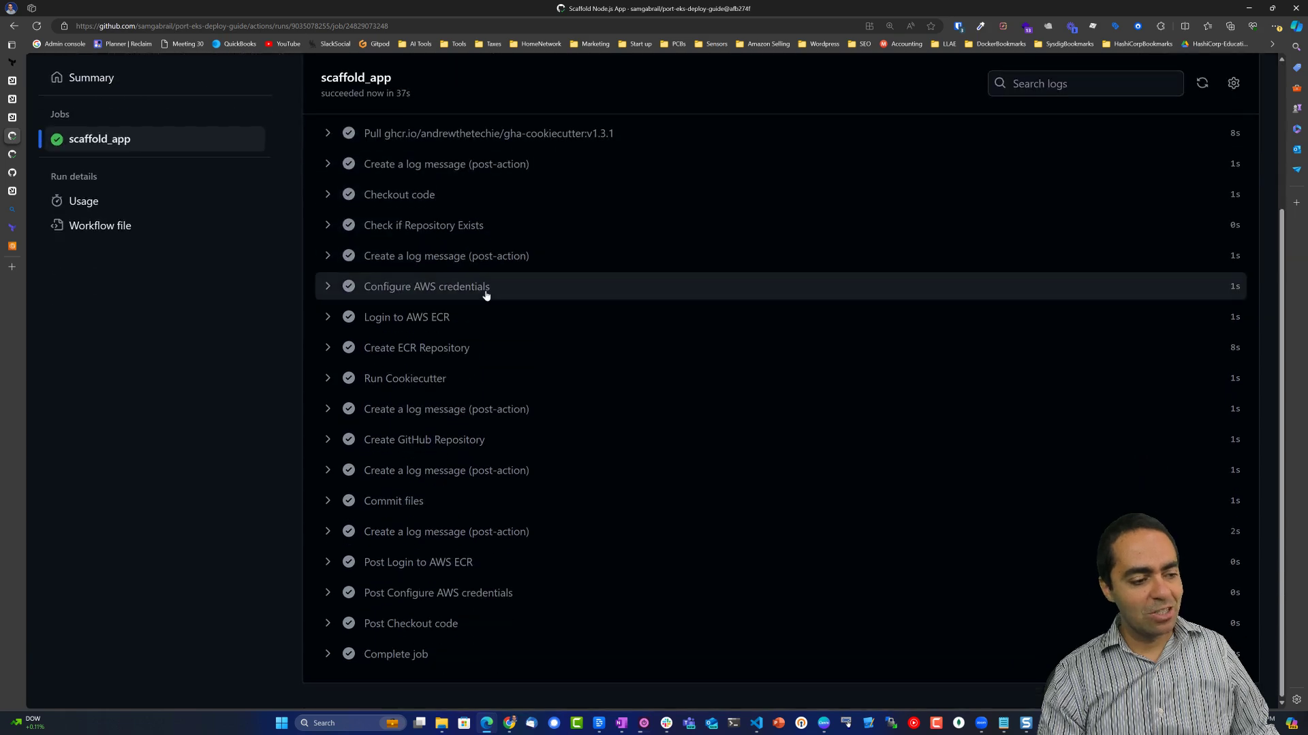
- Return to Port, sort the catalog's Services by most recent update and open the mycoolnodeapp service
click(11, 117)
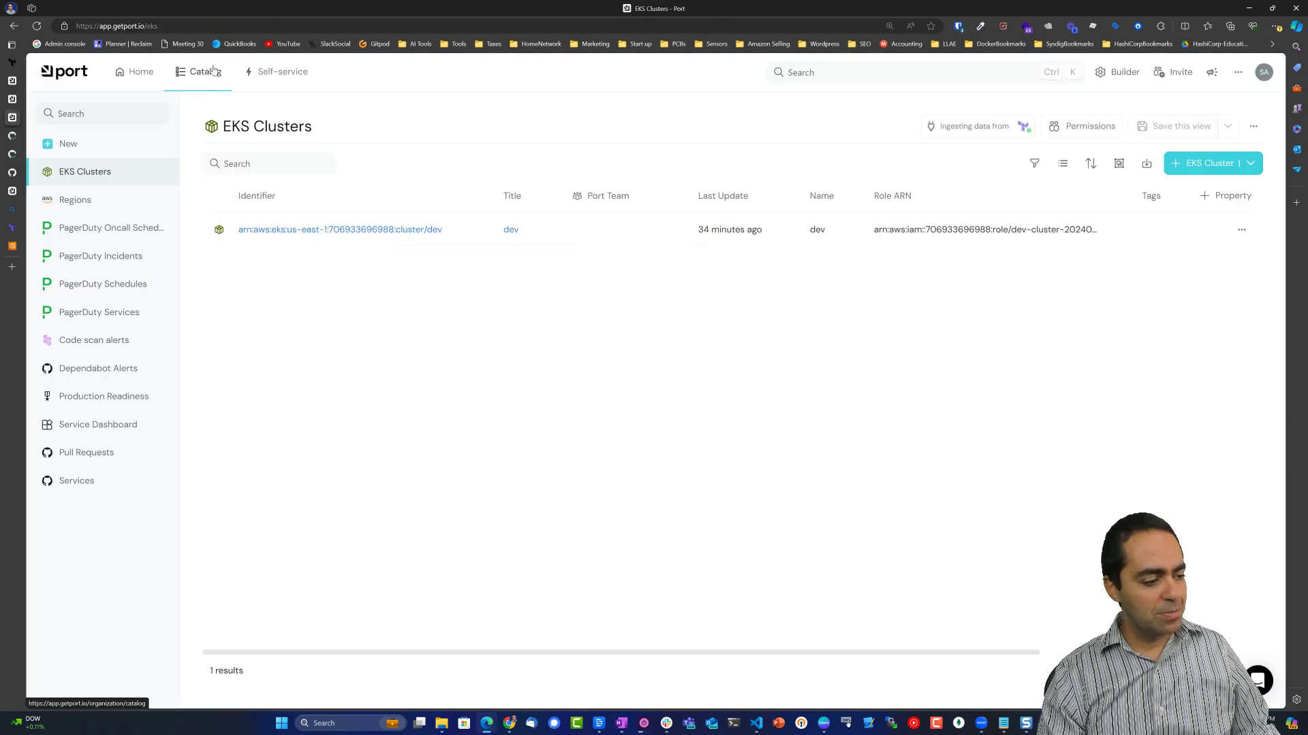
click(78, 483)
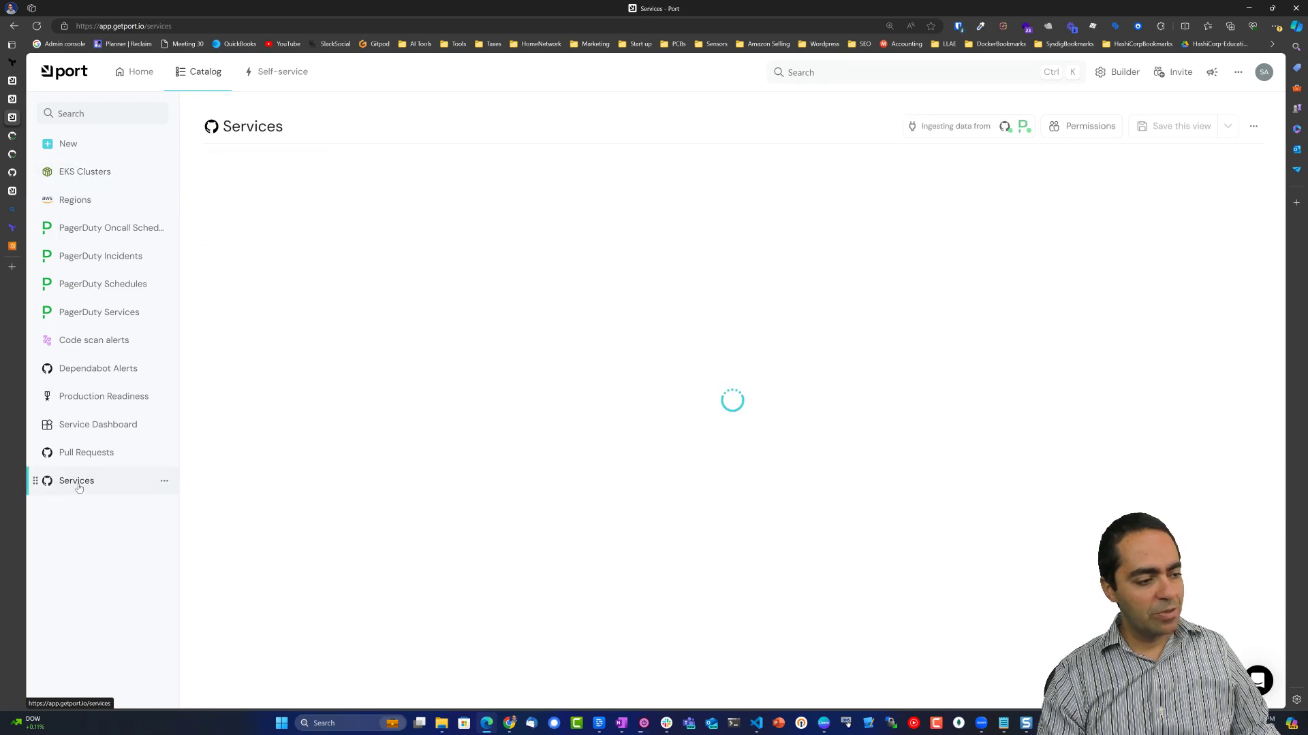
click(795, 199)
click(788, 249)
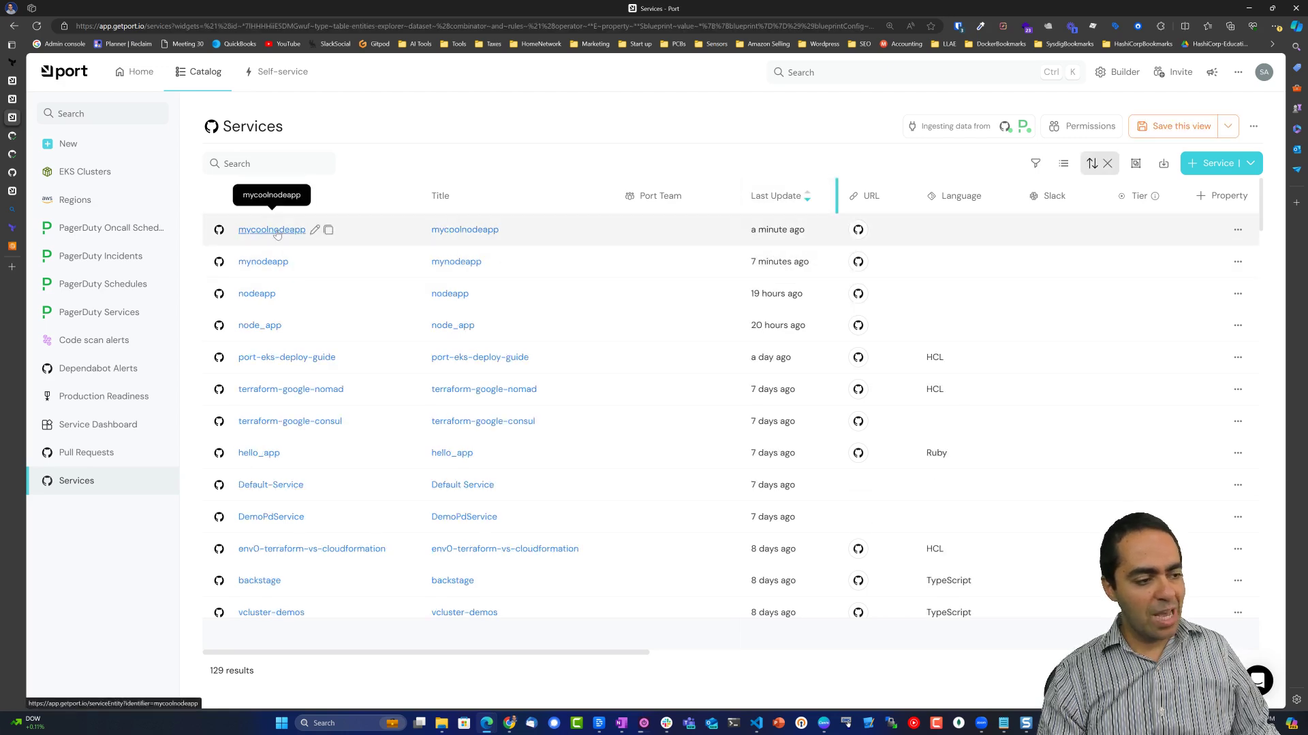
click(272, 230)
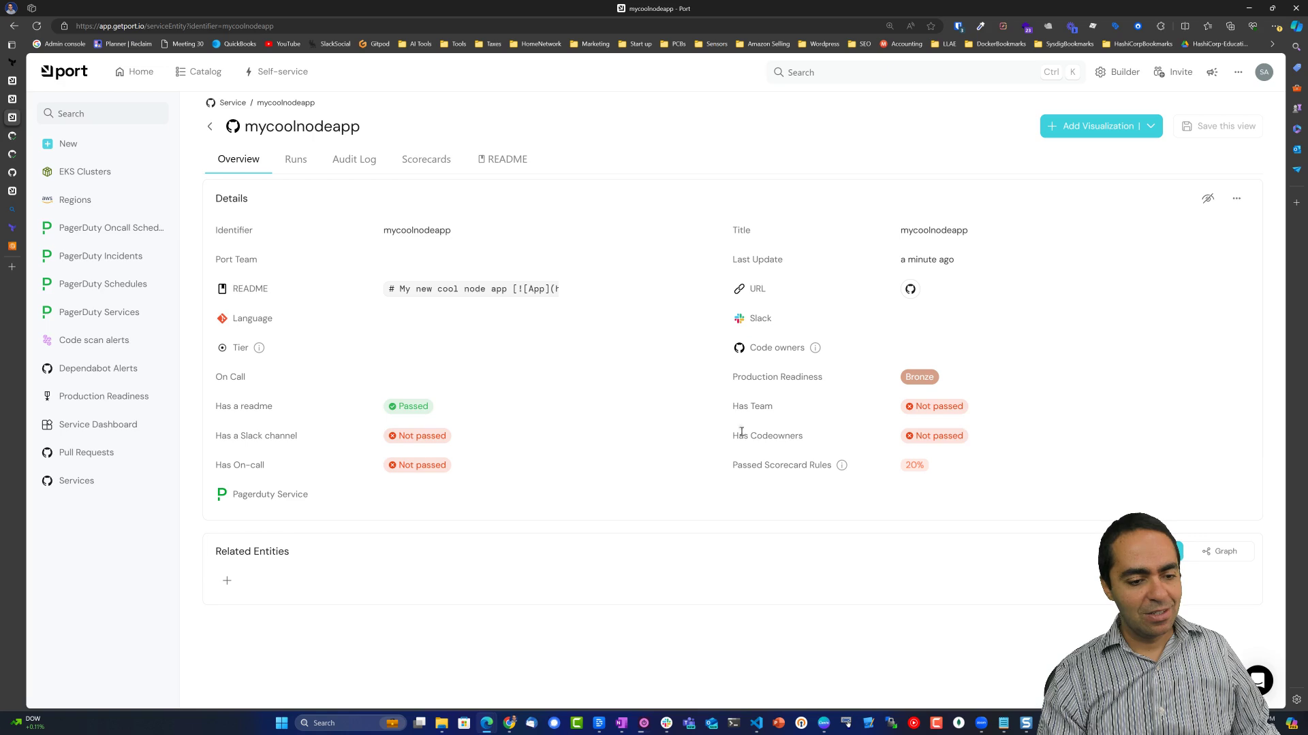
- Open the service's GitHub repository and examine deployment.yml and service.yml in the manifests folder
click(909, 291)
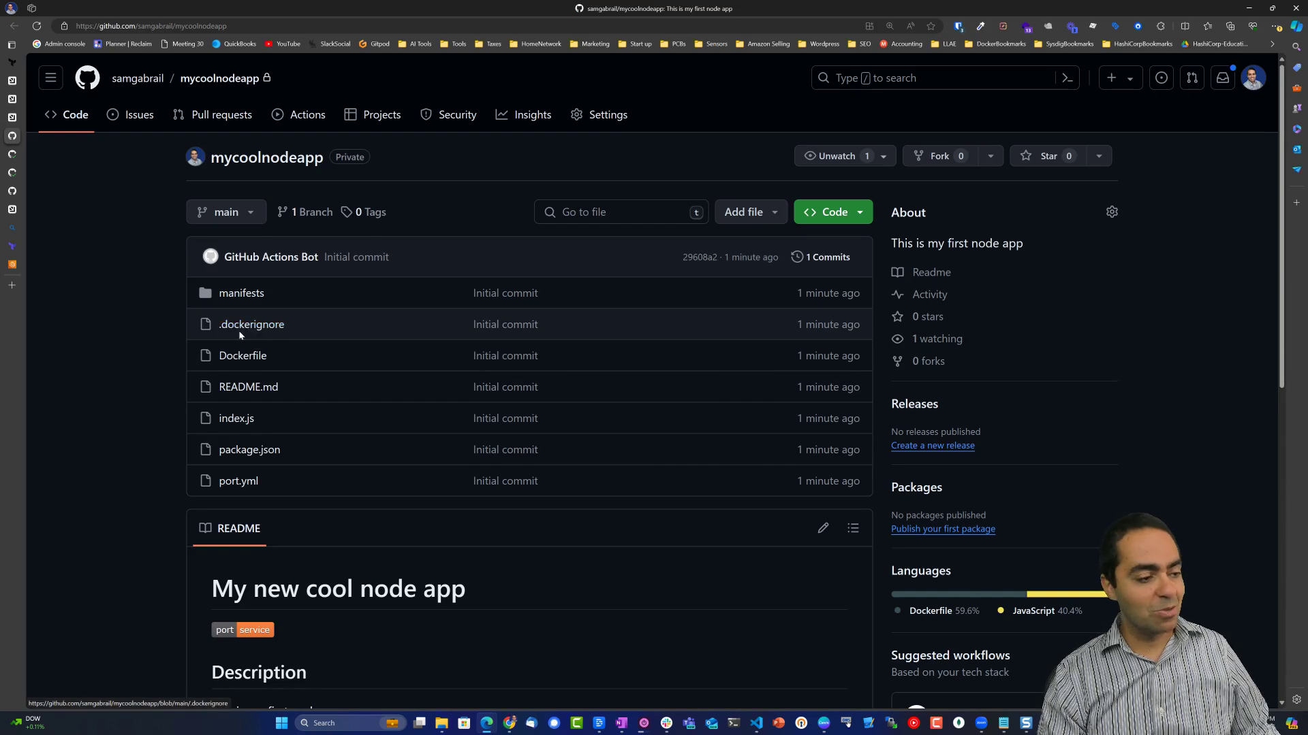
click(256, 297)
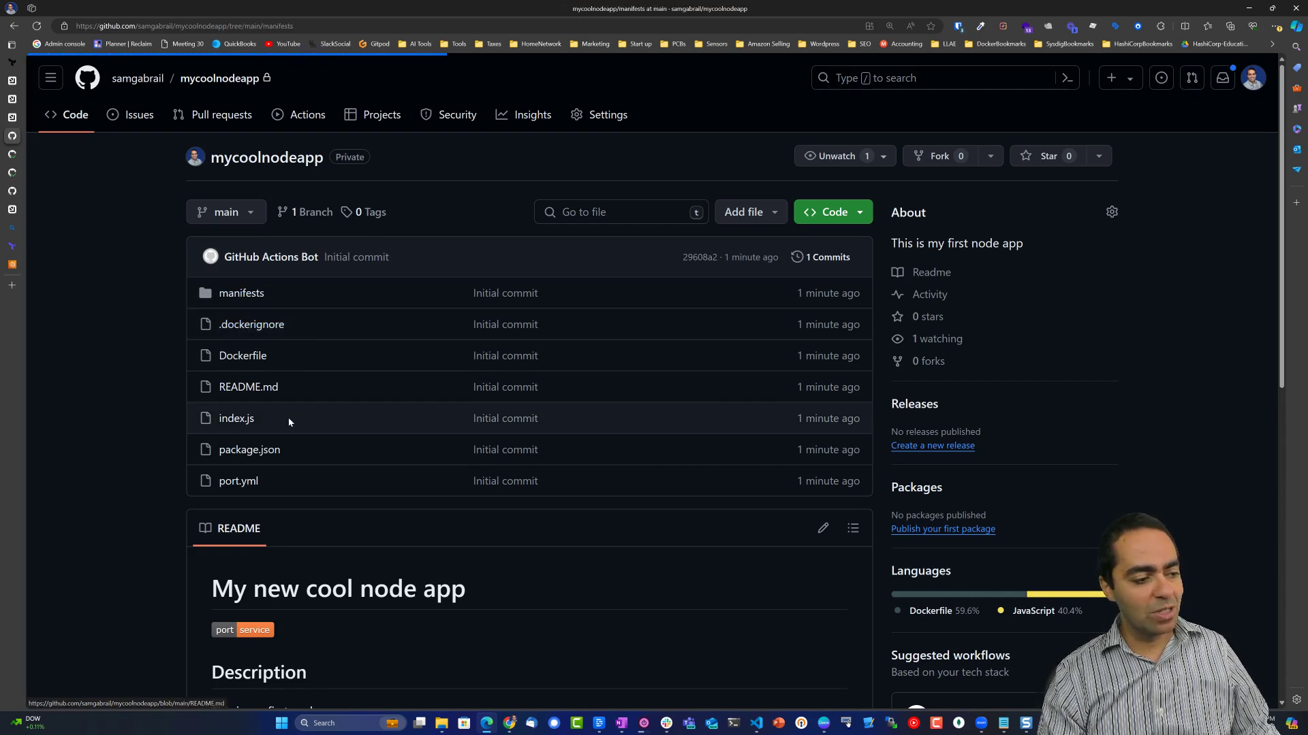
click(355, 314)
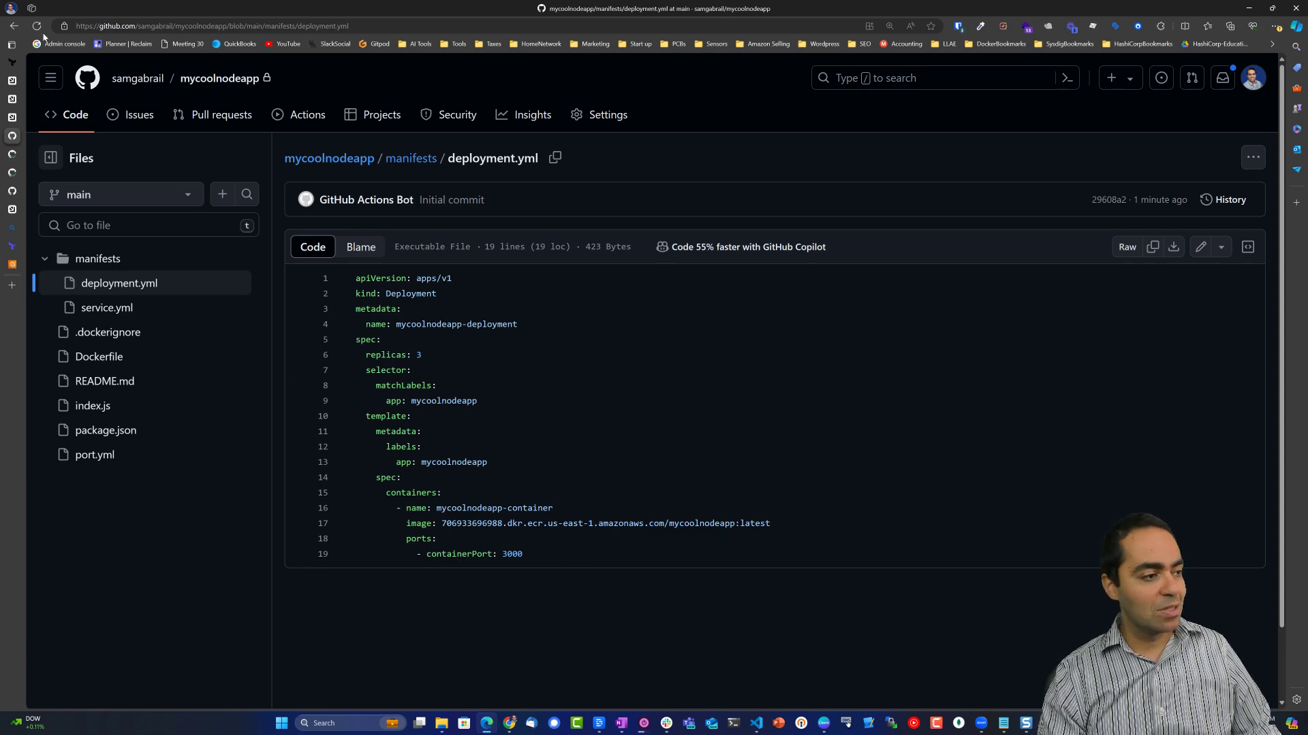
click(14, 30)
click(343, 338)
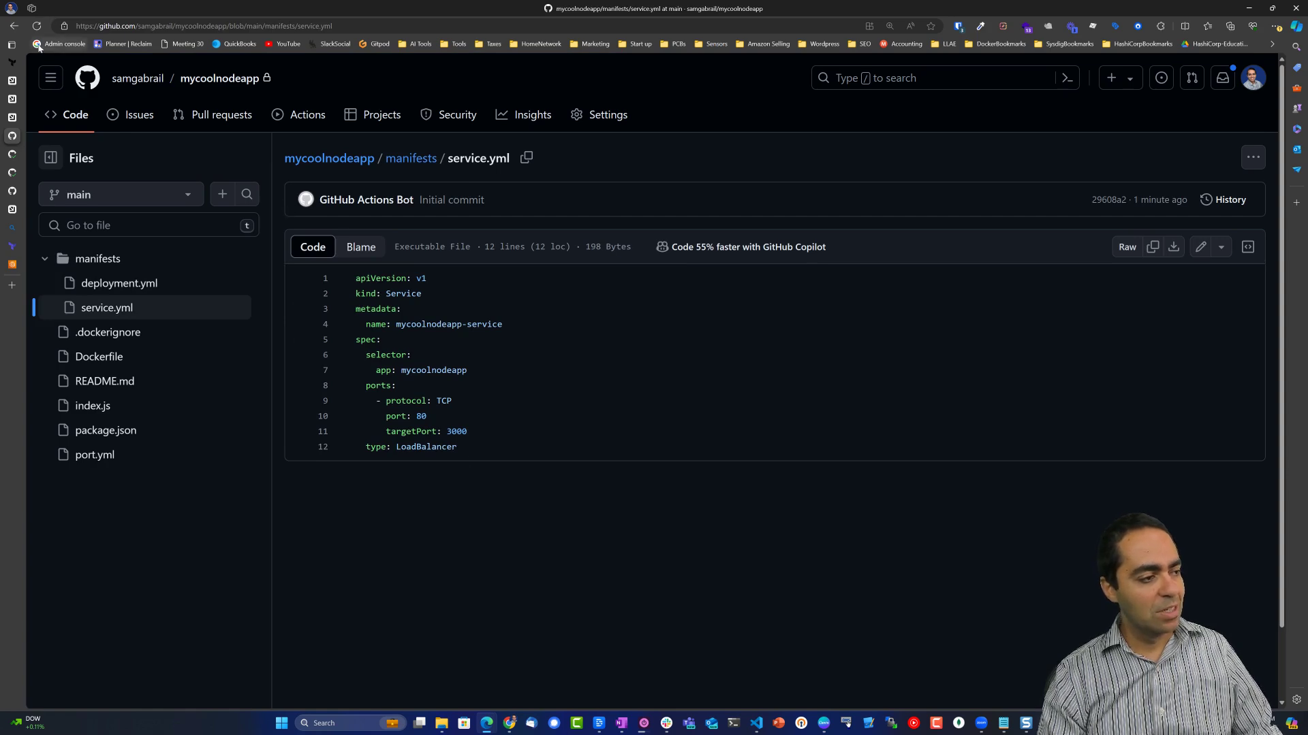
click(13, 26)
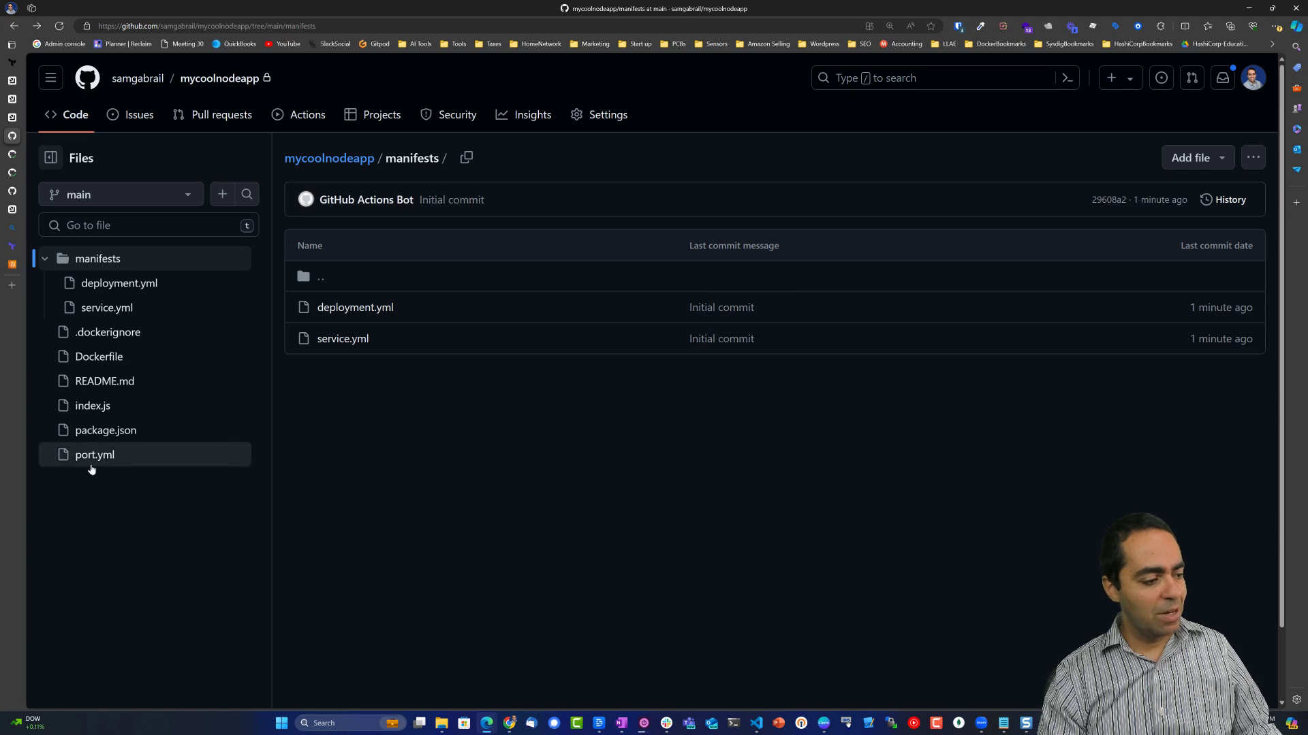
- Examine the repository's Dockerfile, README.md, index.js, package.json and port.yml files
click(99, 357)
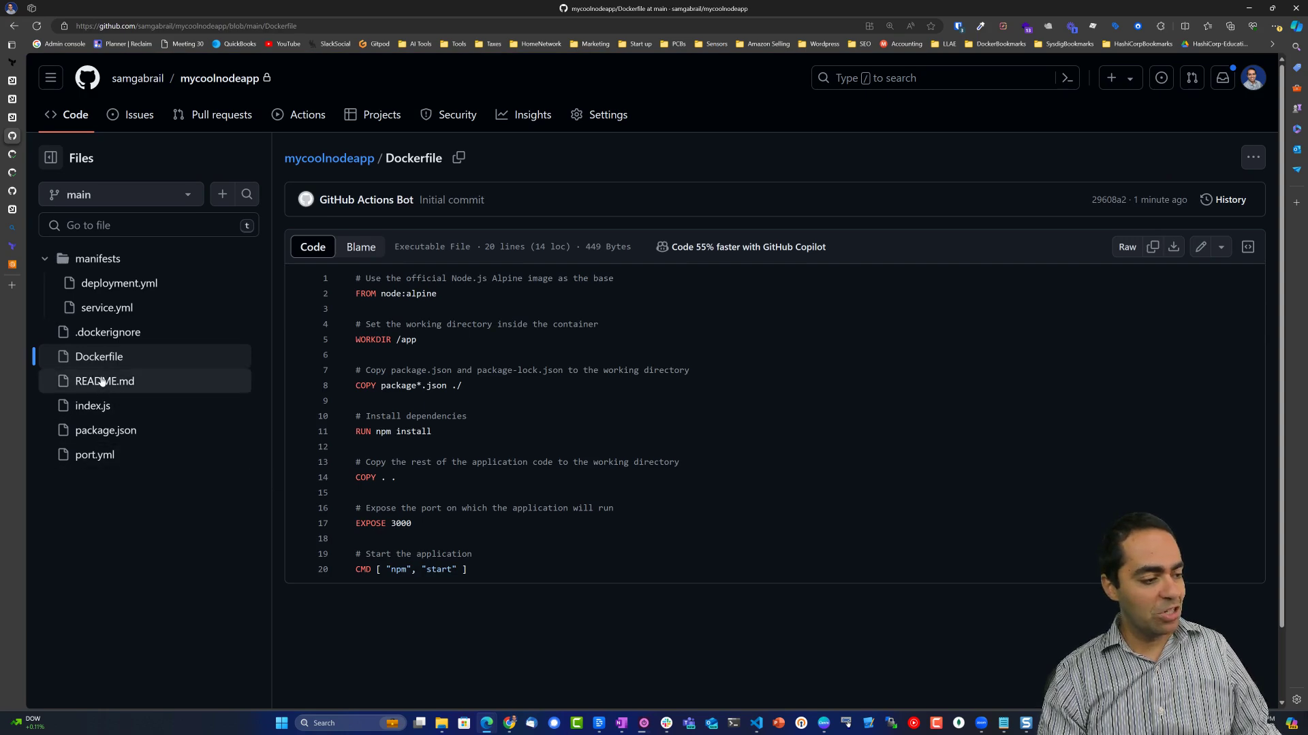
click(102, 382)
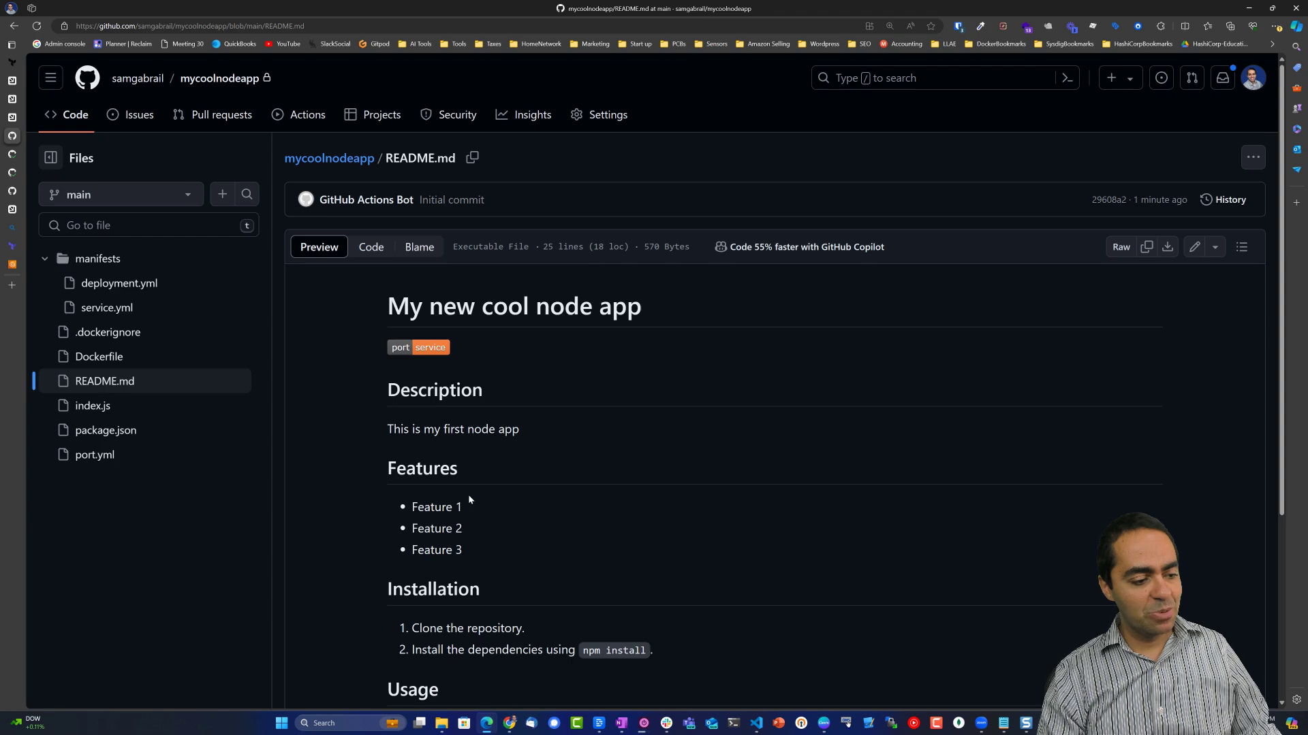
scroll(468, 495, down, 4)
scroll(469, 495, up, 5)
click(83, 328)
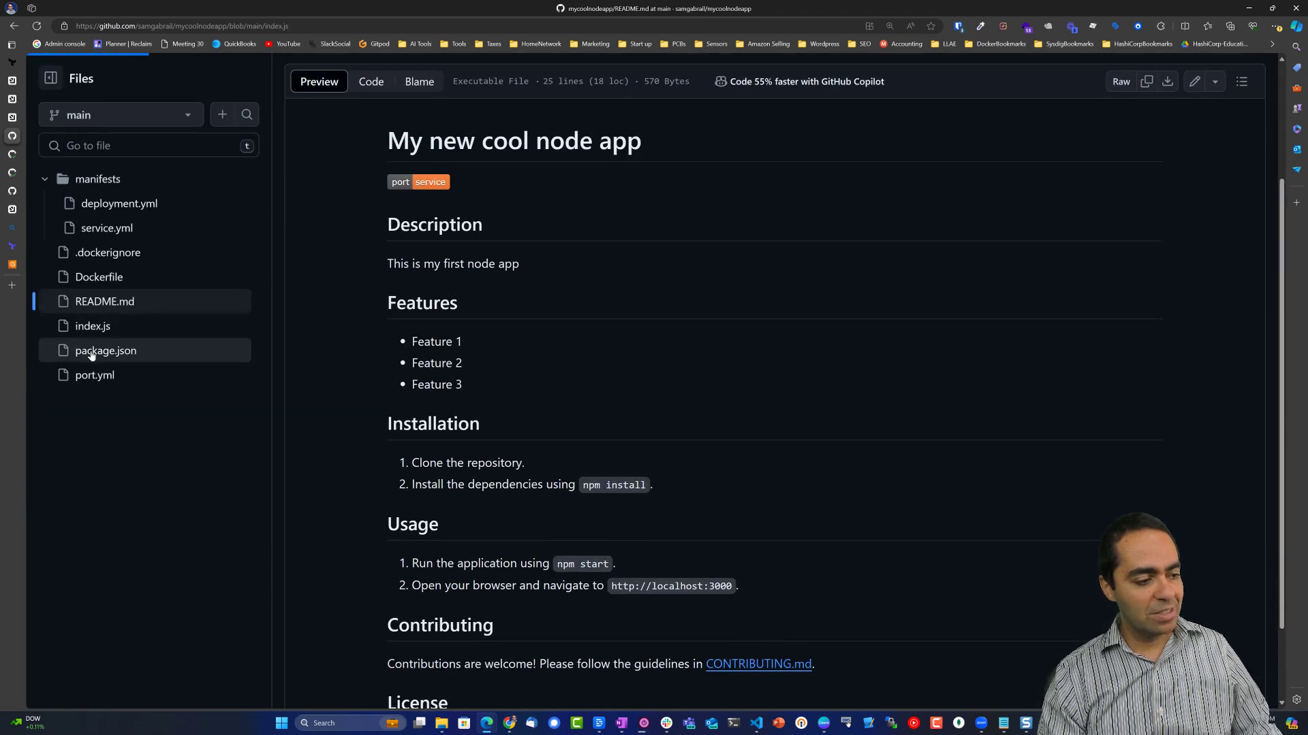
click(197, 350)
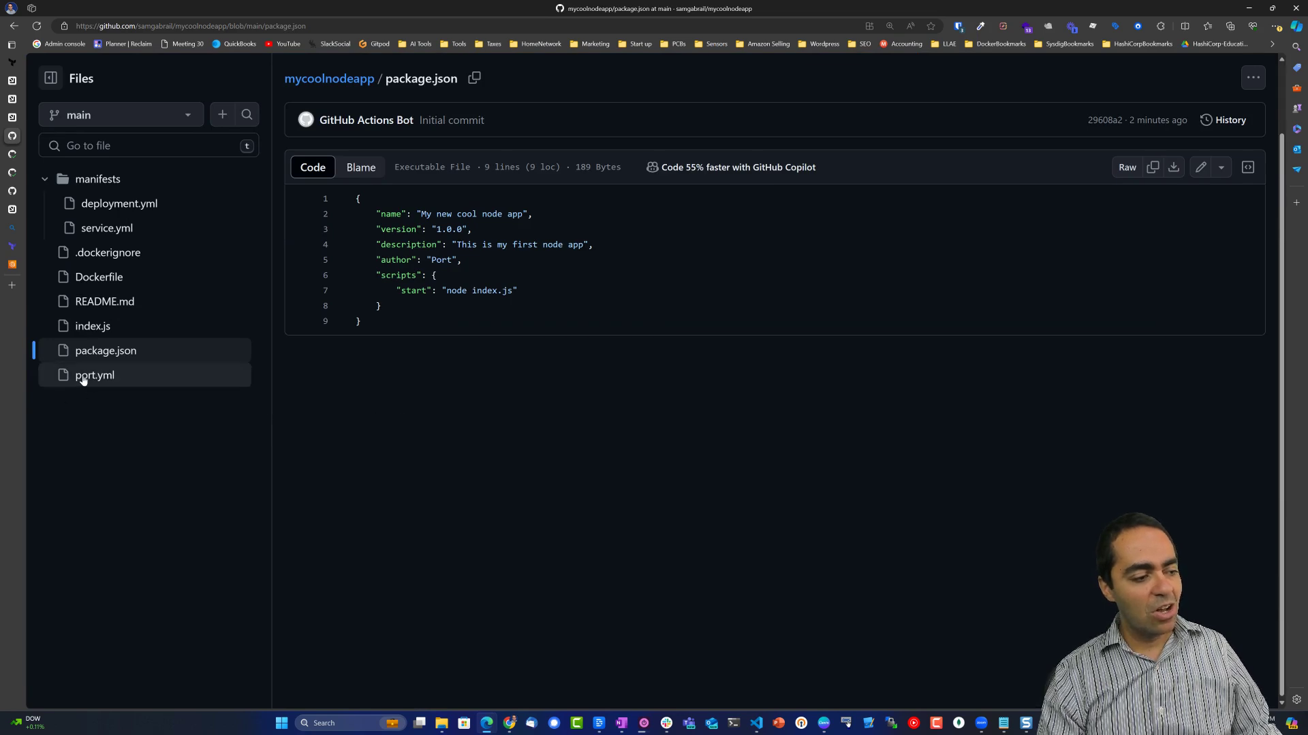
click(83, 377)
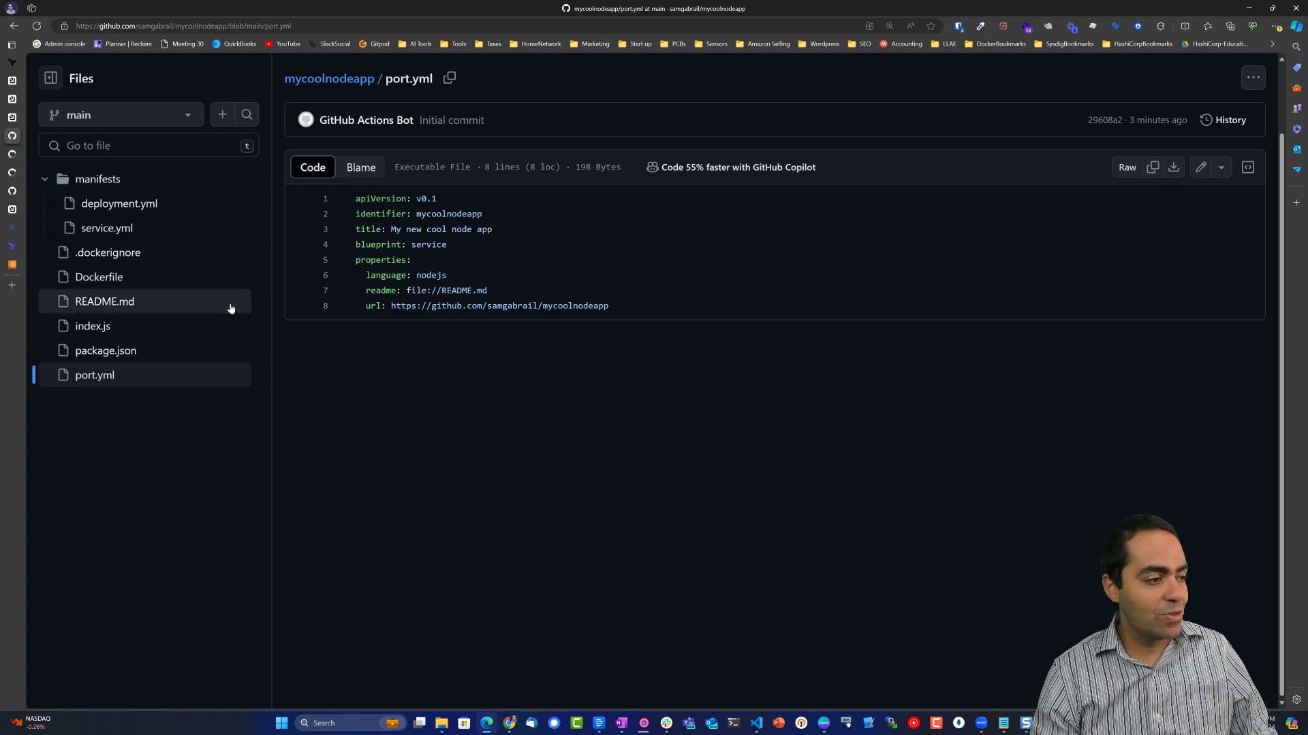
- Switch to the port-eks-deploy-guide repository and examine the app-templates README and the nodejs template's cookiecutter.json
click(16, 155)
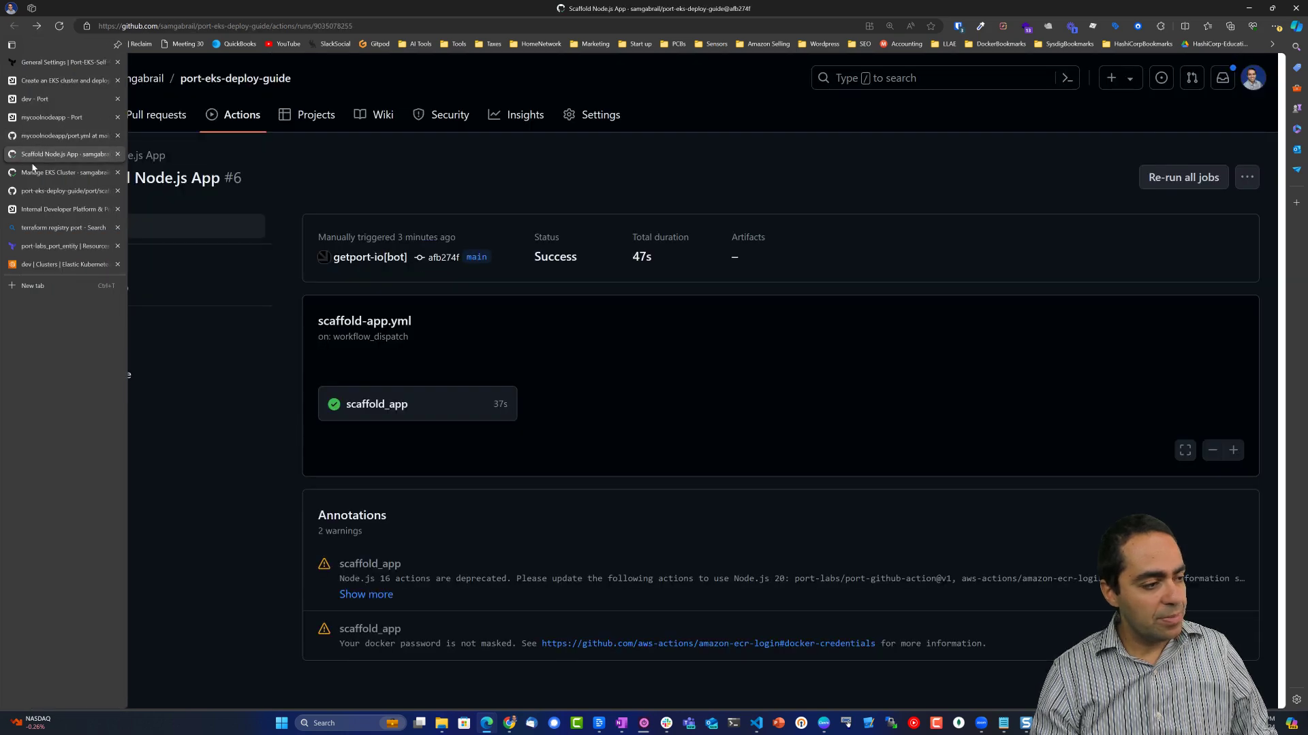
click(75, 115)
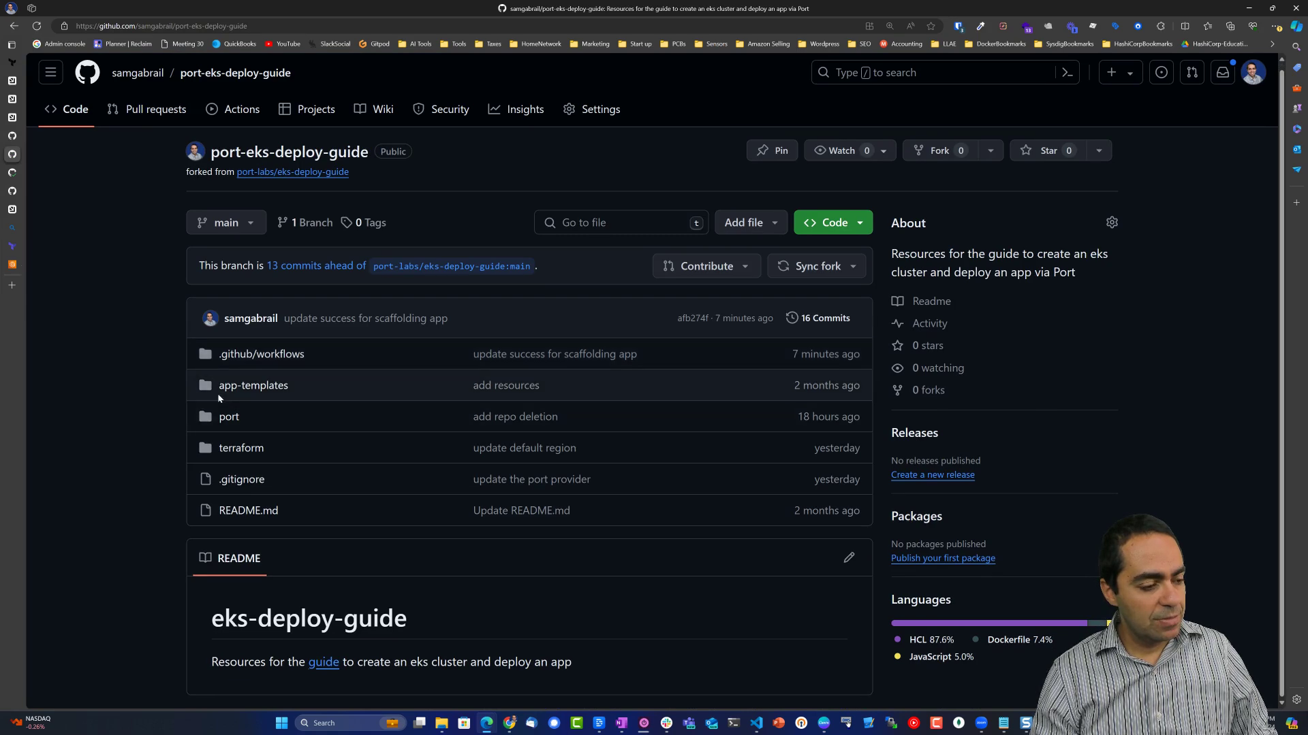
click(235, 387)
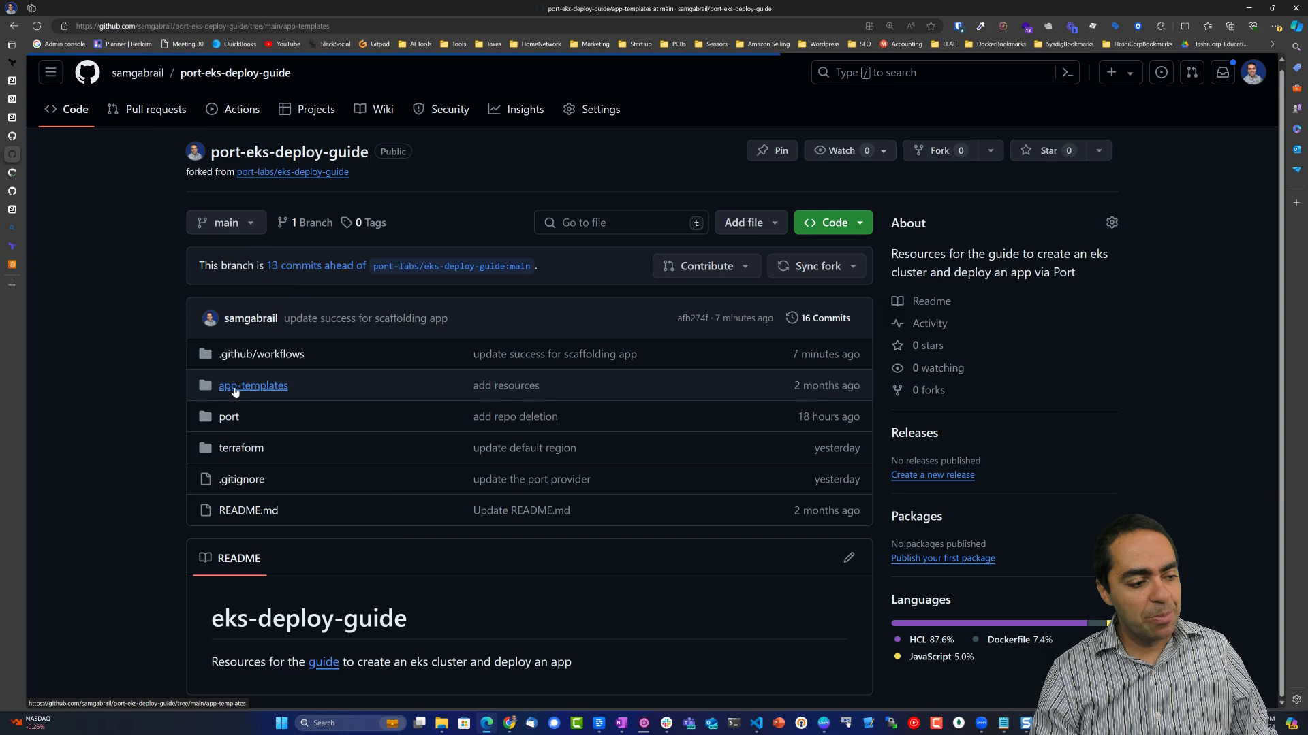
scroll(344, 377, down, 5)
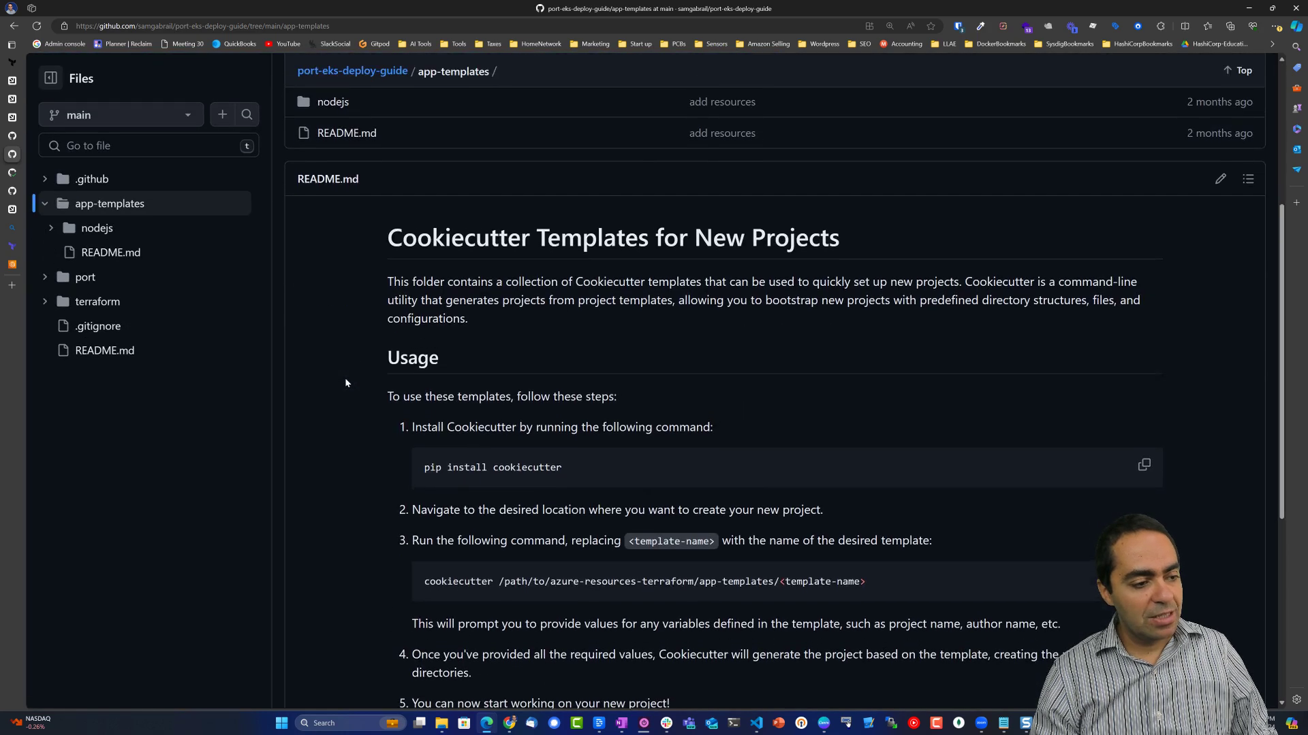
scroll(344, 377, up, 3)
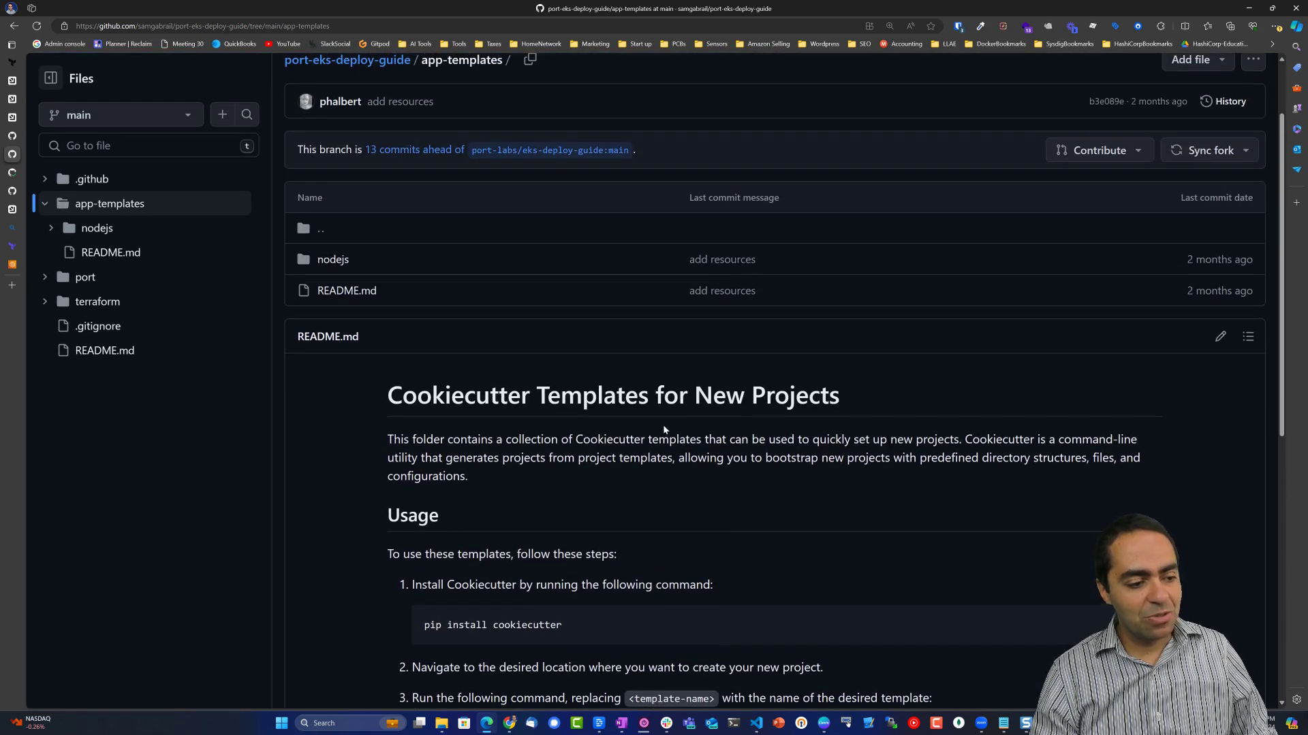
scroll(802, 416, down, 1)
scroll(802, 413, down, 8)
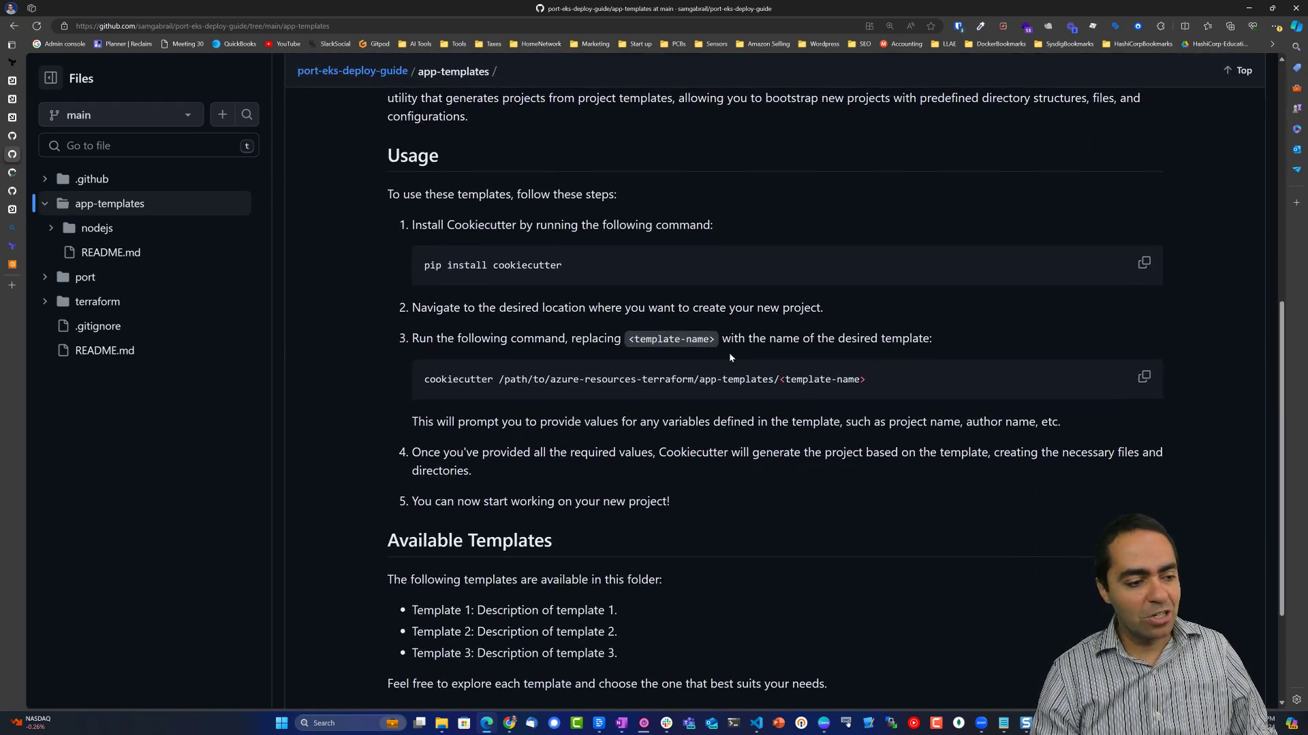
scroll(729, 361, up, 10)
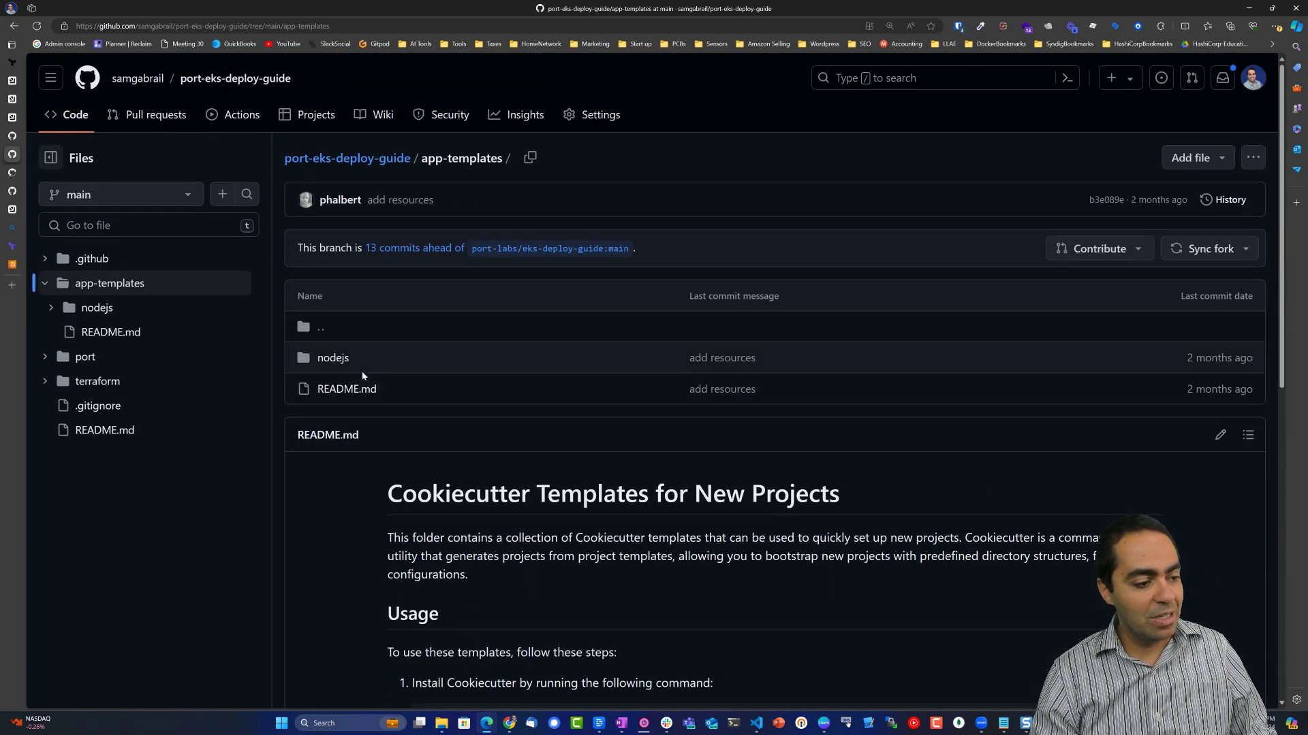
click(332, 358)
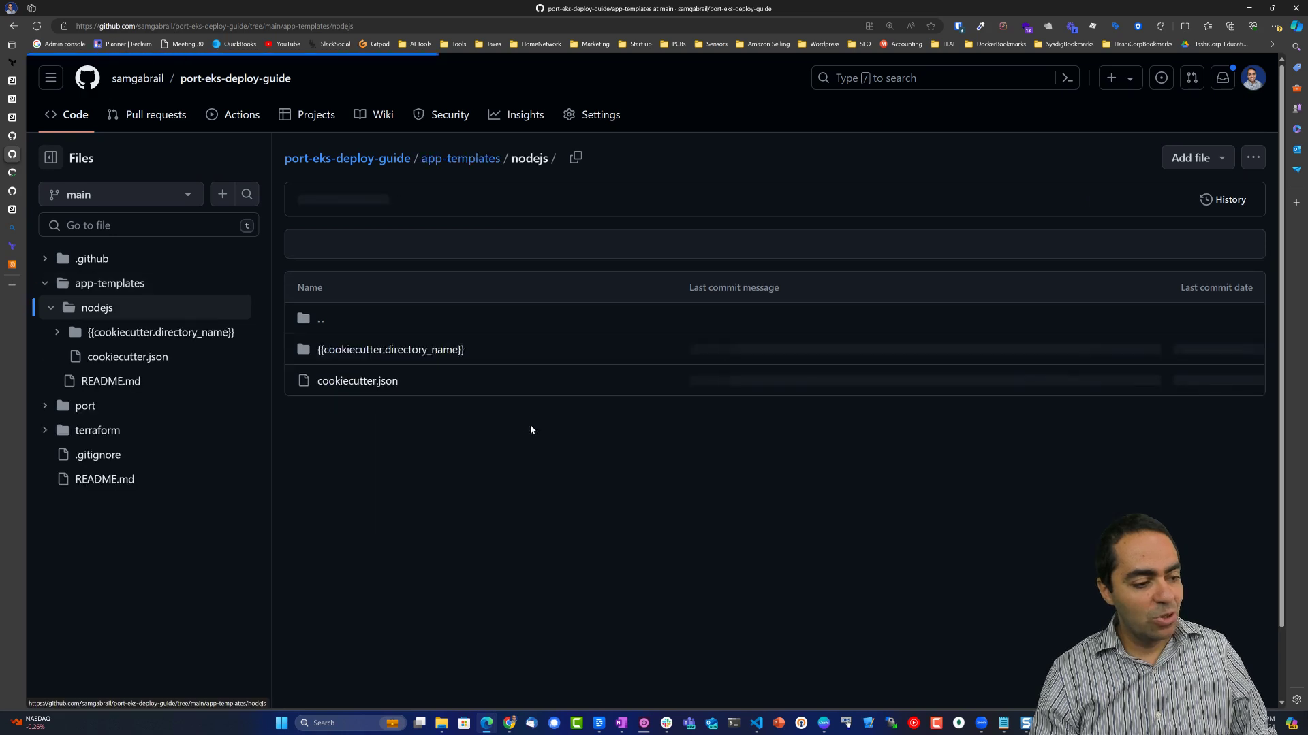
click(340, 388)
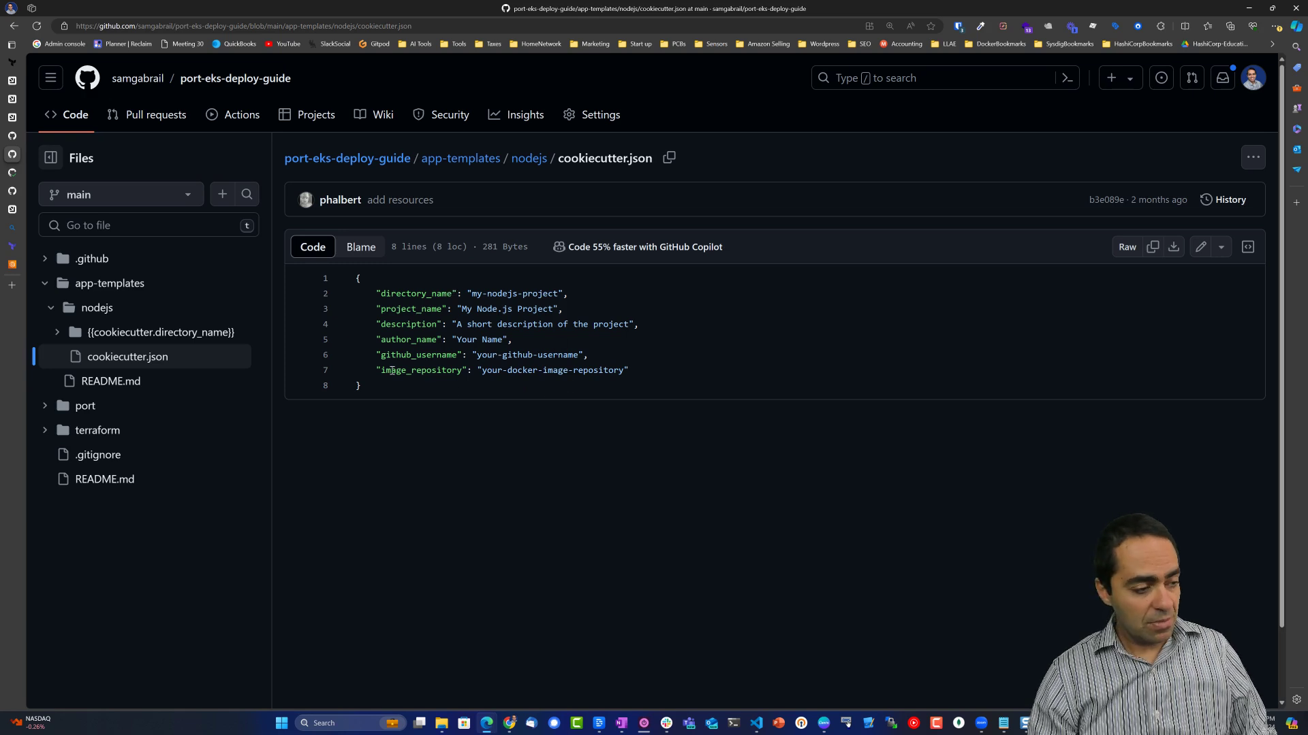
- Open the nodejs template's {{cookiecutter.directory_name}} folder and examine its Dockerfile and README.md
click(120, 335)
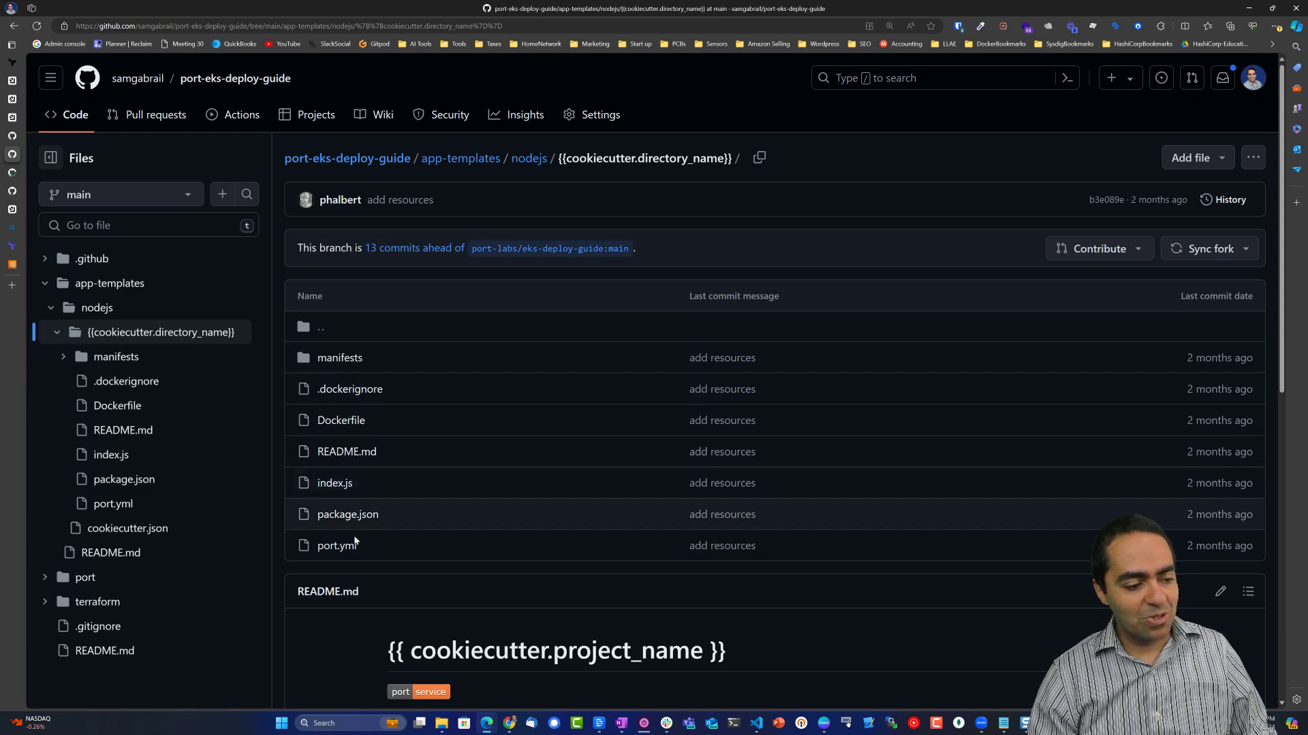
scroll(360, 578, down, 4)
scroll(359, 578, up, 3)
scroll(351, 324, down, 1)
click(350, 323)
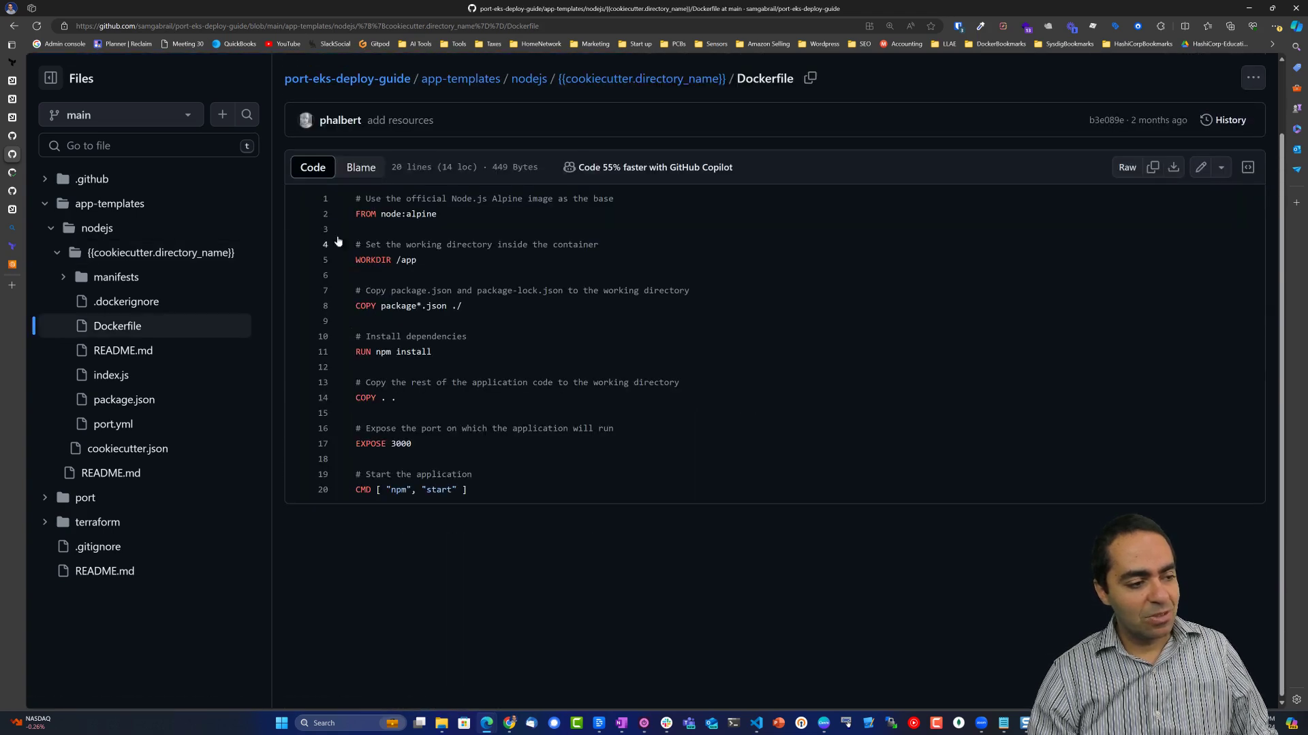
key(alt+Left)
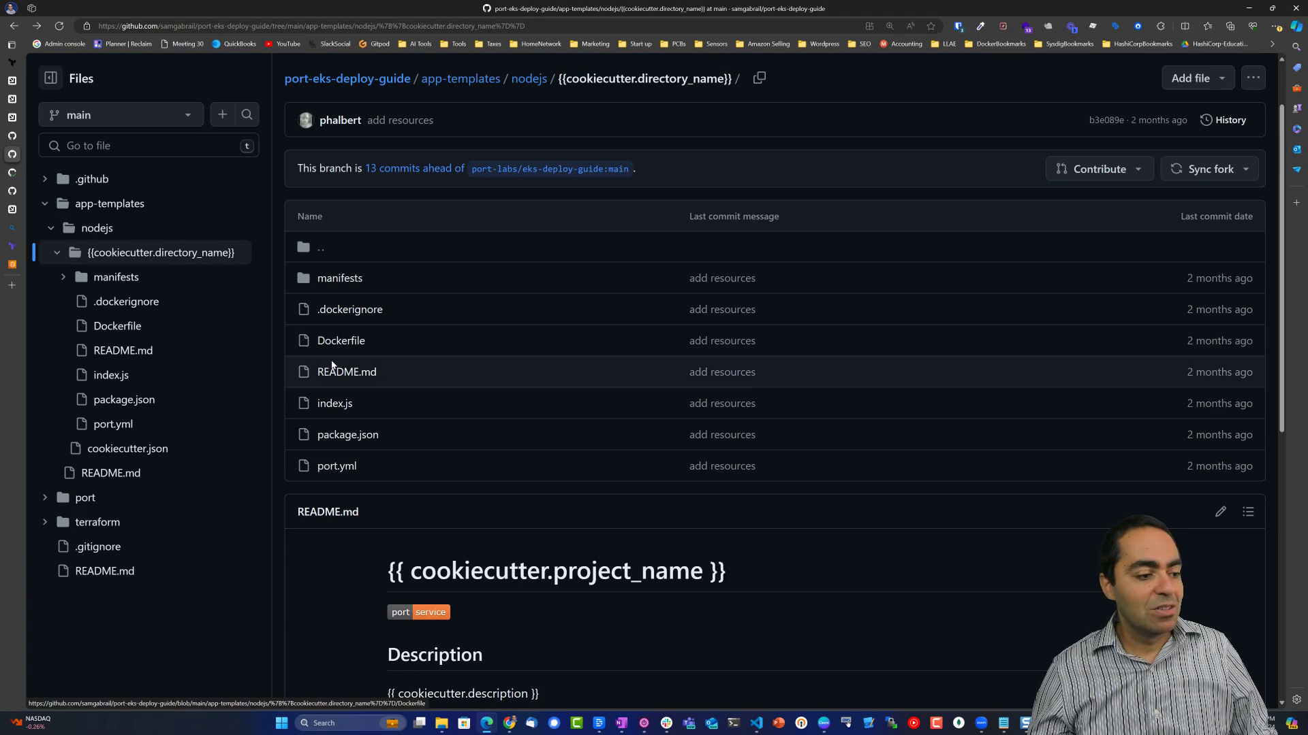
click(333, 374)
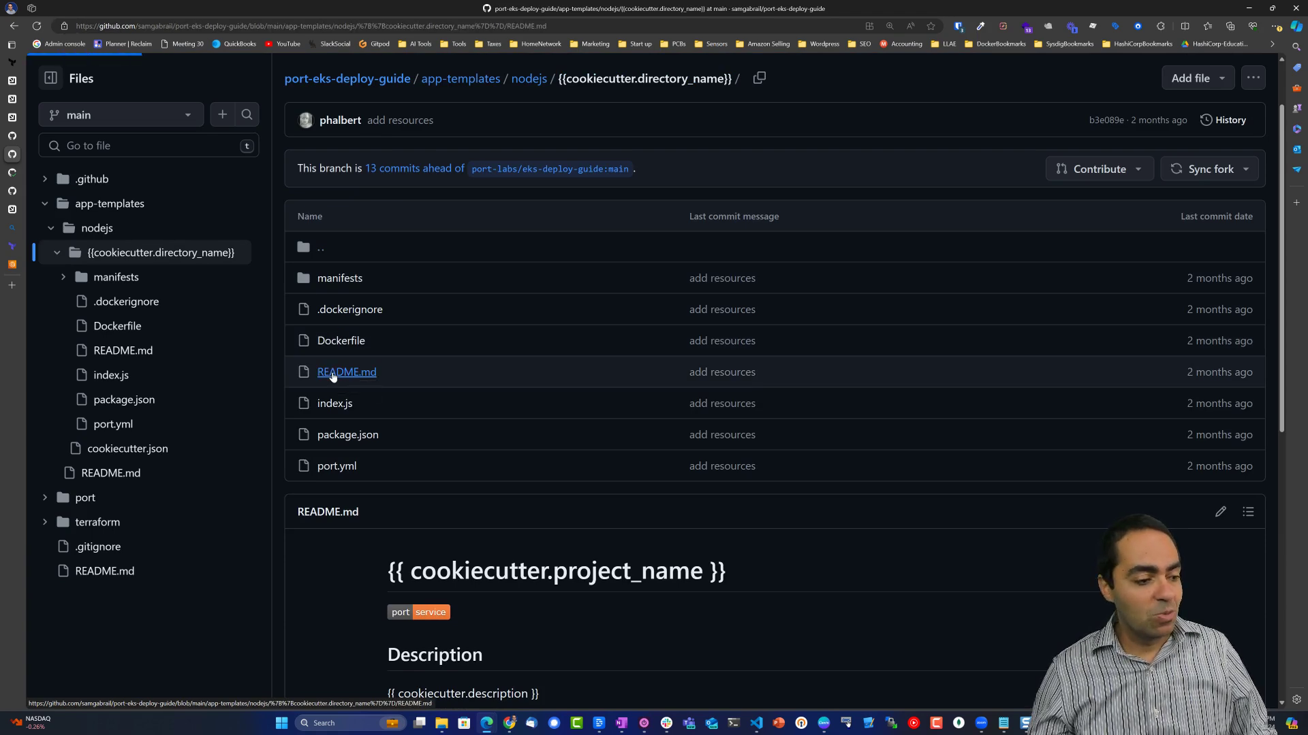
scroll(465, 319, down, 2)
scroll(466, 324, up, 2)
scroll(466, 324, up, 1)
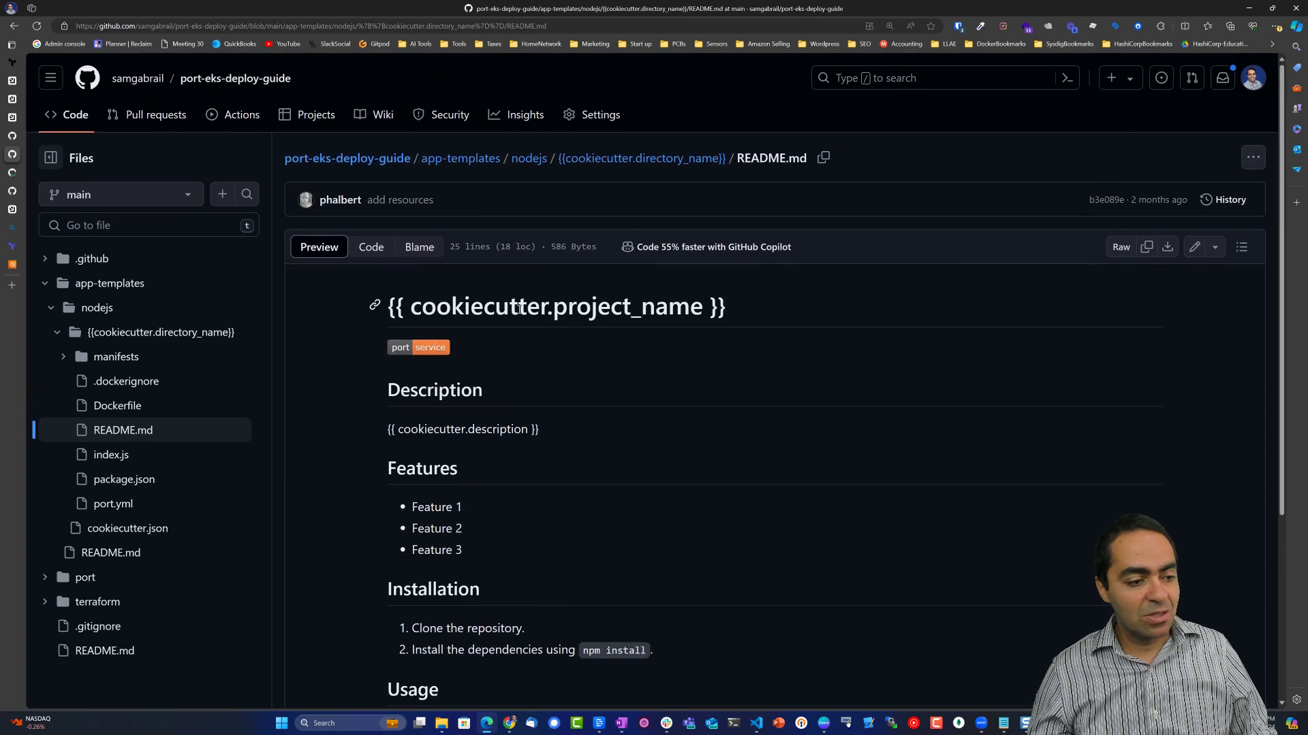
scroll(464, 283, down, 4)
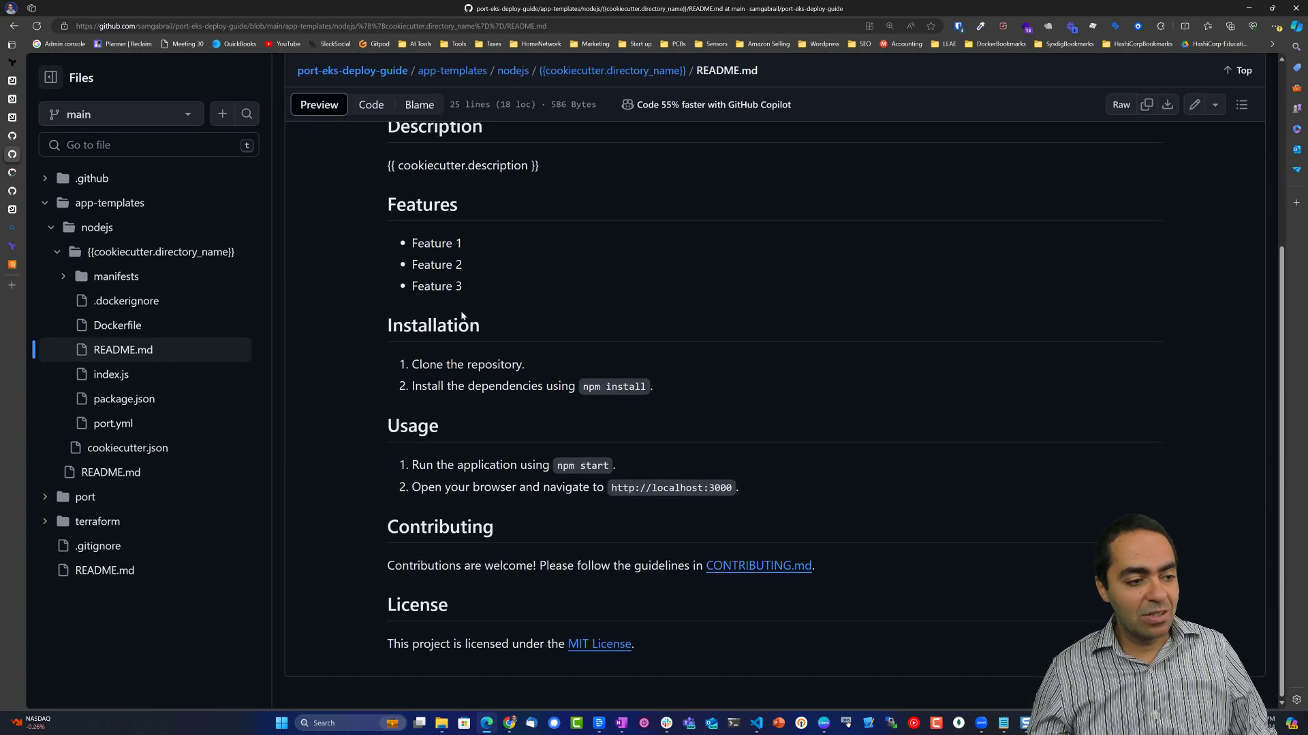
key(alt+Left)
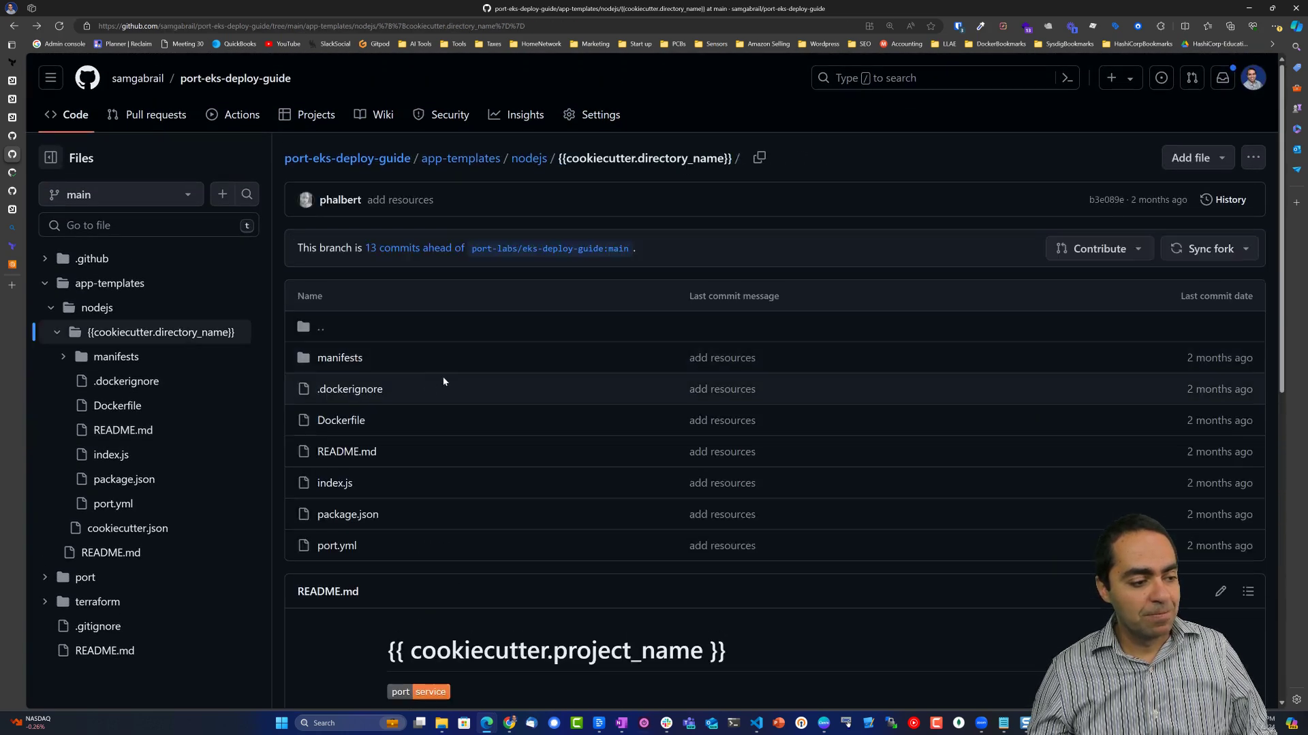
- Examine index.js, package.json and port.yml in the {{cookiecutter.directory_name}} template folder
scroll(405, 407, down, 1)
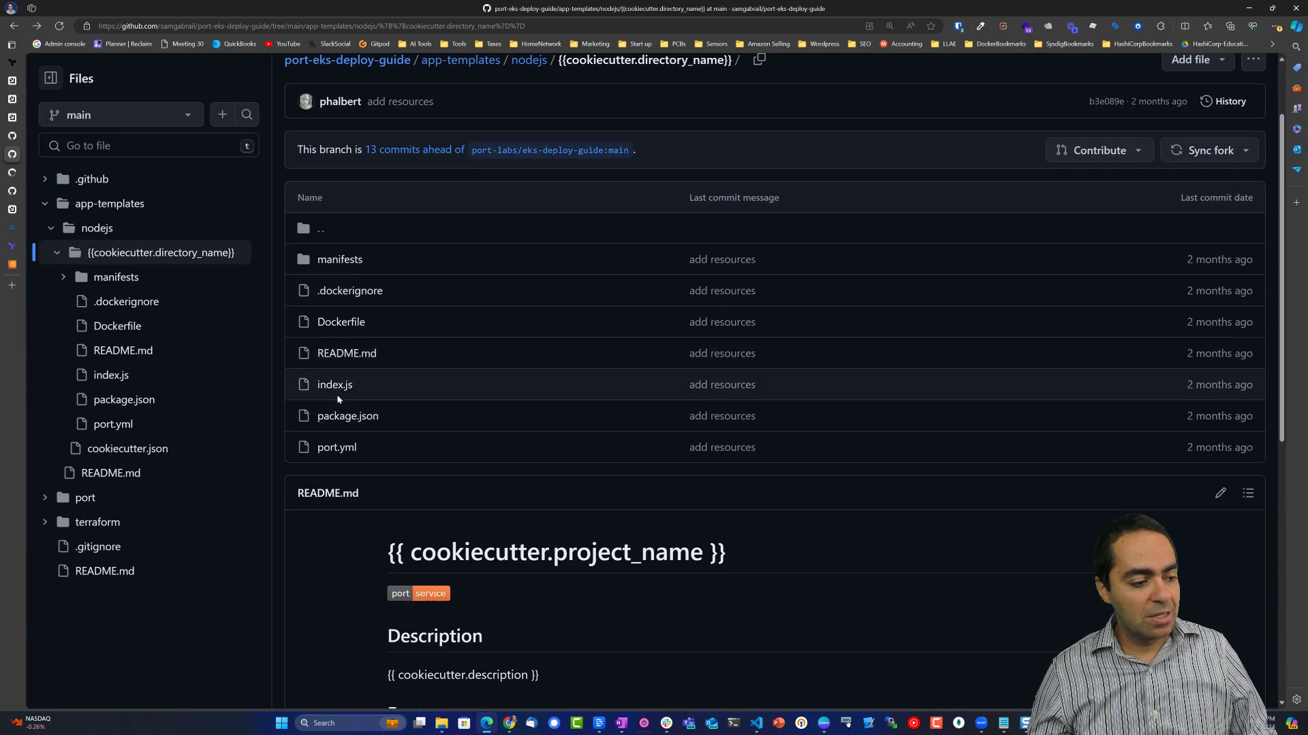
click(335, 387)
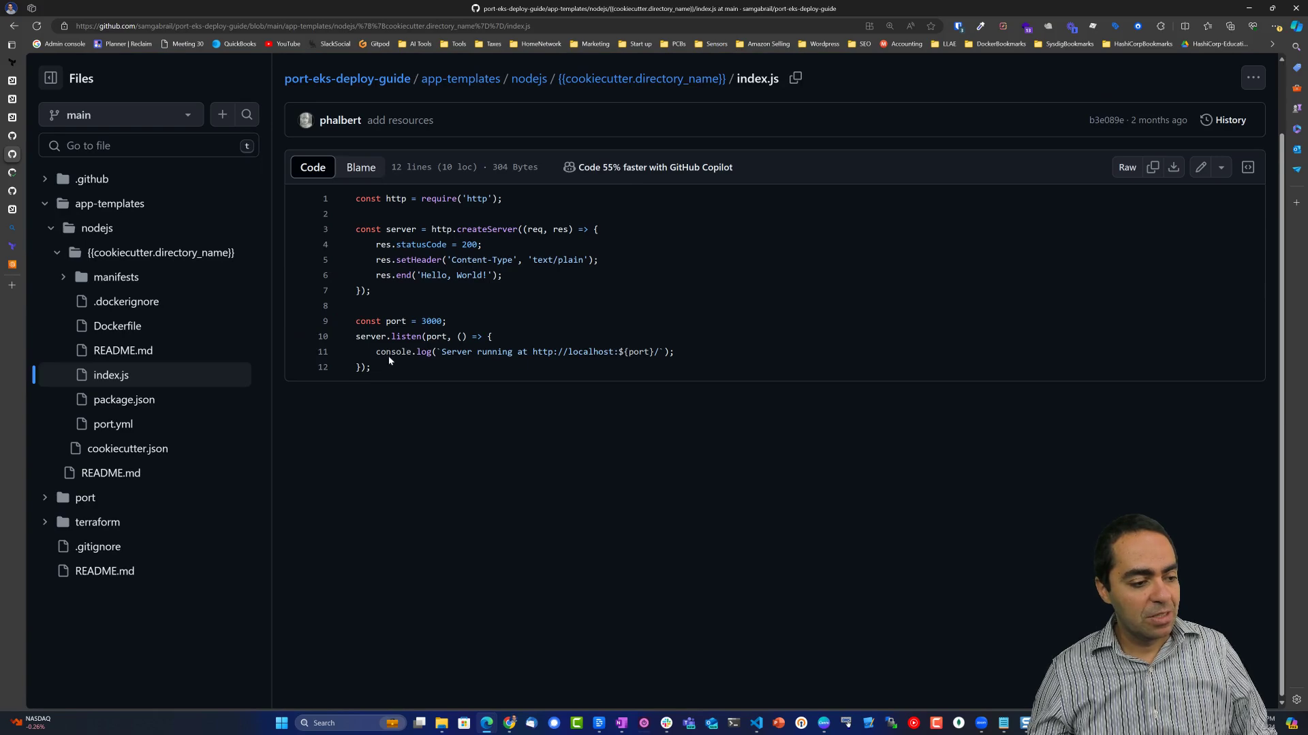
key(alt+Left)
click(362, 430)
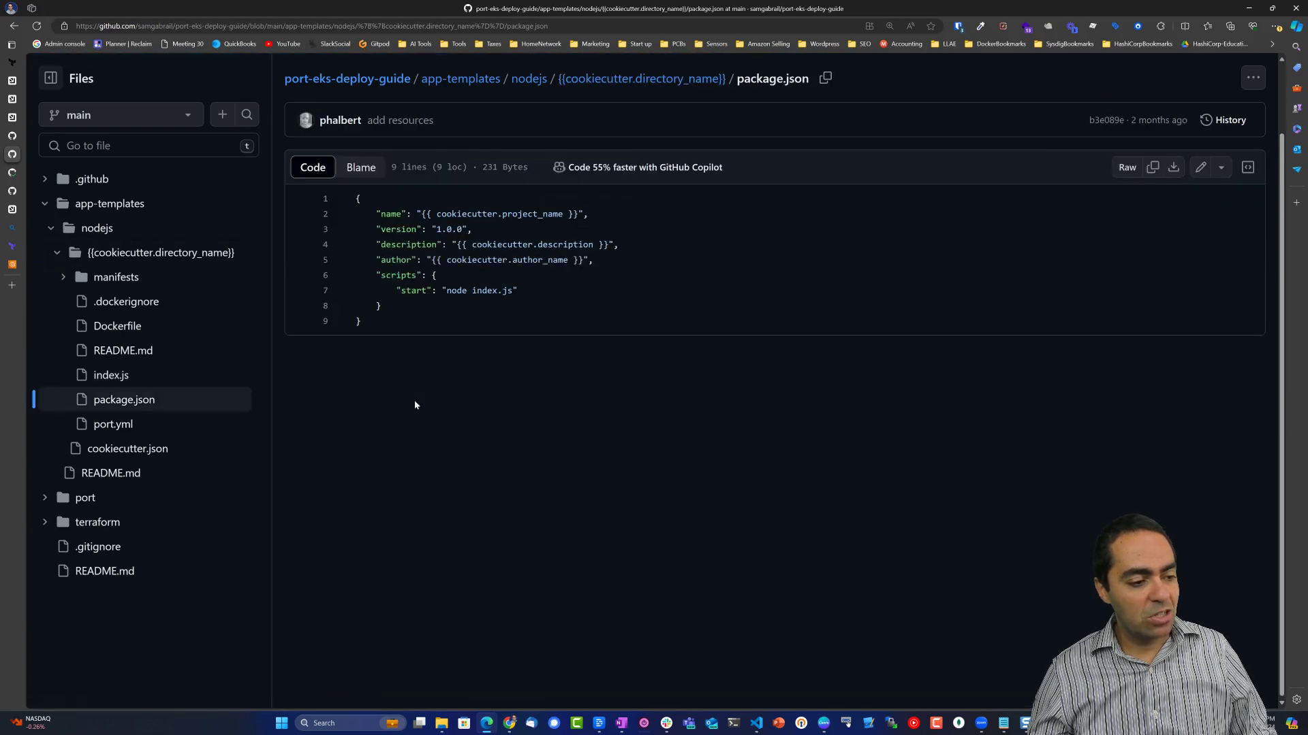
key(alt+Left)
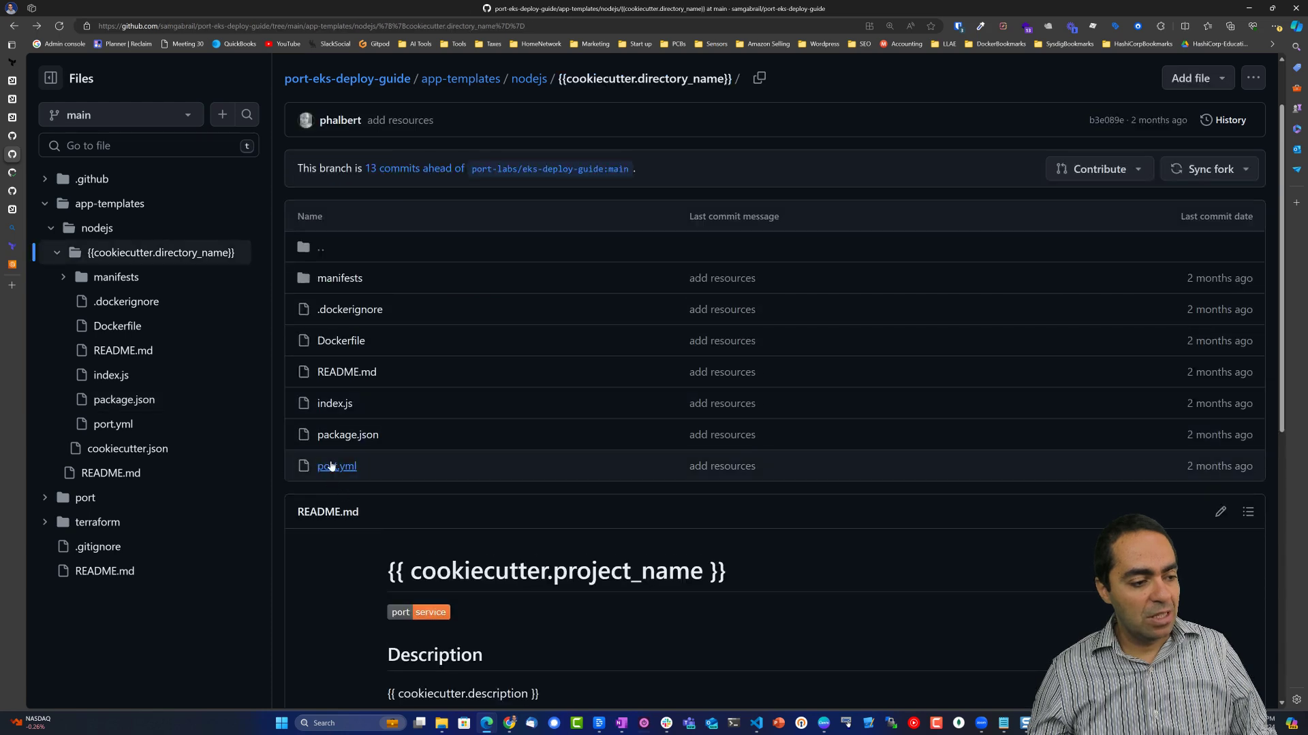
click(334, 467)
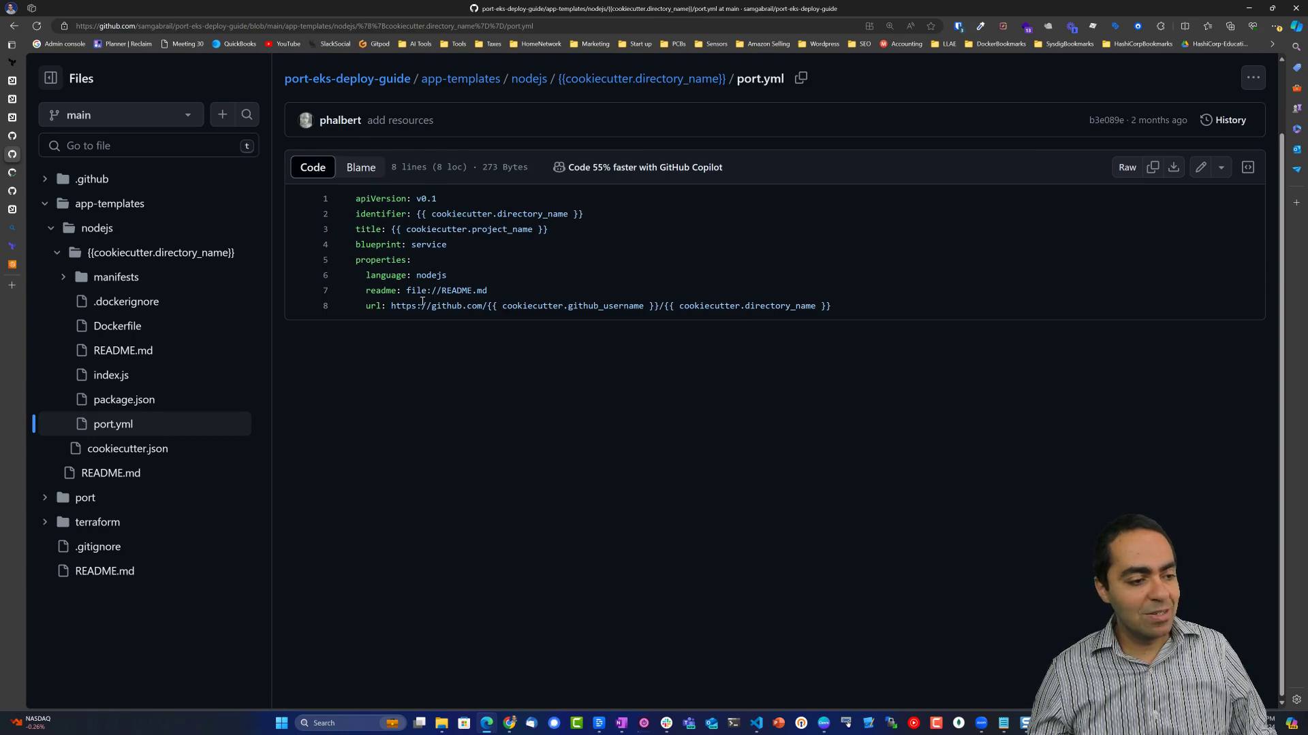
- Open the template's manifests folder and examine deployment.yml and service.yml
key(alt+Left)
click(338, 277)
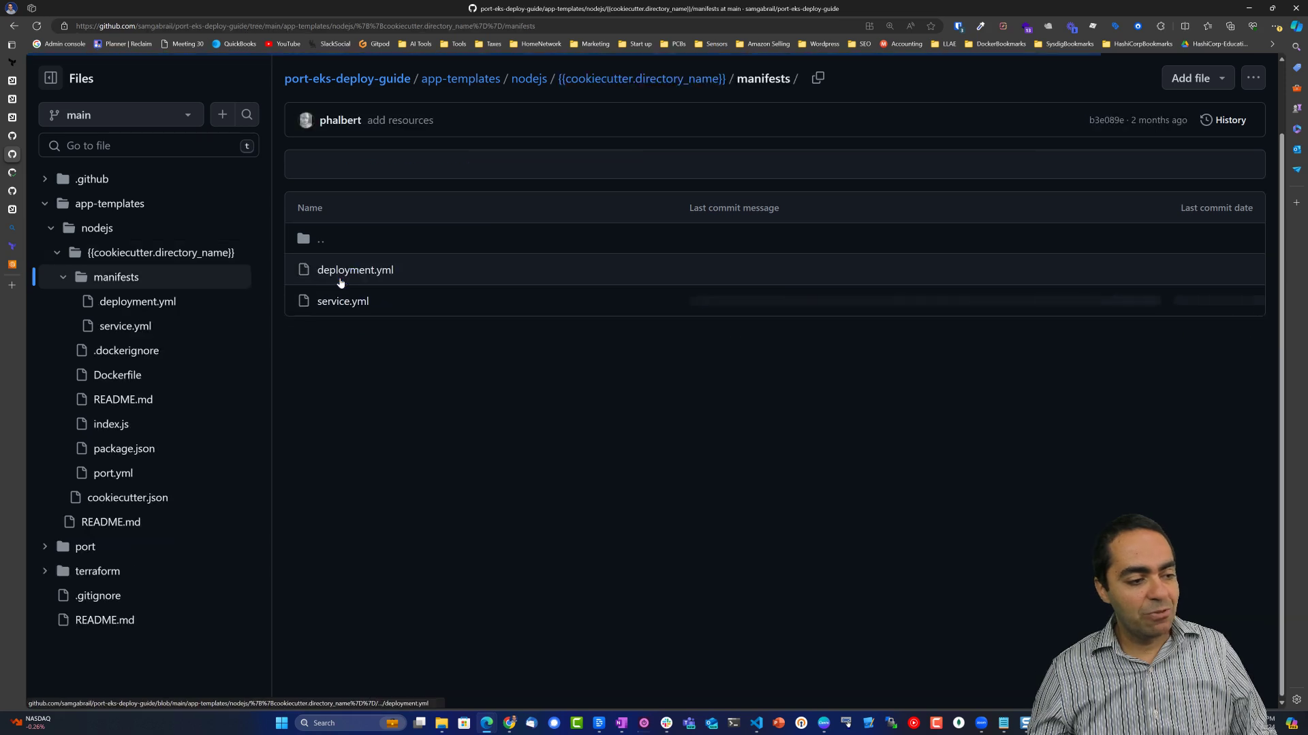
click(343, 273)
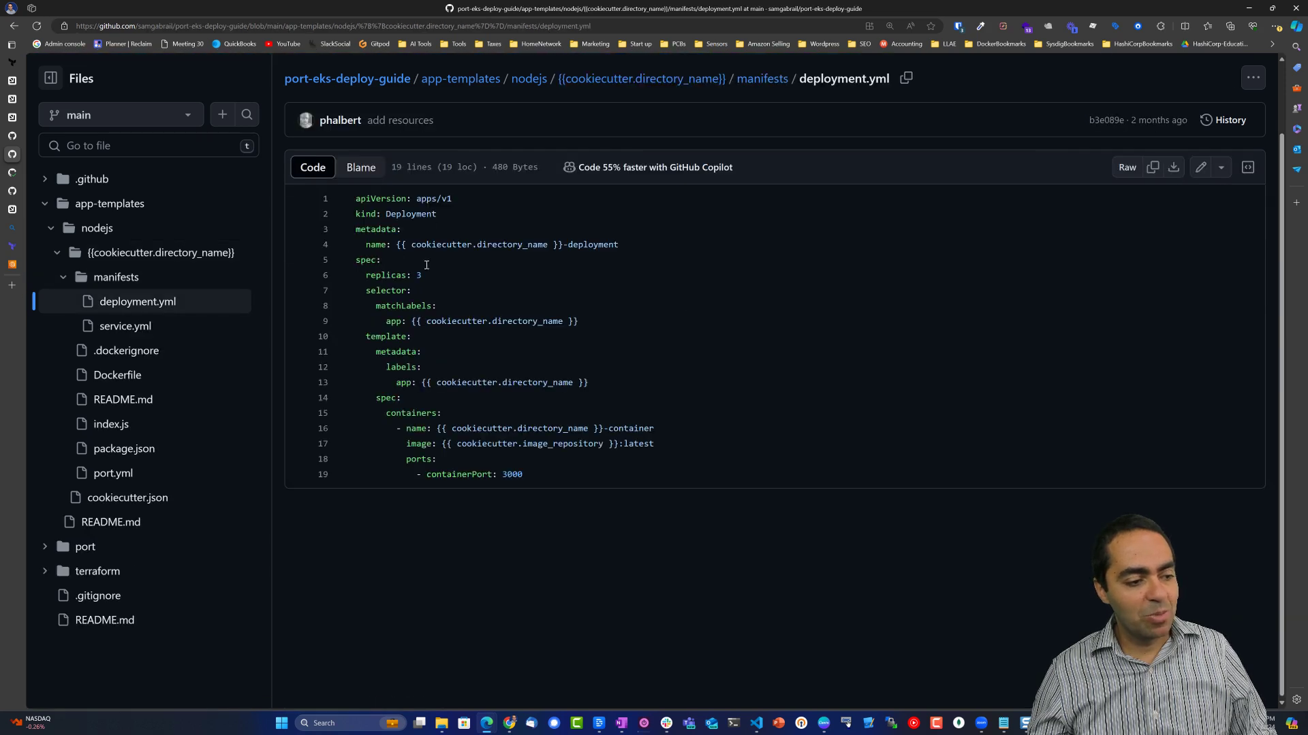
key(alt+Left)
click(358, 311)
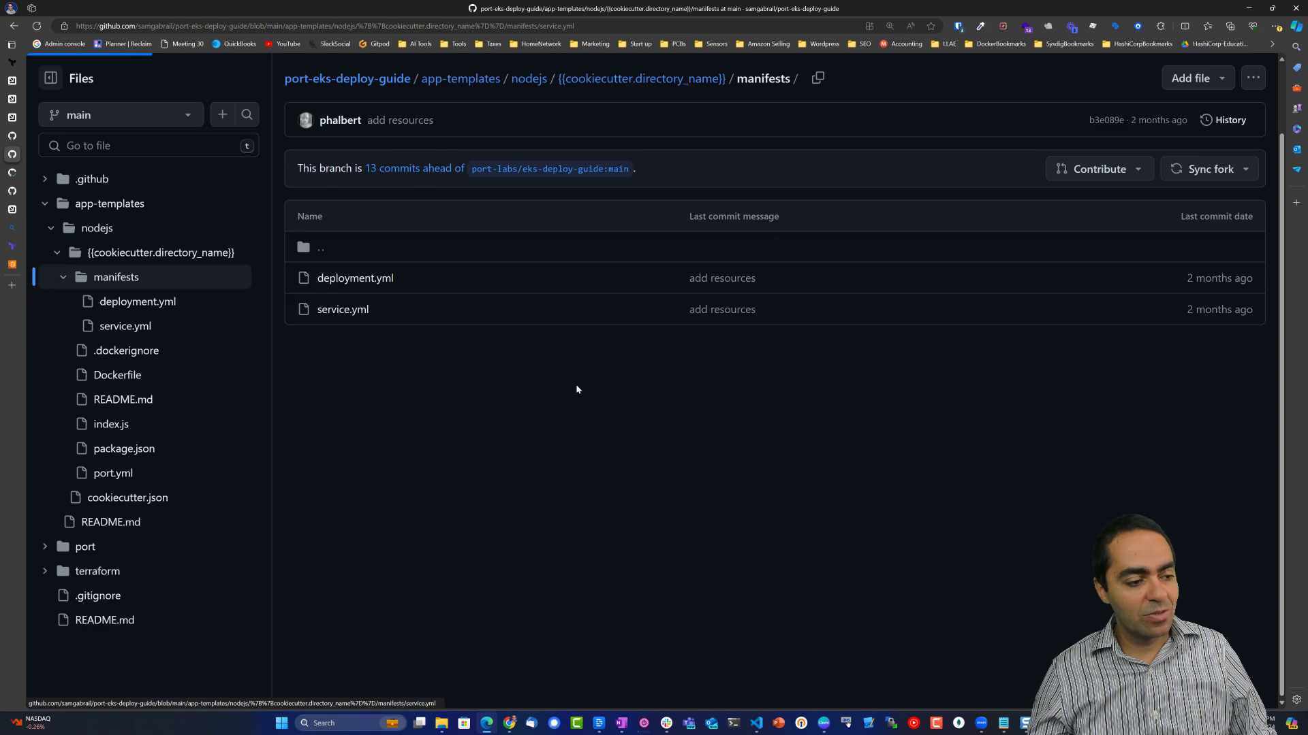
key(alt+Left)
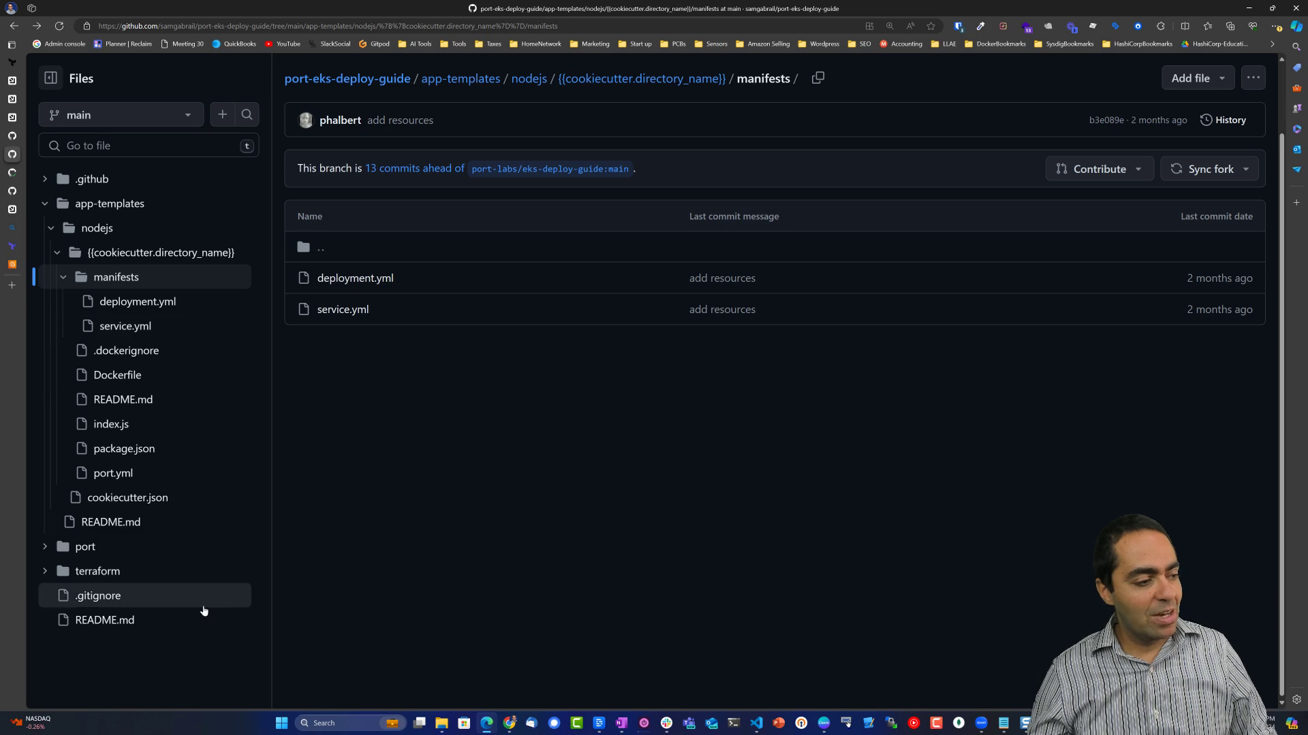
- Check the repository's workflow runs, and open scaffold-app.yml from the .github/workflows folder
scroll(137, 402, up, 1)
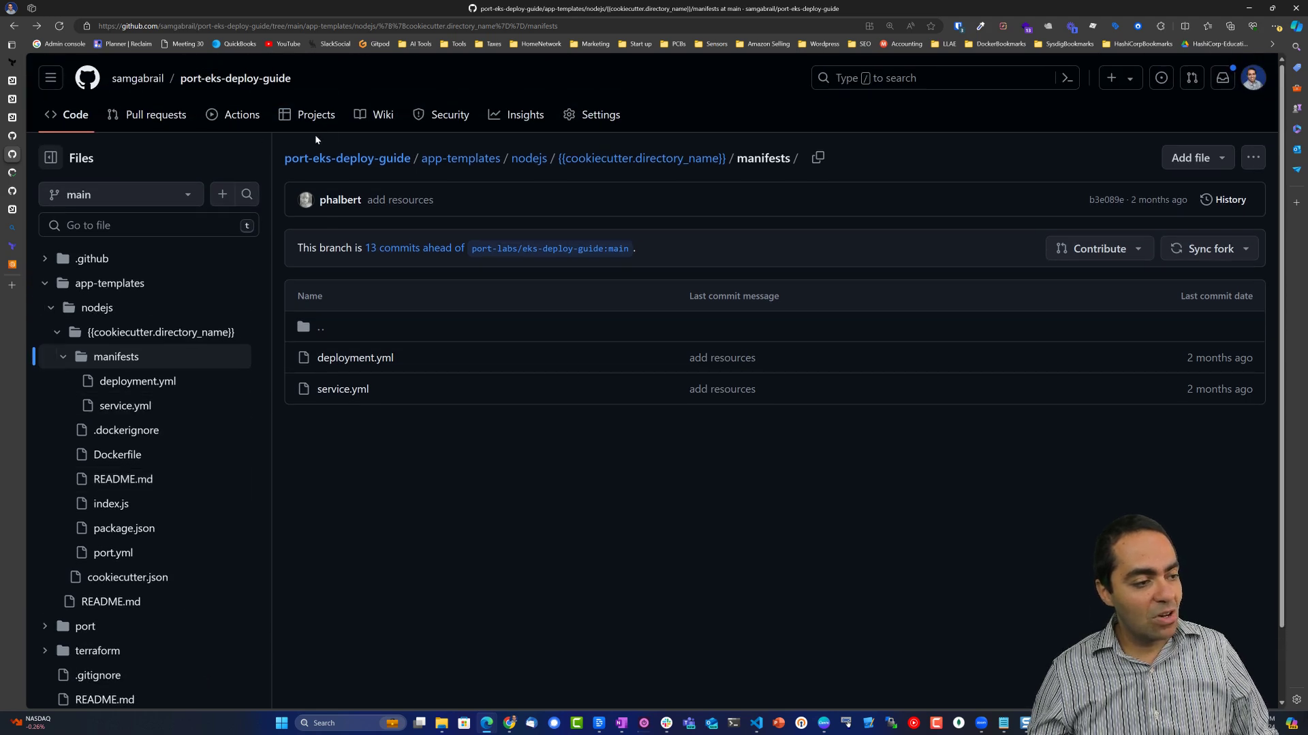
click(237, 116)
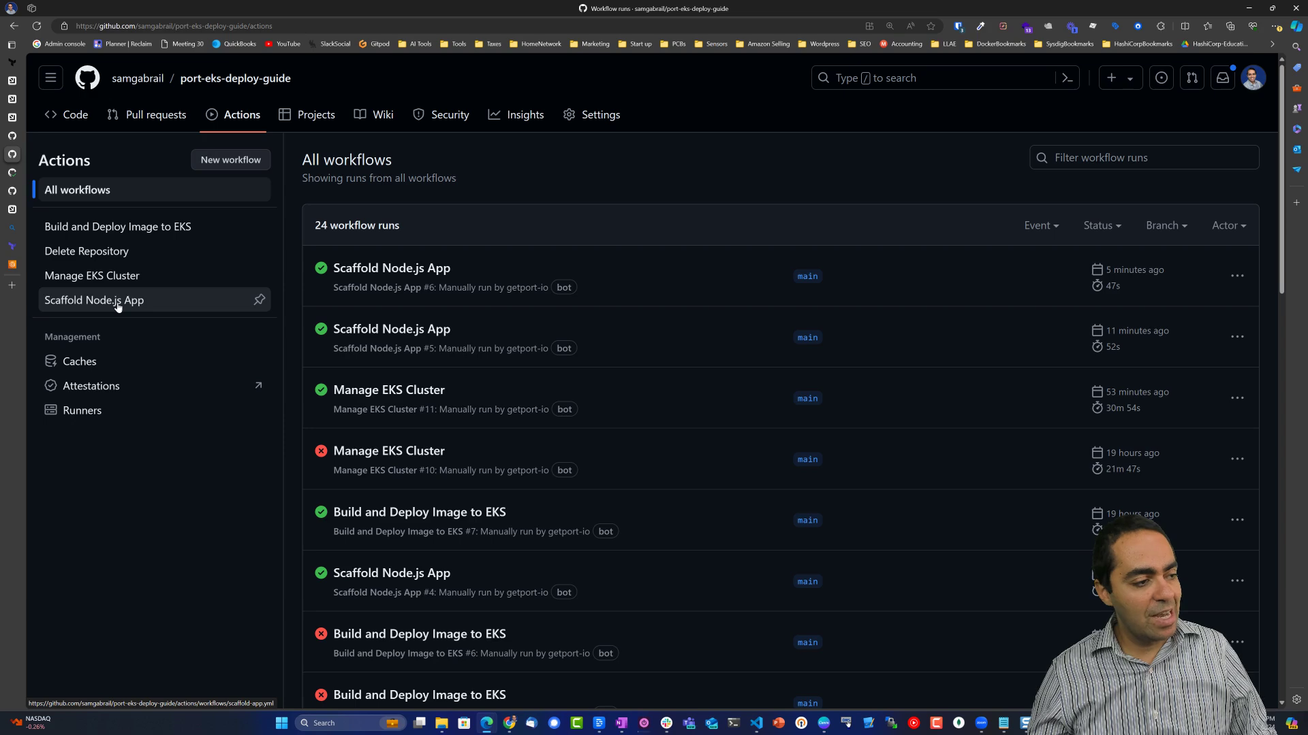
click(71, 116)
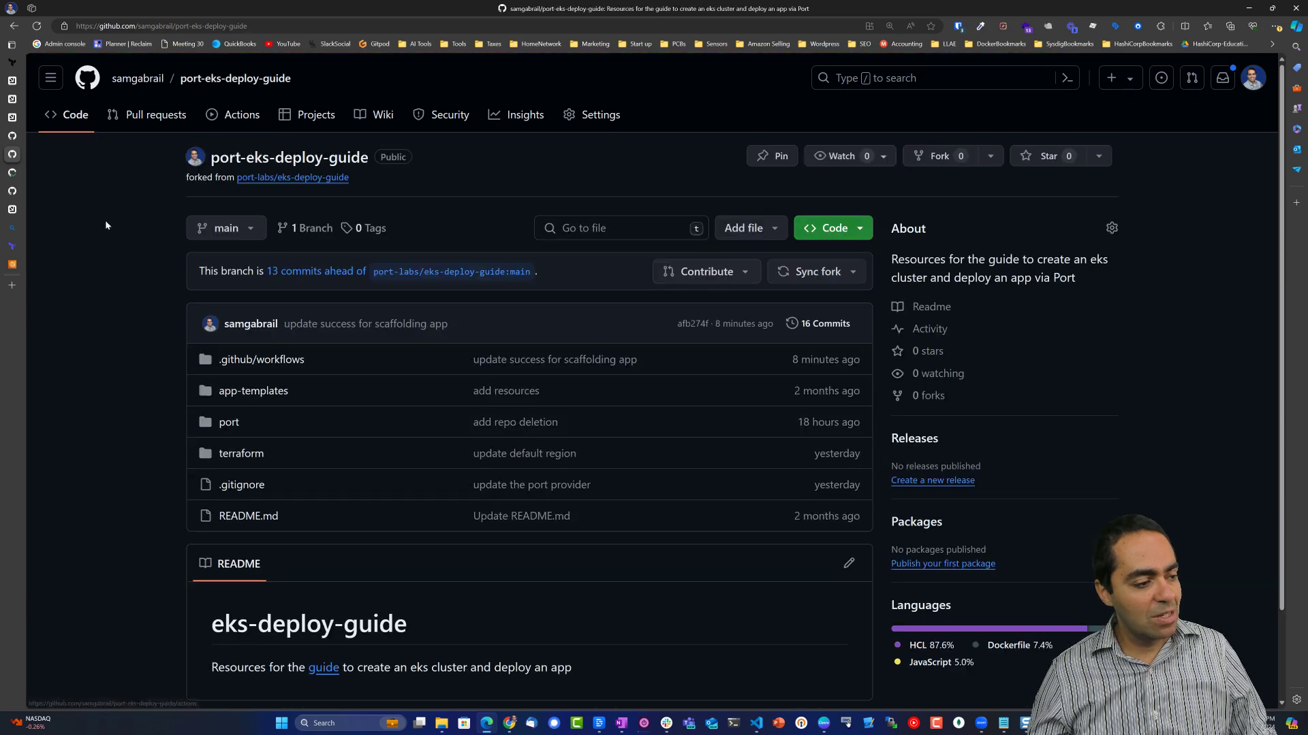
click(262, 360)
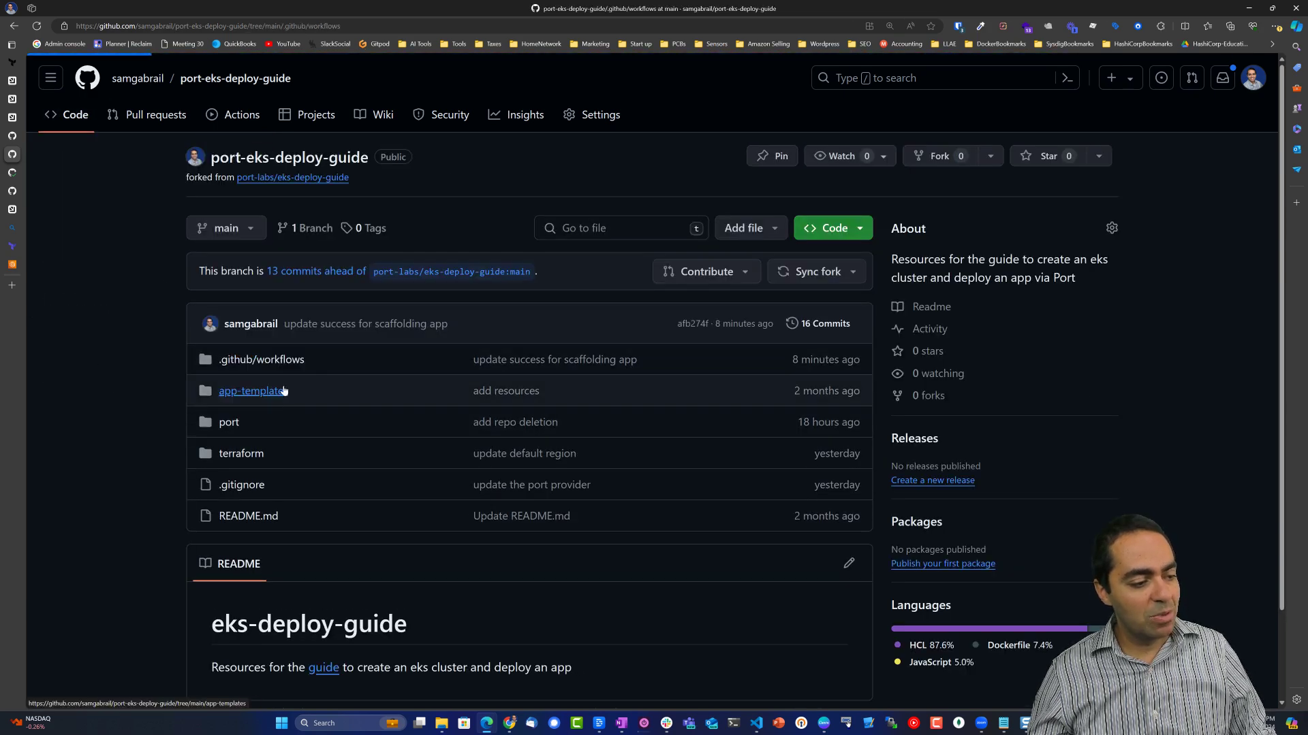
click(139, 359)
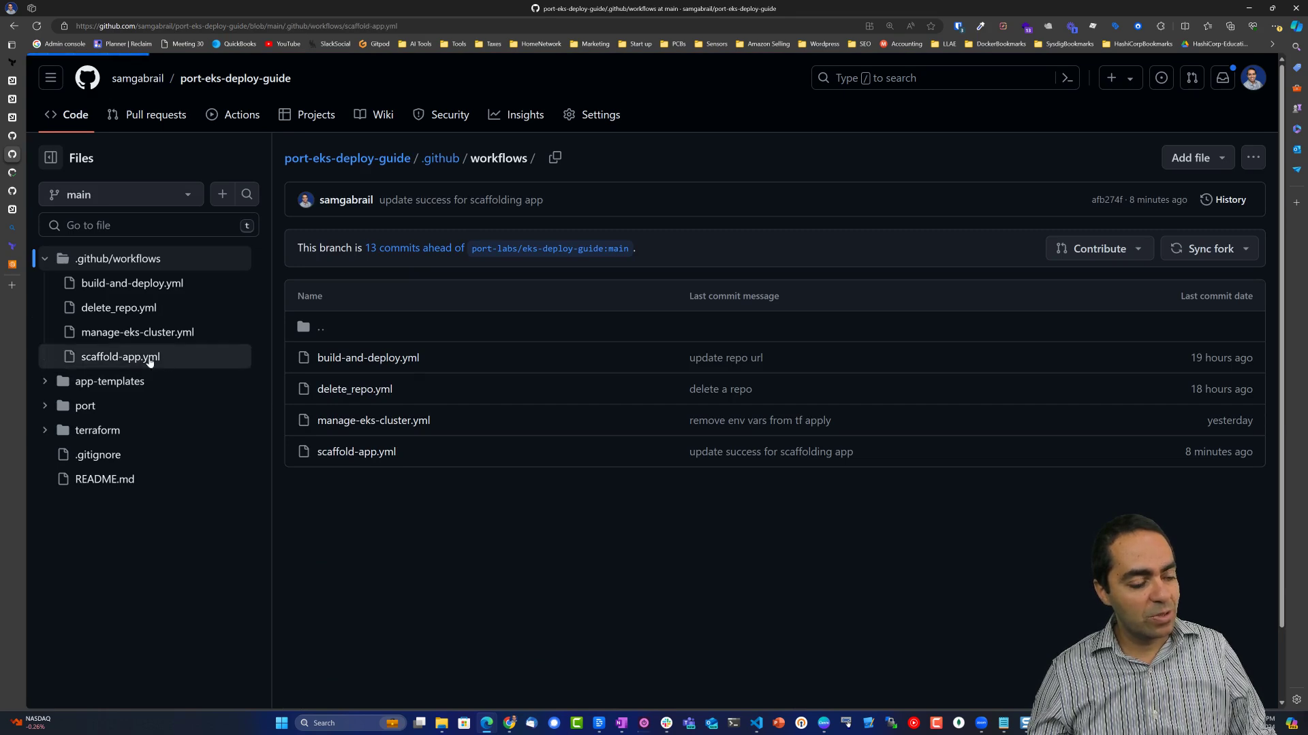
- Examine the dispatch inputs, Port credential variables and starting log-message step in scaffold-app.yml
scroll(505, 307, down, 5)
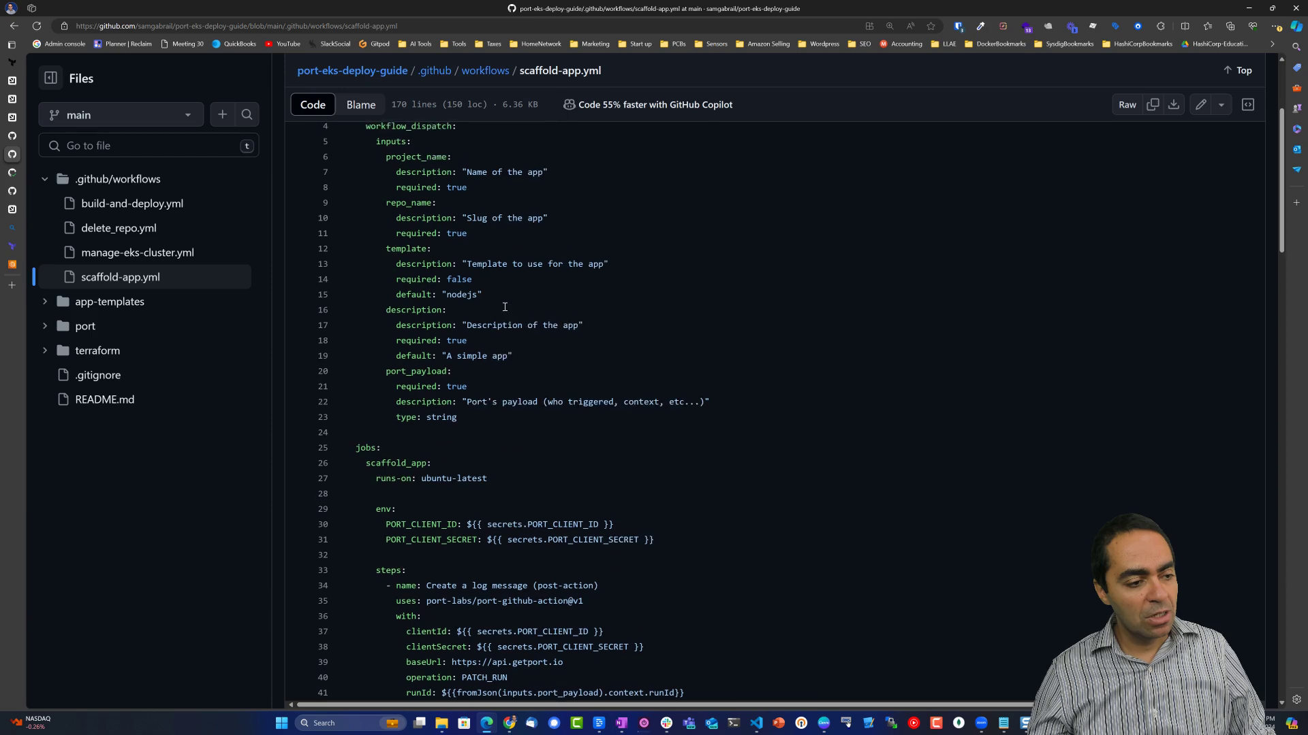
scroll(505, 307, up, 2)
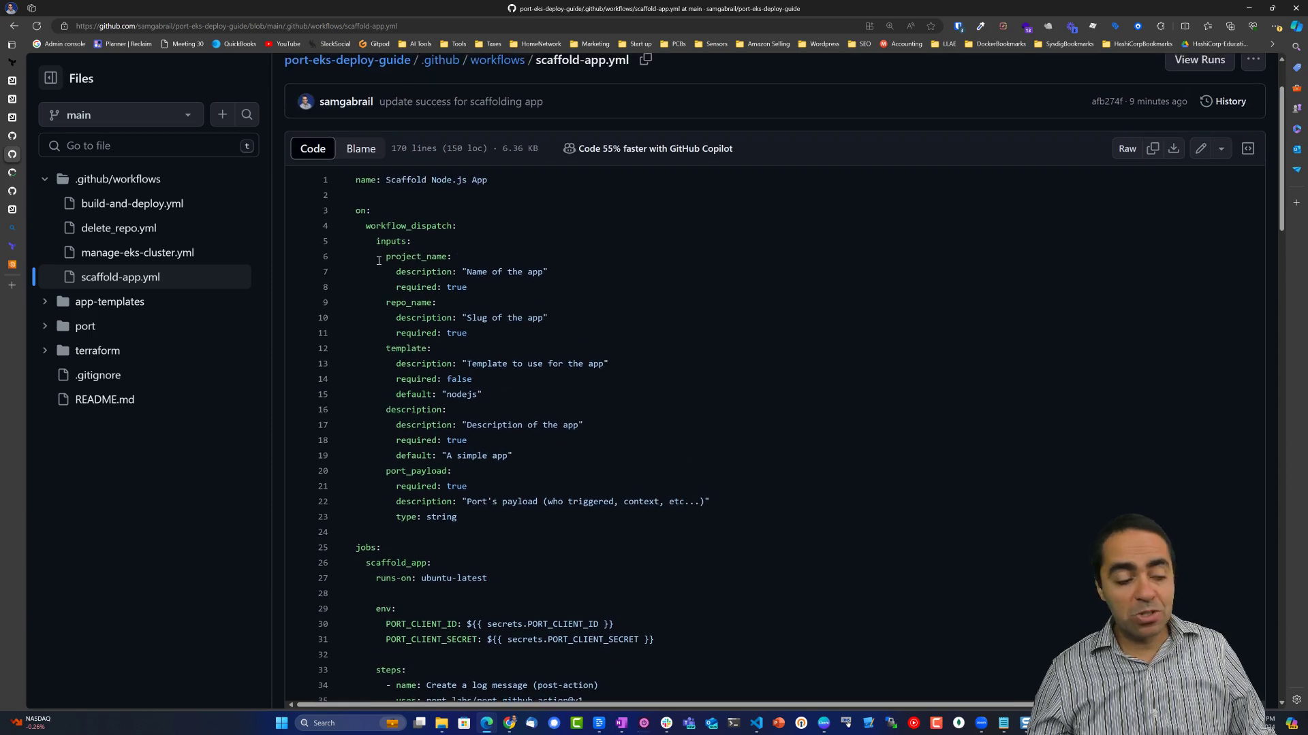
scroll(392, 405, down, 3)
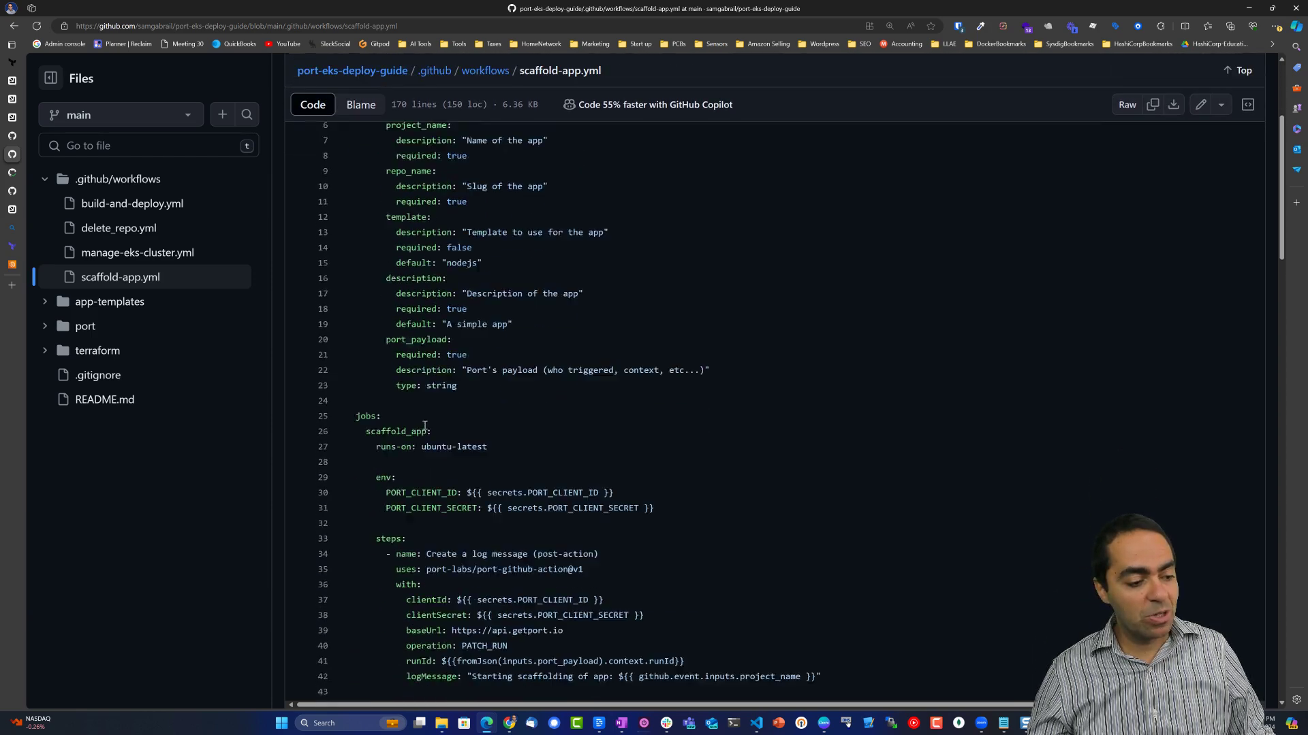
scroll(452, 292, down, 5)
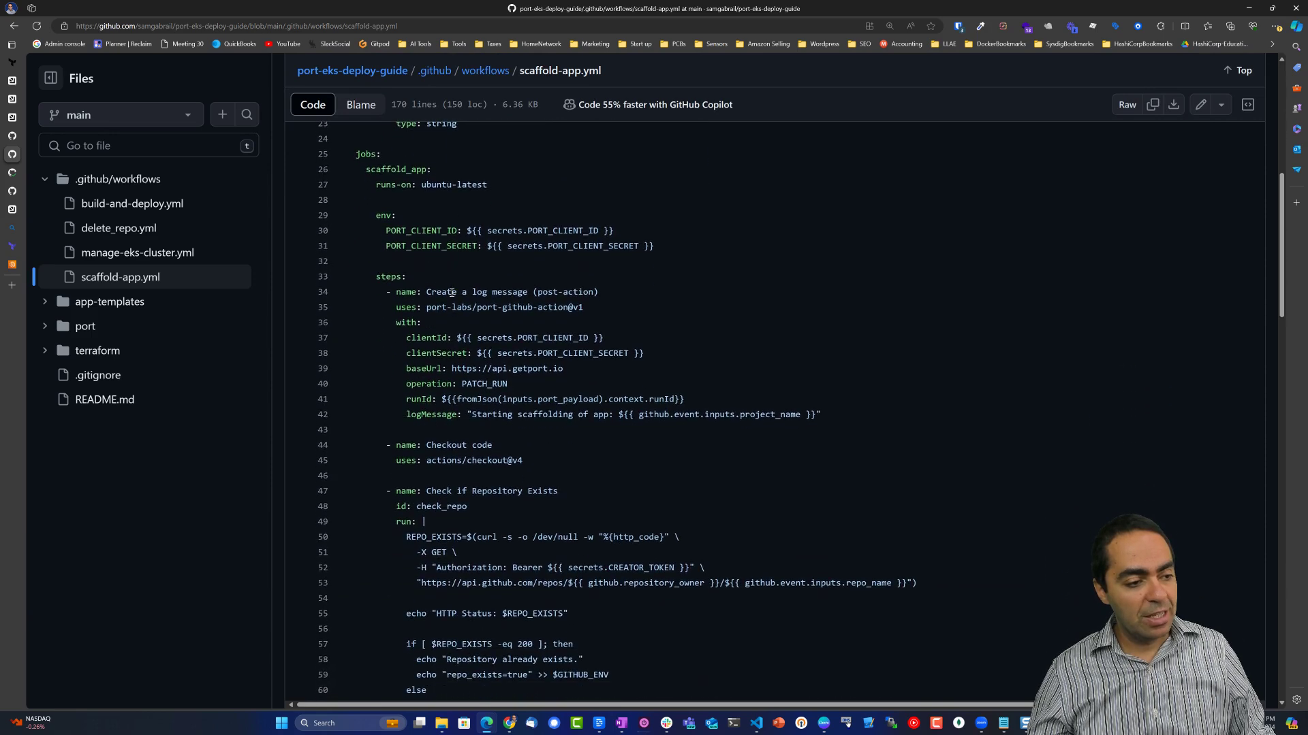
scroll(452, 293, up, 2)
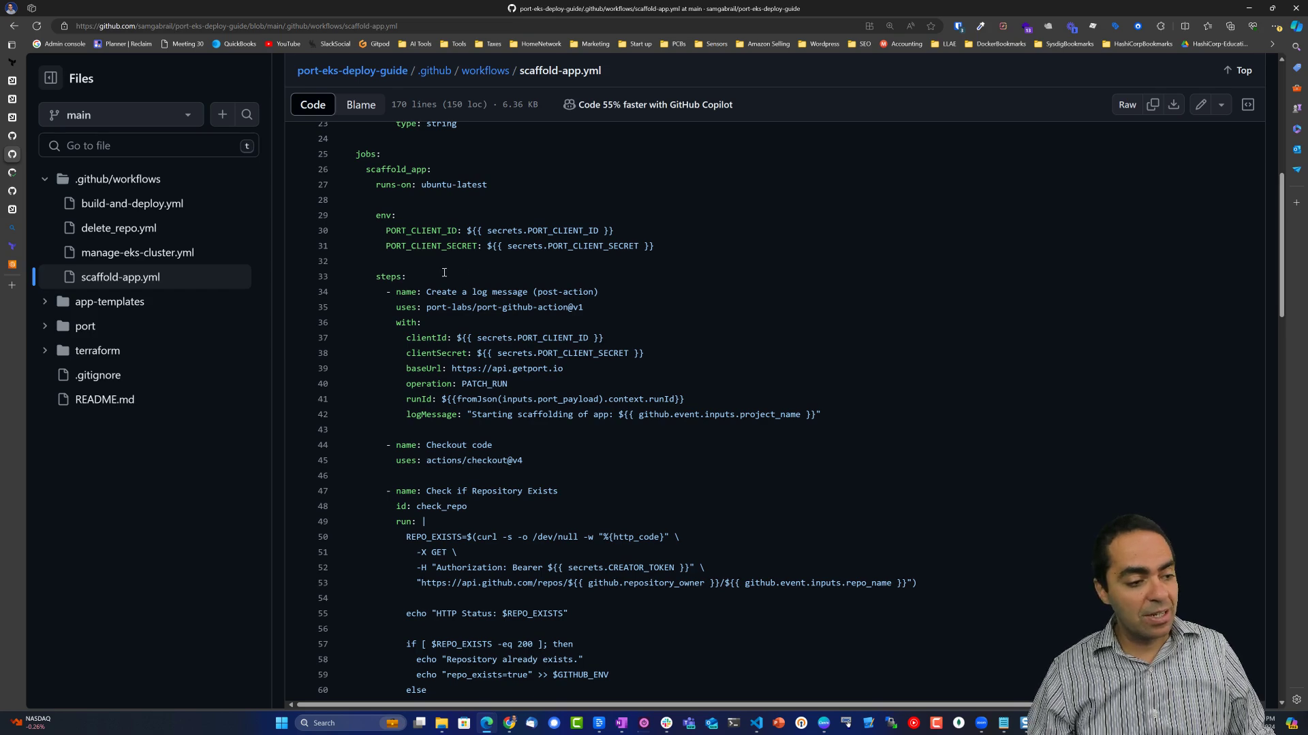
scroll(444, 254, down, 2)
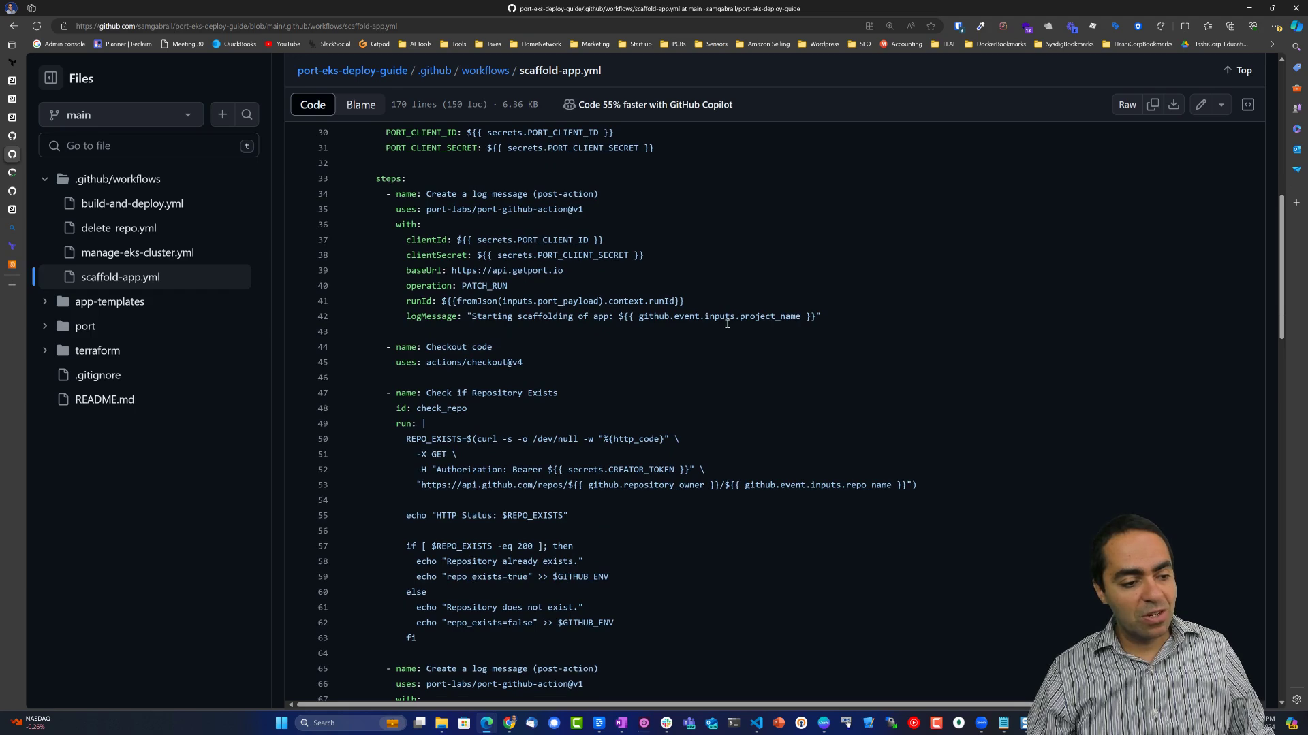
- Examine the repository-exists check, AWS credentials configuration, ECR login and ECR repository creation steps in scaffold-app.yml
scroll(617, 323, down, 2)
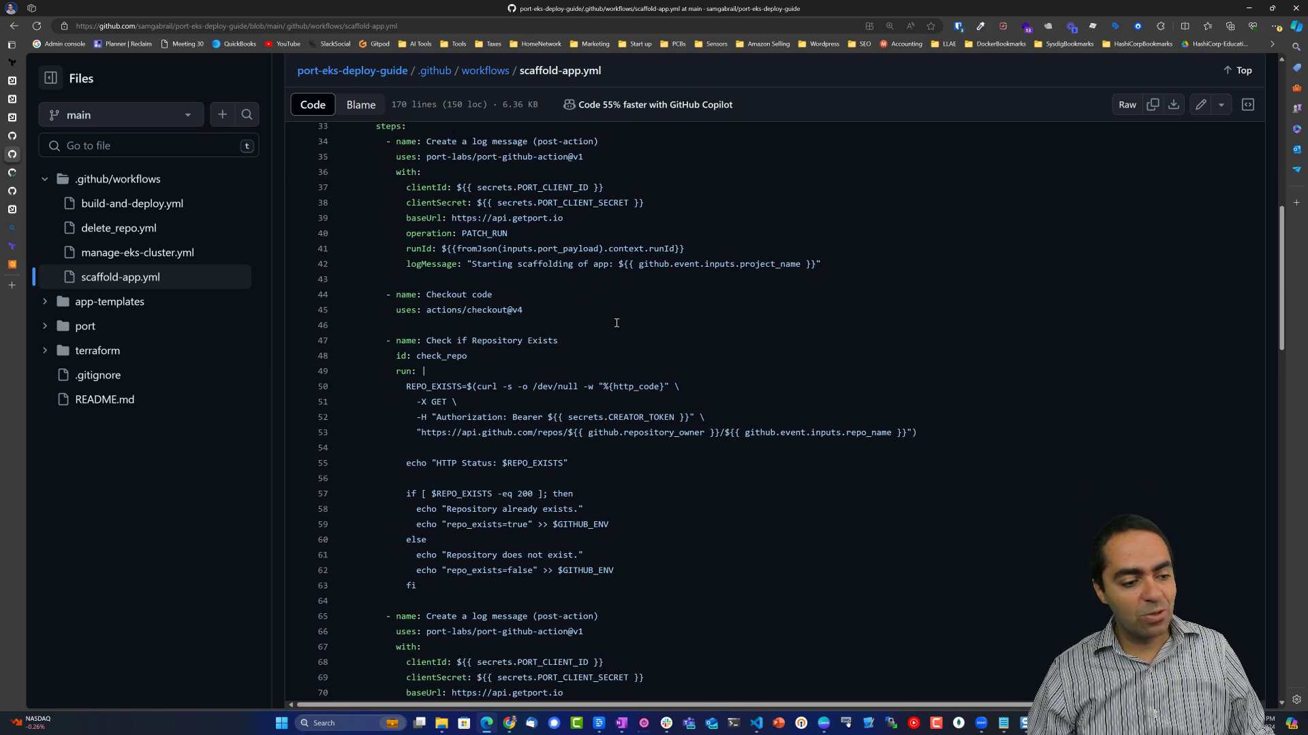
scroll(616, 323, down, 2)
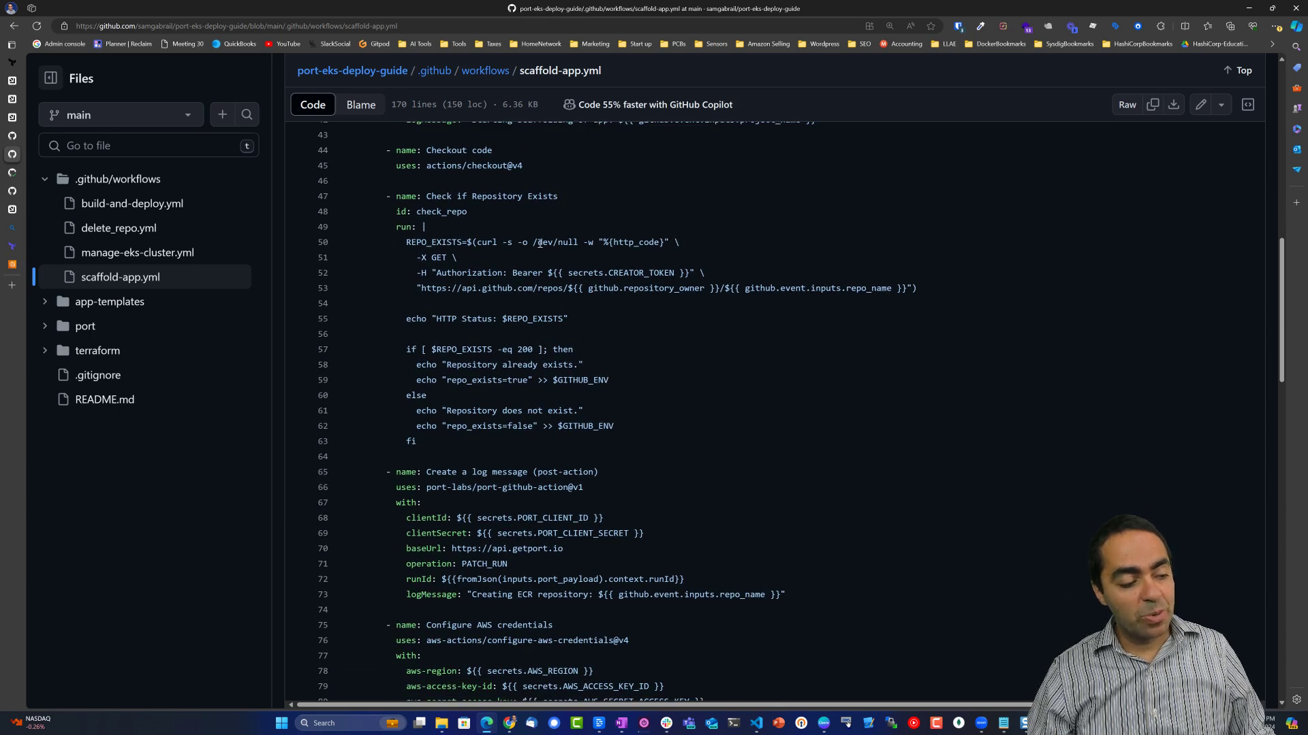
scroll(483, 287, down, 2)
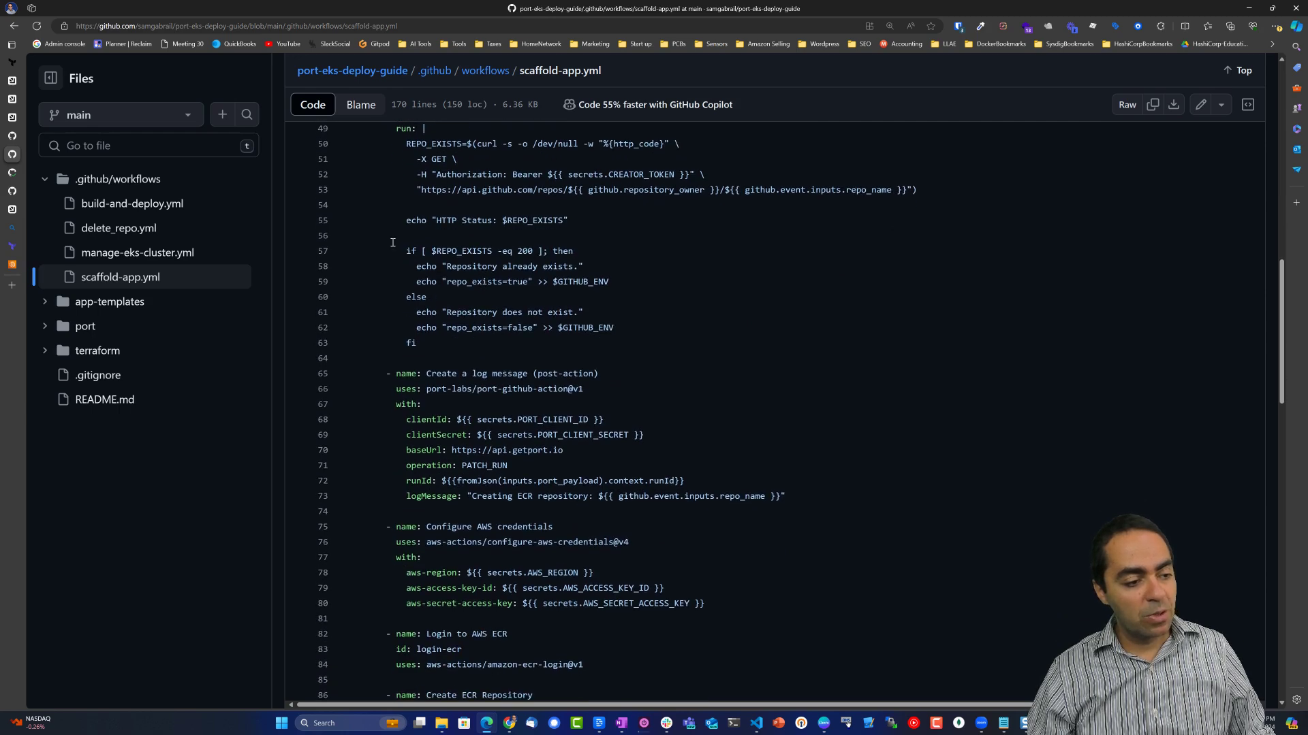
scroll(393, 242, down, 5)
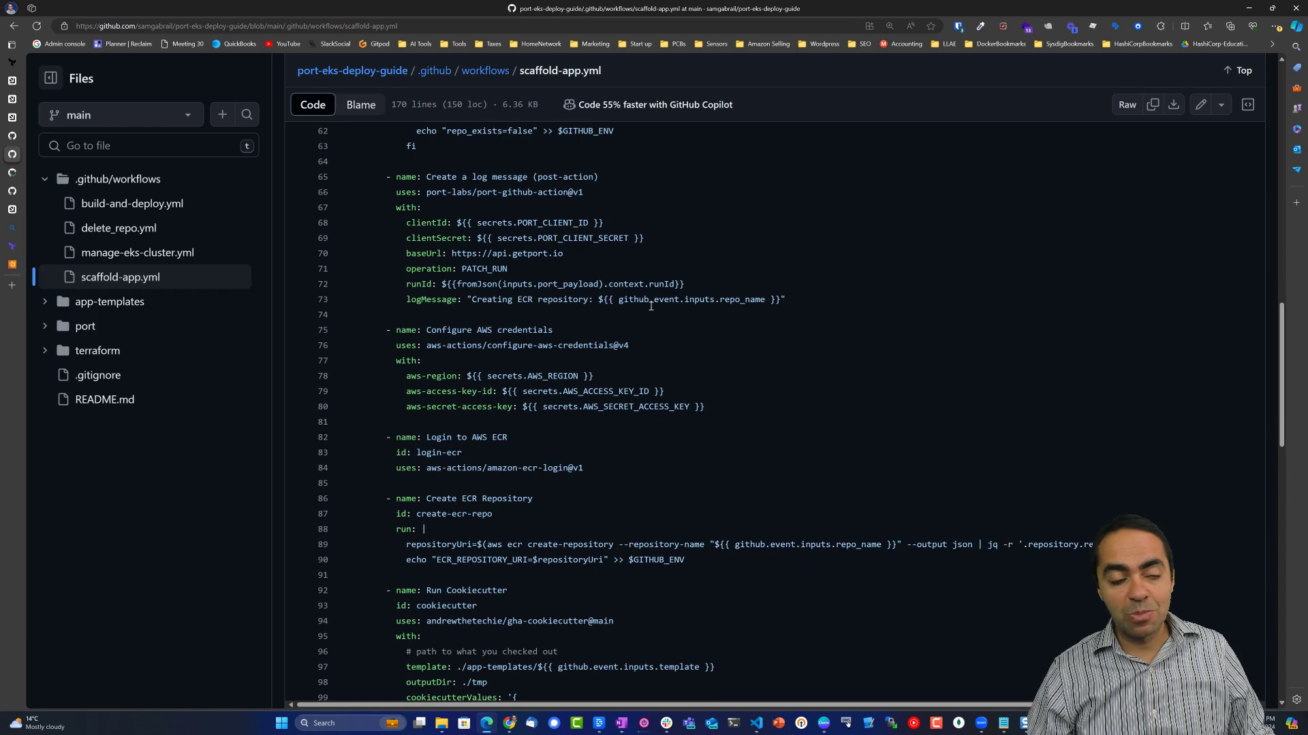
scroll(650, 306, down, 2)
scroll(650, 305, down, 2)
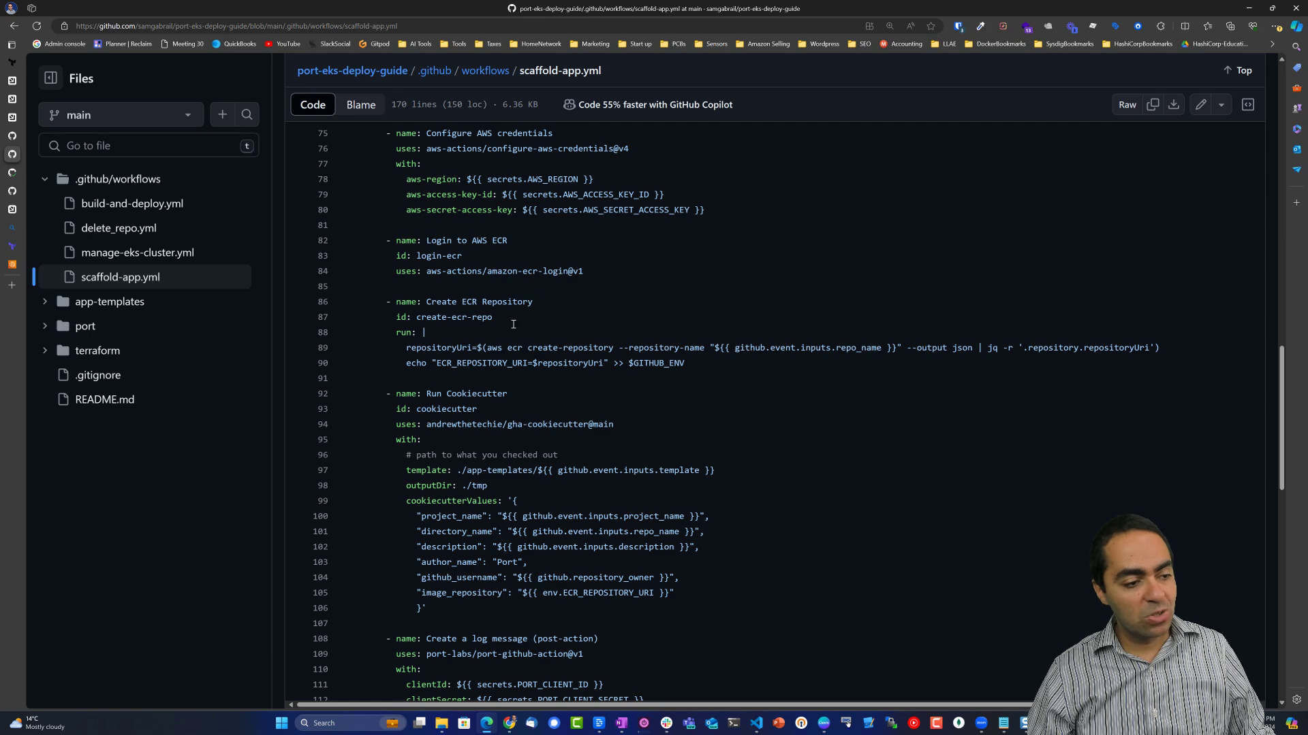
scroll(535, 348, down, 2)
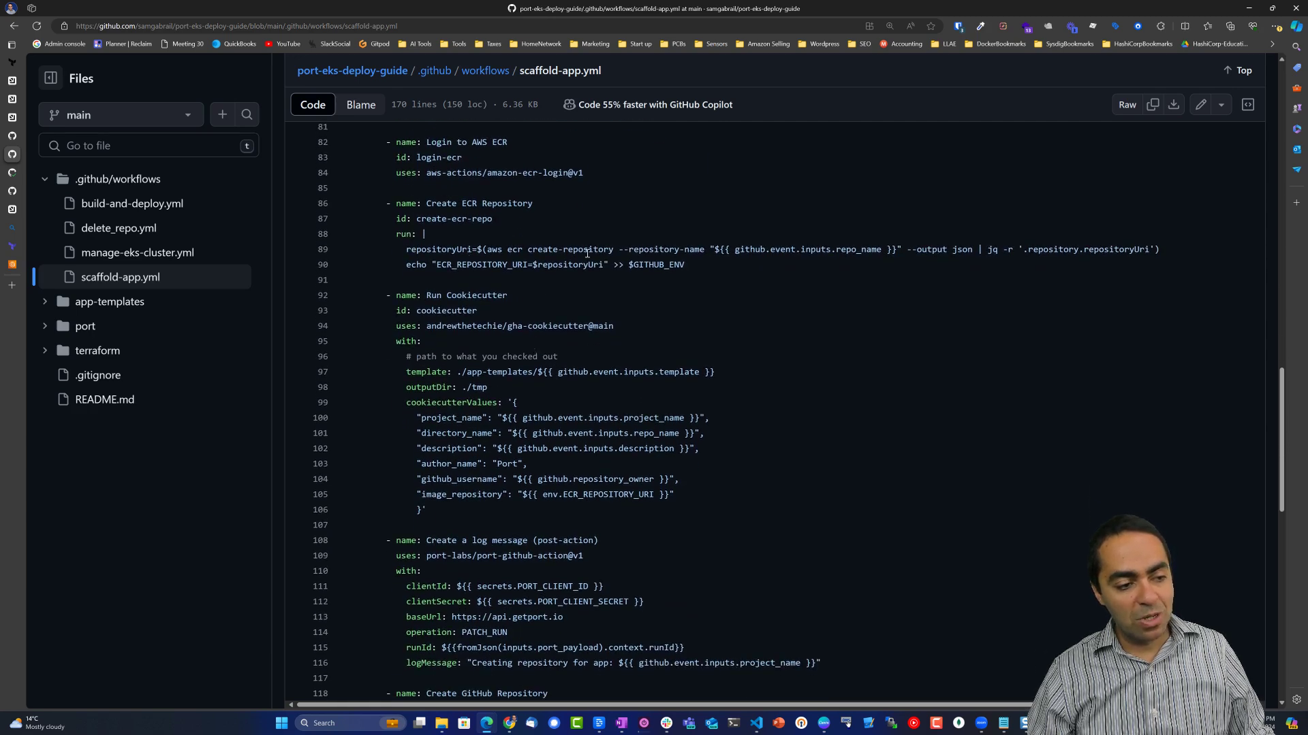
- Examine the Run Cookiecutter, Create GitHub Repository, Commit files and closing log-message steps in scaffold-app.yml
scroll(925, 341, down, 2)
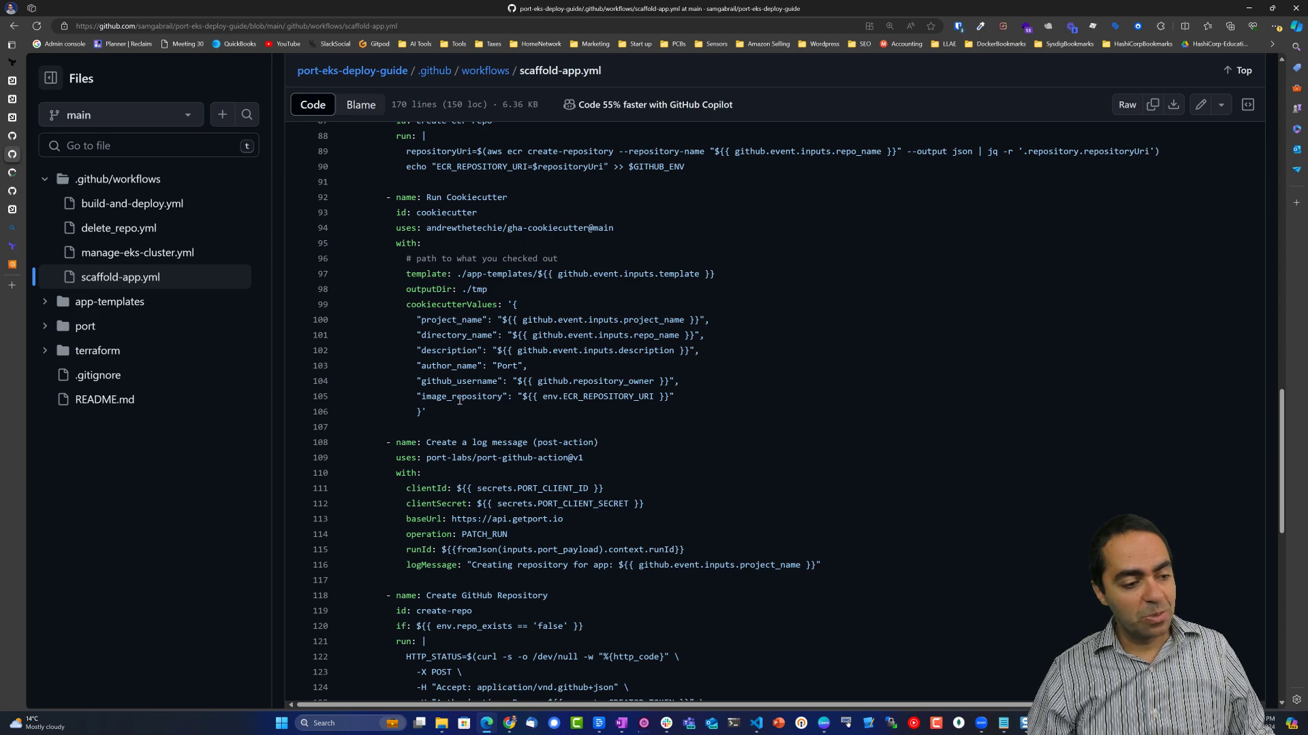
scroll(459, 401, down, 2)
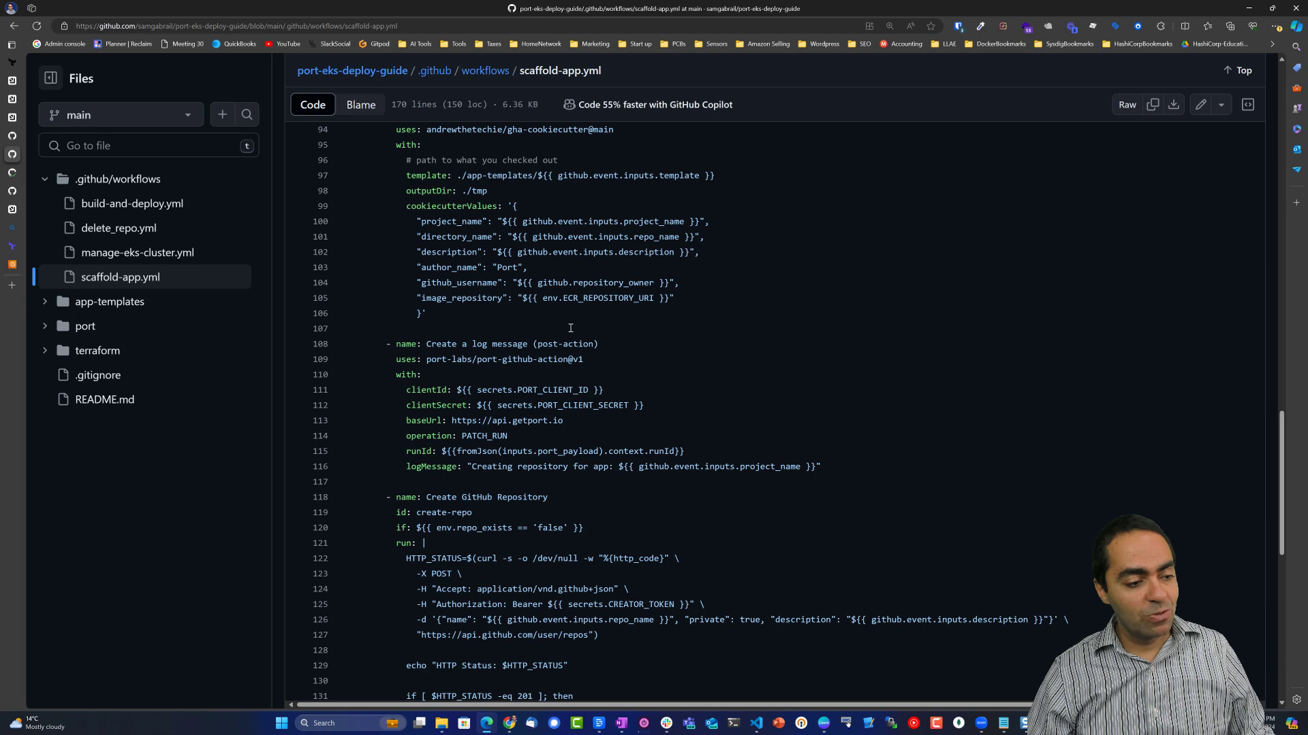
scroll(555, 342, down, 4)
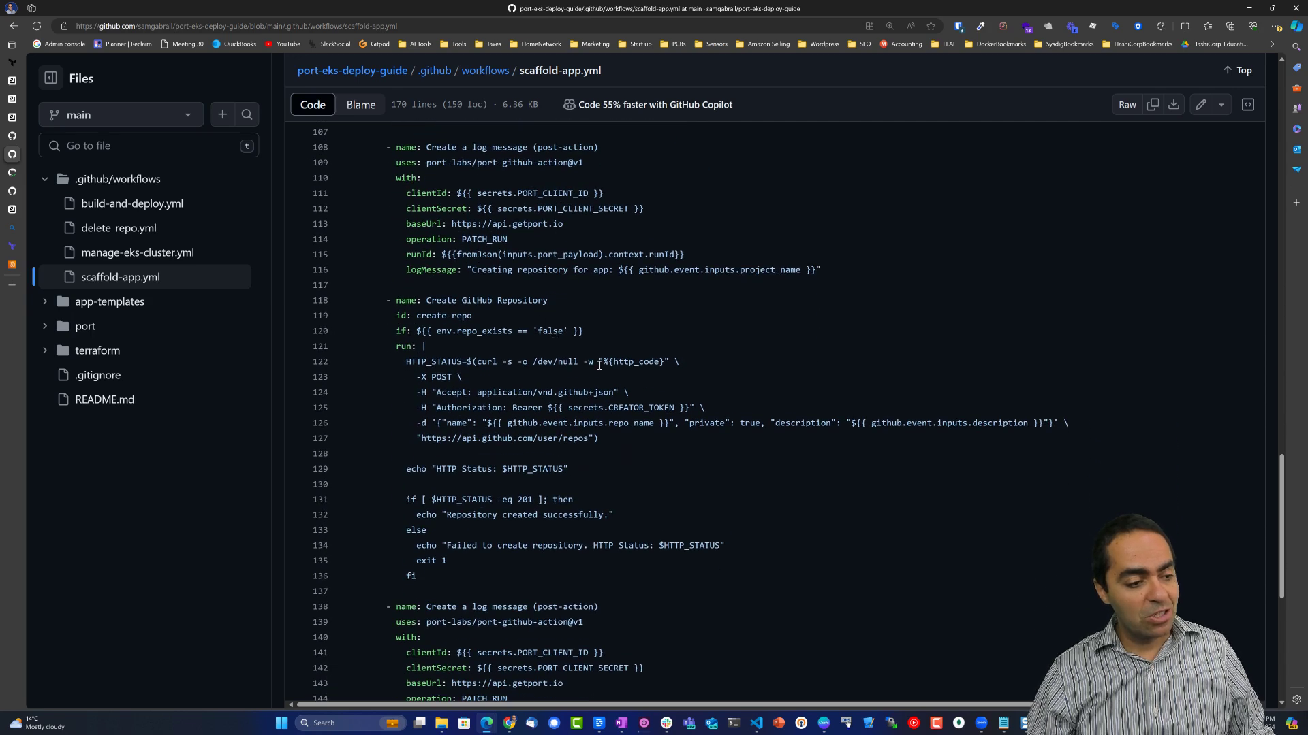
scroll(599, 365, down, 2)
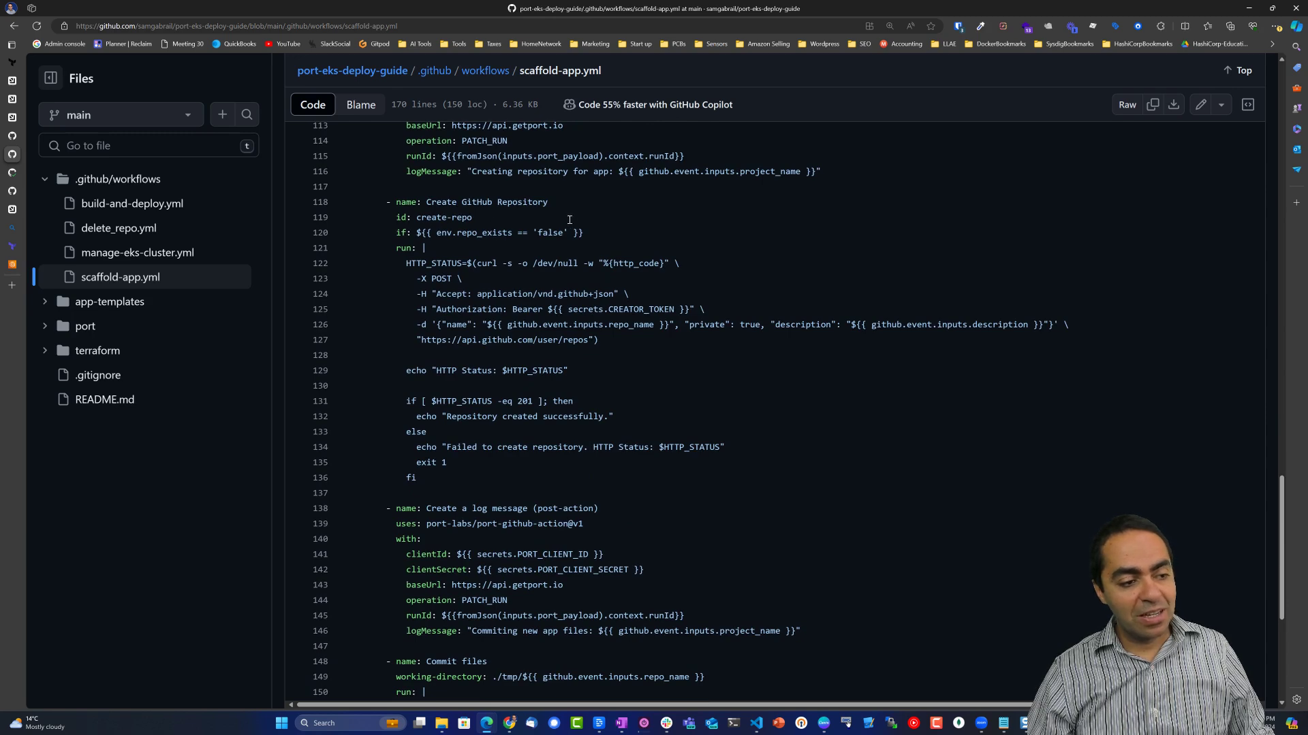
scroll(518, 356, down, 2)
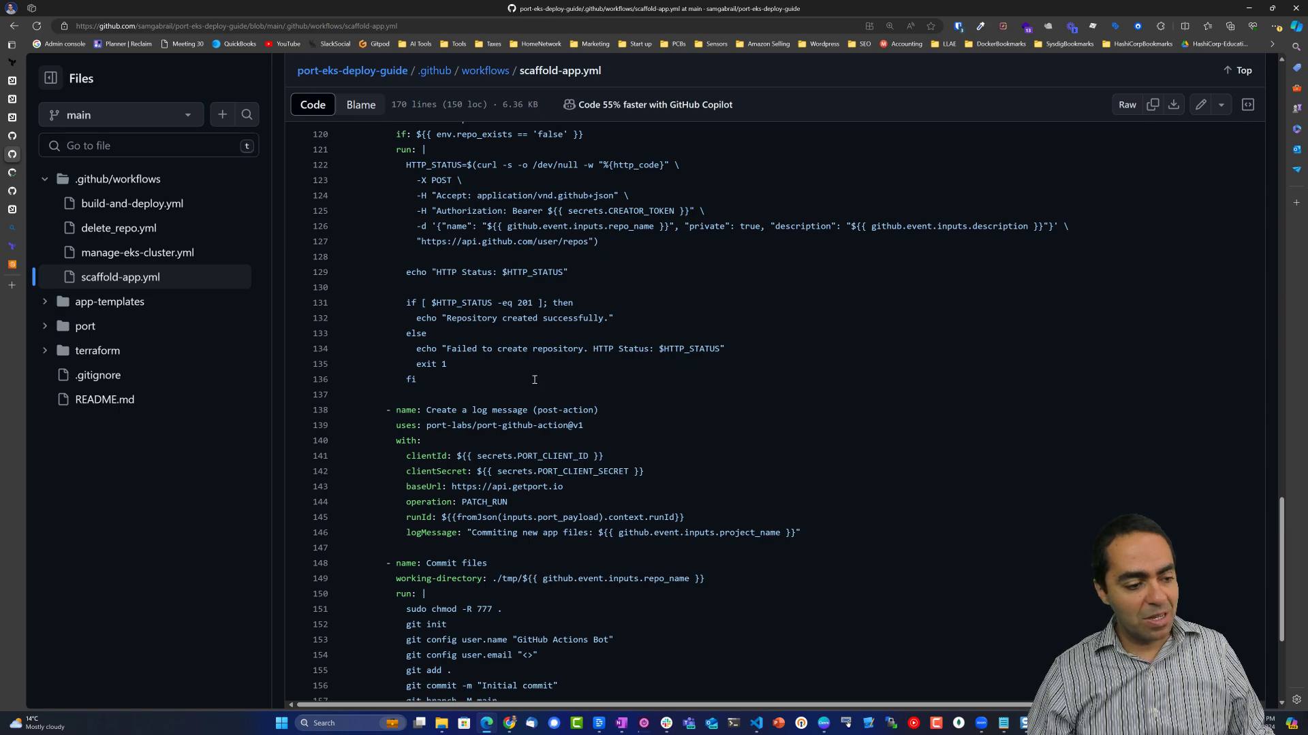
scroll(534, 379, down, 5)
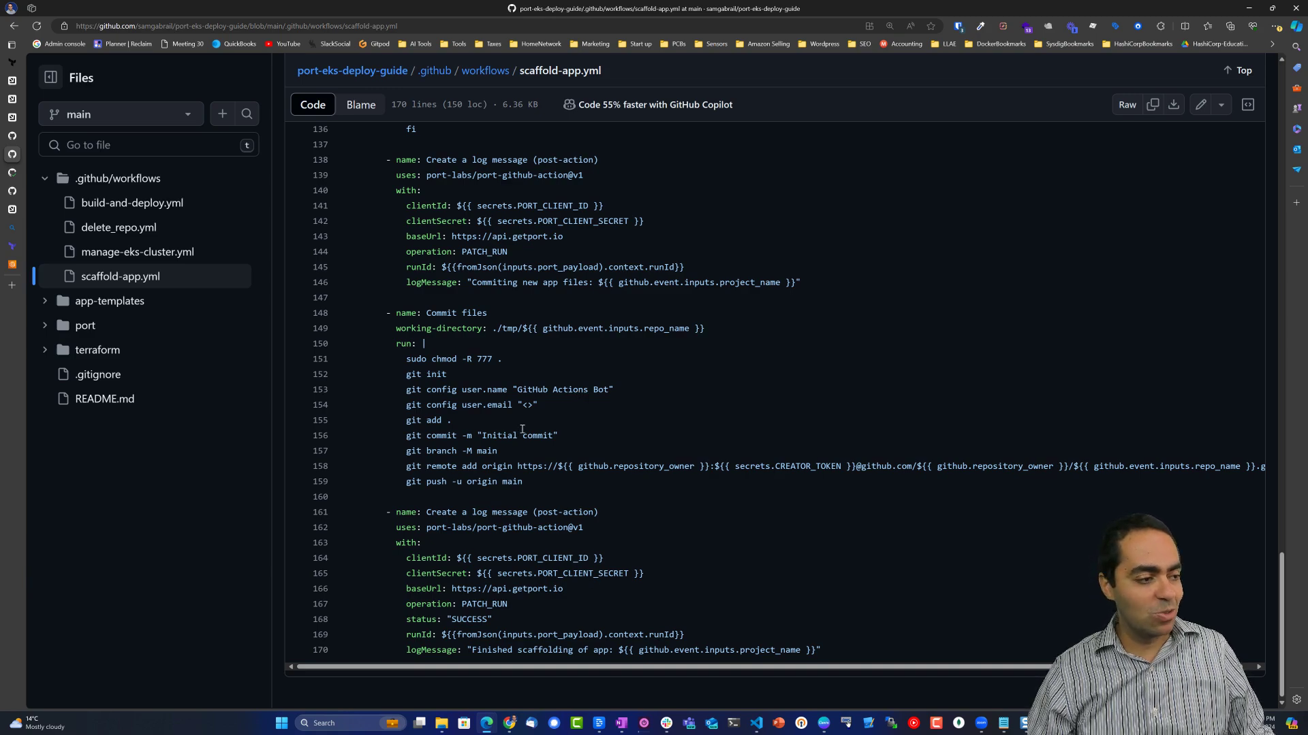
scroll(522, 429, up, 20)
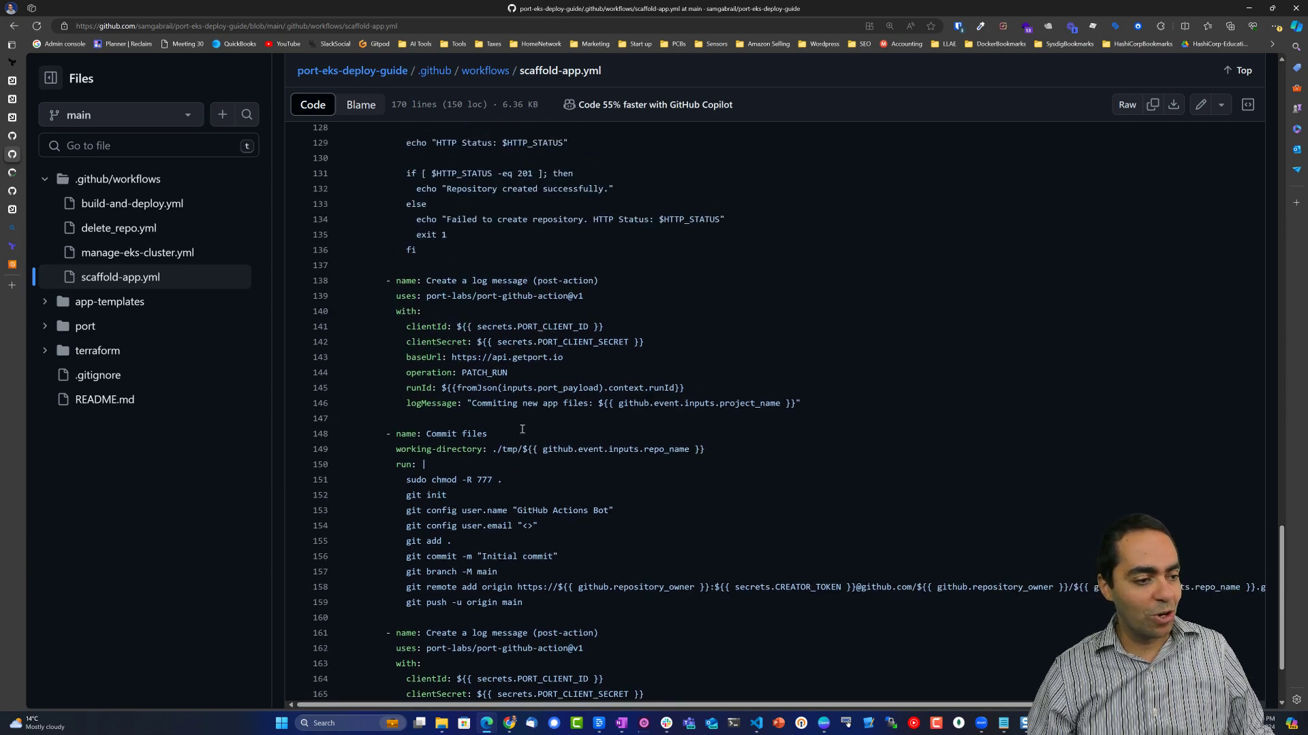
- Switch to the AWS console, search for ecr, and open the mycoolnodeapp private repository in Elastic Container Registry
click(12, 264)
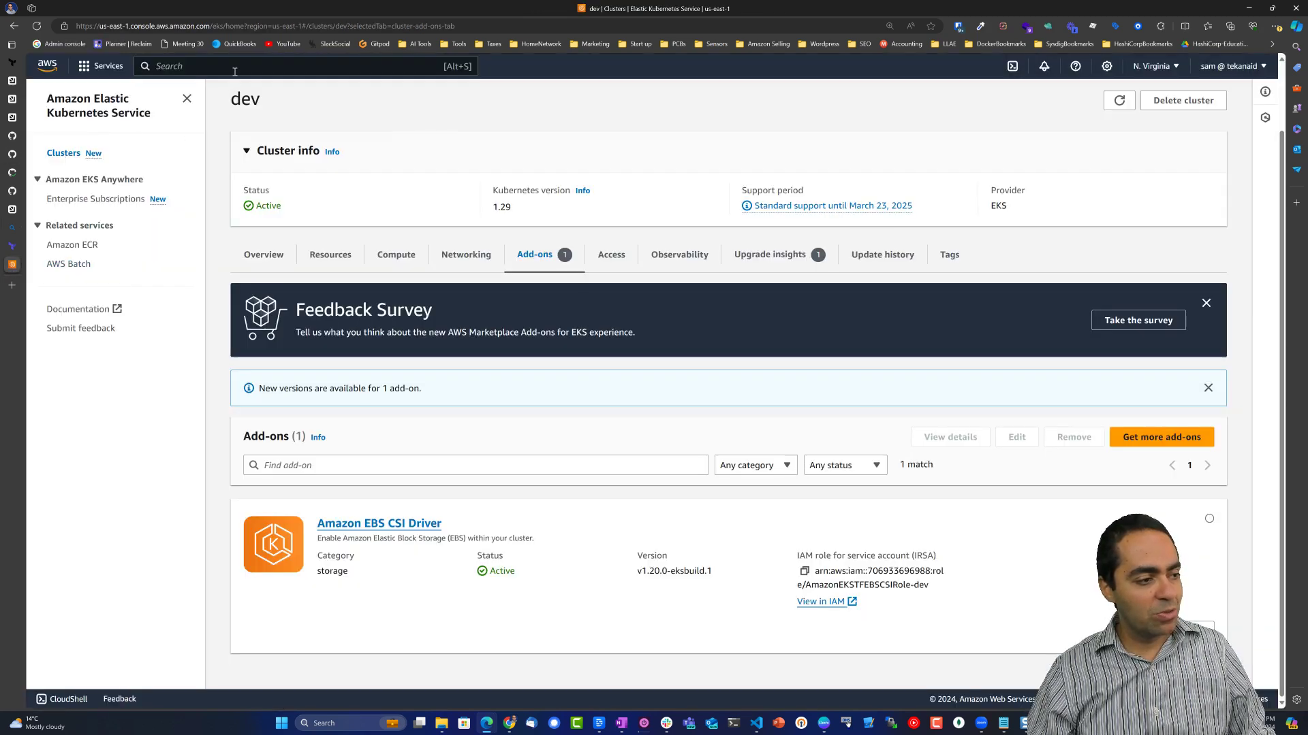
text(ecr)
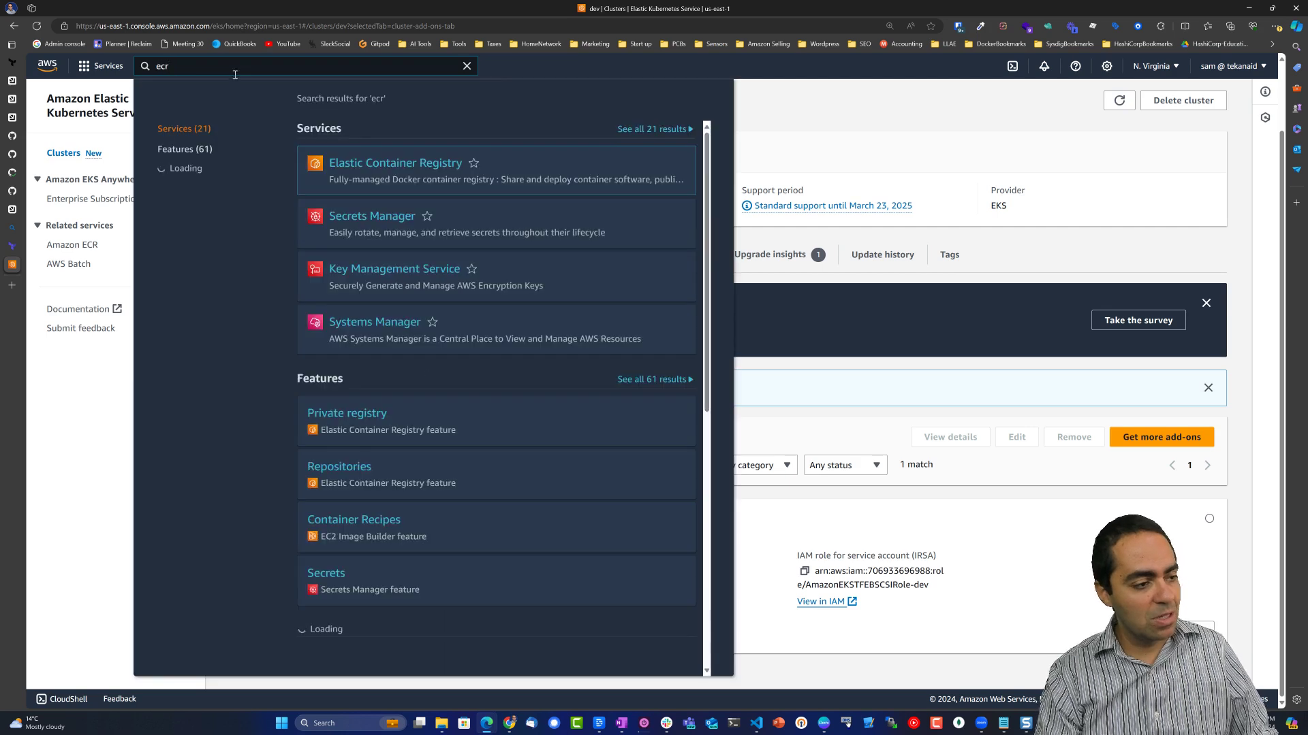
click(369, 166)
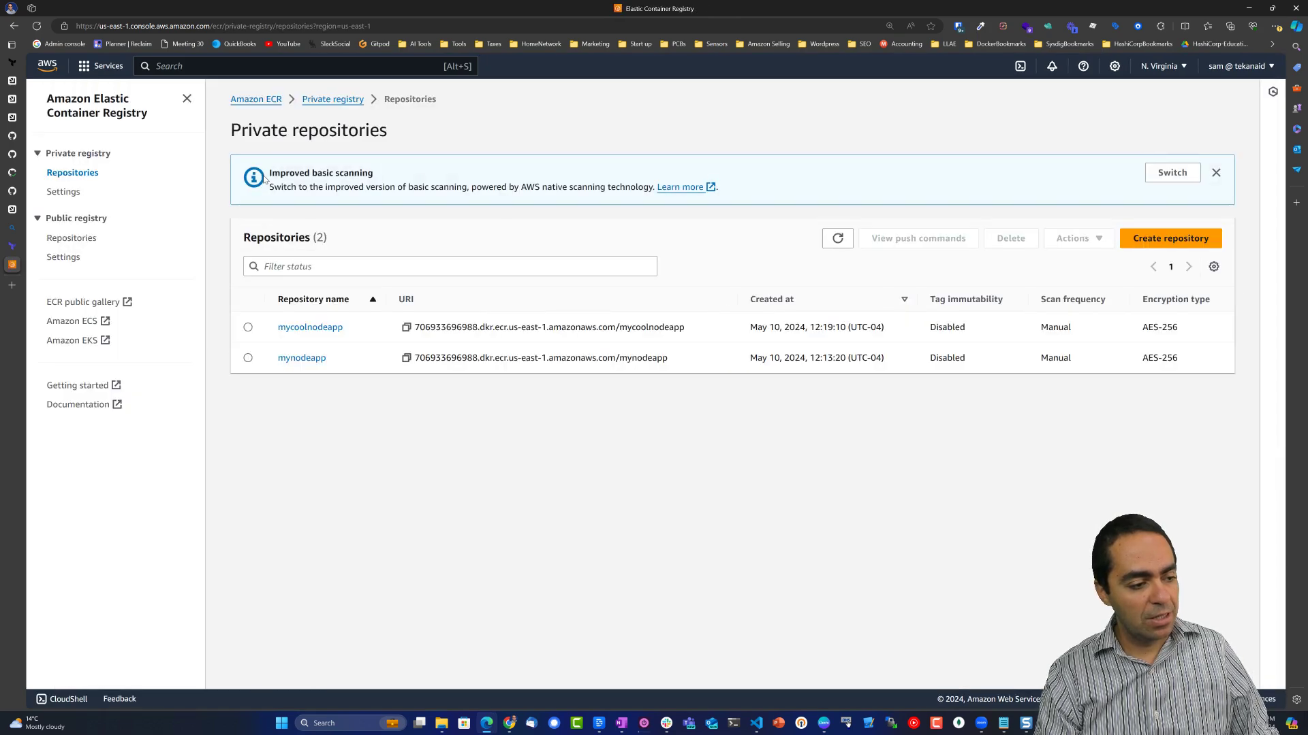
click(310, 328)
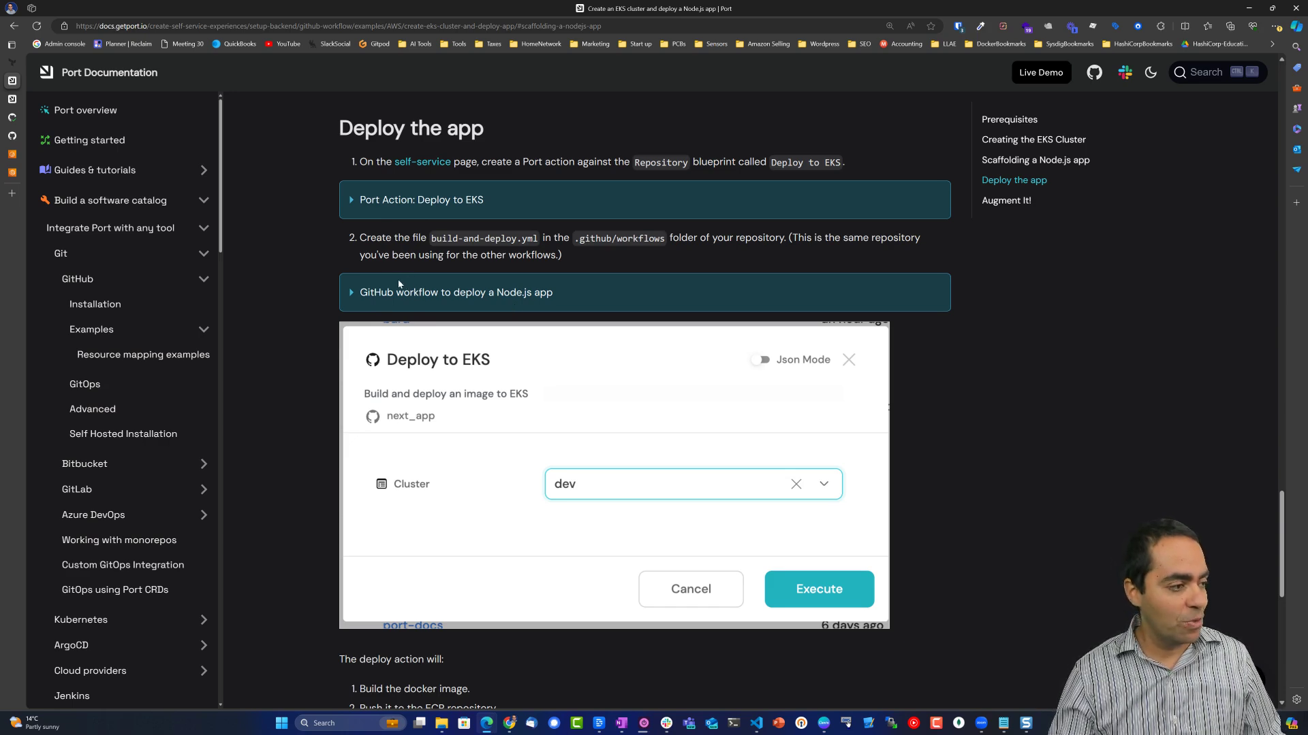
- Switch to the port-eks-deploy-guide repository on GitHub and copy the raw contents of deploy_to_eks_action.json
click(11, 137)
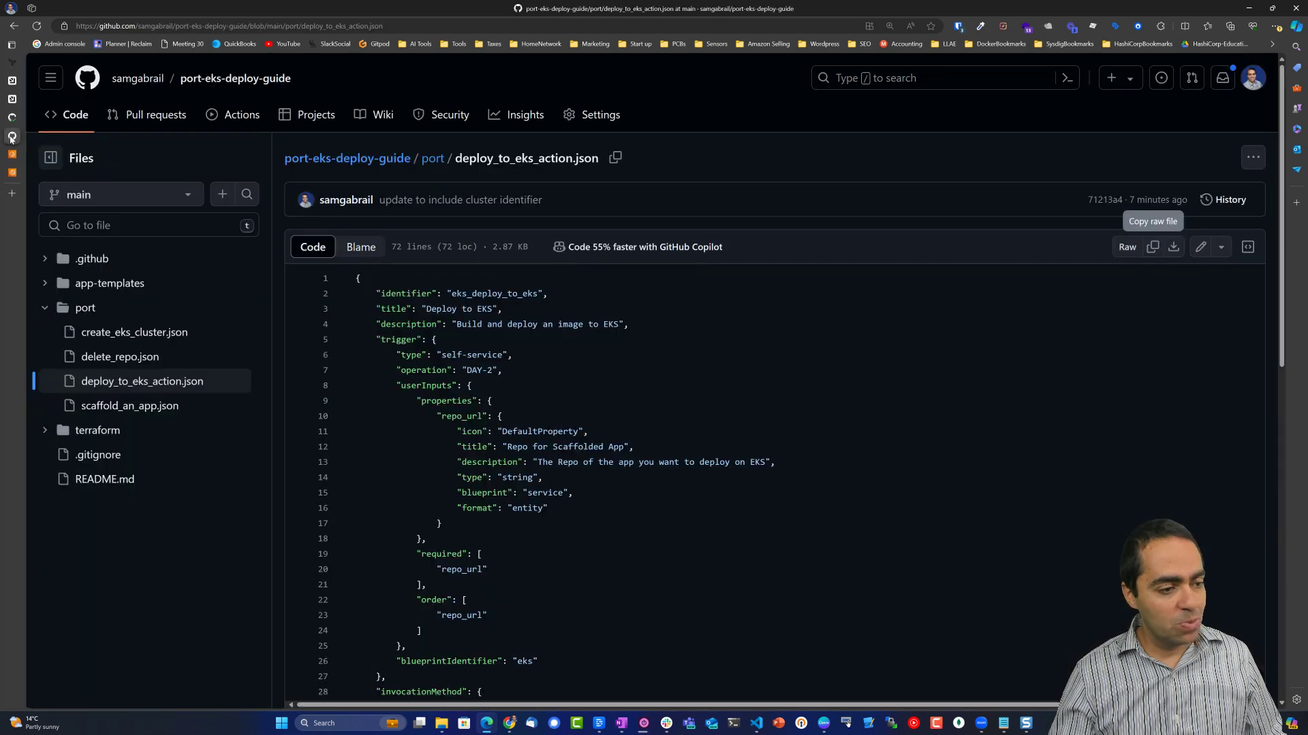
click(587, 466)
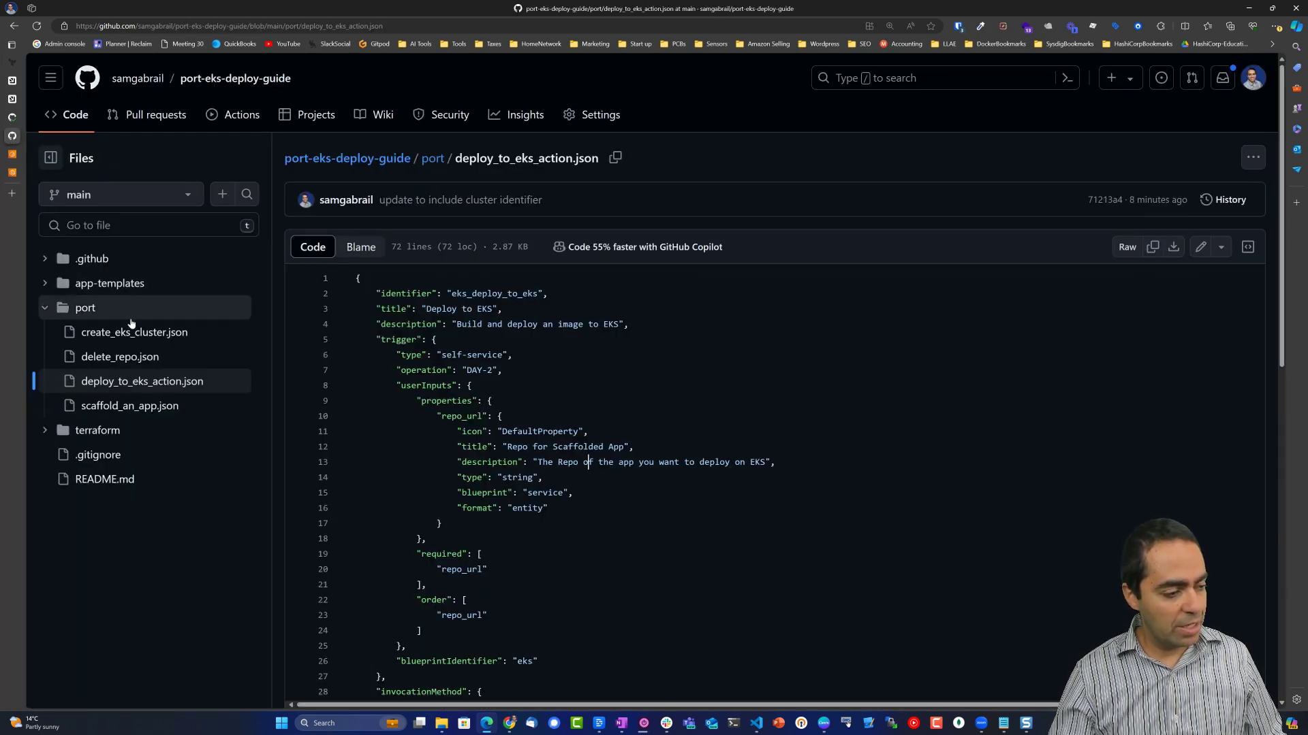
click(518, 333)
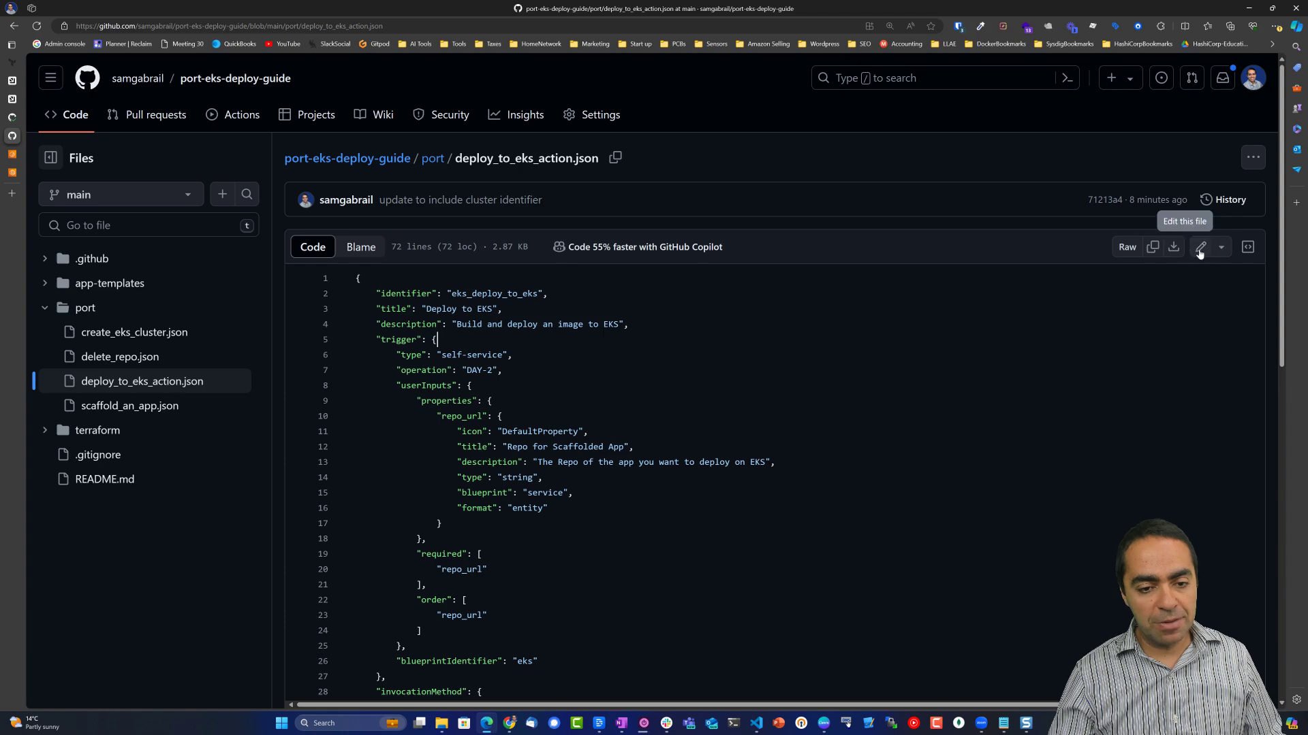
click(1151, 247)
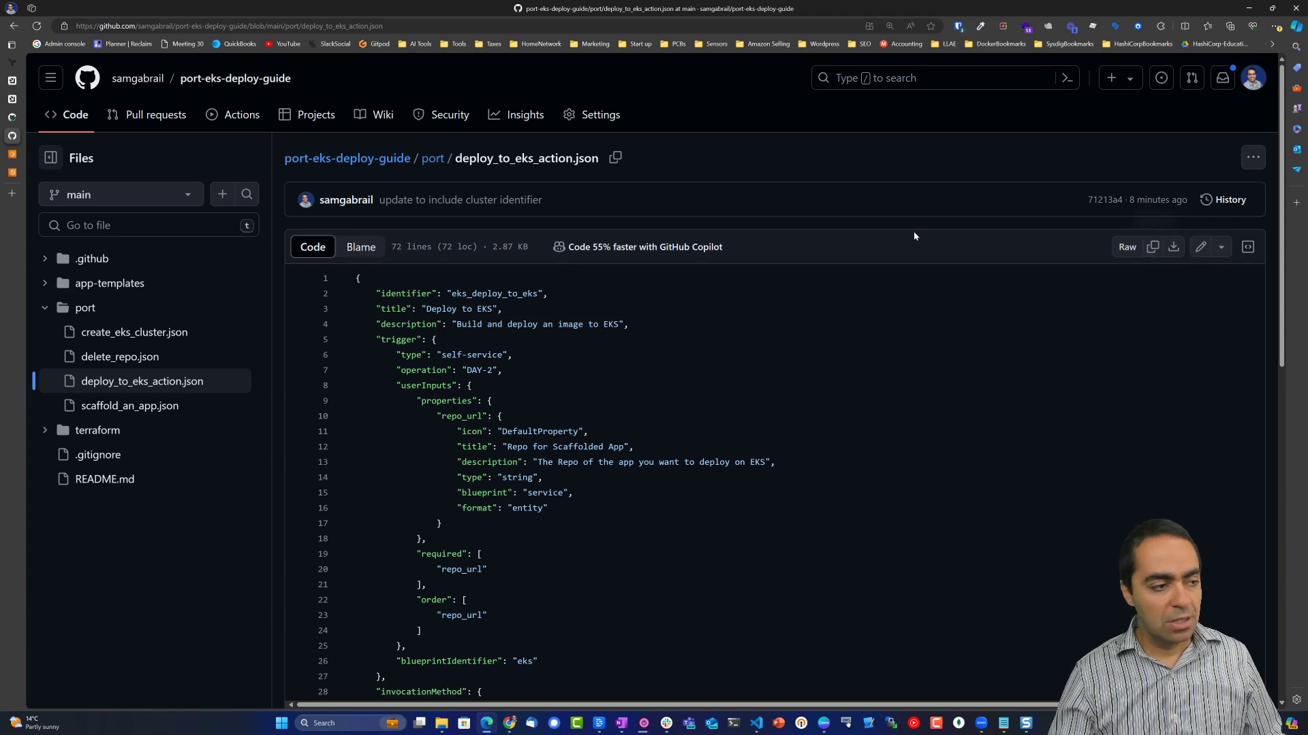
- In Port's Self-Service Hub, create a new action by replacing its default JSON with the copied Deploy to EKS definition and saving it
click(22, 99)
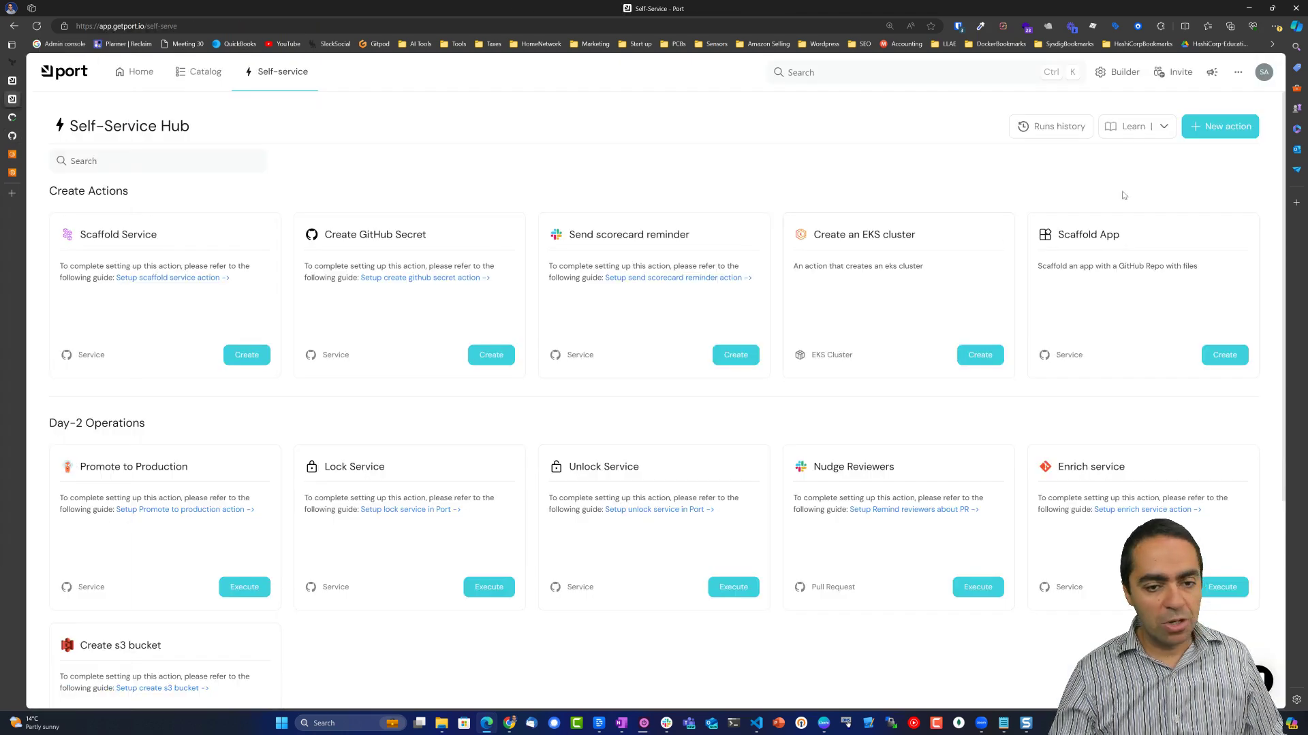
click(1222, 127)
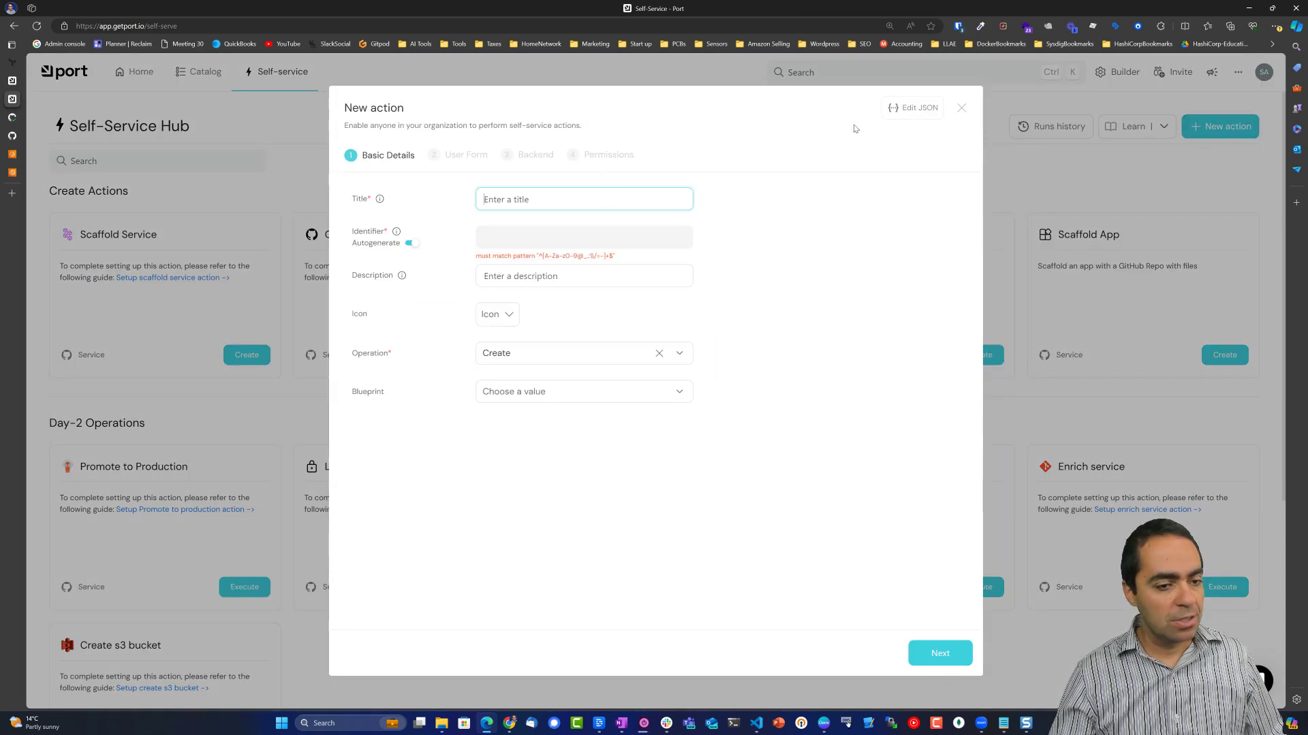
click(913, 107)
click(615, 344)
key(ctrl+a)
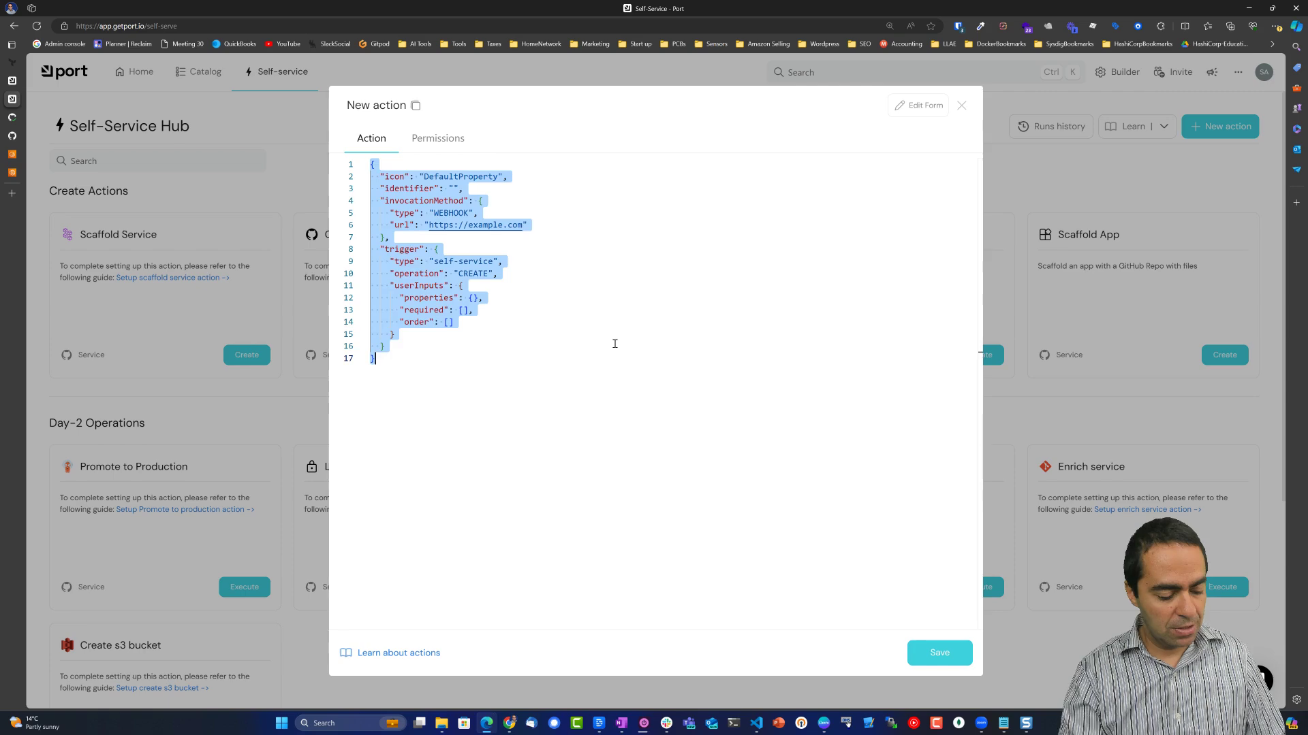
key(ctrl+v)
click(932, 652)
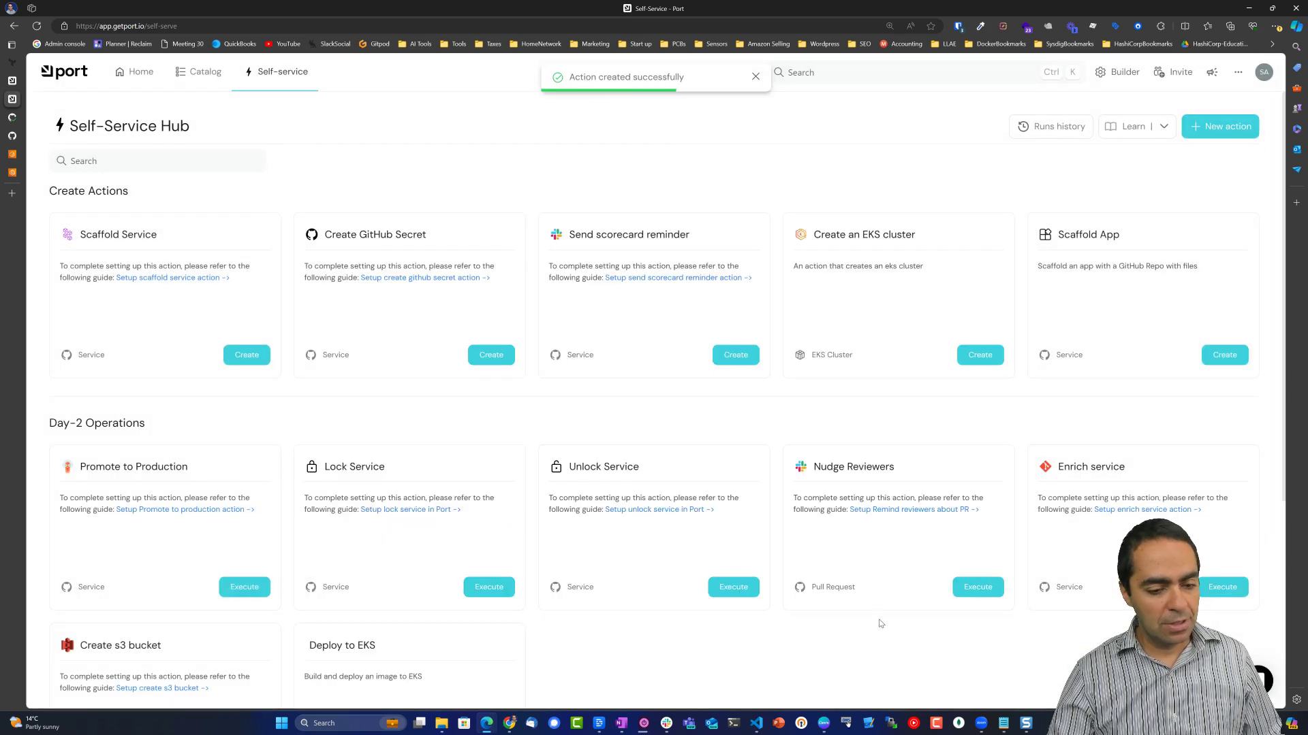
- Execute the Deploy to EKS action with dev as the EKS cluster and mycoolnodeapp as the scaffolded app's repo
scroll(879, 620, down, 4)
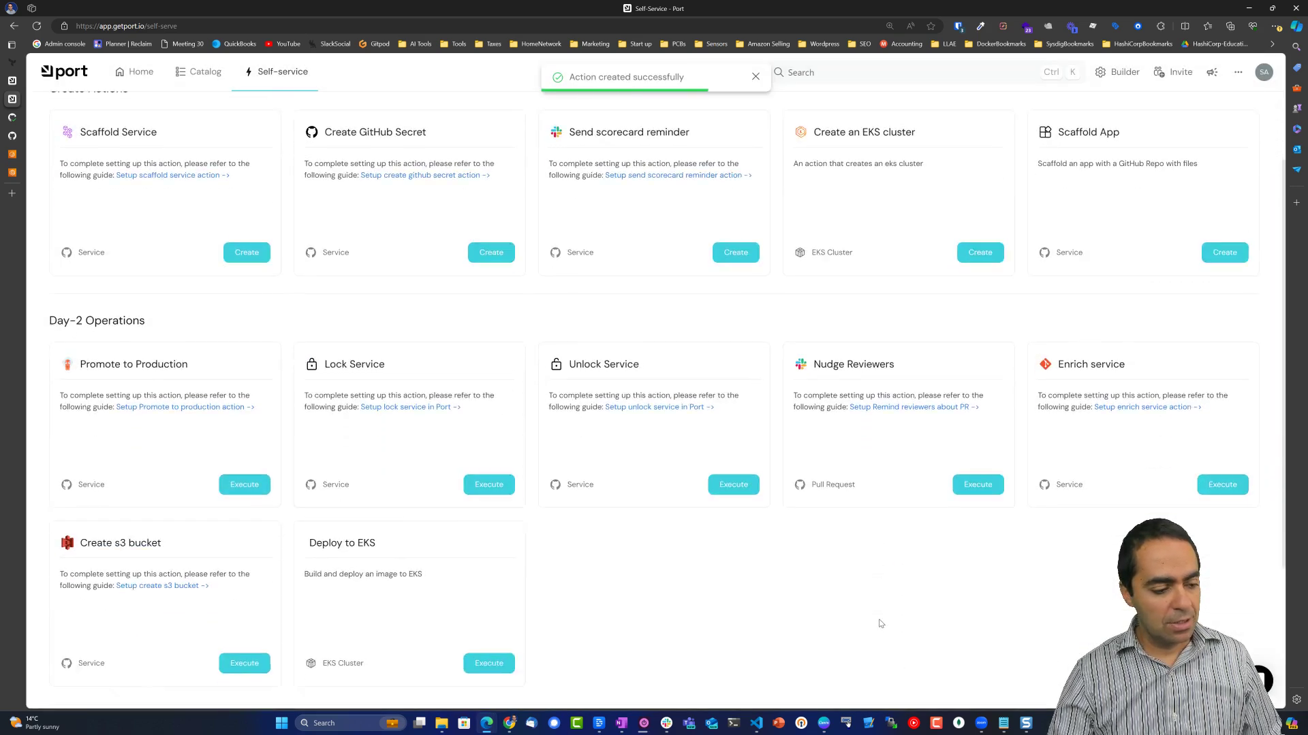
click(489, 488)
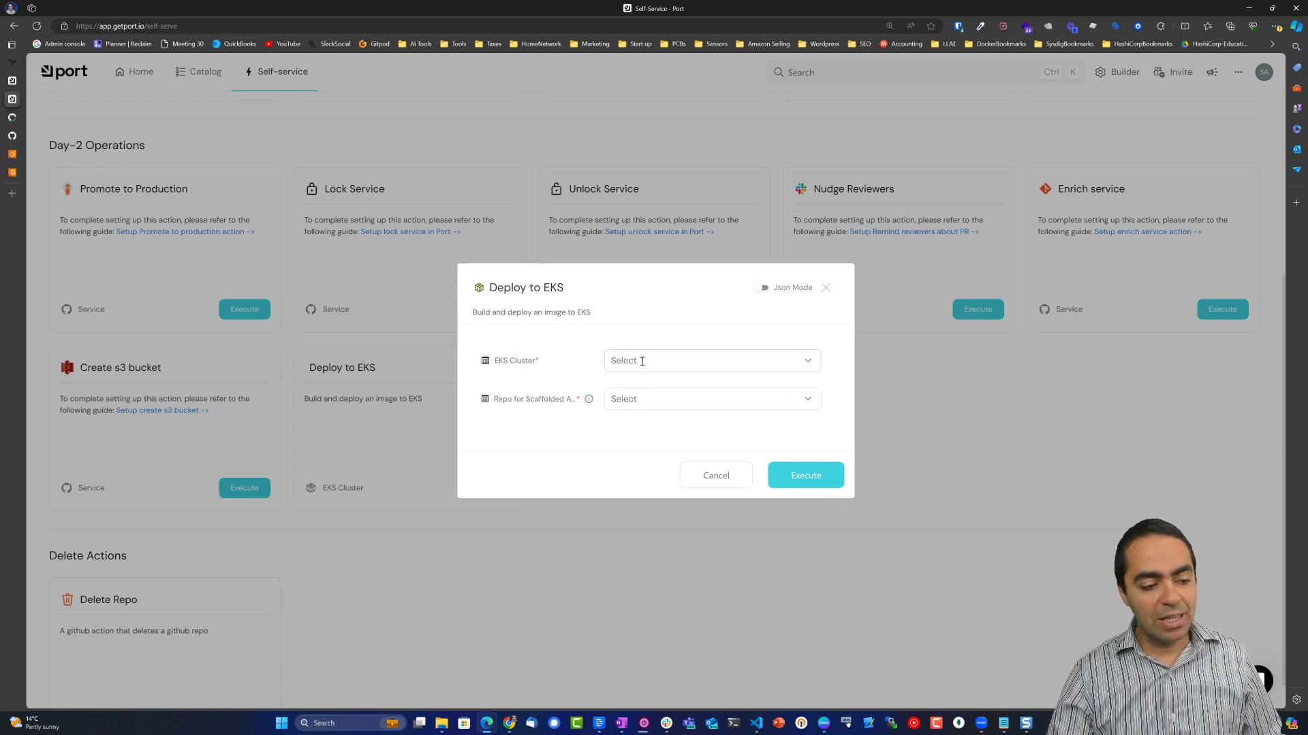
click(809, 363)
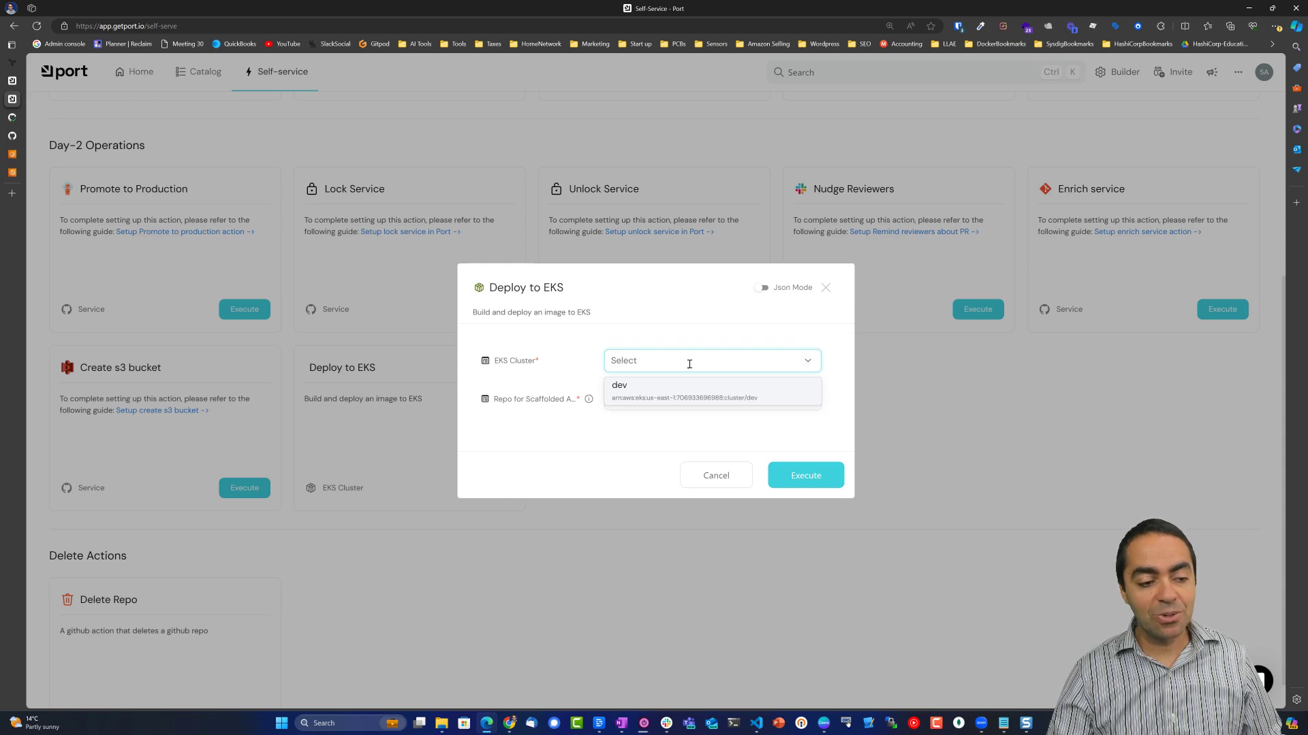
click(628, 393)
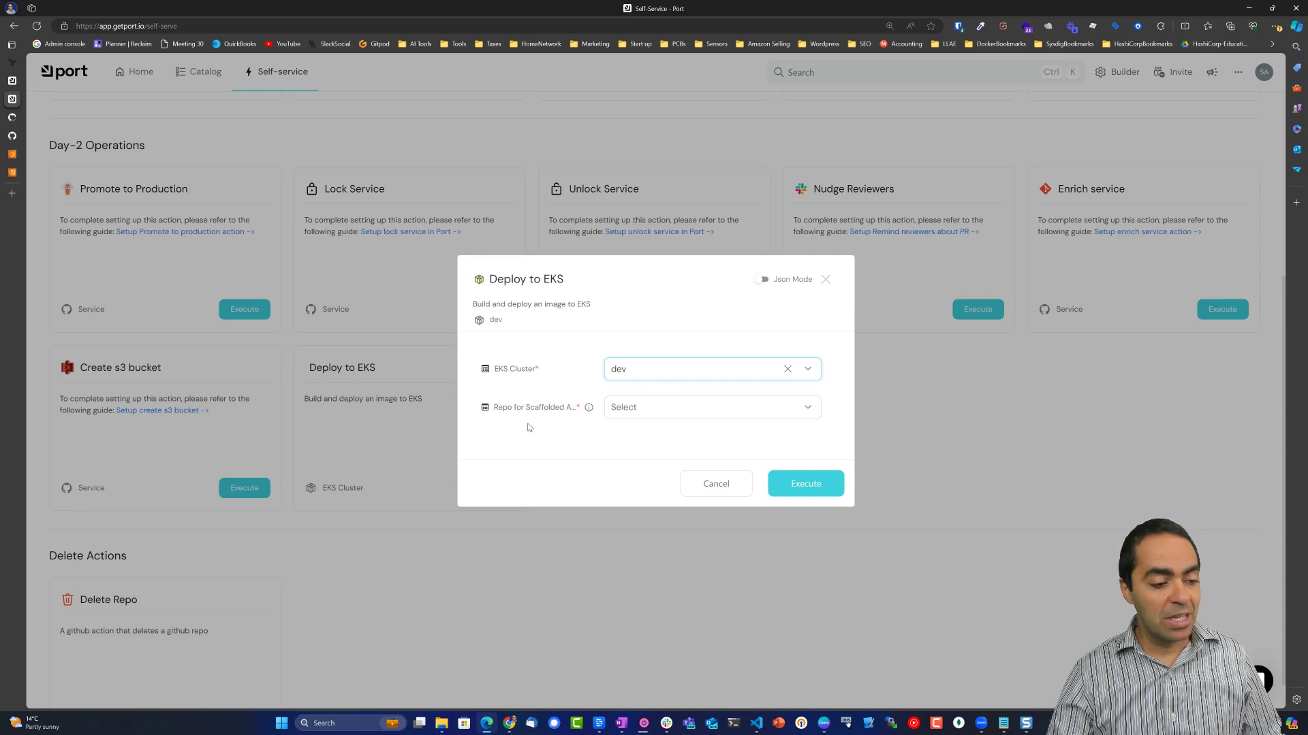
click(734, 409)
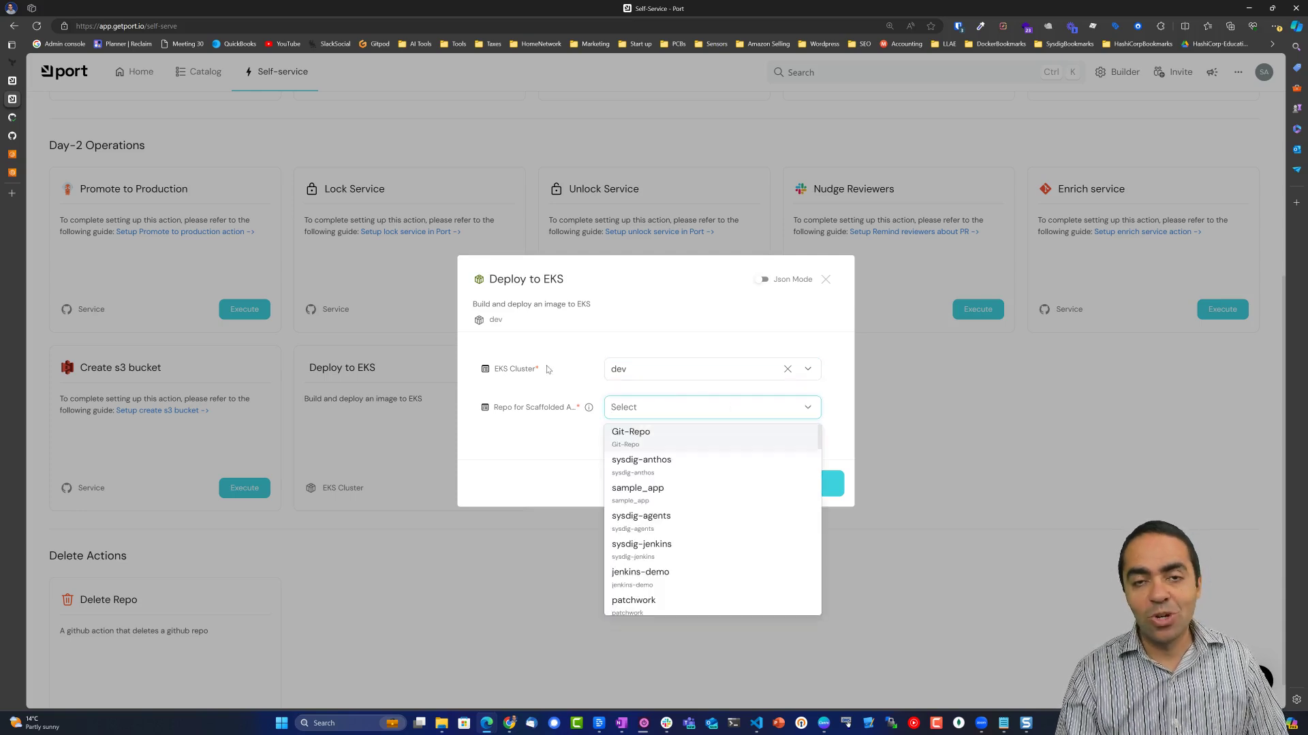
text(cool)
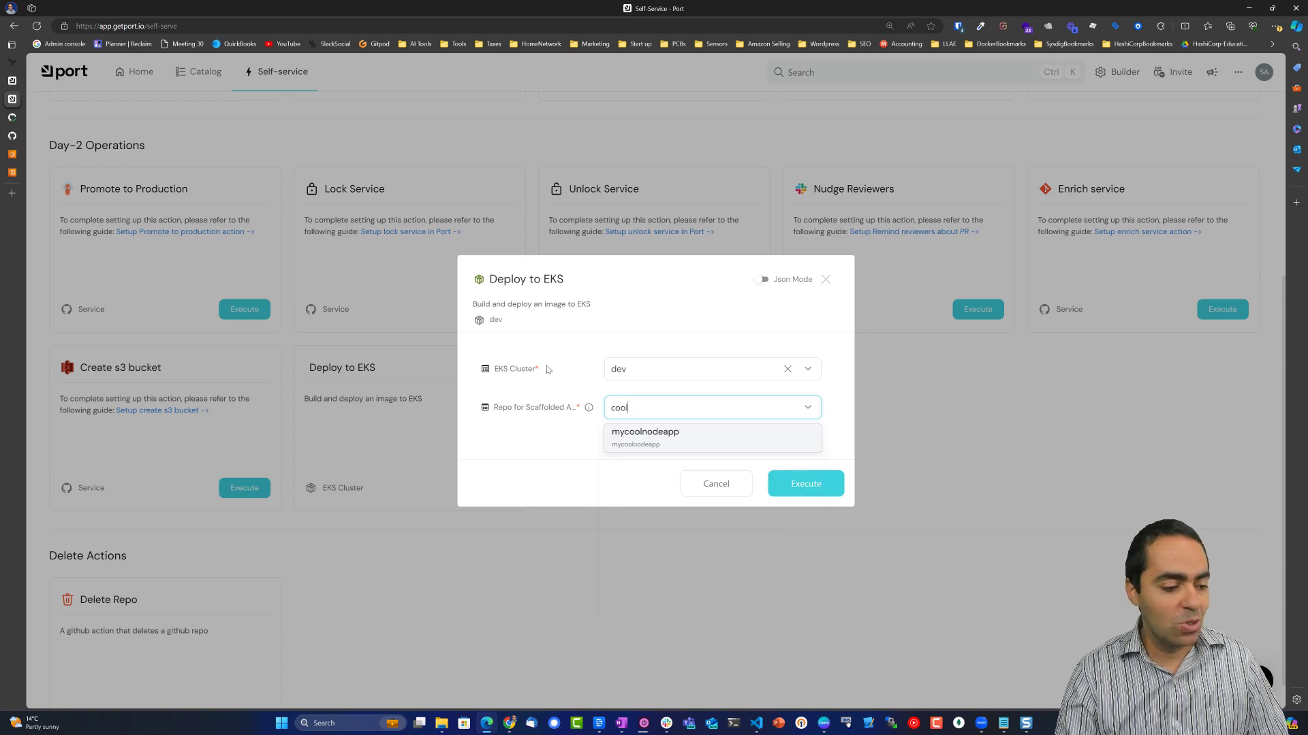
click(662, 438)
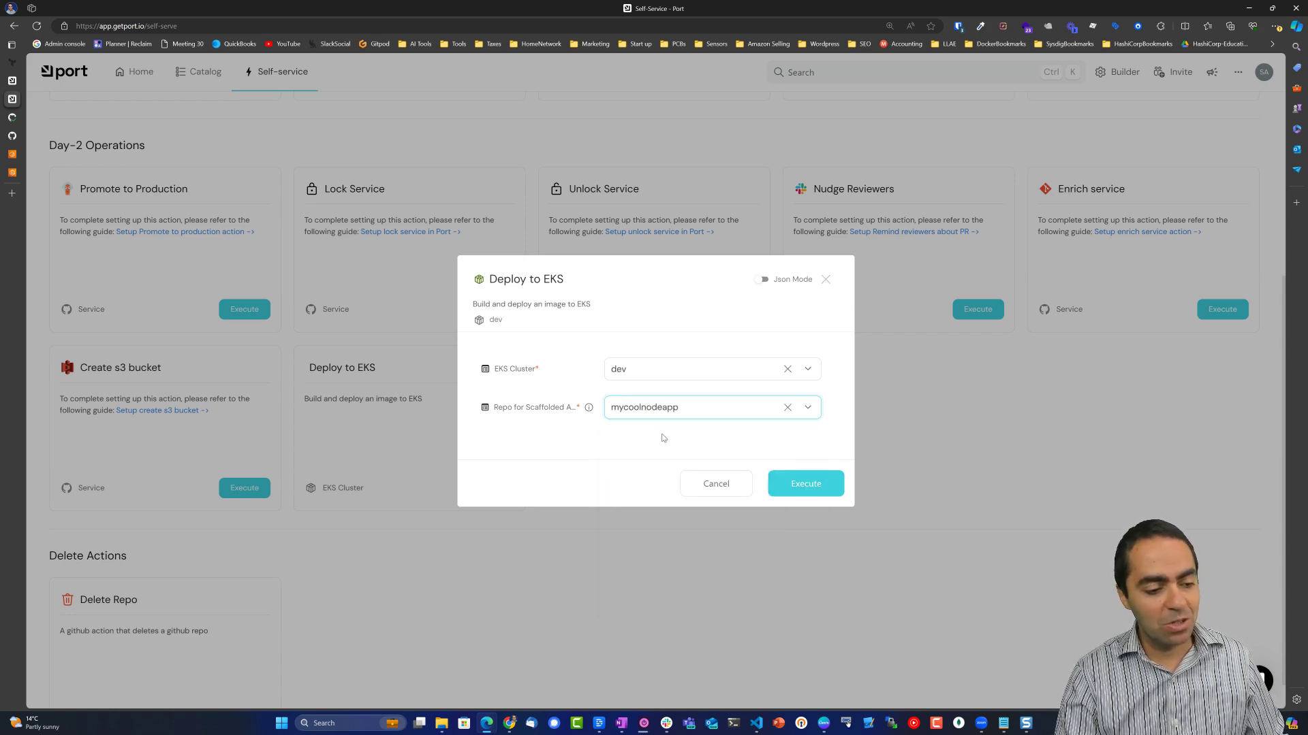
click(797, 484)
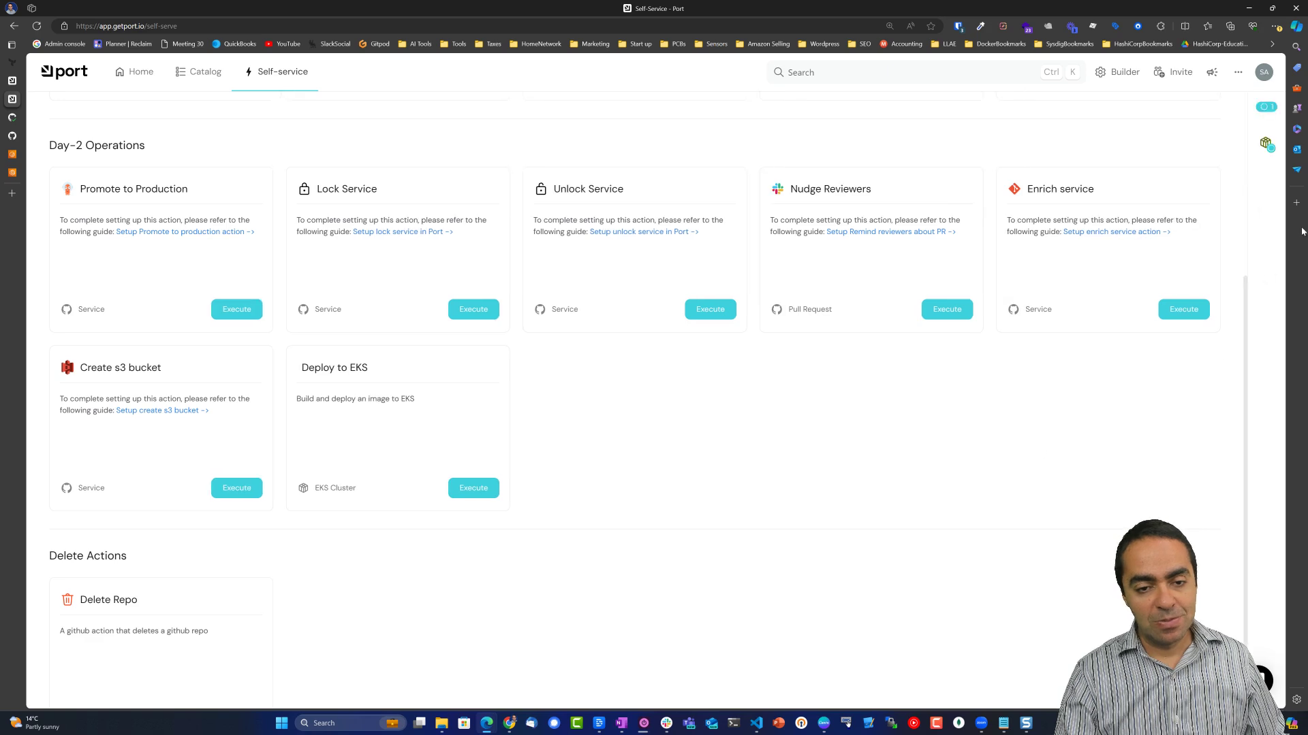
- Expand the list of in-progress runs and open the details of the Deploy to EKS run
click(1264, 145)
click(1263, 145)
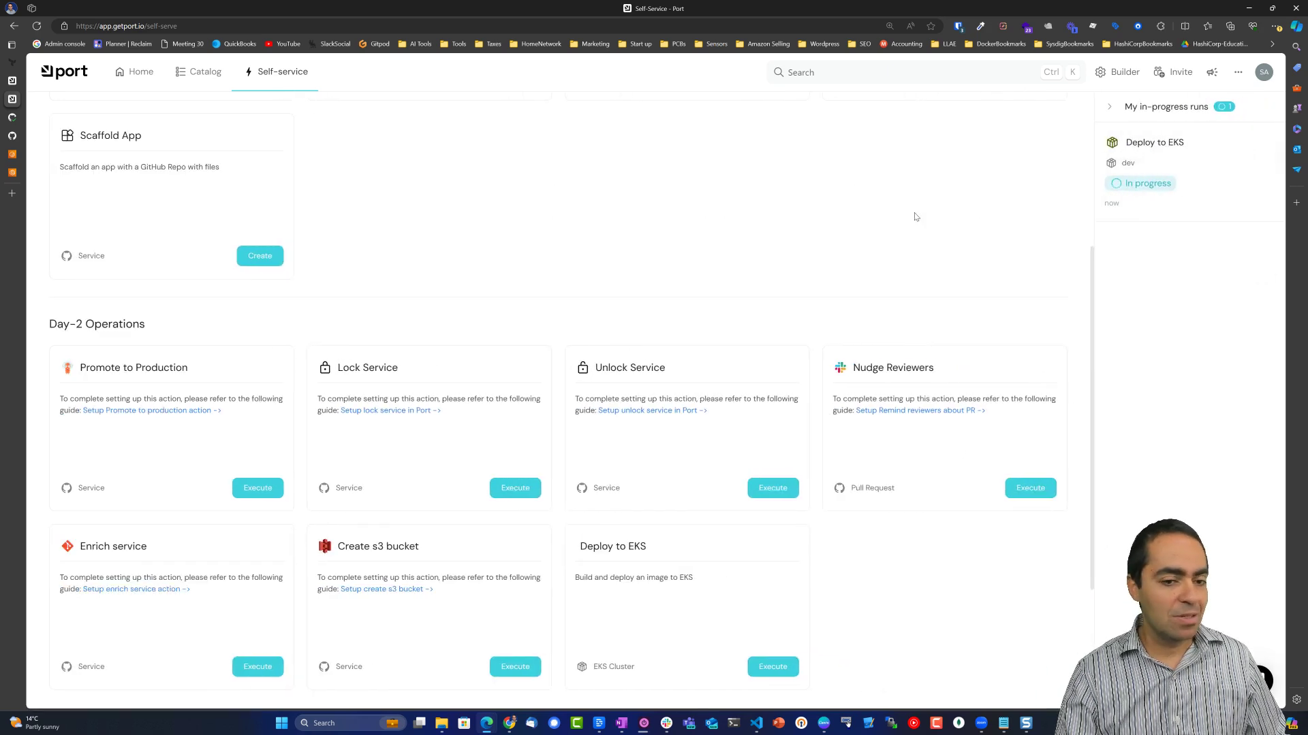
click(1158, 143)
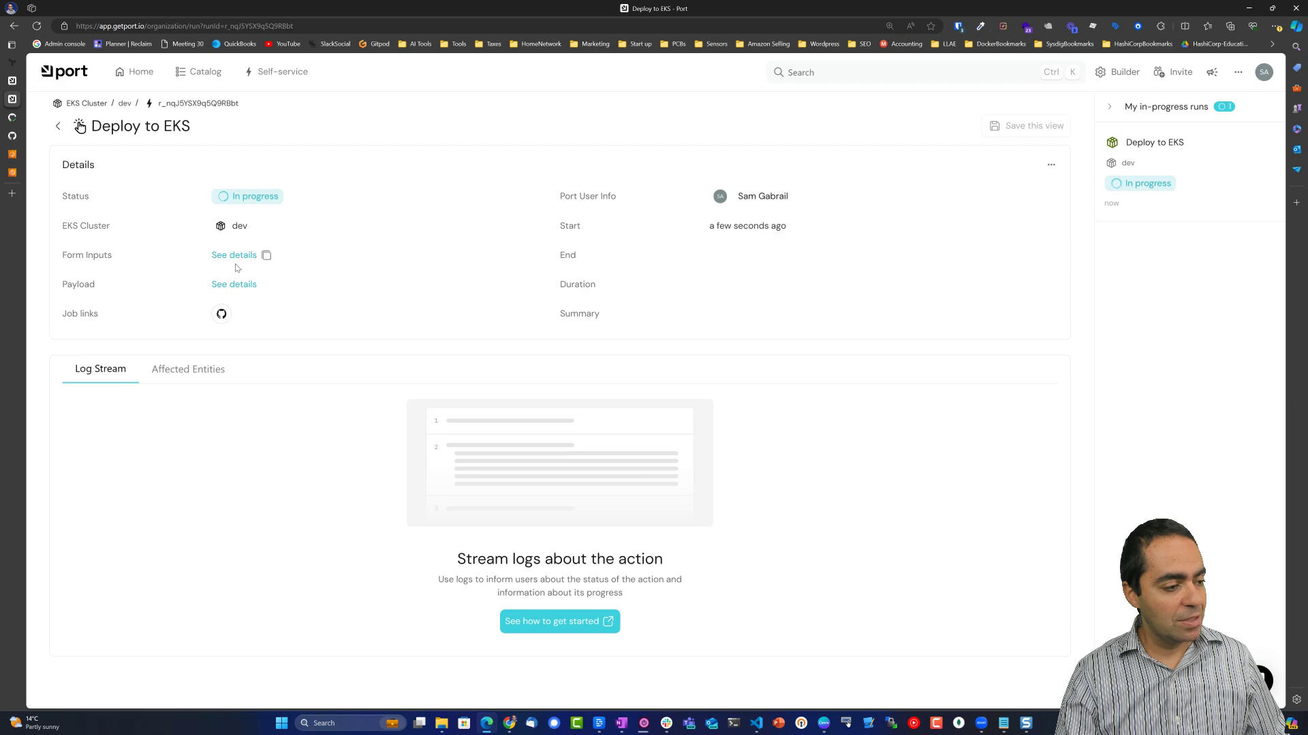
- Review the payload sent by the Deploy to EKS run, including its workflow inputs, and close it
click(235, 285)
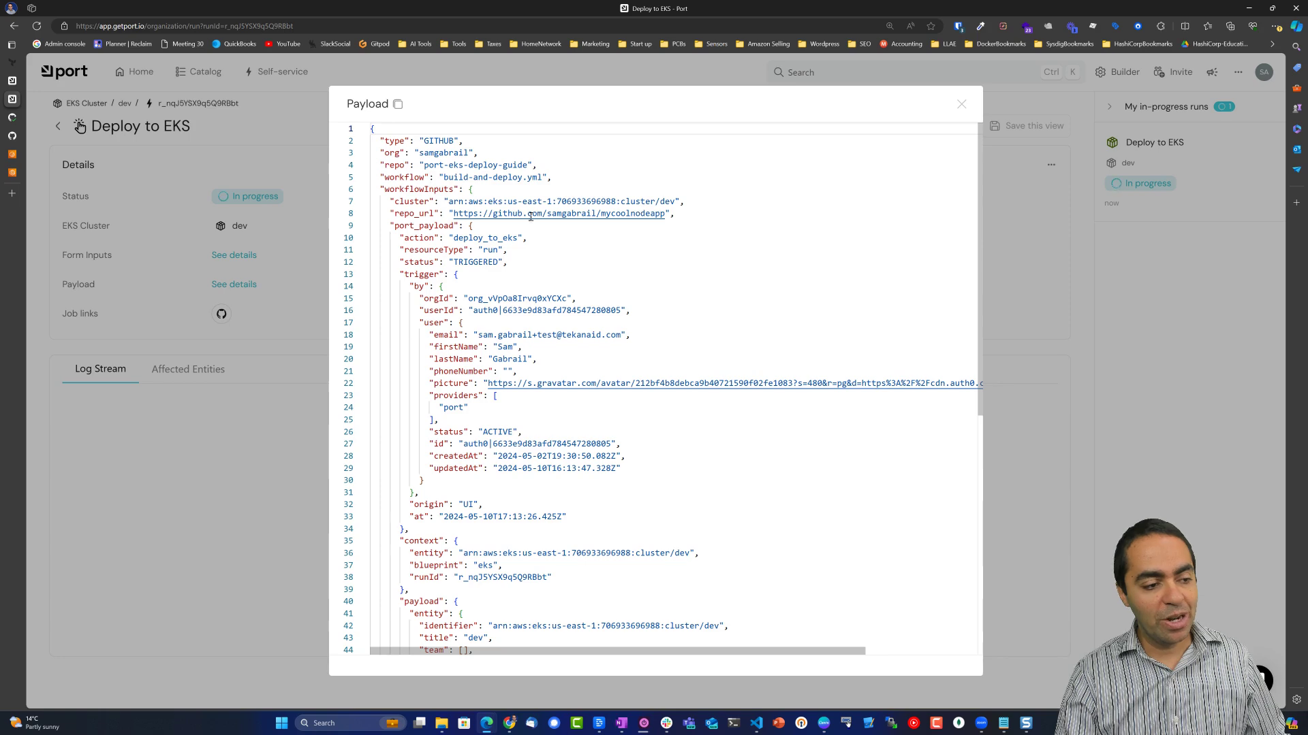
scroll(496, 256, down, 1)
scroll(487, 235, up, 1)
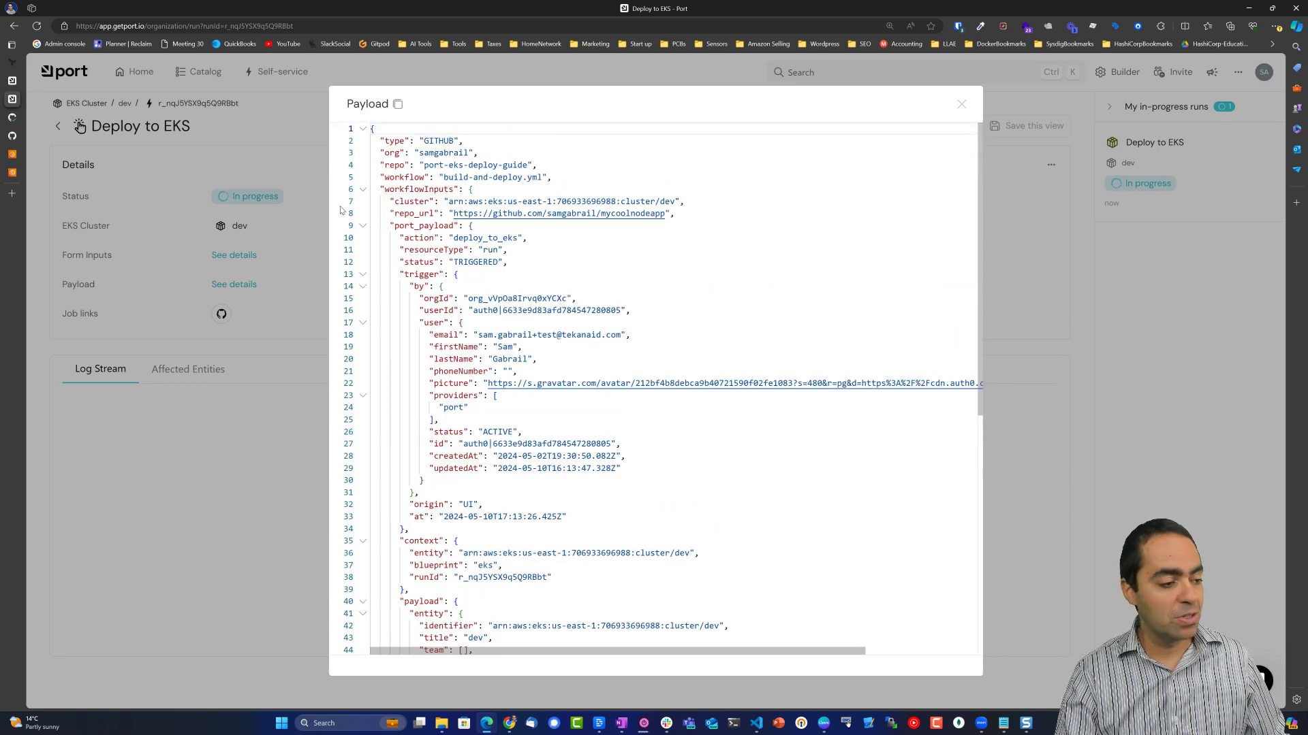
click(271, 360)
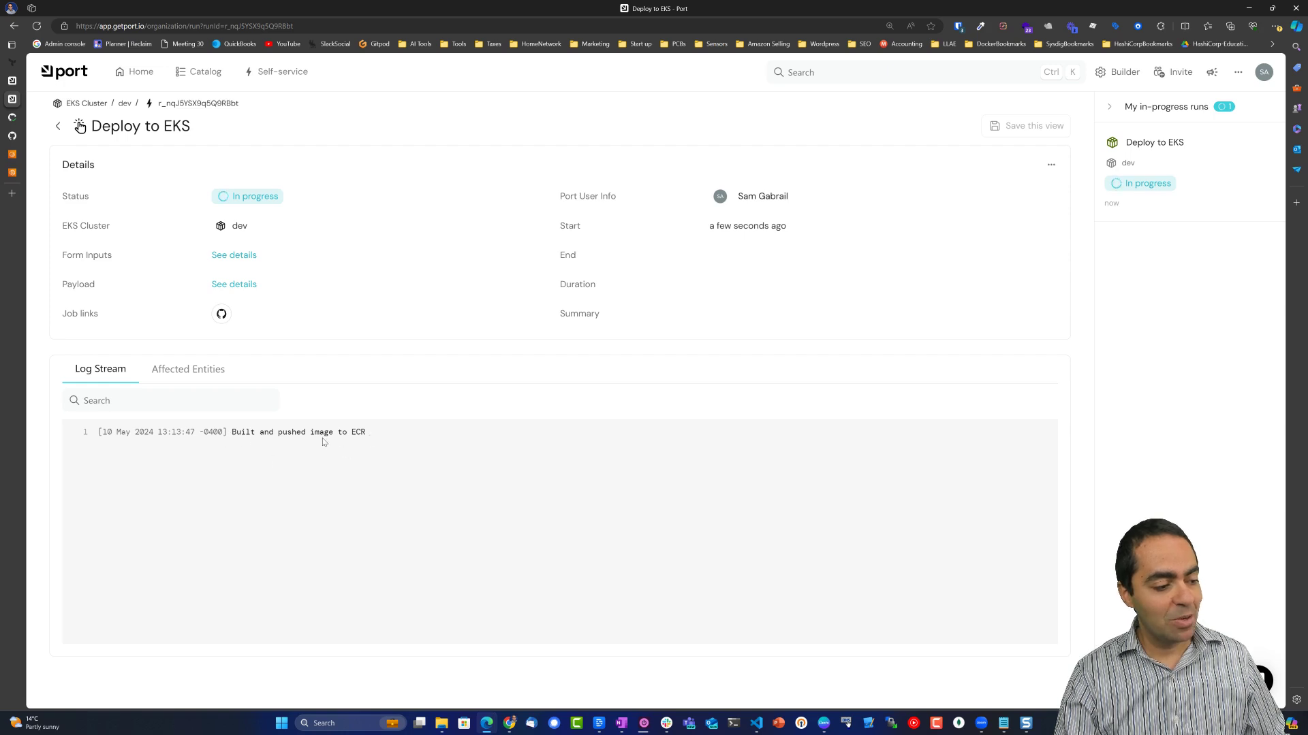
- Open the run's linked GitHub workflow and inspect the build job's Login to AWS ECR and Build and push Docker image logs
click(221, 314)
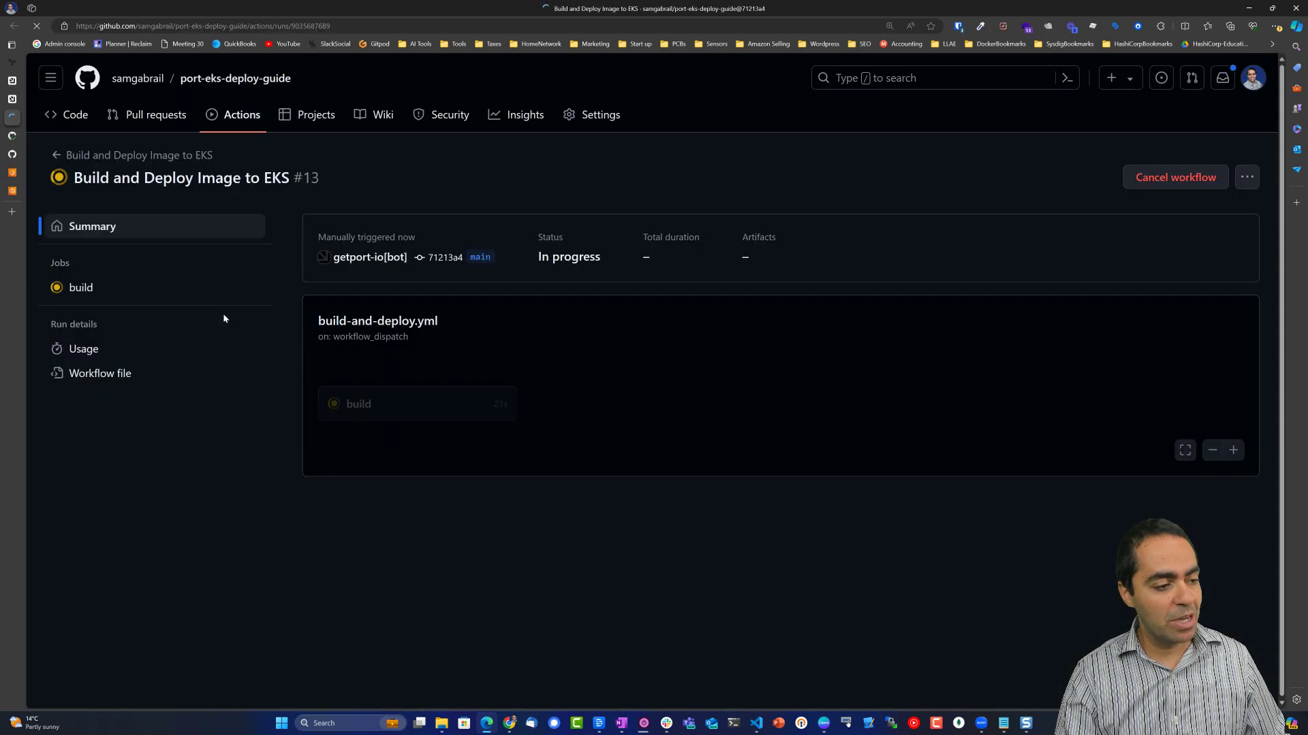
click(356, 404)
scroll(399, 305, down, 1)
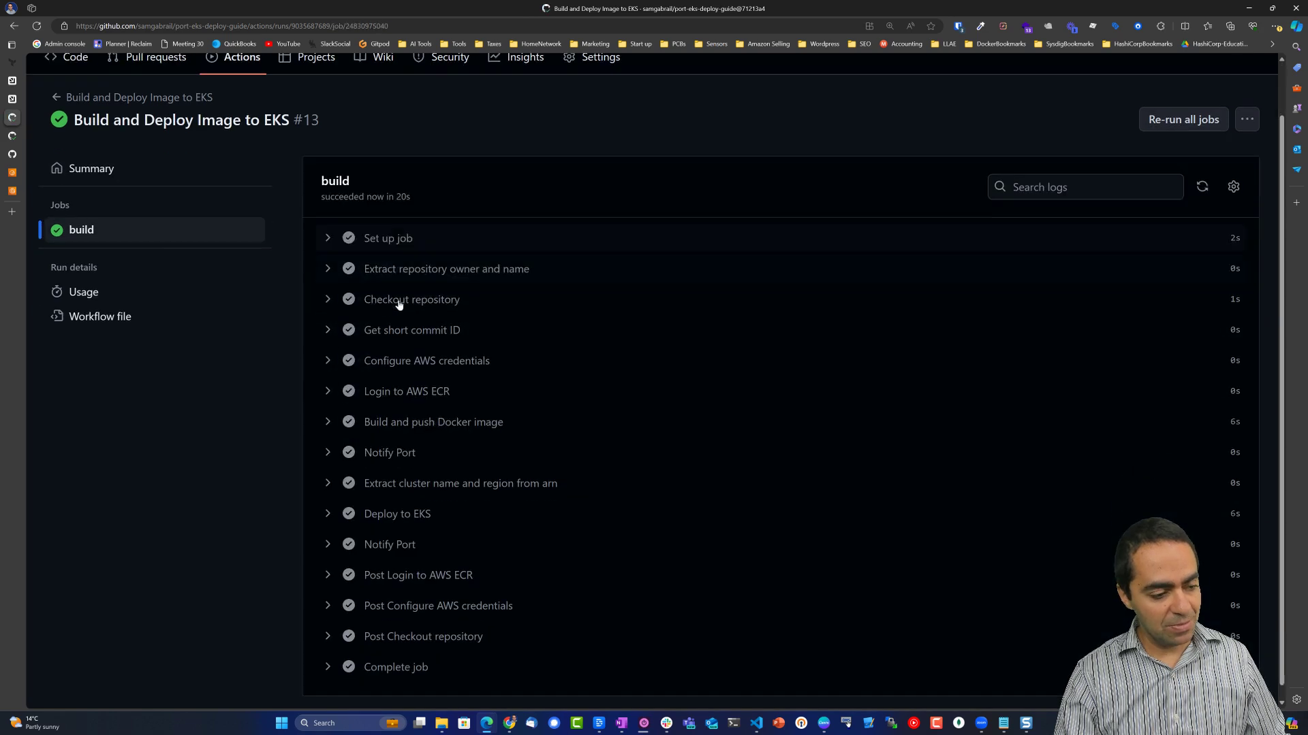
scroll(399, 304, down, 1)
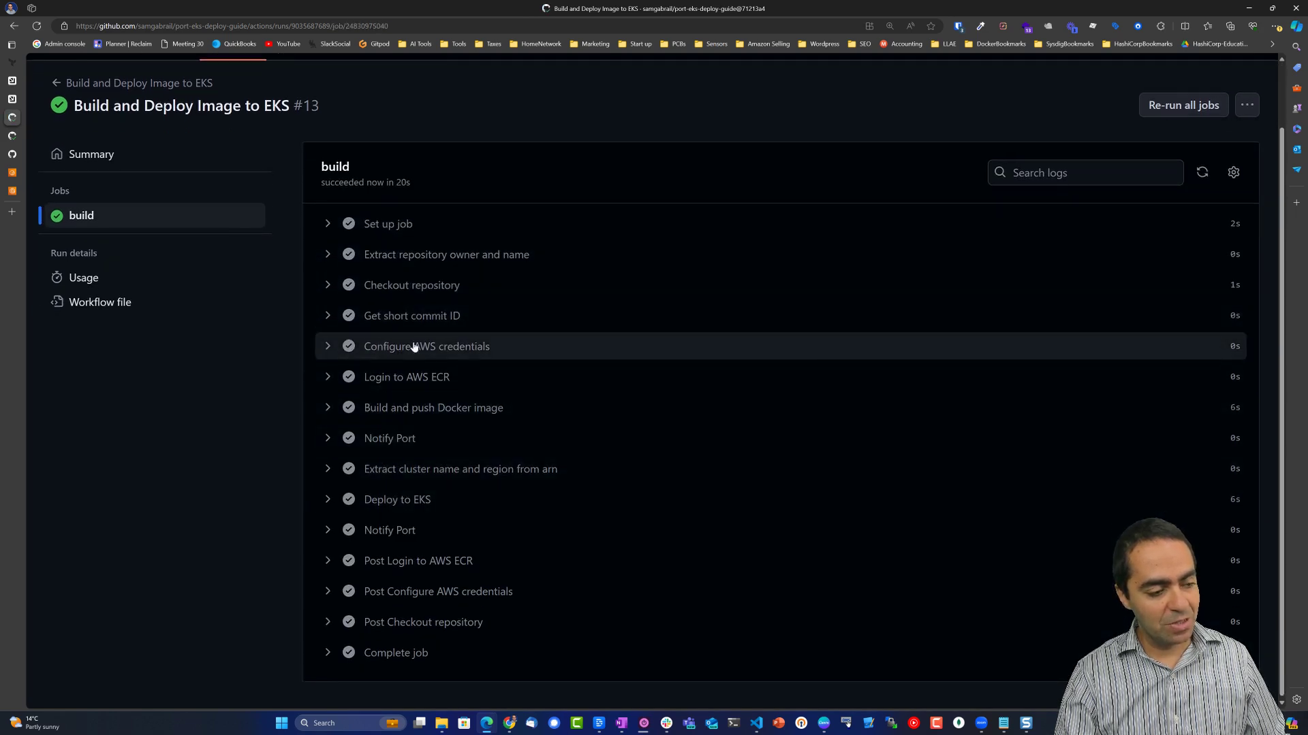
click(330, 378)
scroll(332, 381, down, 1)
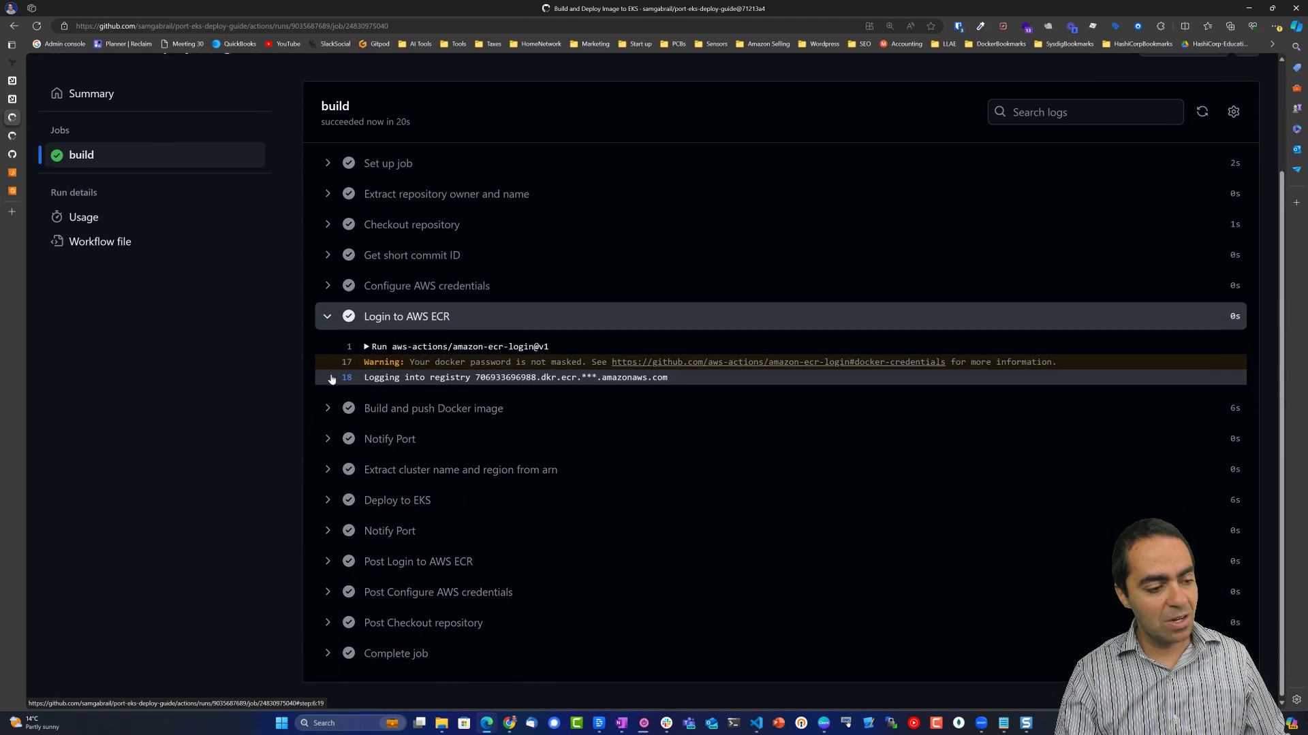
click(336, 411)
scroll(334, 409, down, 15)
scroll(332, 405, down, 20)
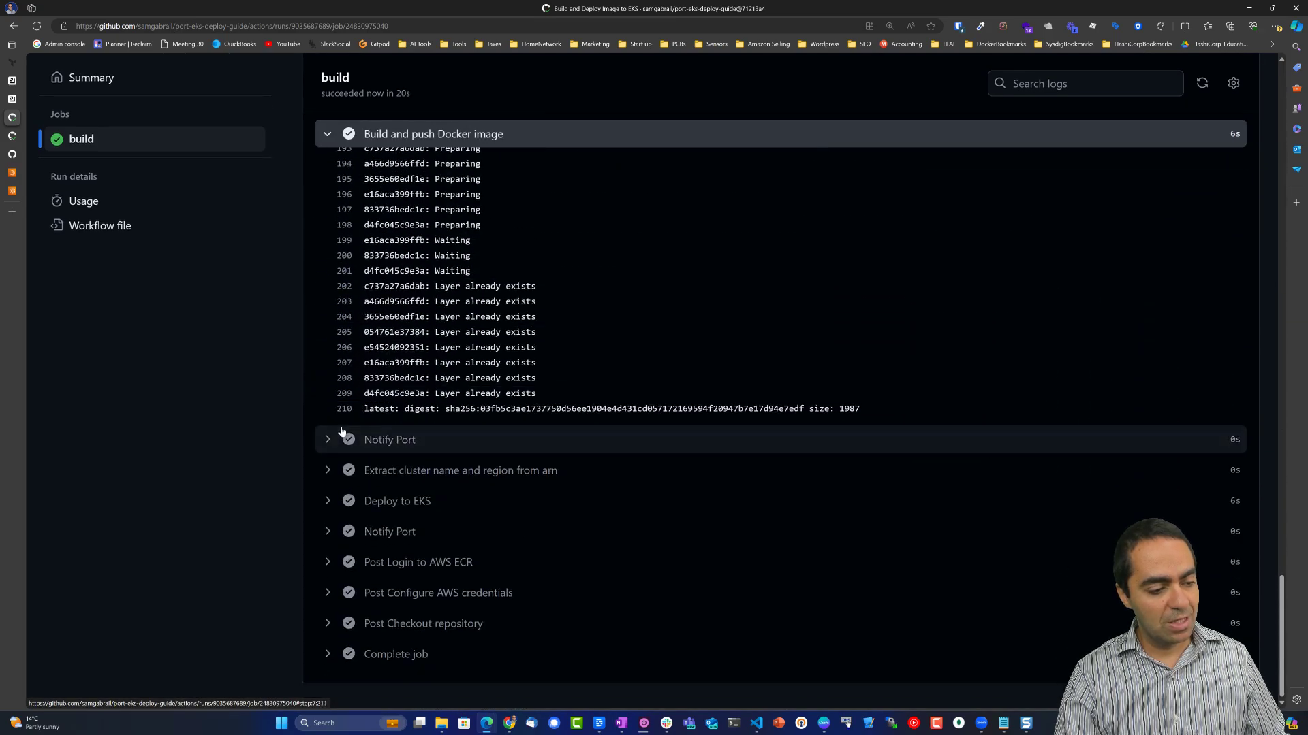
- Expand and review the build job's remaining logs from the first Notify Port through Post Configure AWS credentials, including Deploy to EKS
click(330, 439)
scroll(330, 441, down, 1)
click(328, 470)
scroll(329, 461, down, 1)
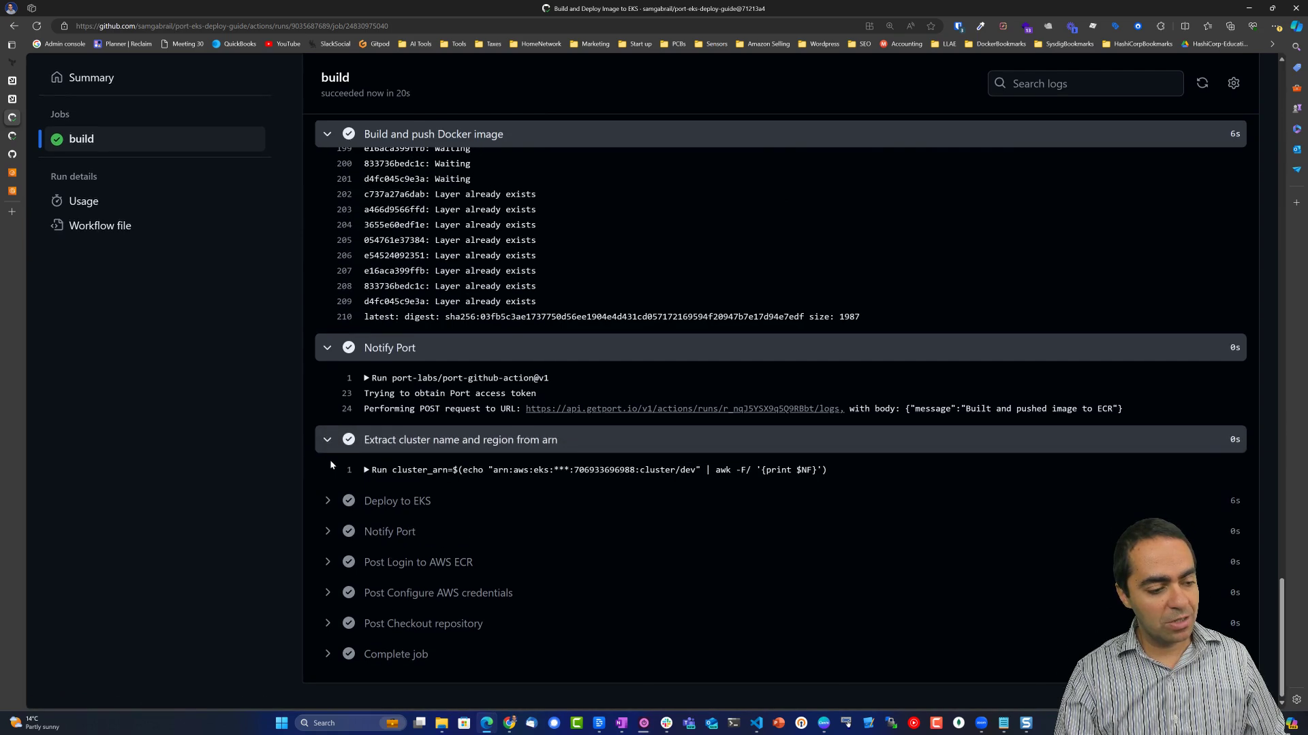
click(328, 502)
scroll(333, 518, down, 1)
click(327, 532)
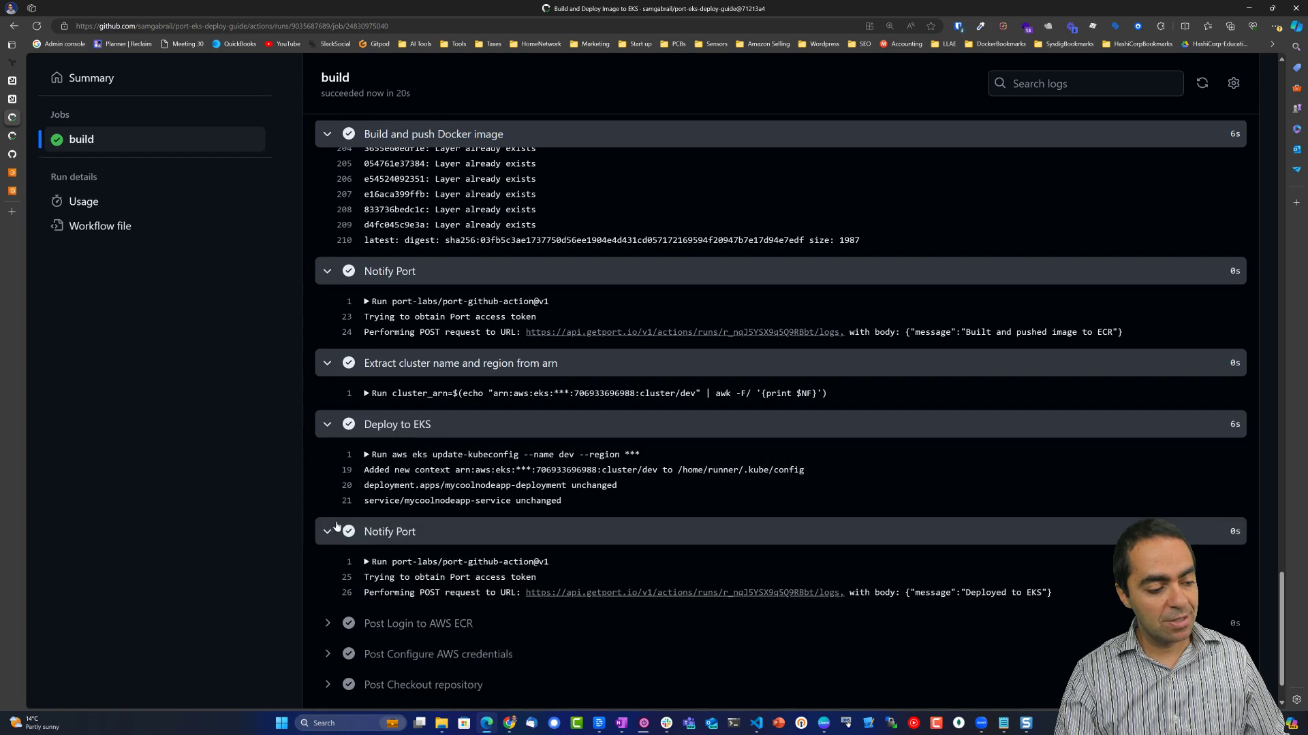
scroll(329, 538, down, 1)
click(331, 565)
scroll(332, 562, down, 1)
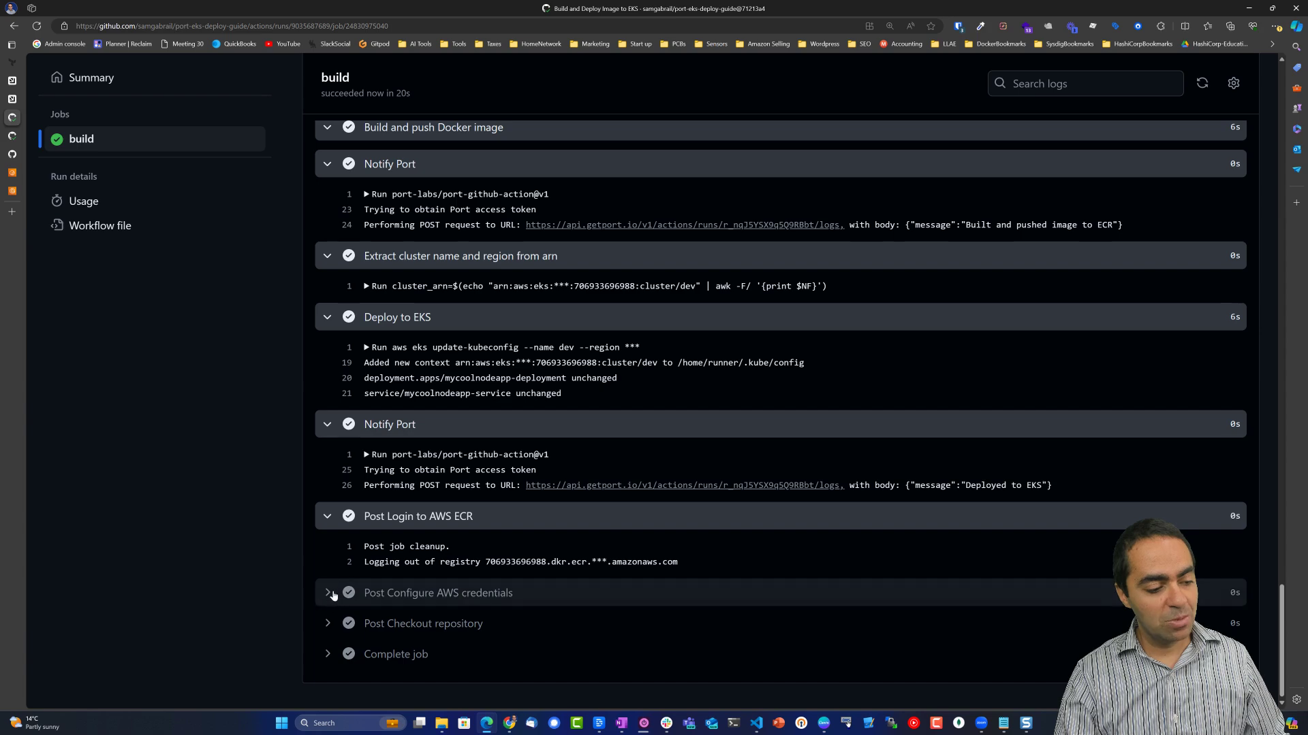
click(328, 593)
scroll(371, 568, down, 1)
scroll(308, 301, up, 10)
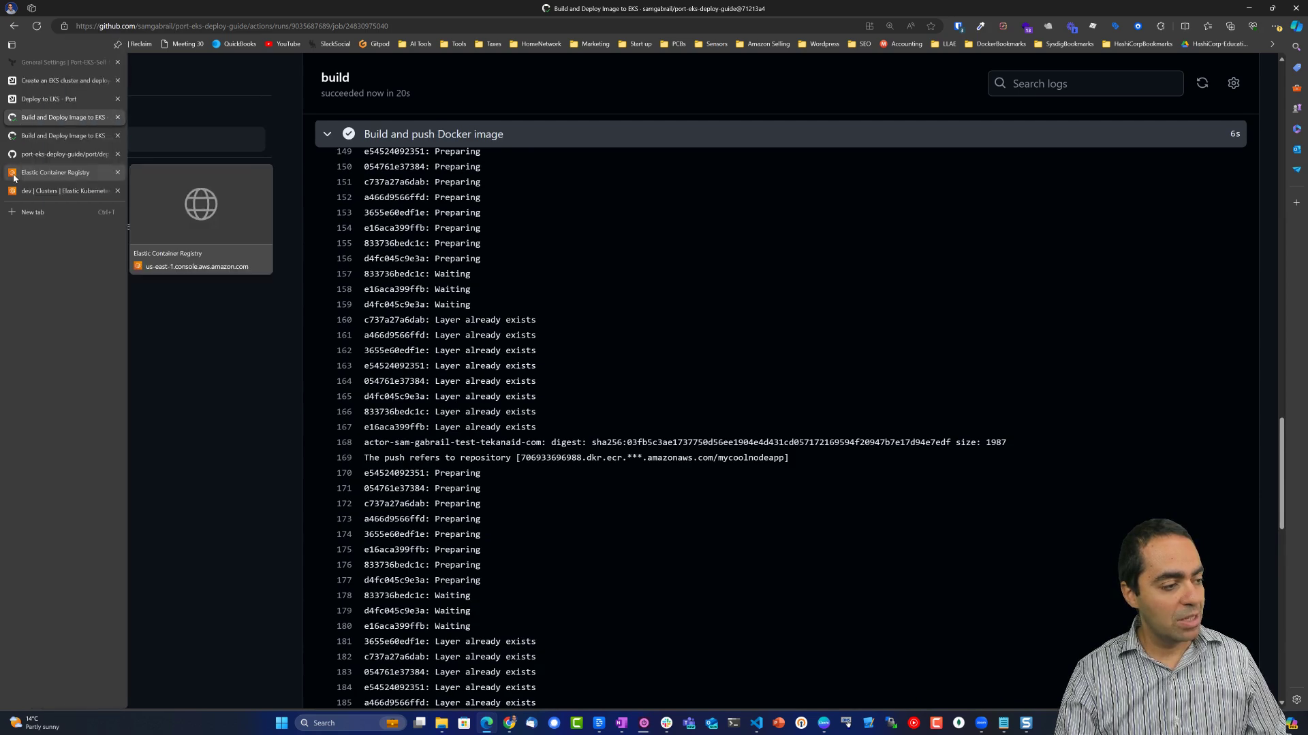
- Switch to Amazon Elastic Container Registry, refresh the private repositories and view the images in mycoolnodeapp
click(41, 173)
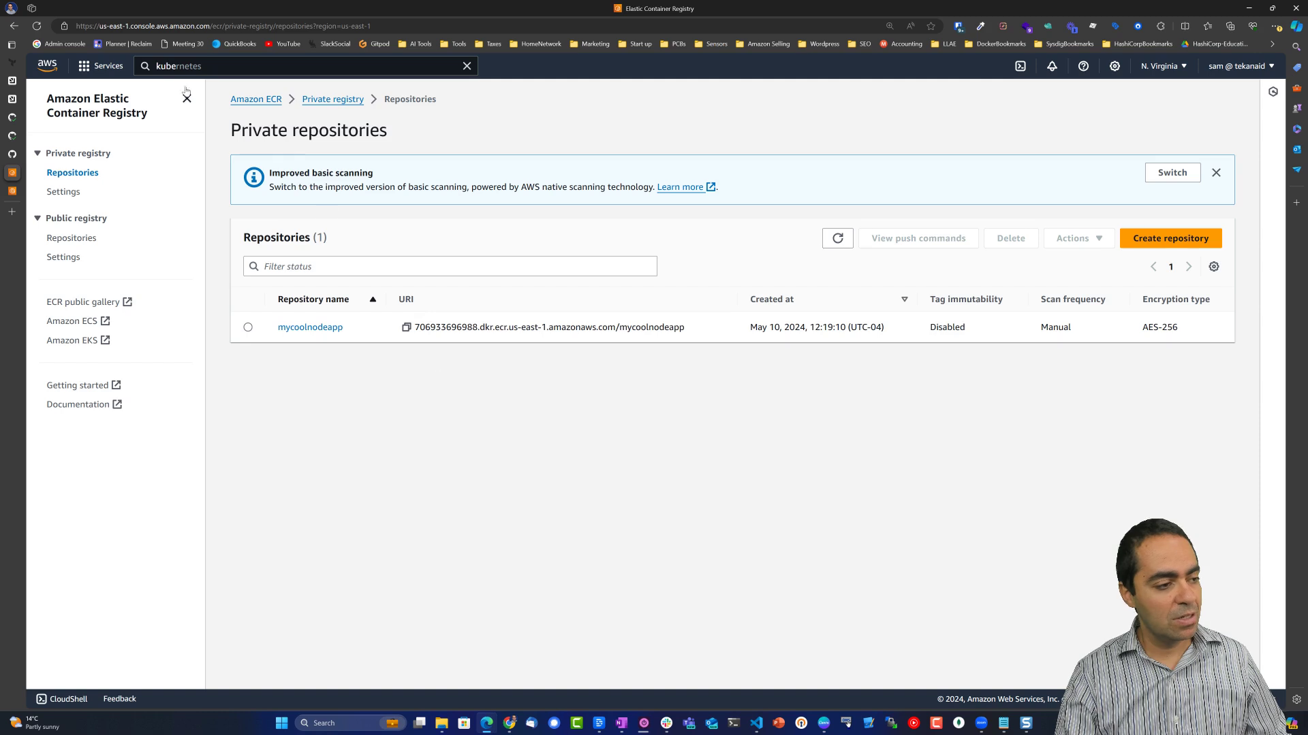
click(837, 238)
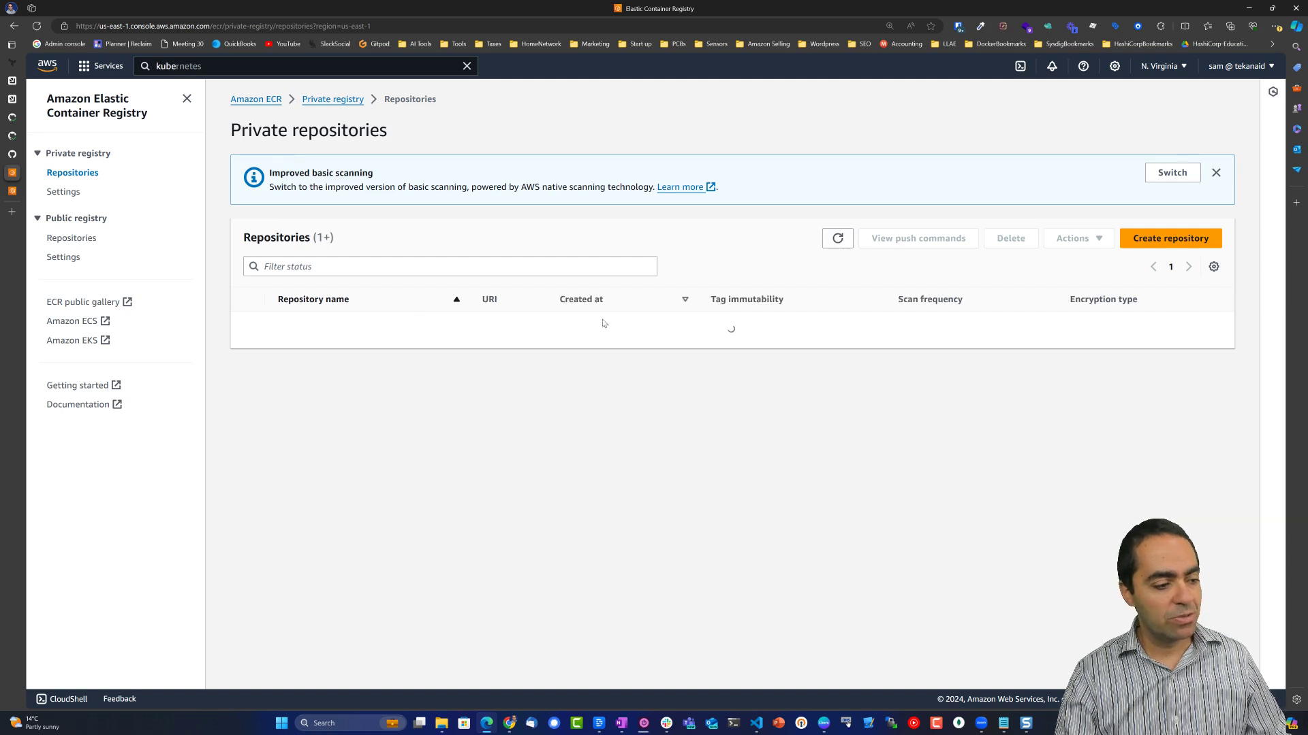
click(312, 327)
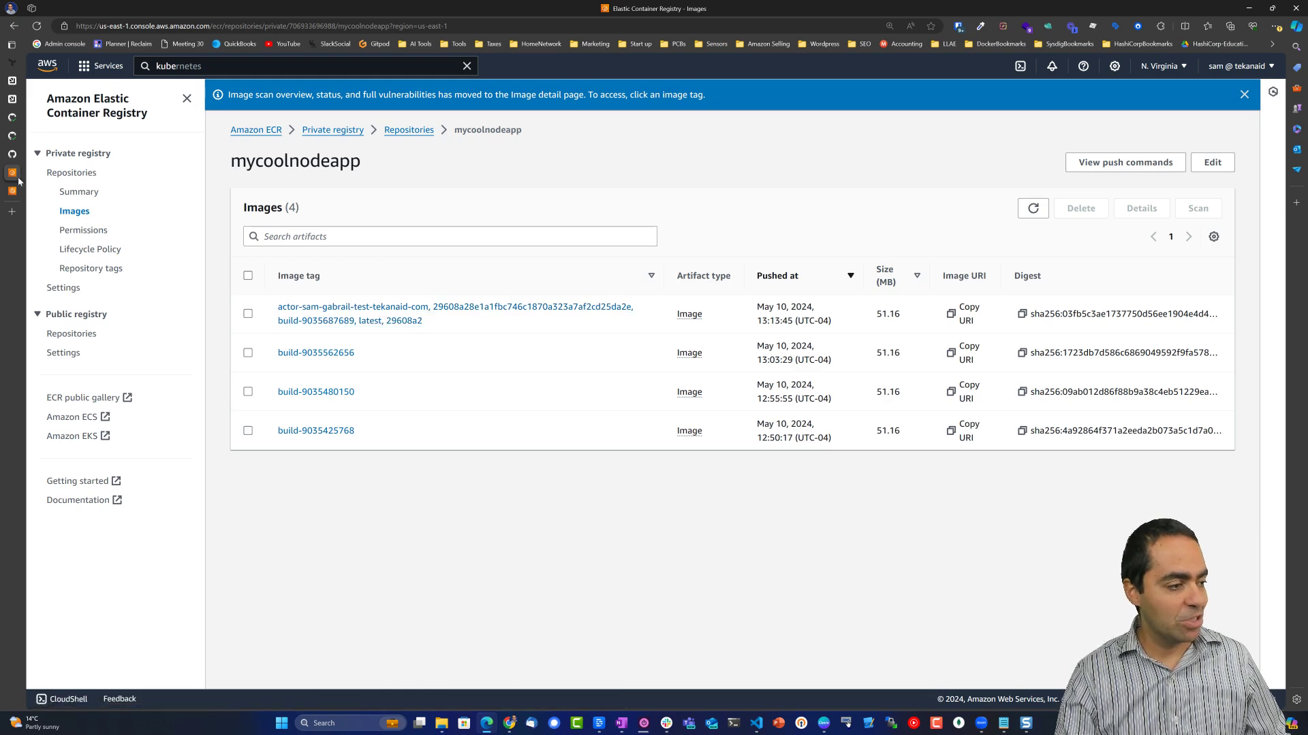
mouse_move(15, 190)
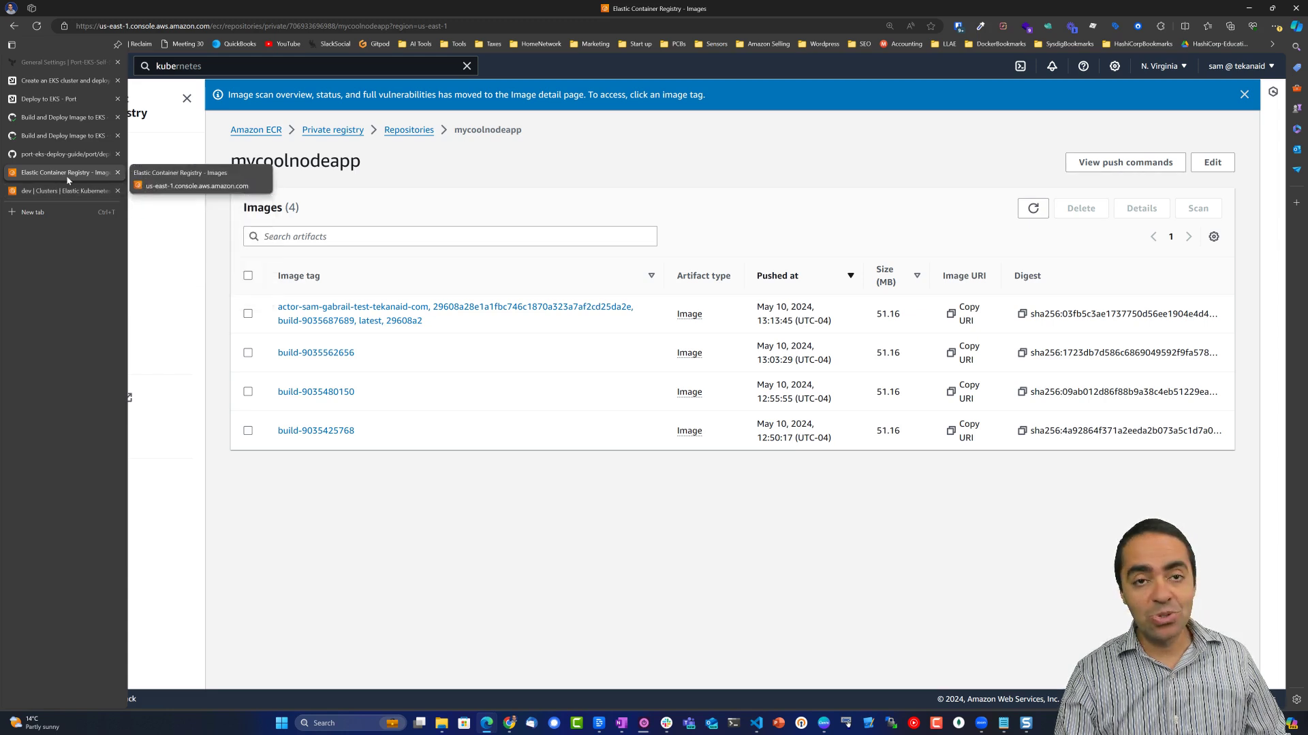
click(67, 174)
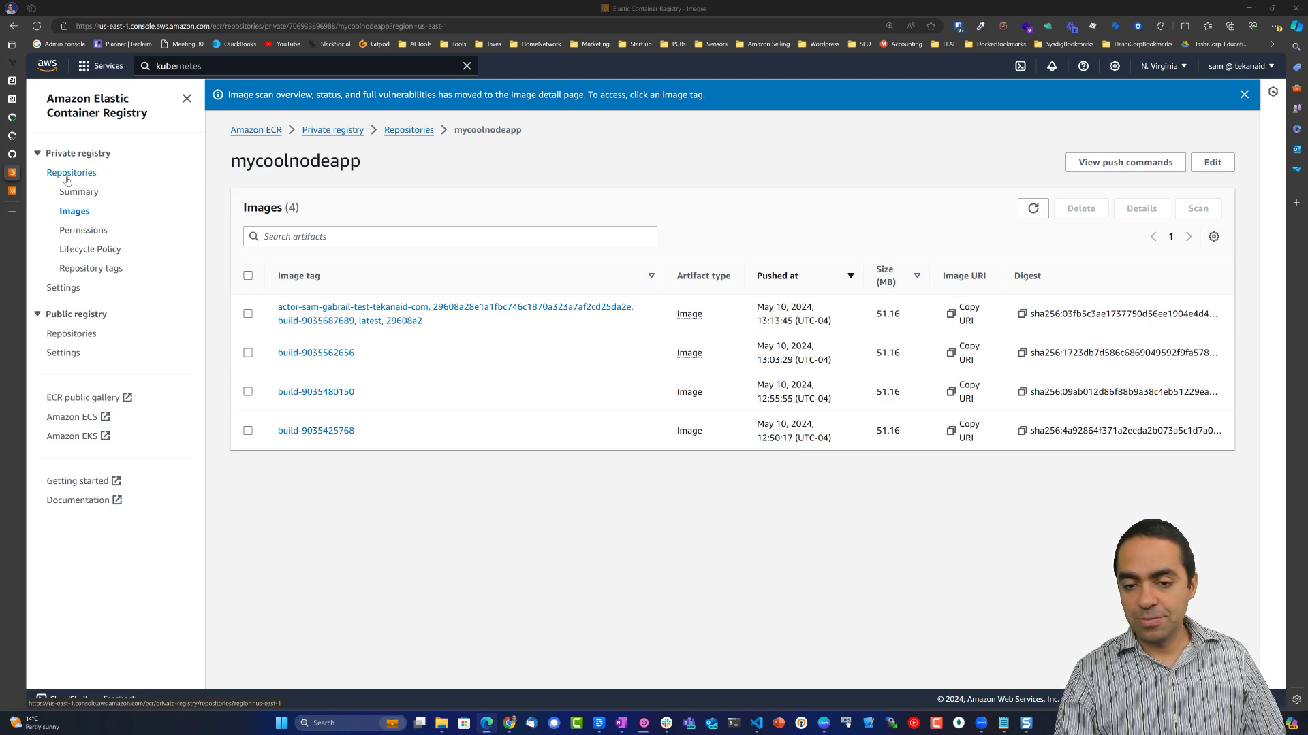
- Switch to VS Code and run aws eks update-kubeconfig --name dev --region us-east-1 in the terminal
key(alt+Tab)
text(aws eks u)
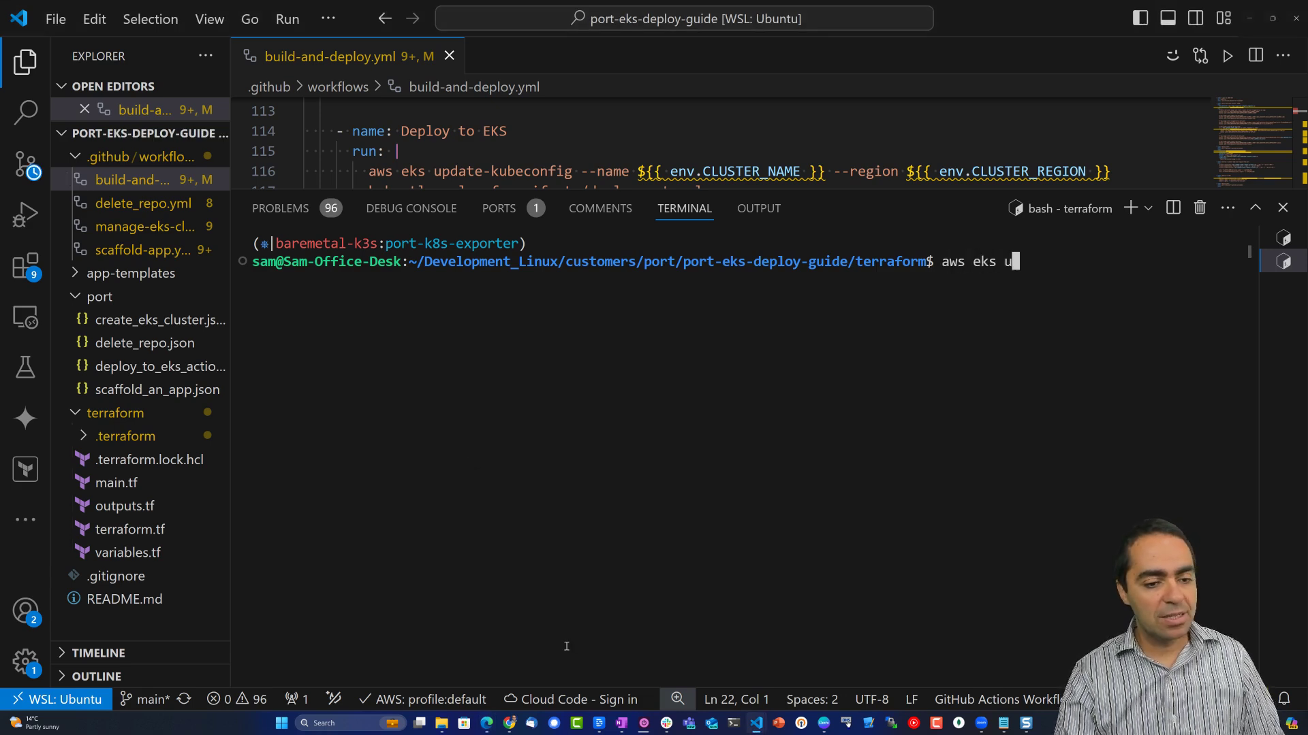
text(pdate-kube)
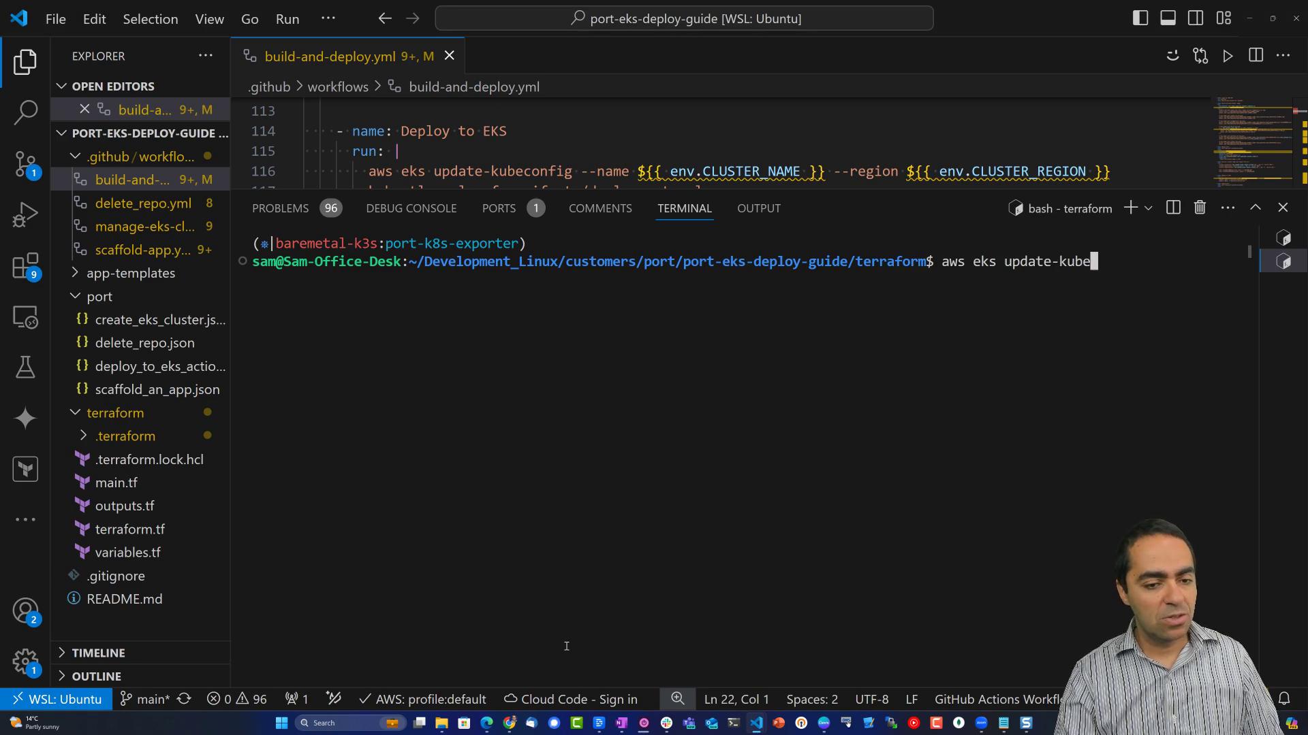
text(config --n)
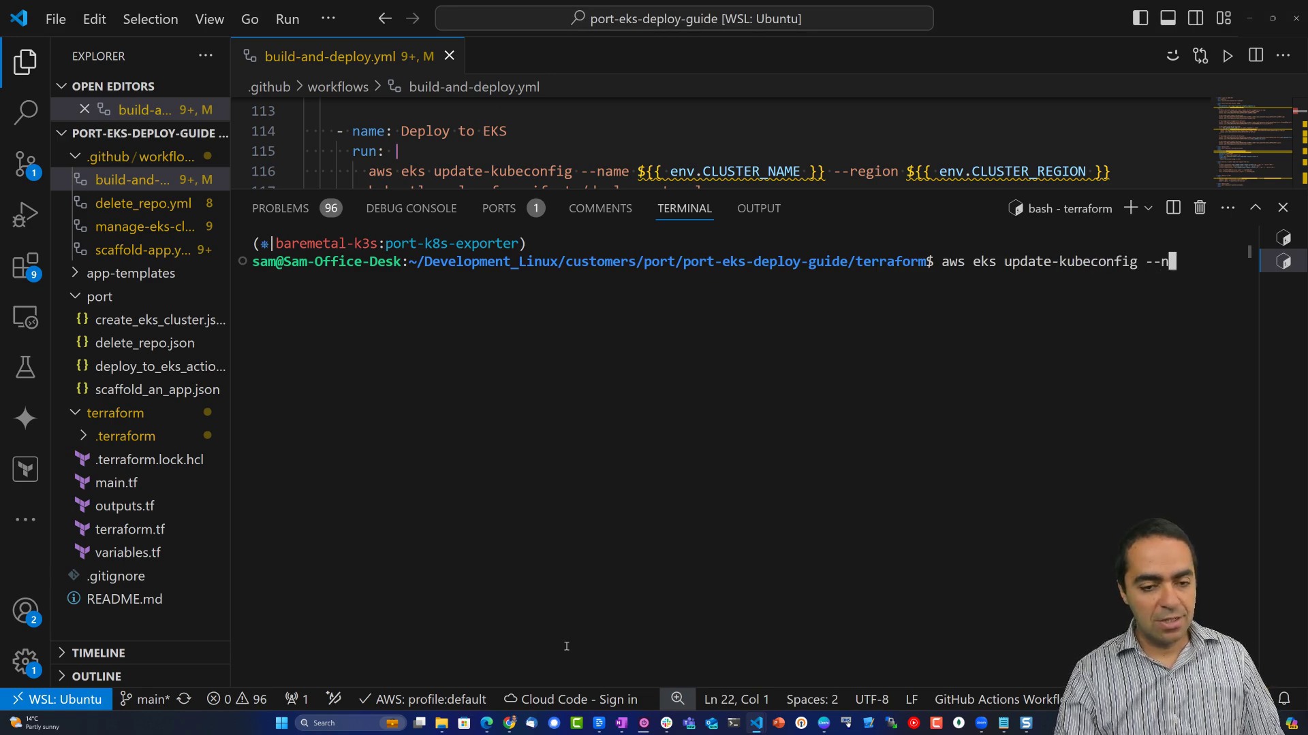
text(ame dev )
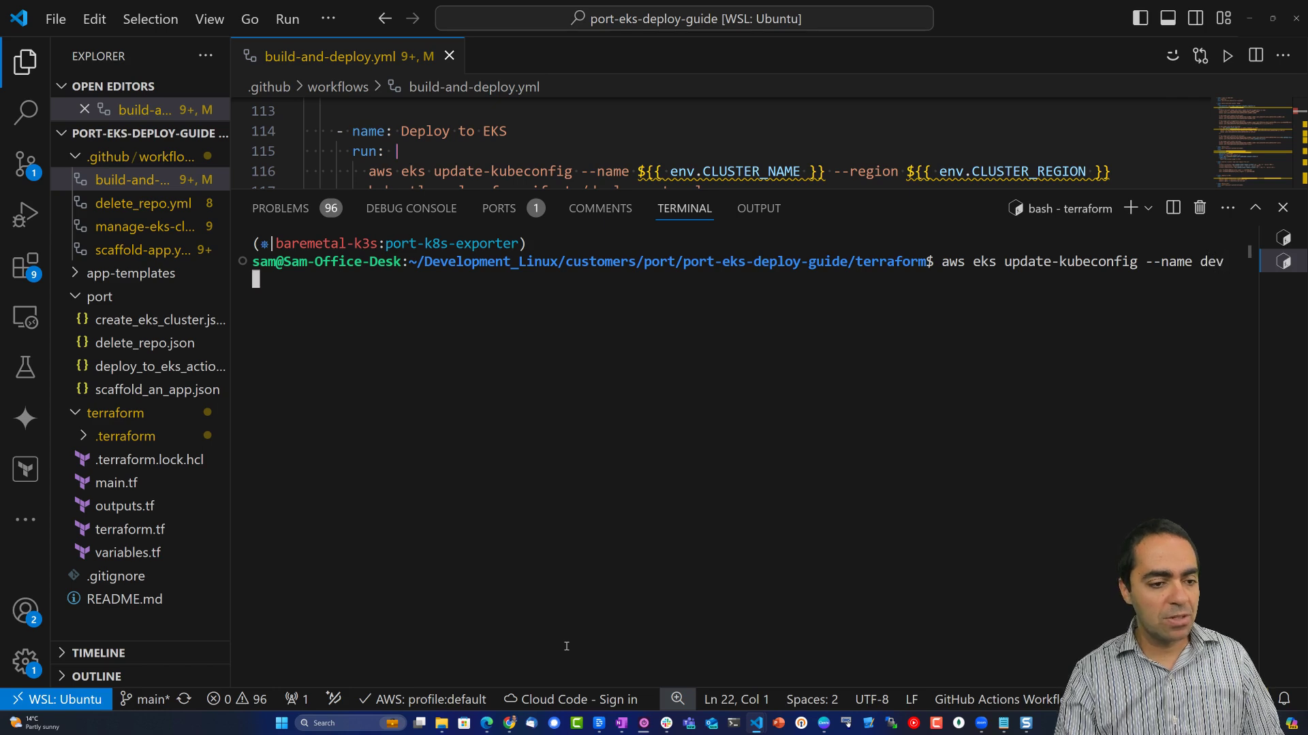
text(--region us-east-1)
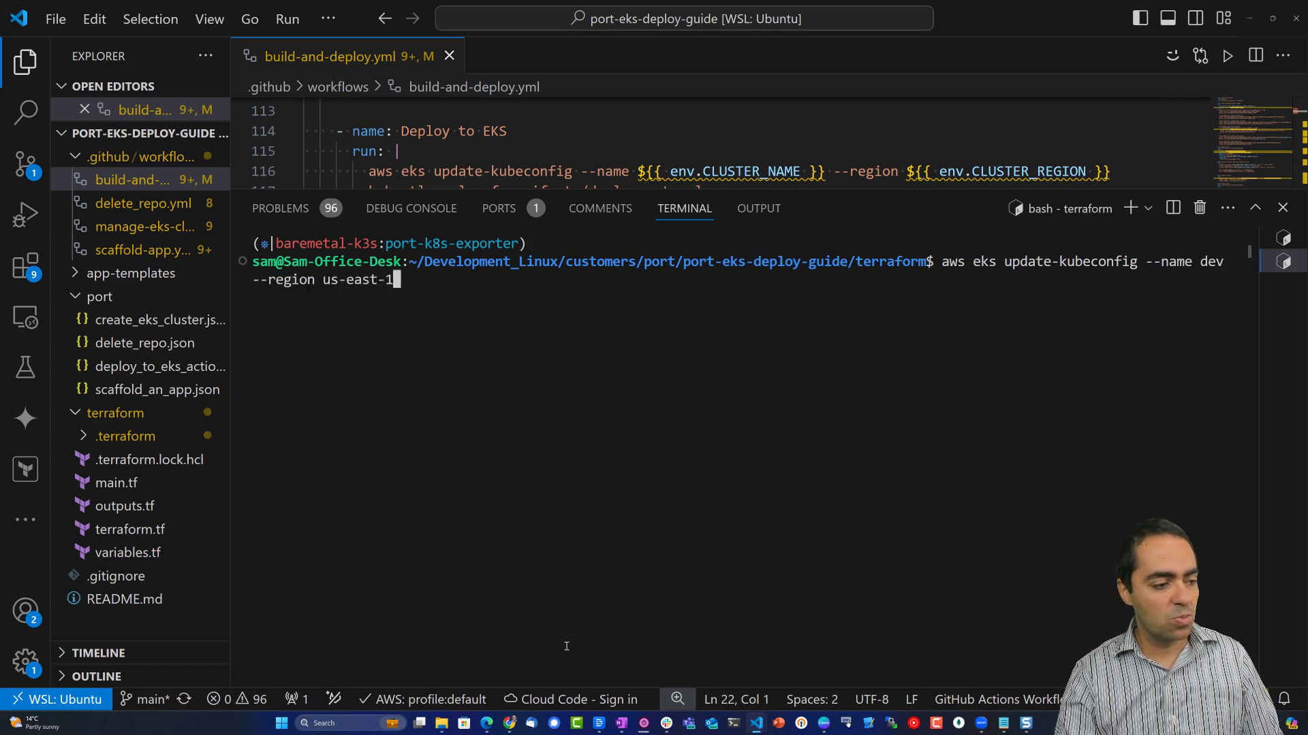
key(Return)
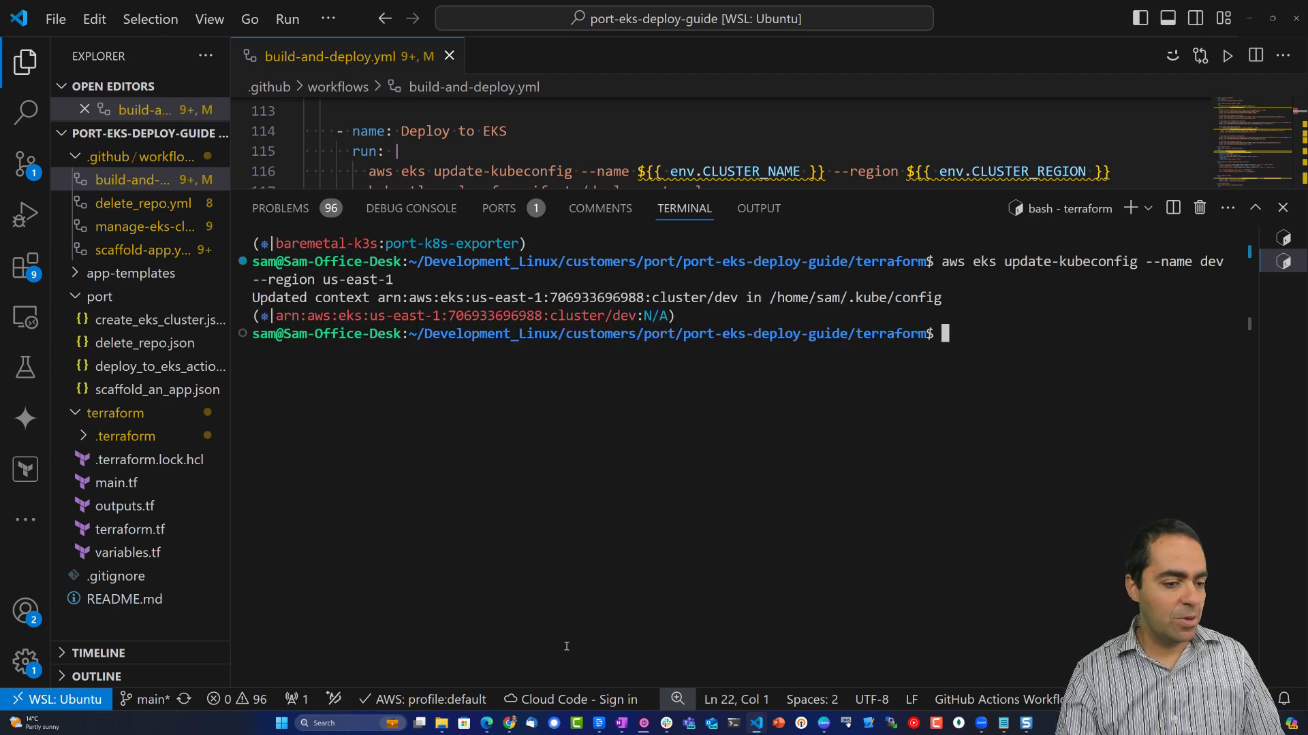
- List the cluster's namespaces with kg ns and make default the active namespace with kubens default
text(kg ns)
key(Return)
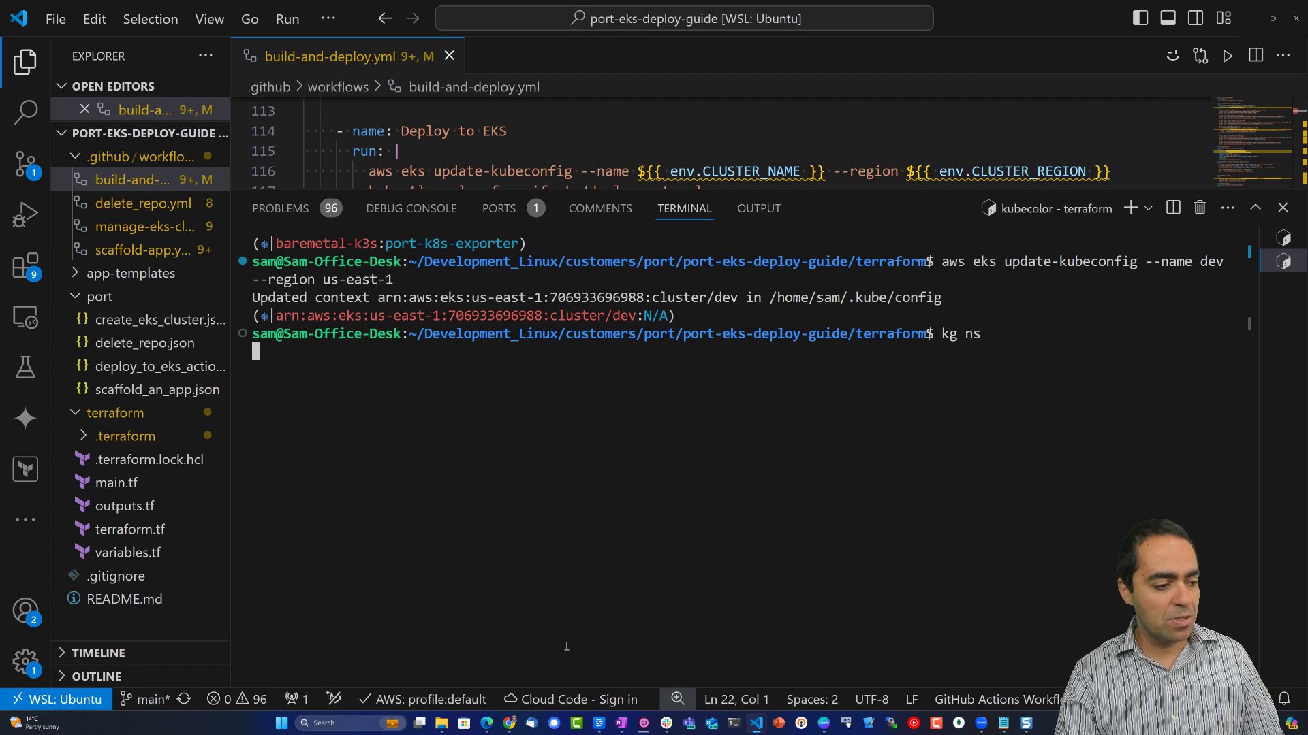
text(kubens)
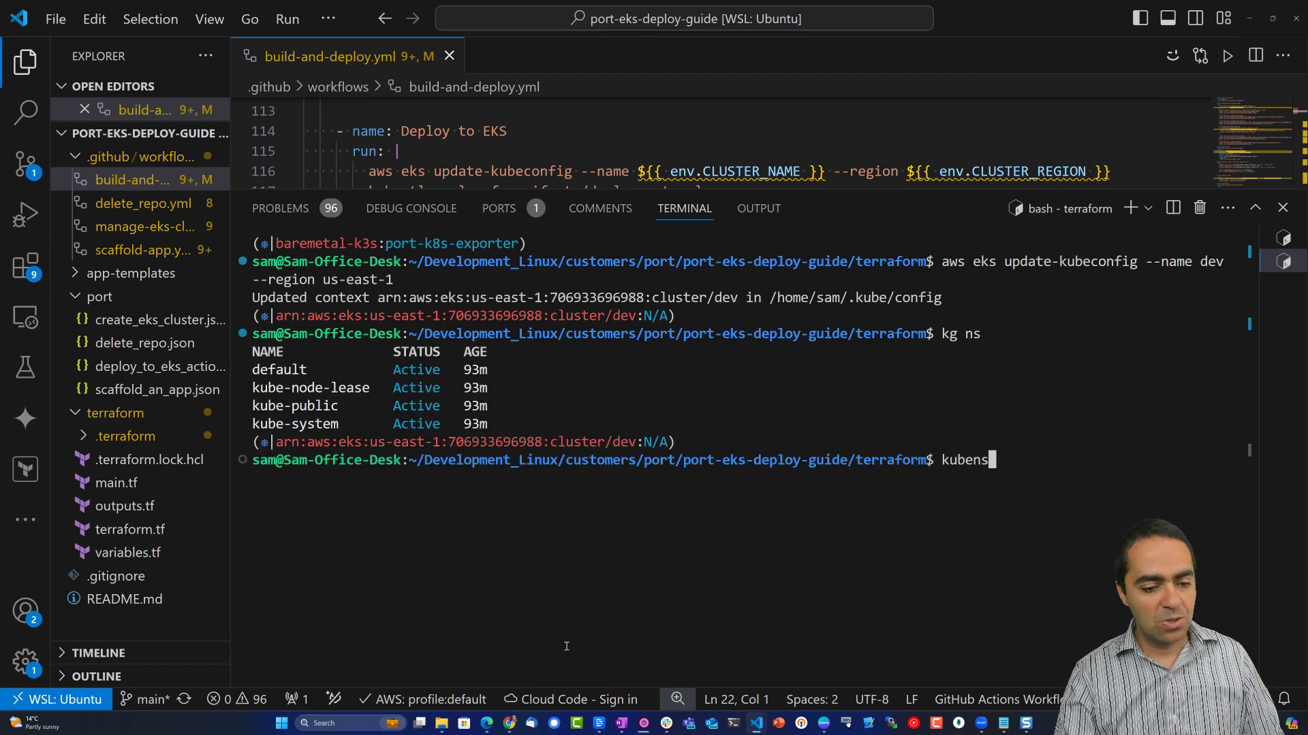
text( default)
key(Return)
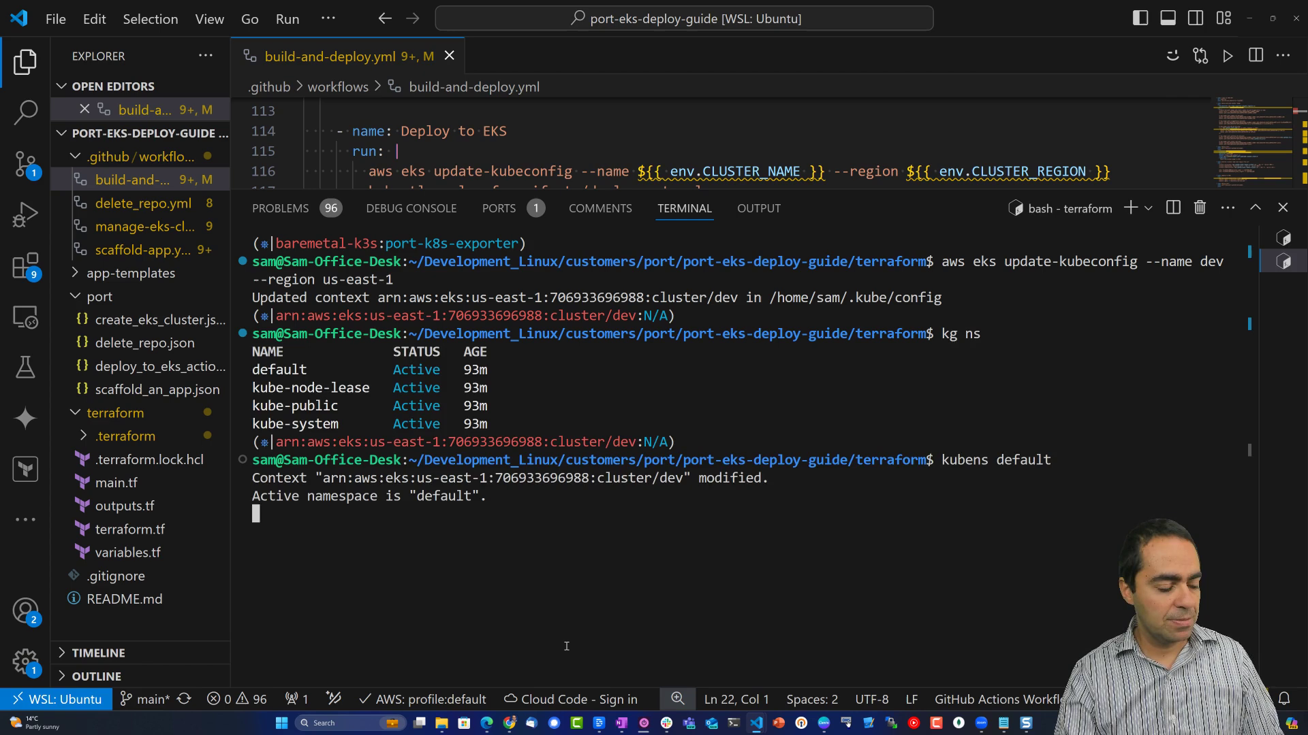
- Clear the terminal and list all resources in the active namespace with kga
text(clear)
key(Return)
text(kga)
key(Return)
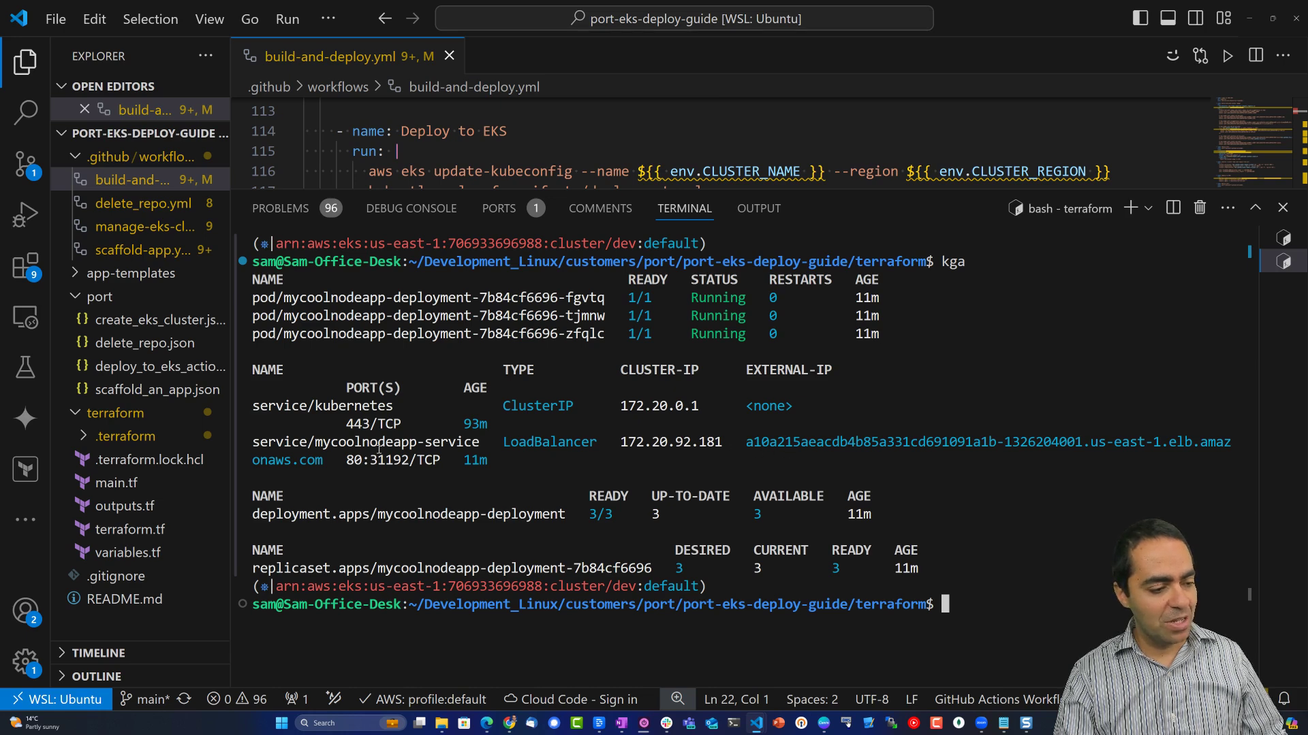
- Copy the mycoolnodeapp service's load balancer address and open it in a new browser tab
ctrl+click(766, 448)
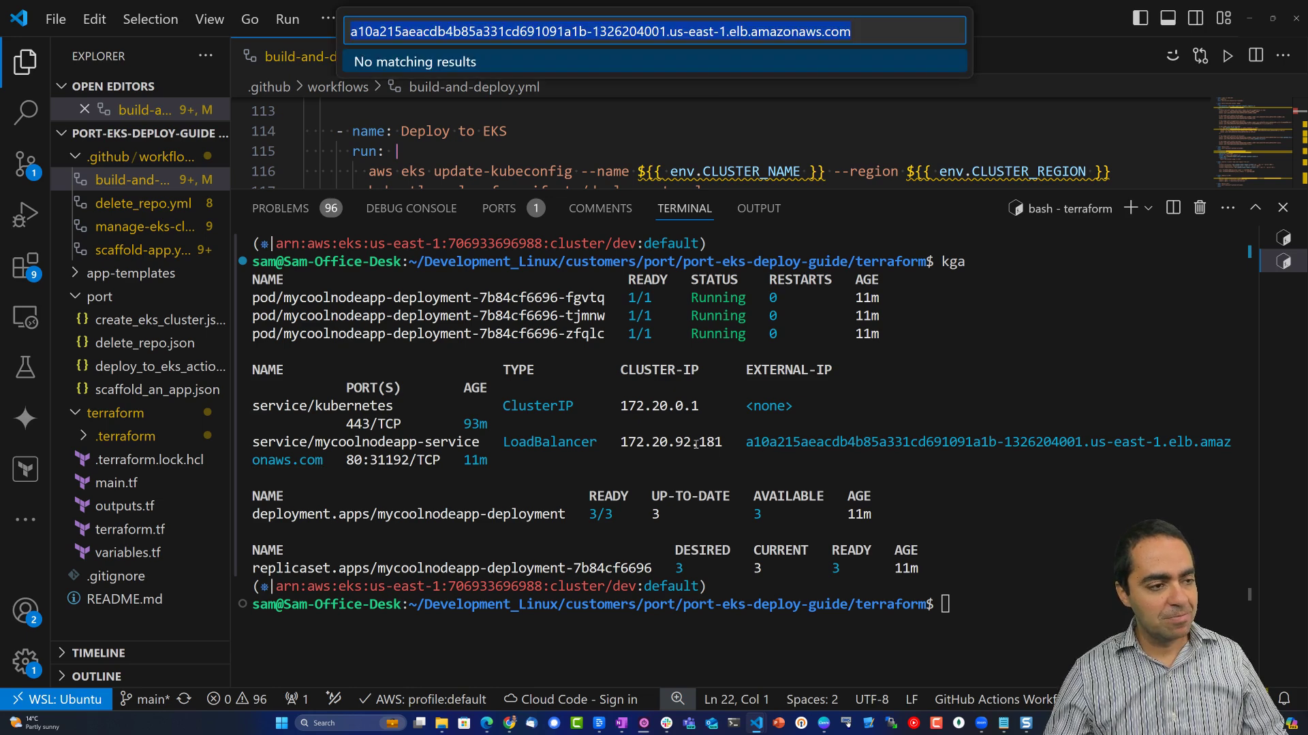
key(Escape)
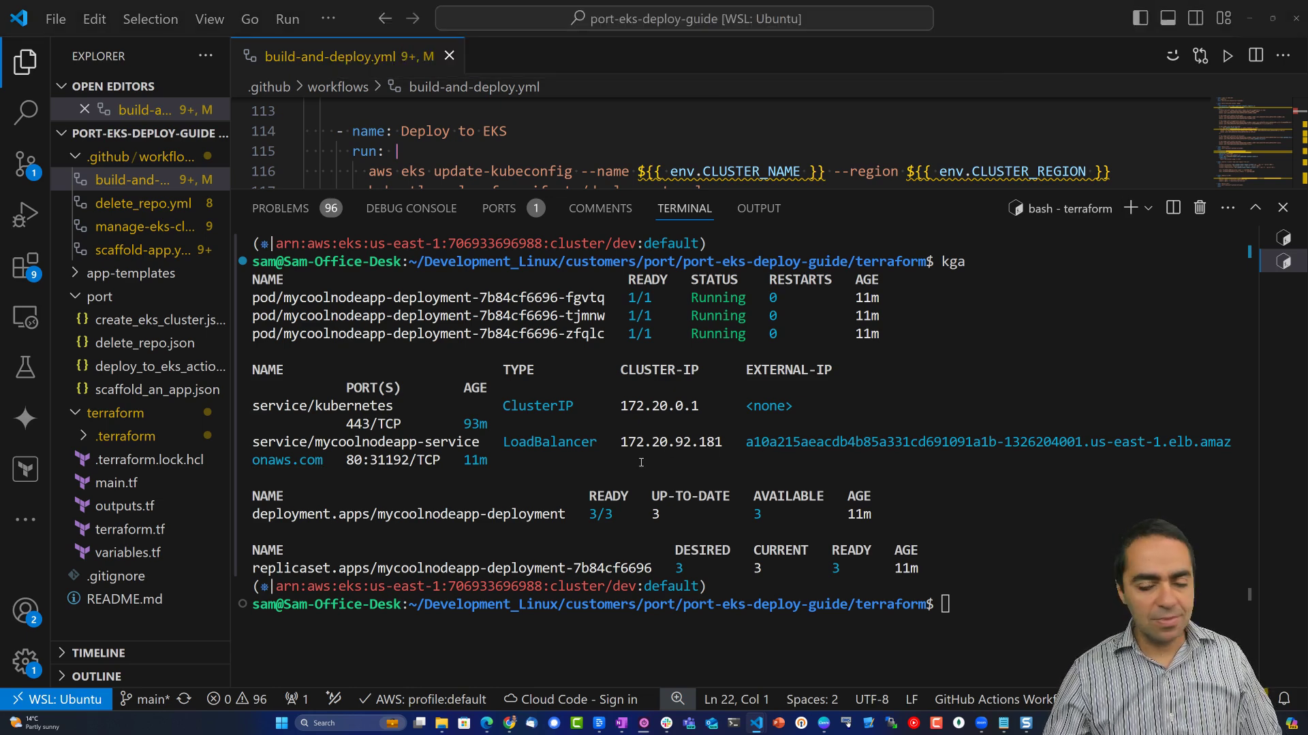
key(alt+Tab)
key(ctrl+t)
text(a10a215aeacdb4b85a331cd691091a1b-1326204001.us-east-1.elb.amazonaws.com)
key(Return)
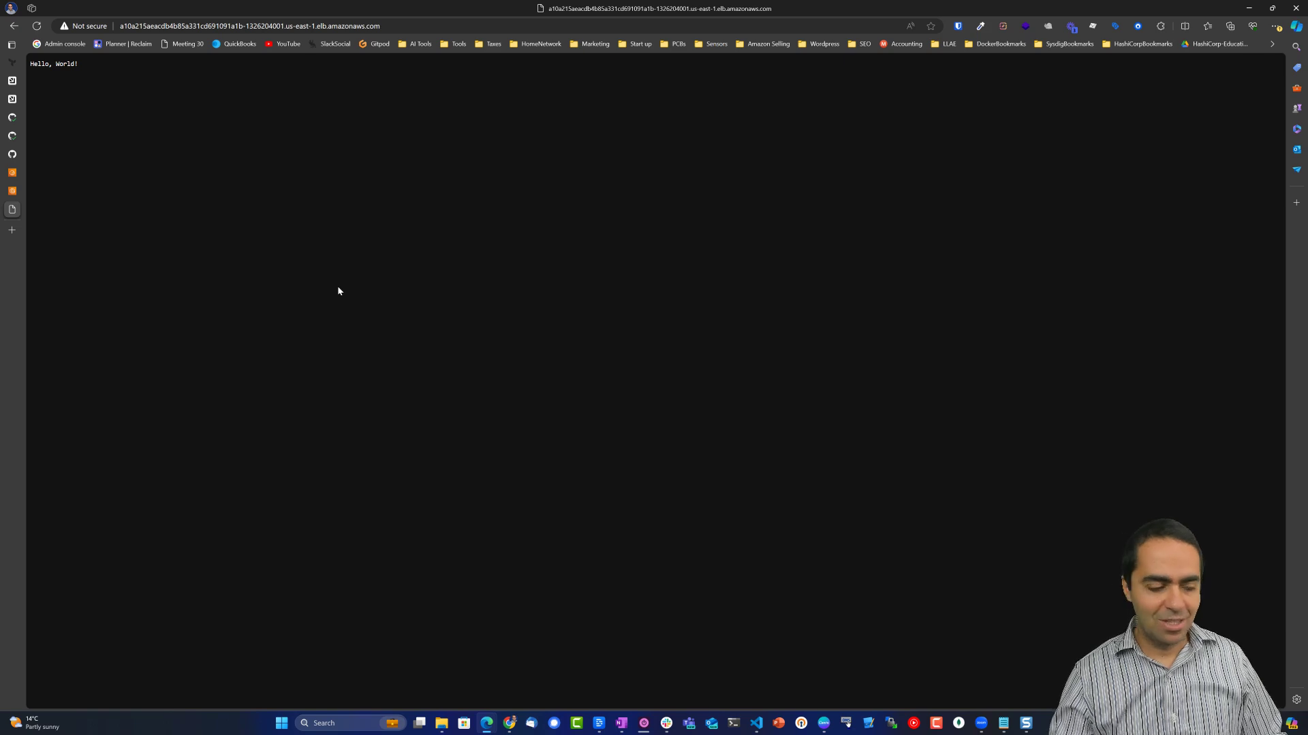
- Enlarge the deployed app's page to read its response, and return to VS Code
key(ctrl+plus)
key(ctrl+plus)
key(ctrl+plus)
key(ctrl+plus)
key(ctrl+plus)
key(ctrl+plus)
key(ctrl+plus)
key(ctrl+plus)
key(ctrl+plus)
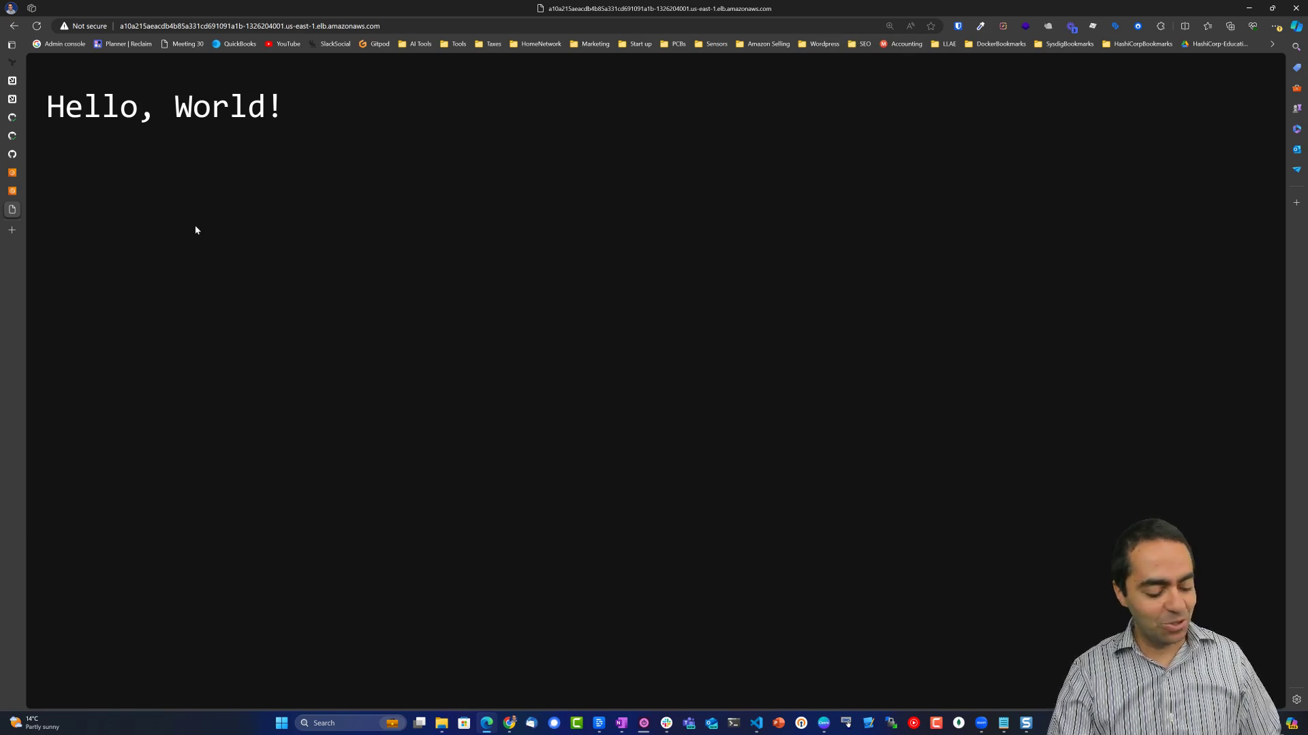
key(alt+Tab)
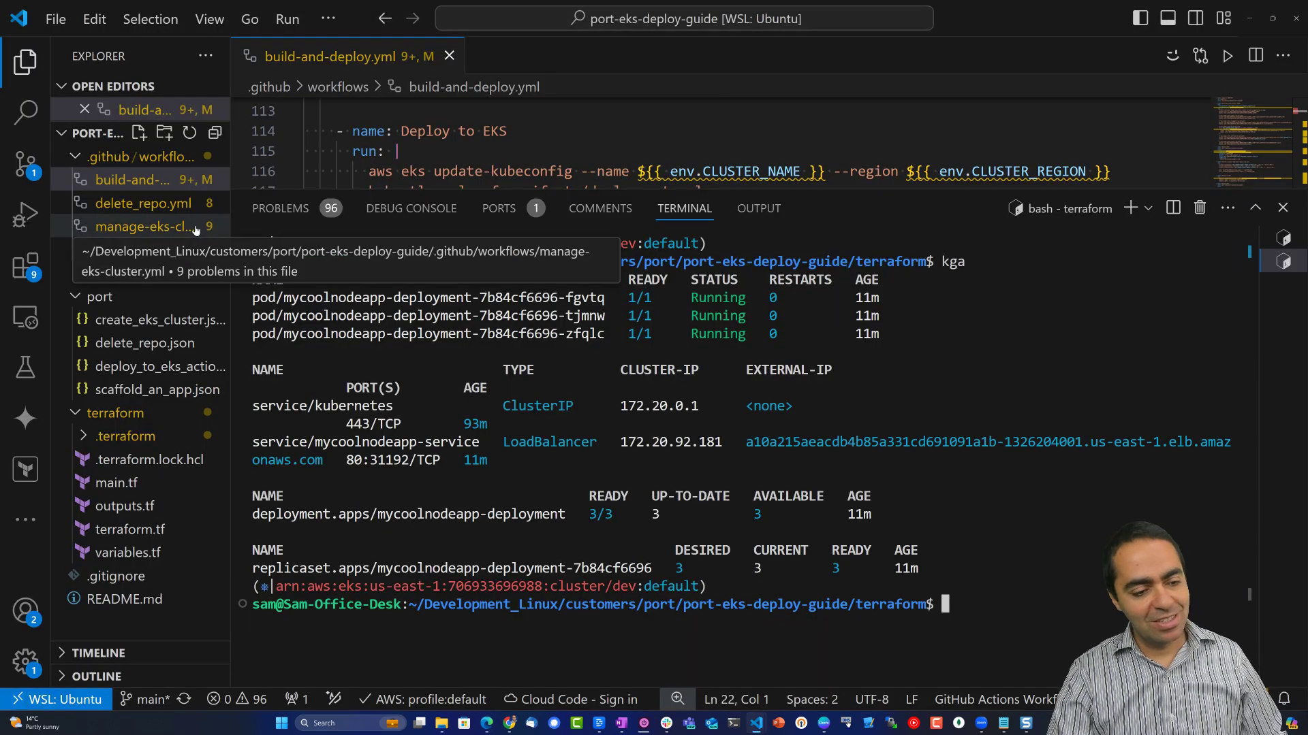
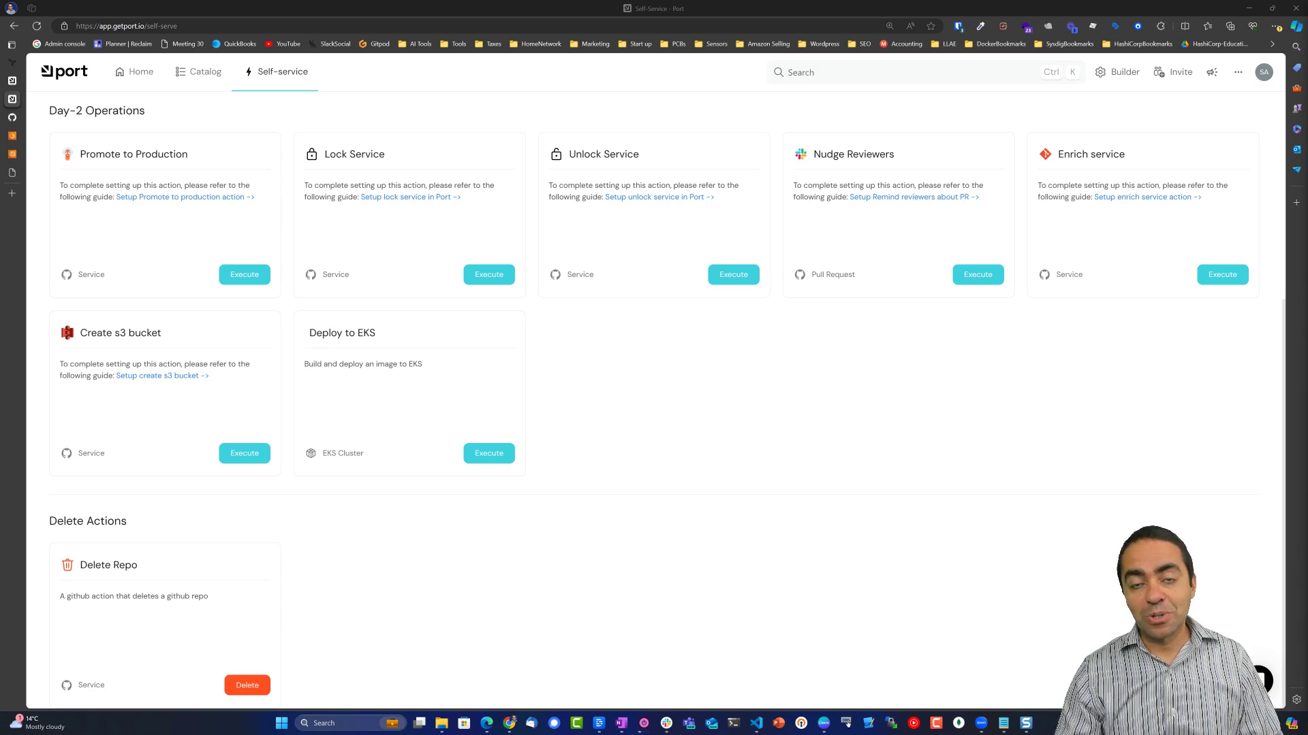
- Start a new self-service action in Port and open its definition for JSON editing
scroll(1090, 538, up, 5)
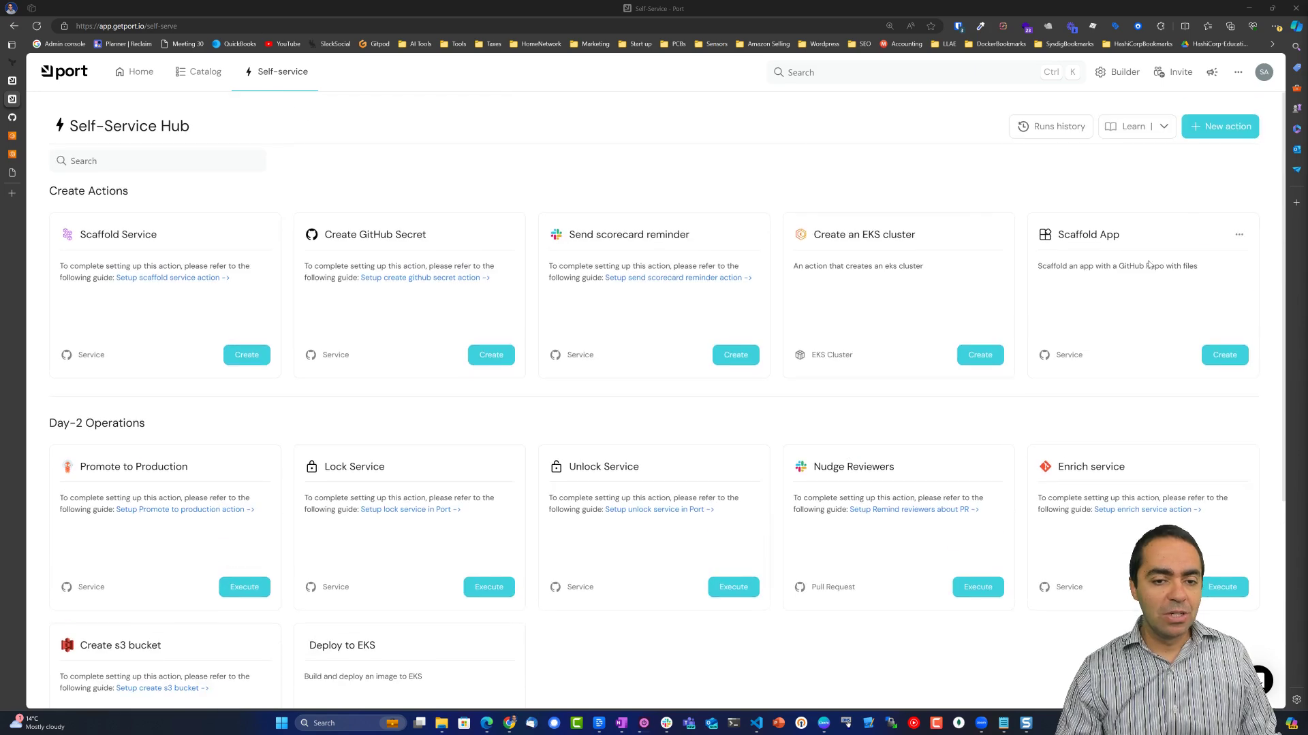
click(1220, 126)
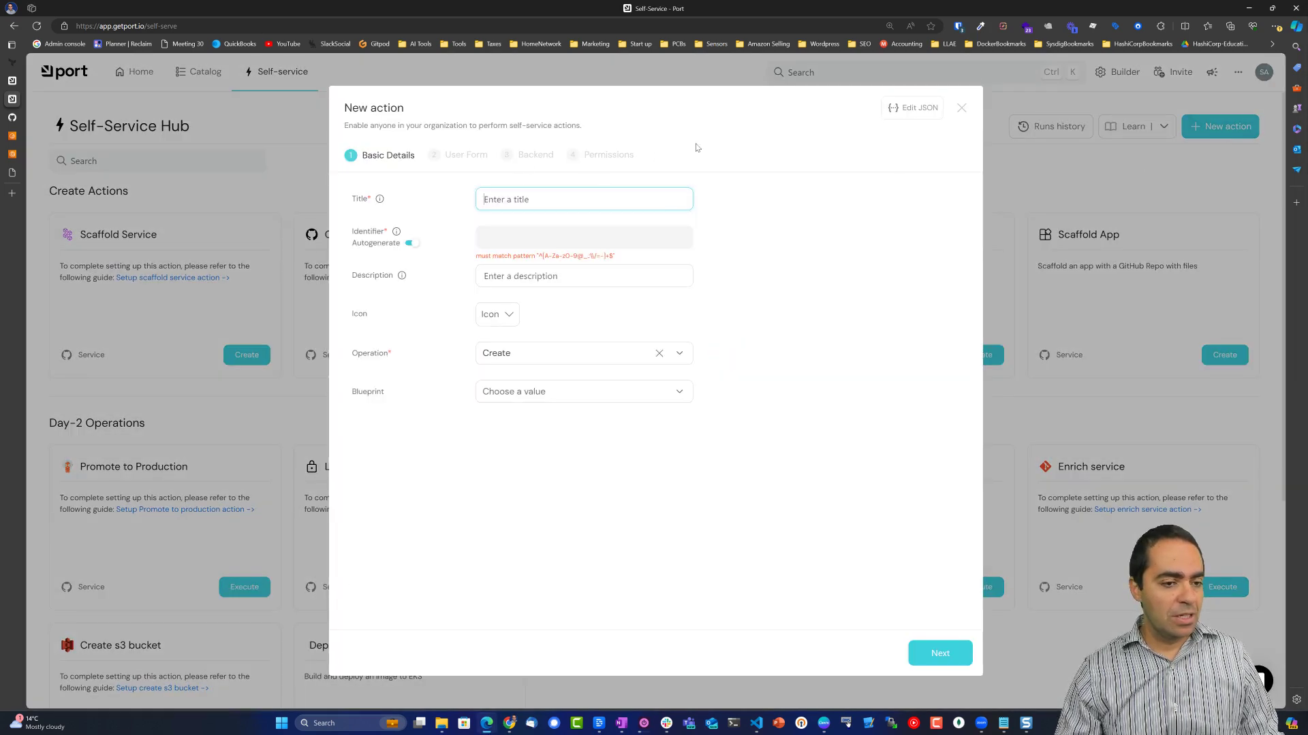
click(911, 107)
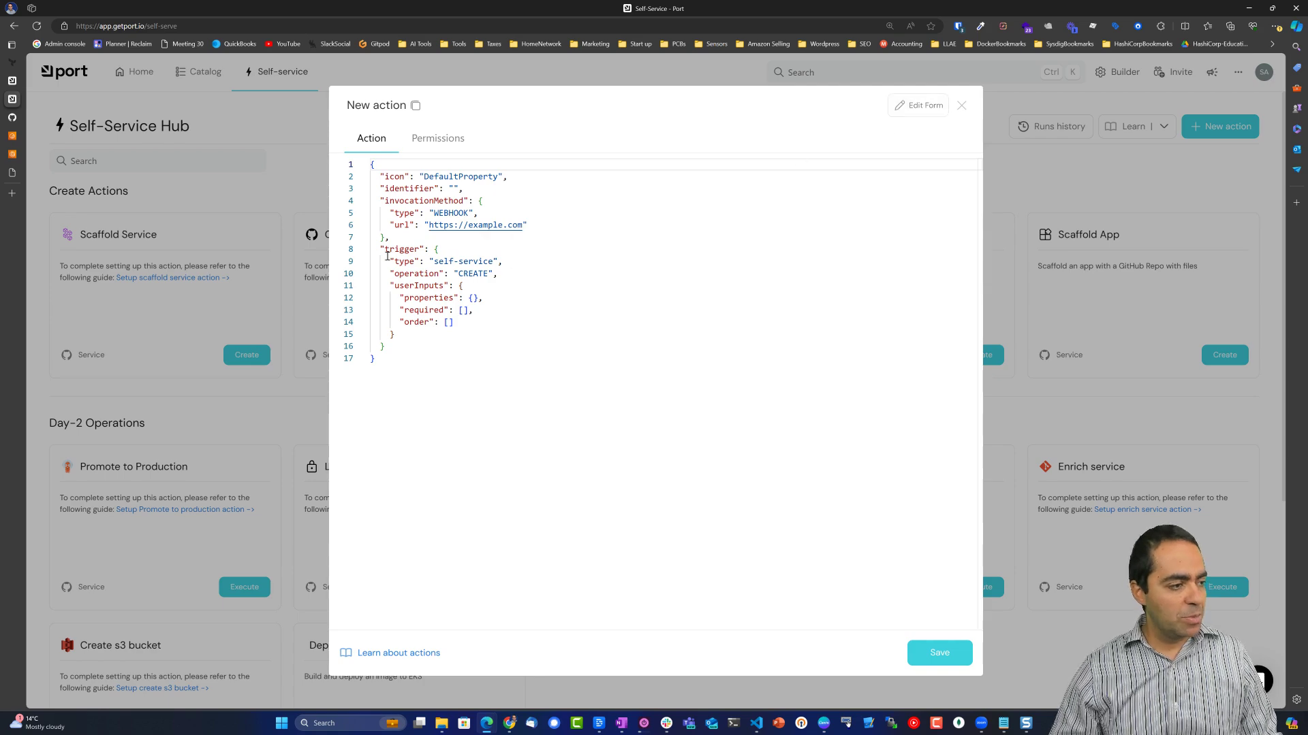
- Refresh the port-eks-deploy-guide repository page on GitHub and copy the contents of port/delete_eks_cluster.json
click(12, 117)
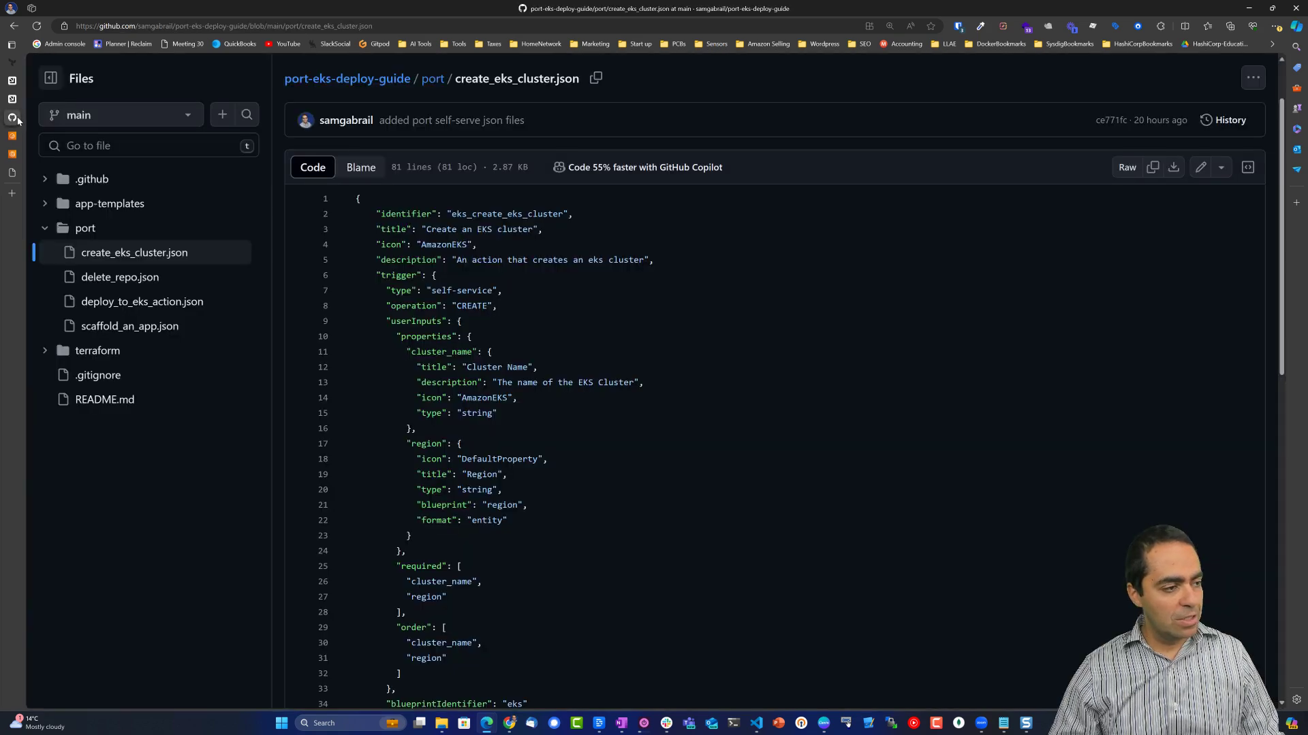
click(37, 26)
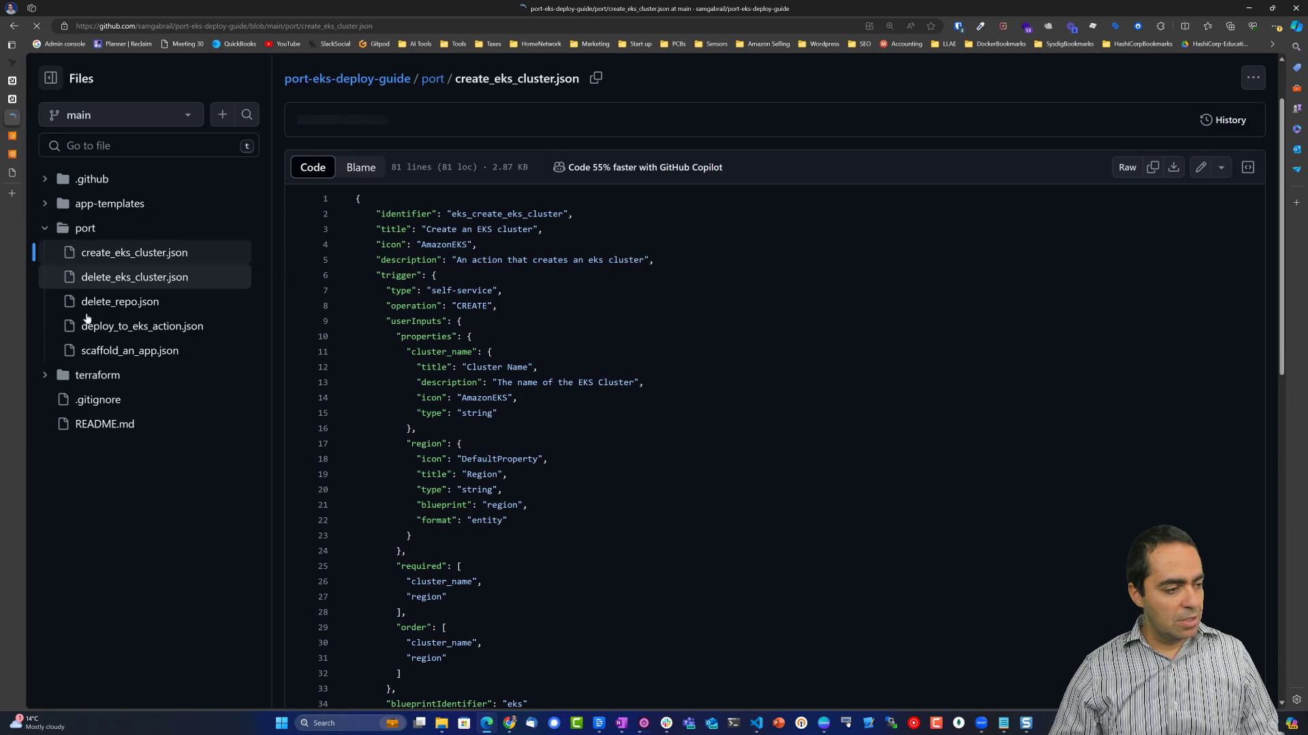
click(113, 277)
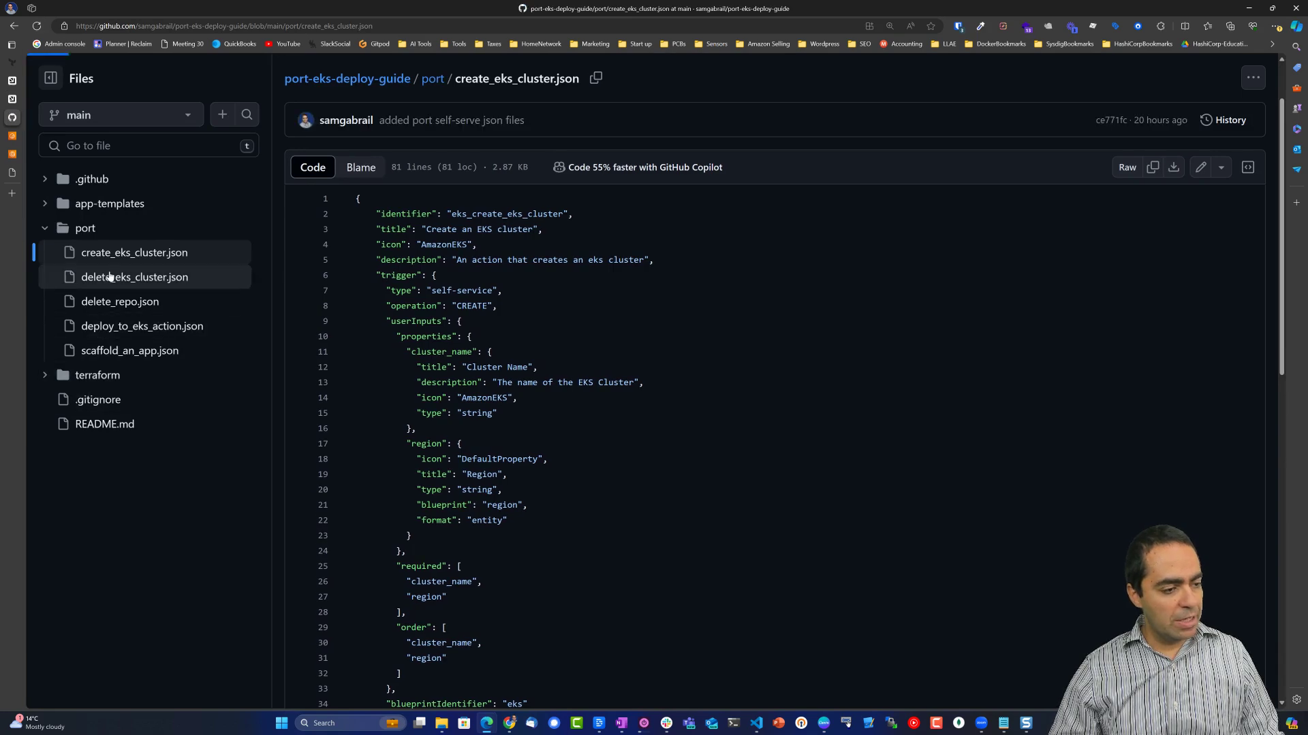
click(1155, 175)
- Replace the new action's default JSON in Port with the copied delete-cluster definition and save the action
key(ctrl+shift+Tab)
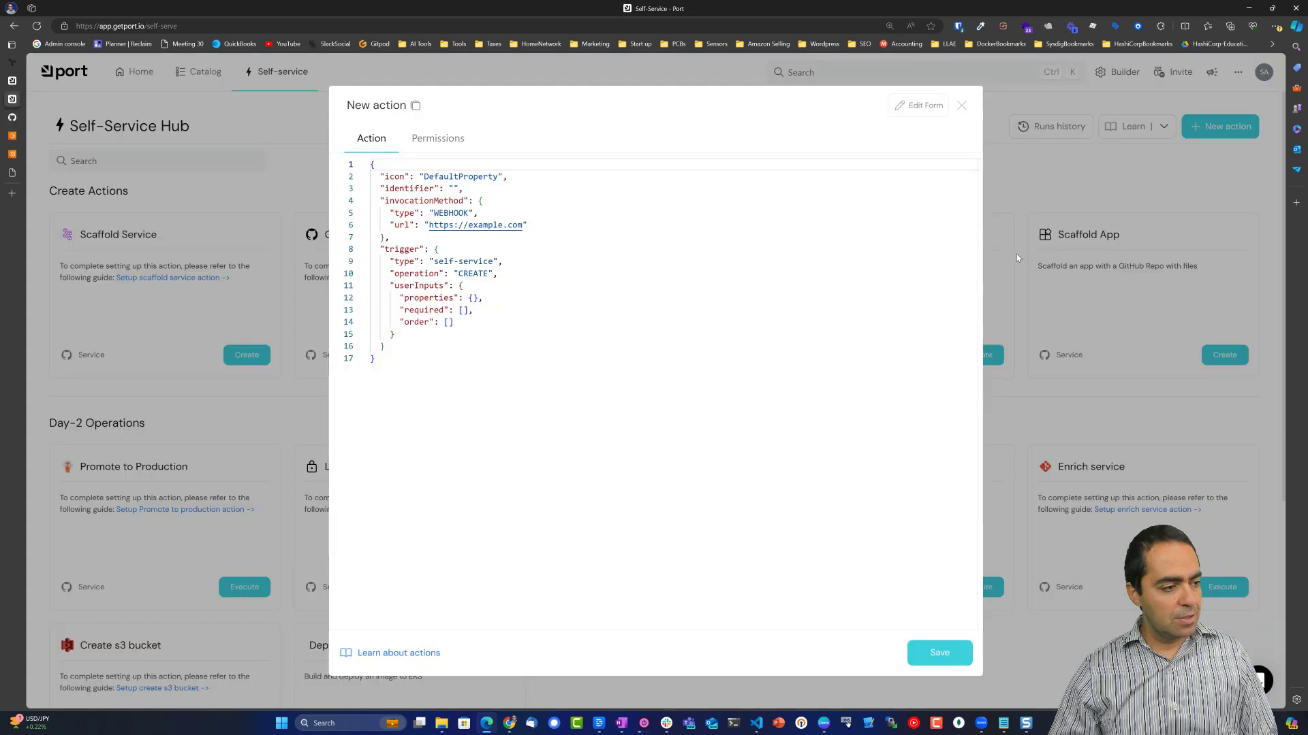
key(ctrl+a)
key(ctrl+v)
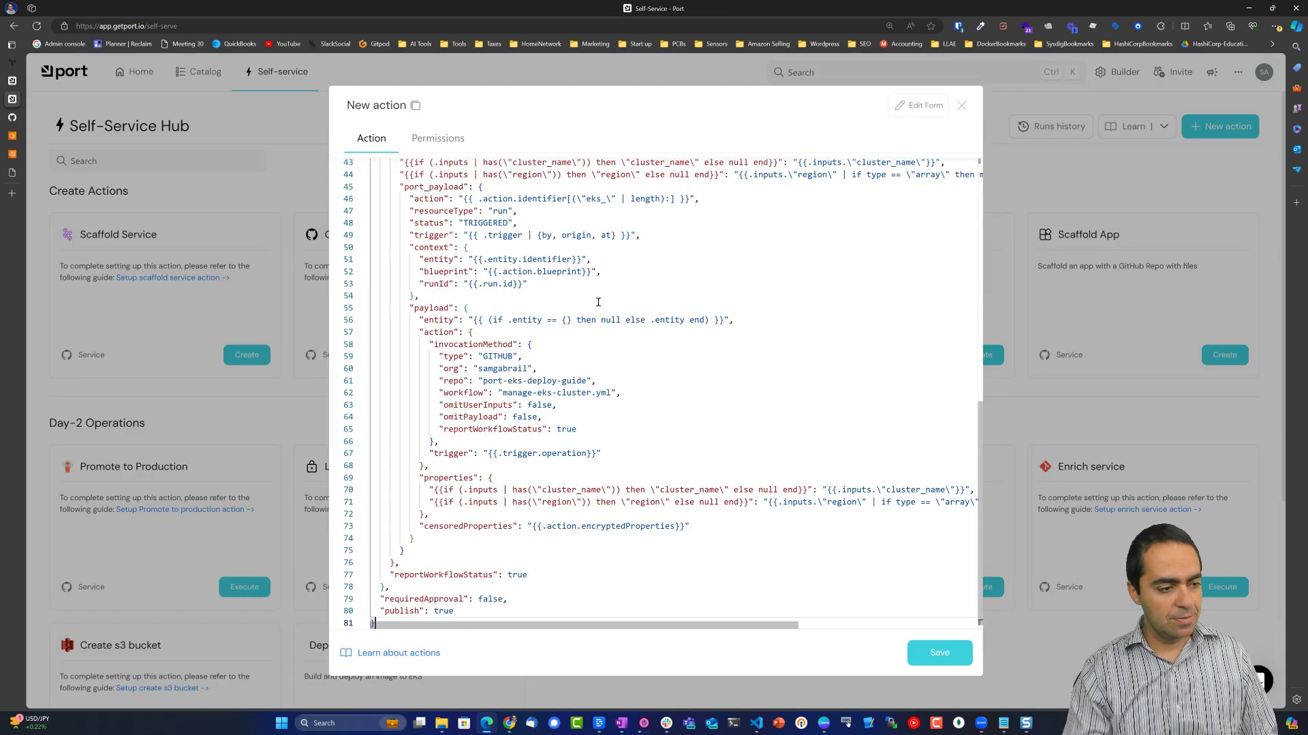
click(939, 653)
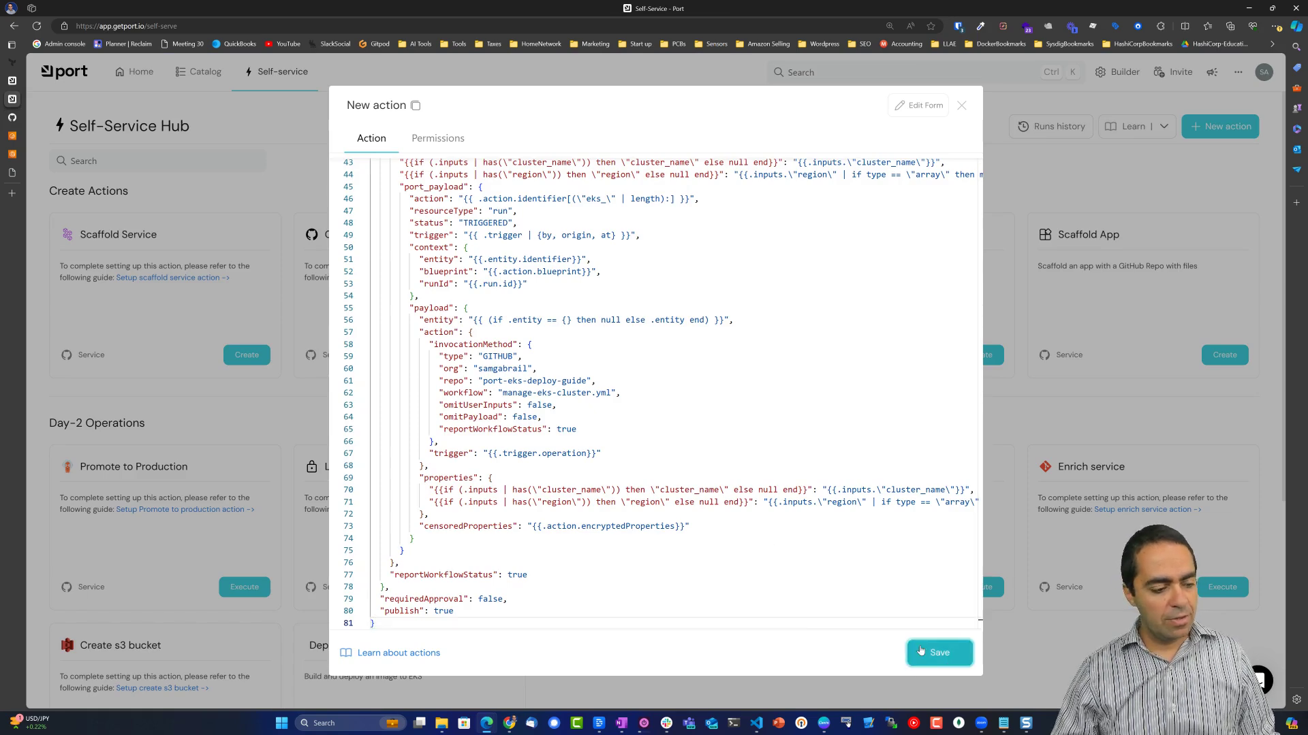
- Run the Delete an EKS cluster action for the dev cluster in region us-east-1
scroll(310, 405, down, 5)
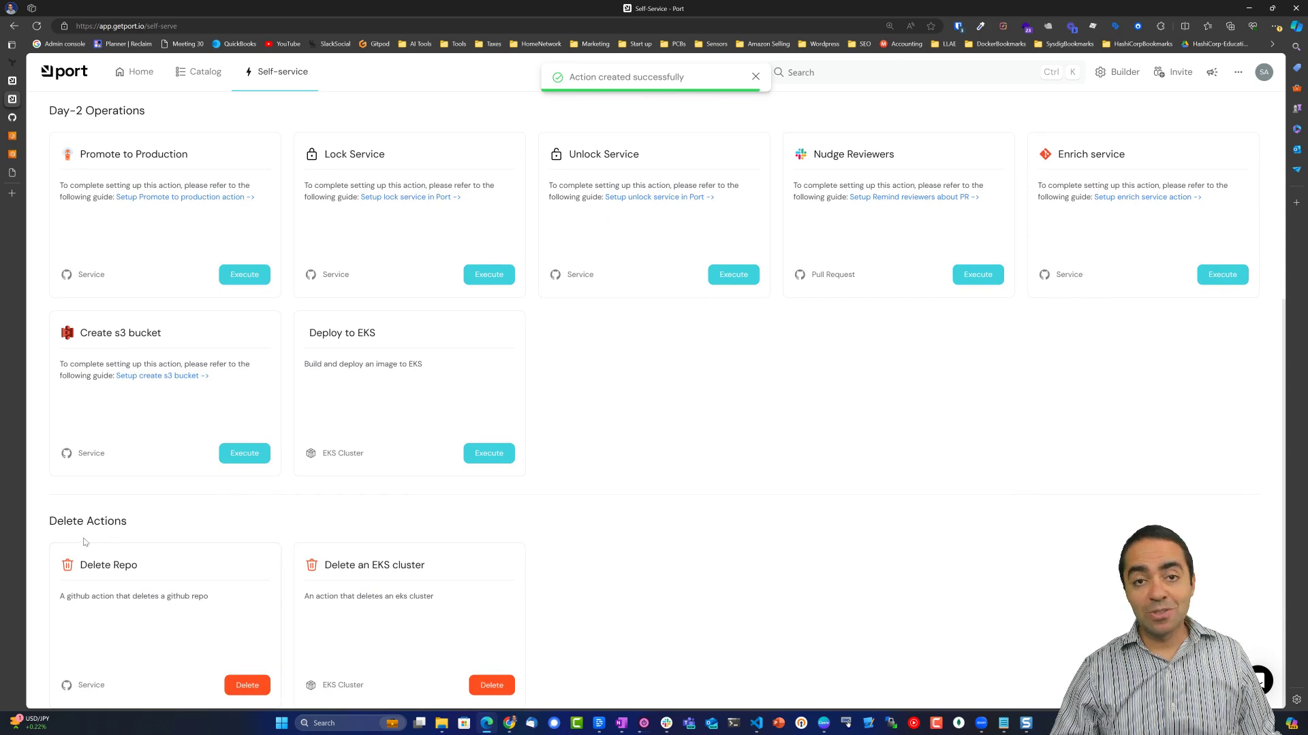
click(489, 685)
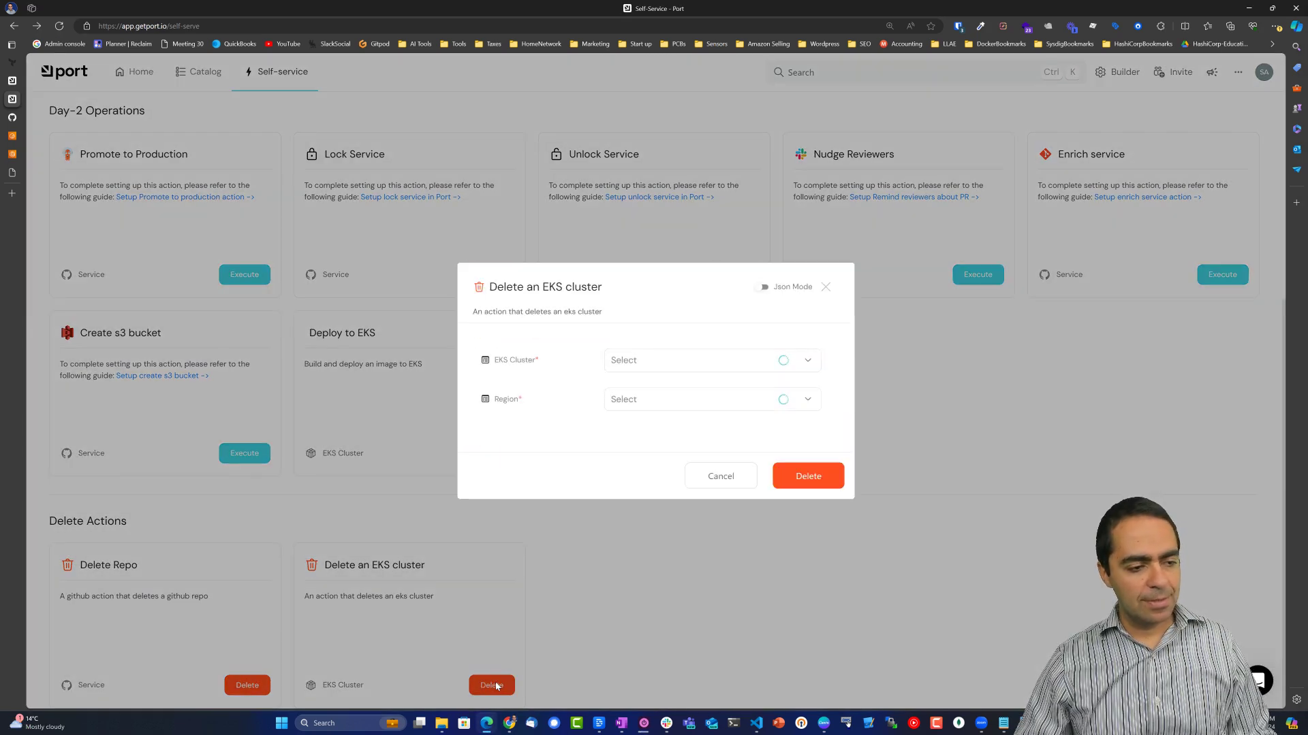
click(704, 362)
click(674, 394)
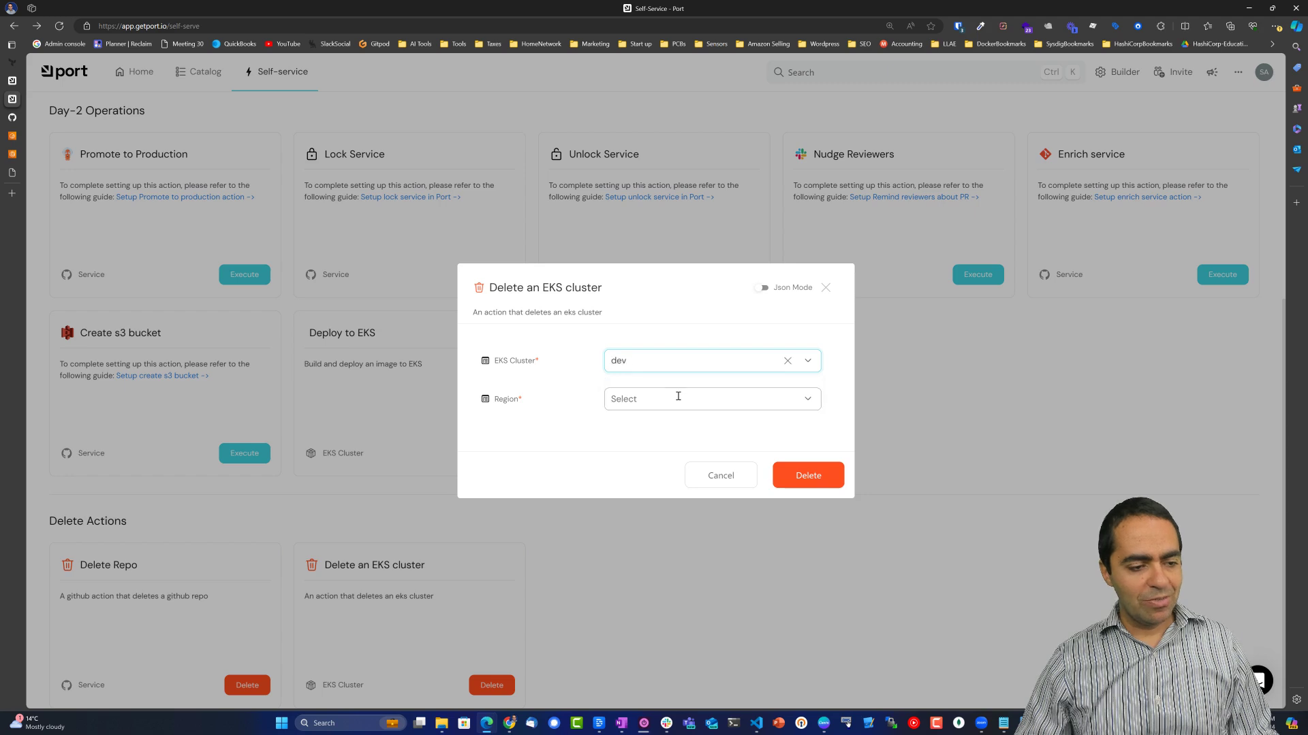
click(689, 406)
click(681, 435)
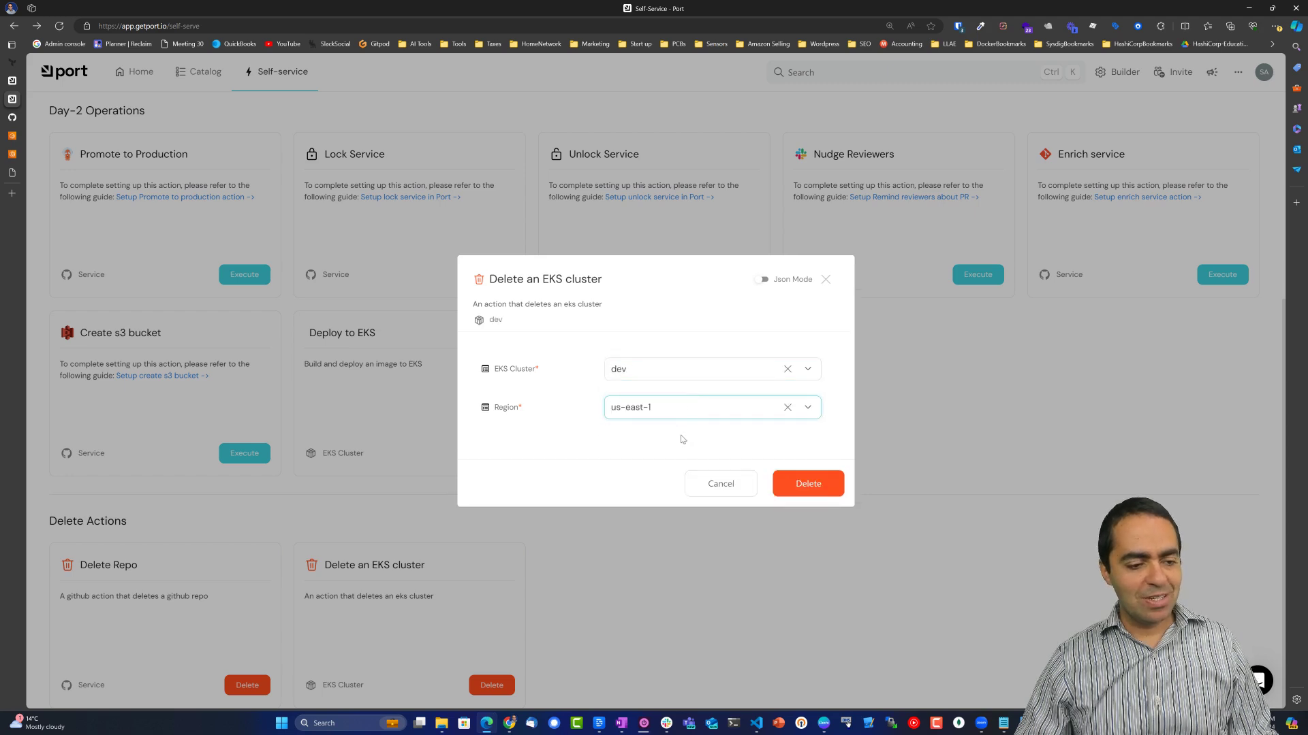
click(801, 491)
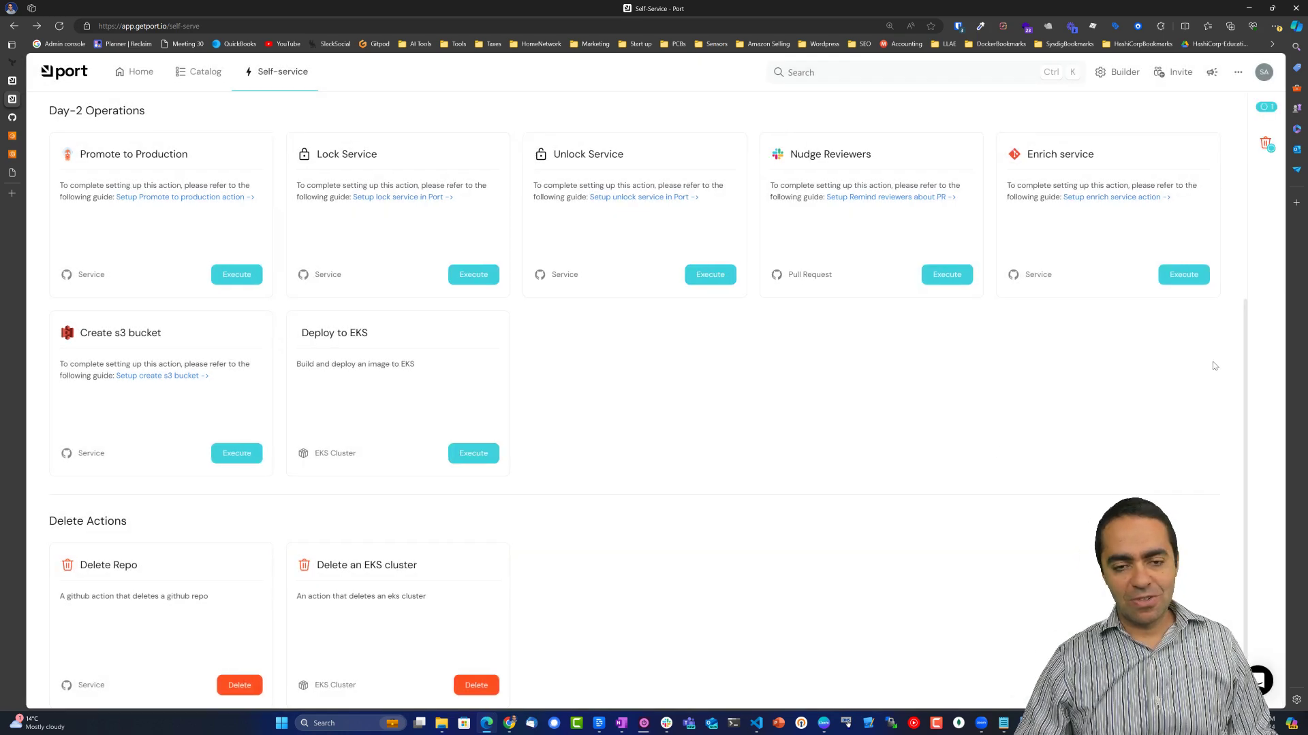
- Open the in-progress Delete an EKS cluster run, review its payload, and close the payload view
click(1262, 139)
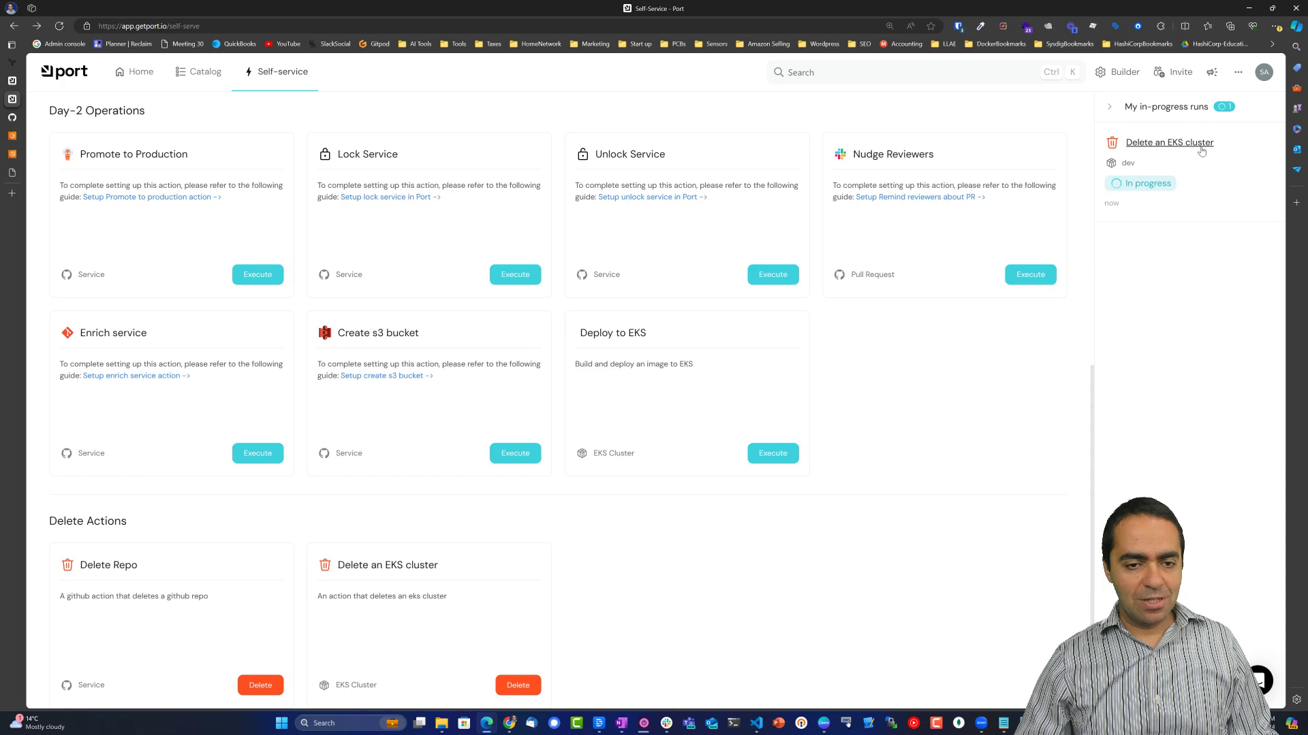
click(1169, 142)
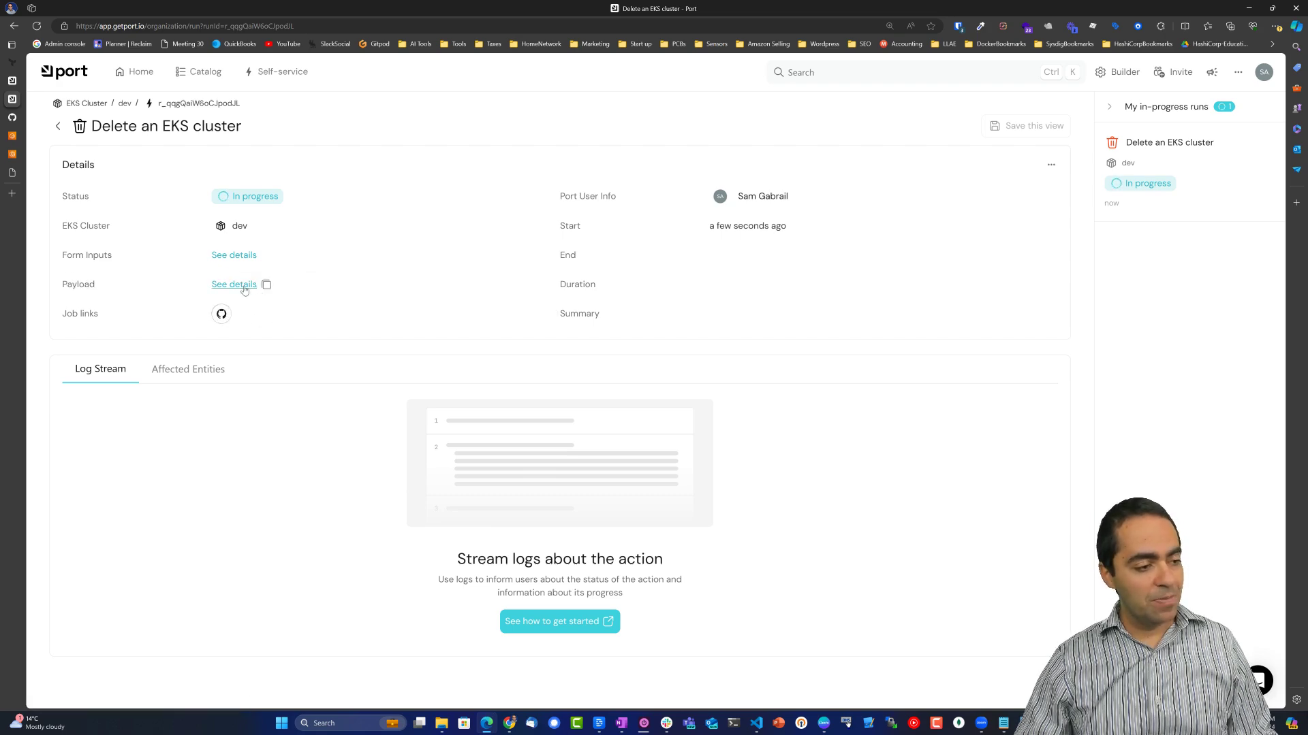
click(247, 286)
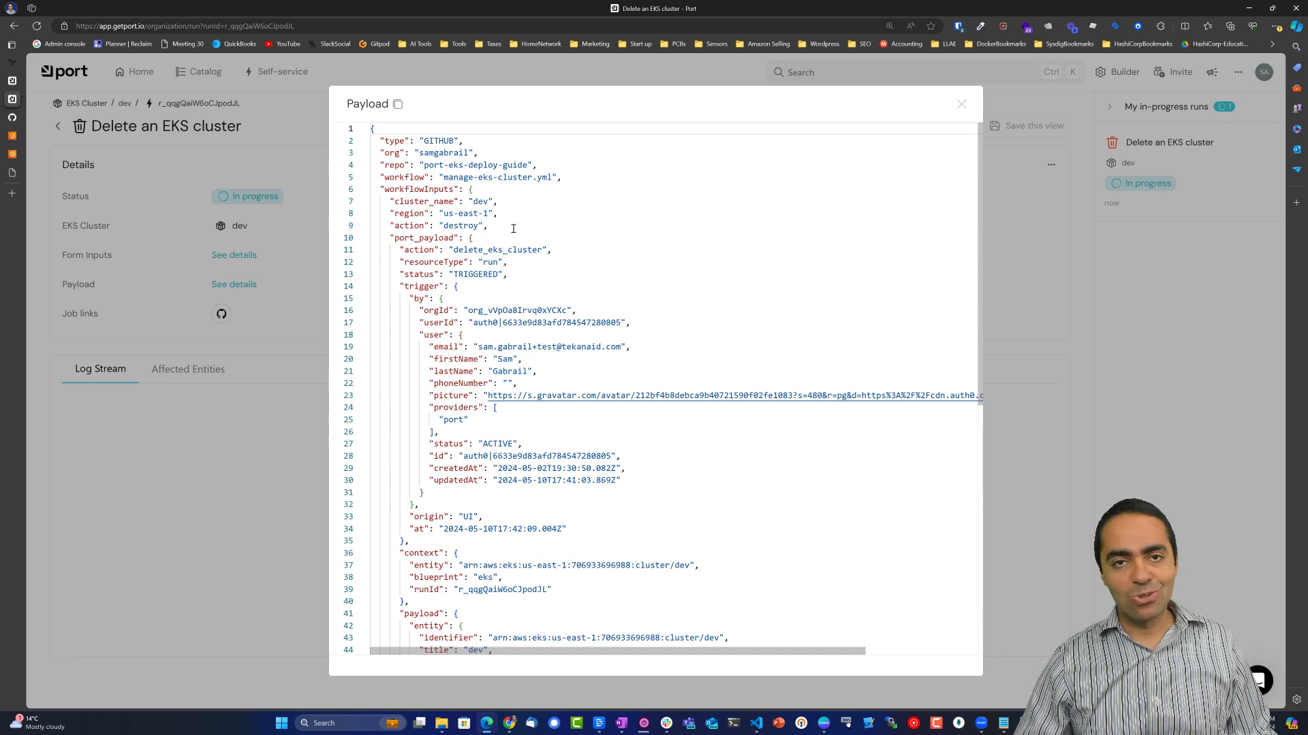
click(233, 380)
- Open the run's linked GitHub workflow and examine the Terraform Destroy log of the manage_cluster job
click(221, 313)
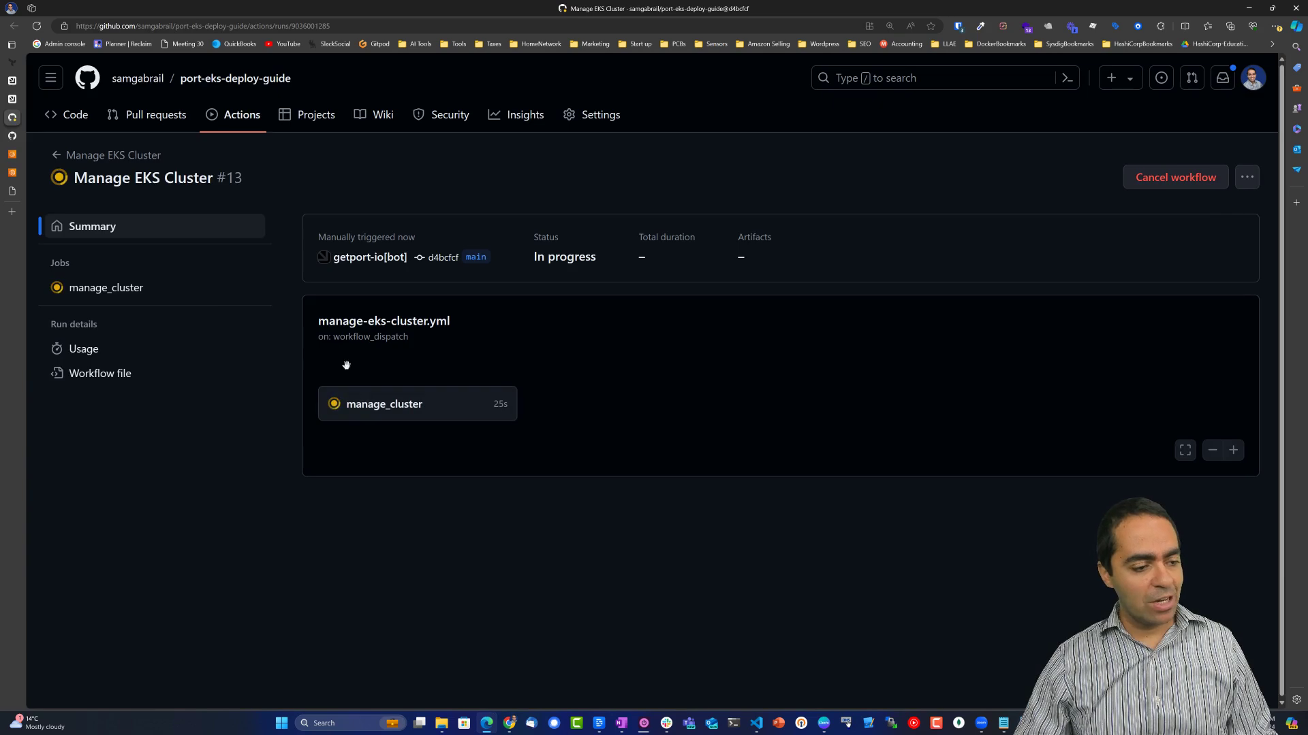
click(365, 414)
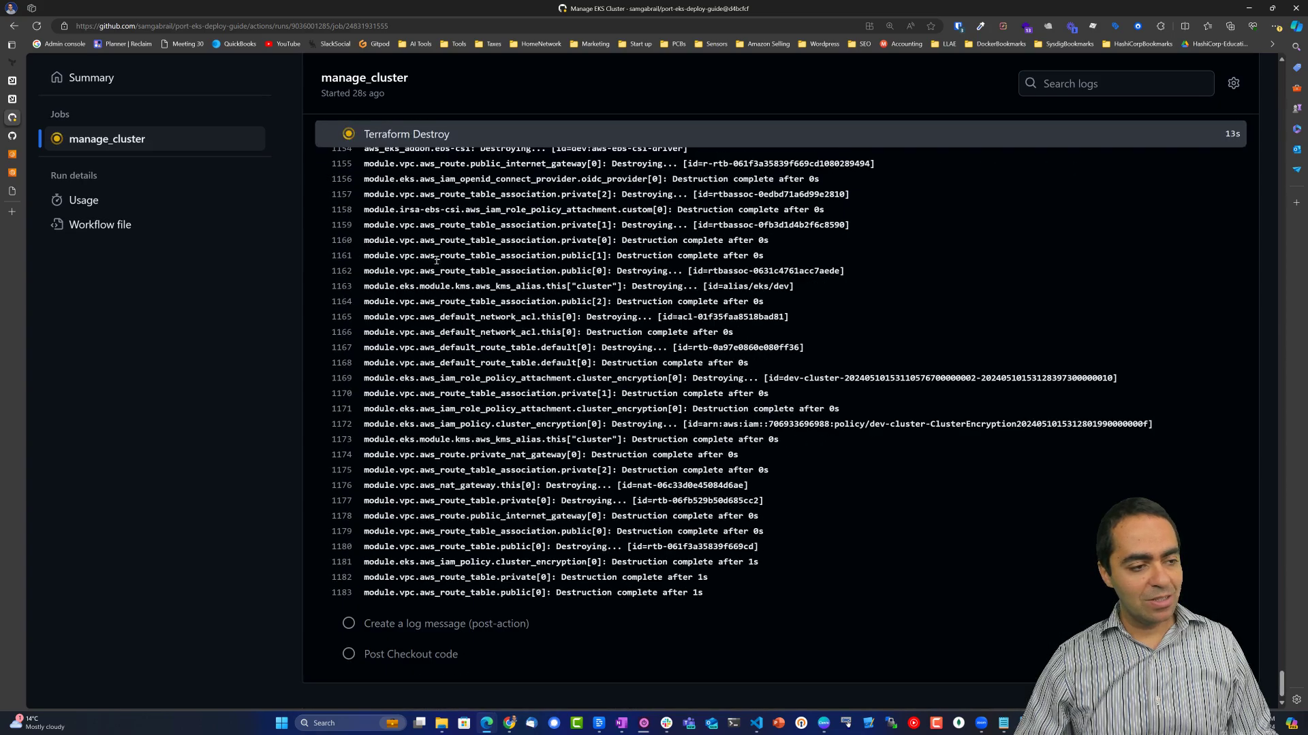
scroll(435, 266, up, 10)
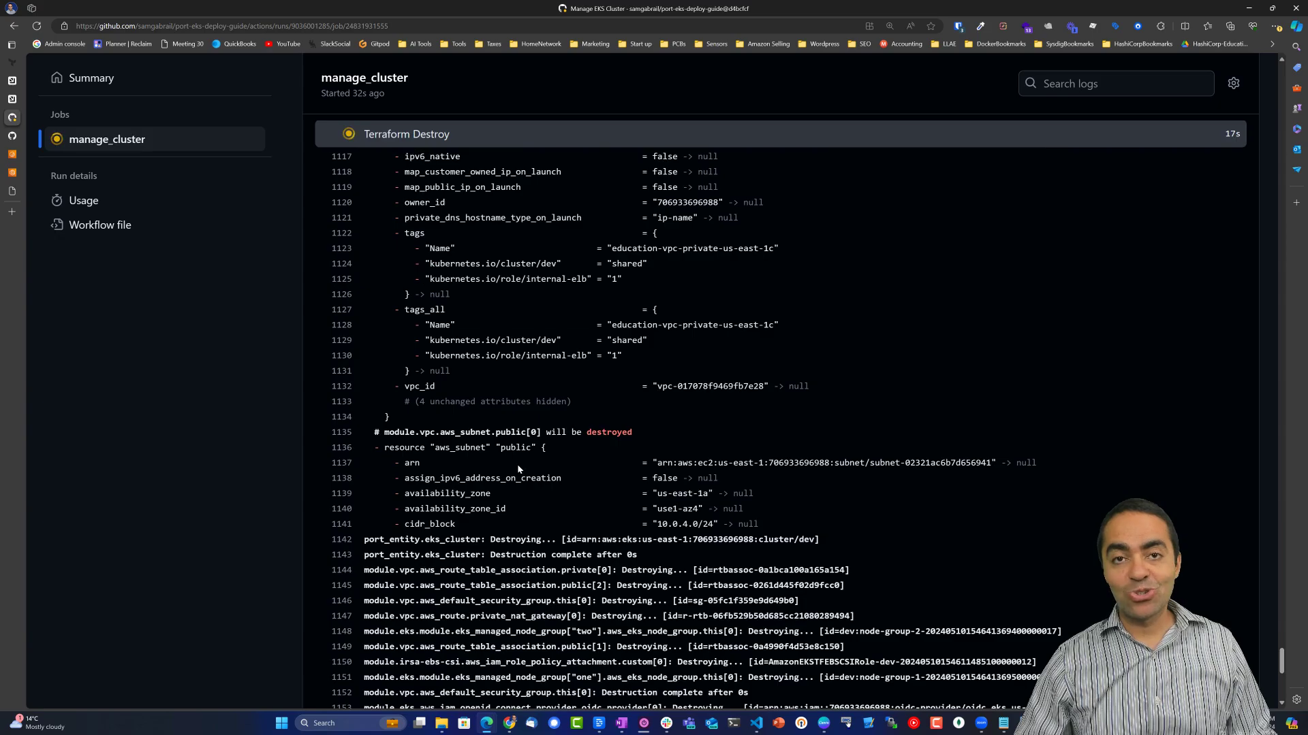
scroll(512, 458, down, 8)
scroll(512, 458, down, 3)
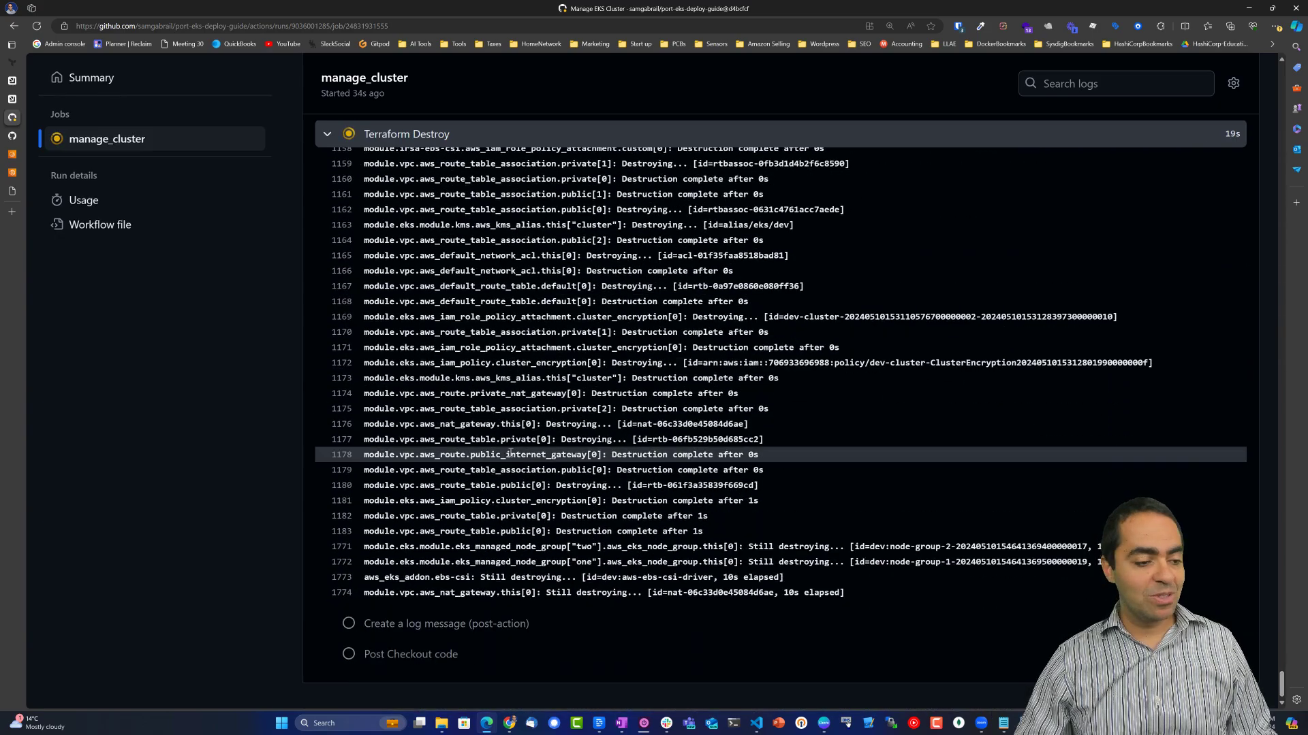
scroll(510, 452, up, 8)
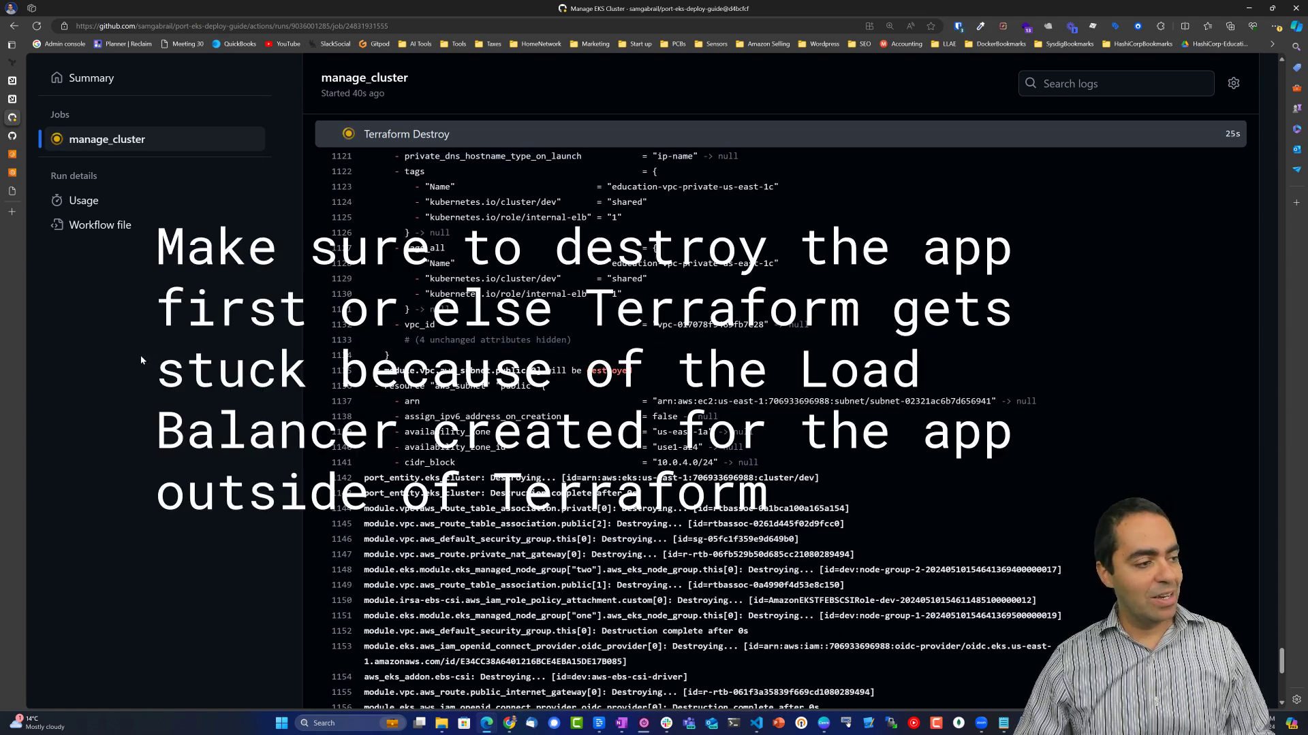
- Return to the Delete an EKS cluster run in Port, leave it, and open the software catalog
mouse_move(17, 174)
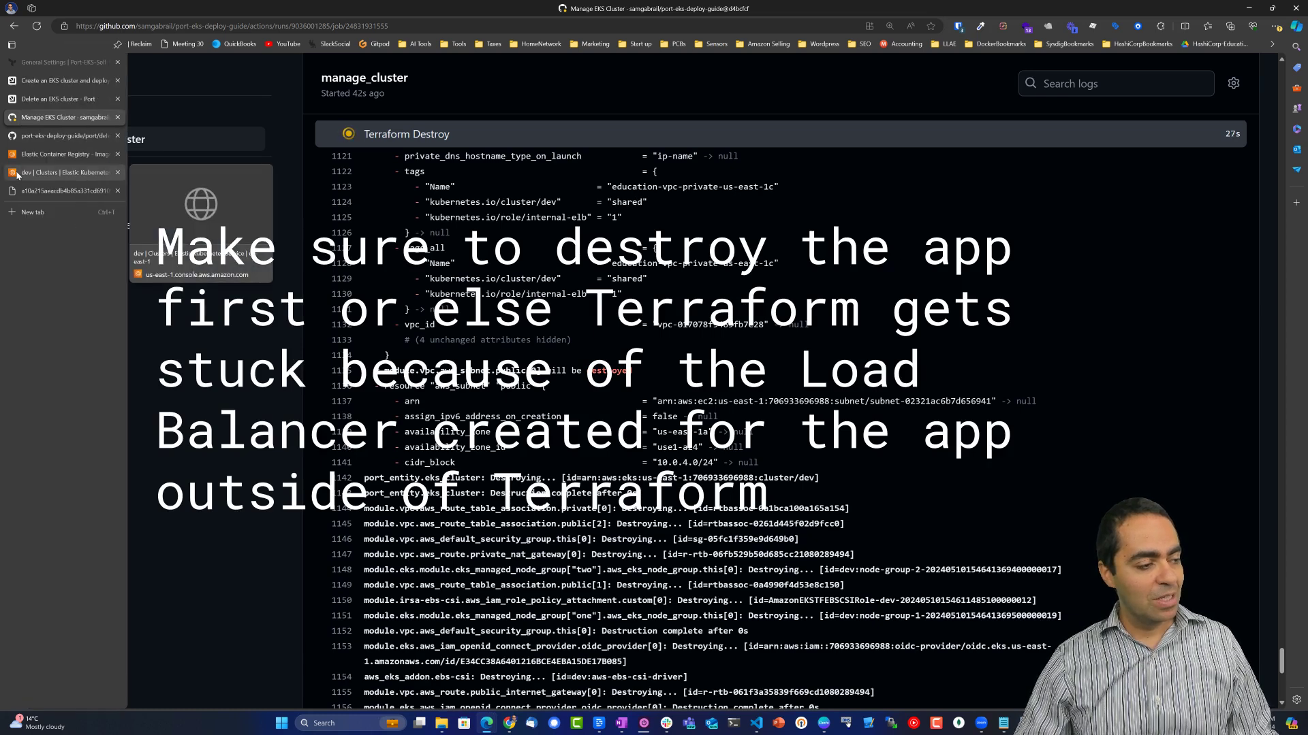
click(55, 99)
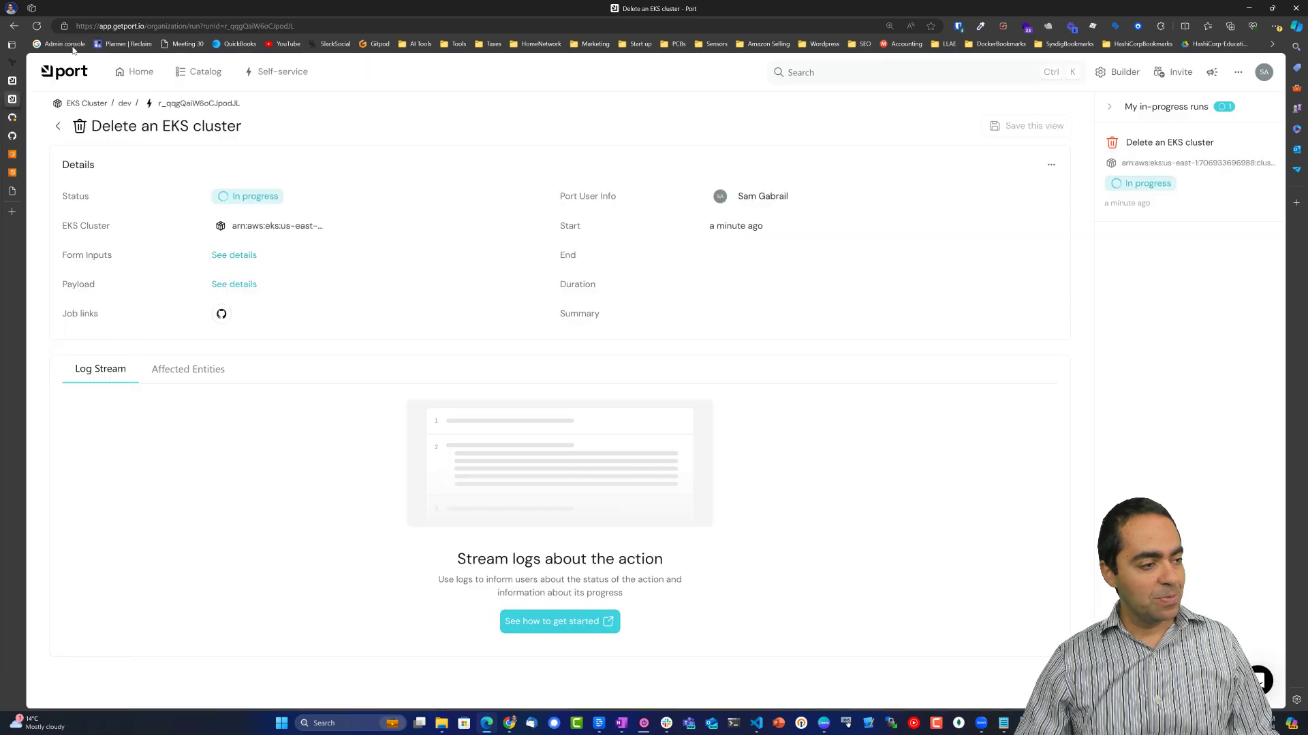
click(58, 126)
click(203, 71)
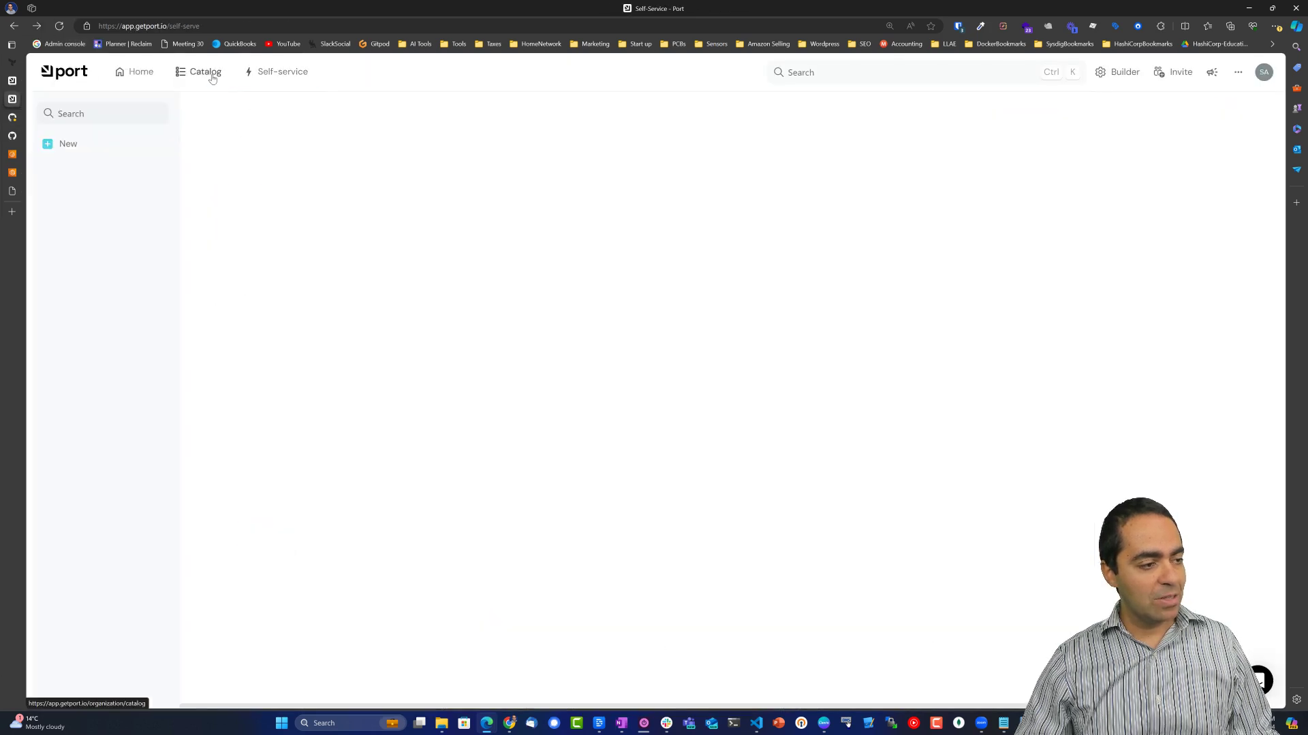